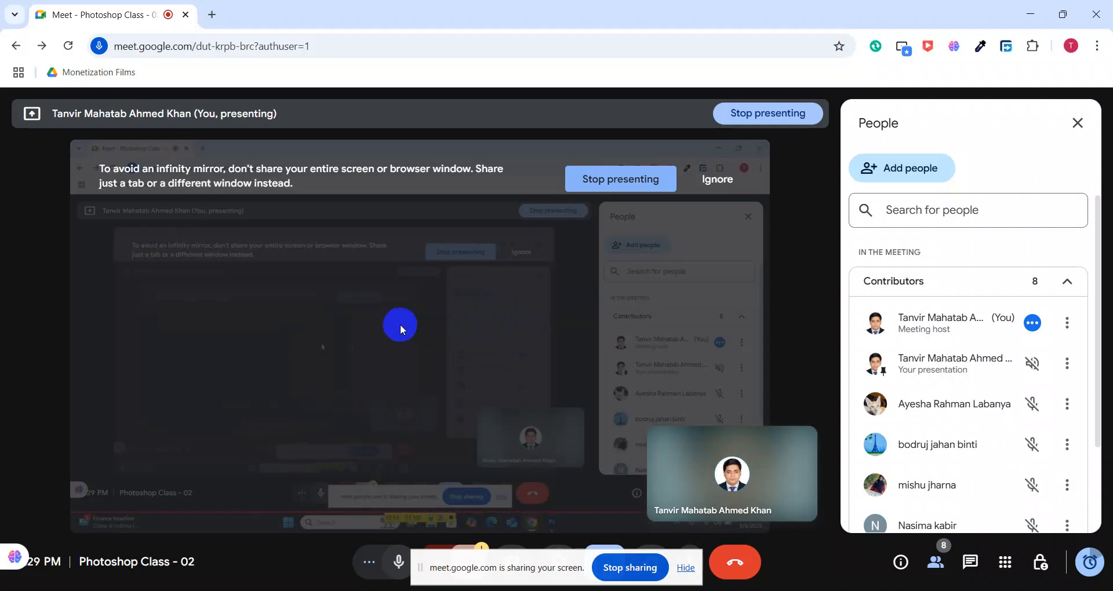
Open the remove.bg website in a new browser tab and look over its home page.
{"action": "left_click", "coordinate": [212, 16]}
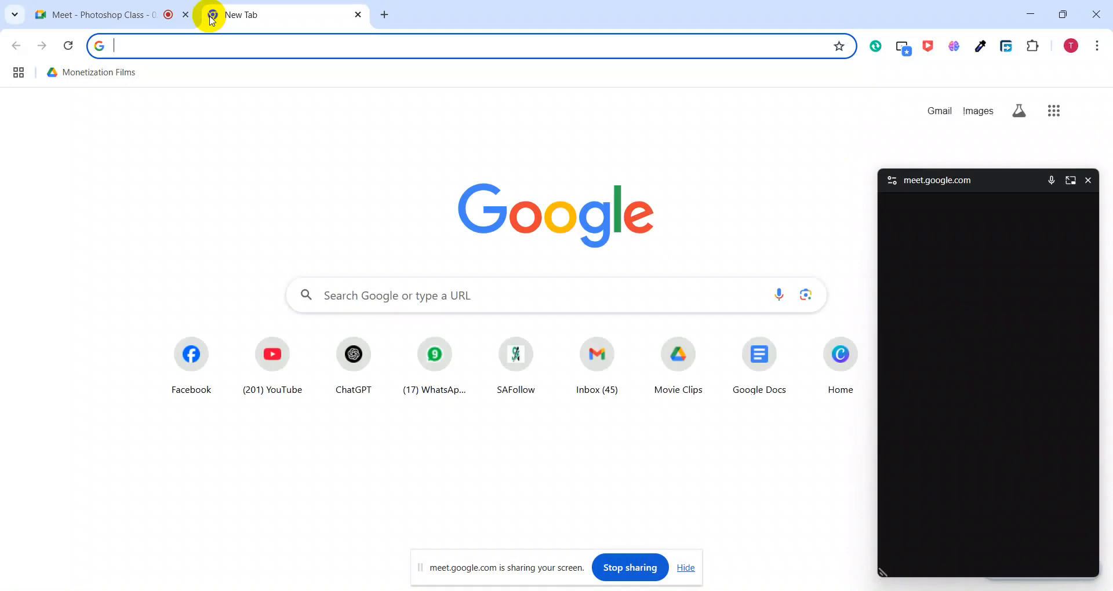
{"action": "type", "text": "remove bg"}
{"action": "key", "text": "Return"}
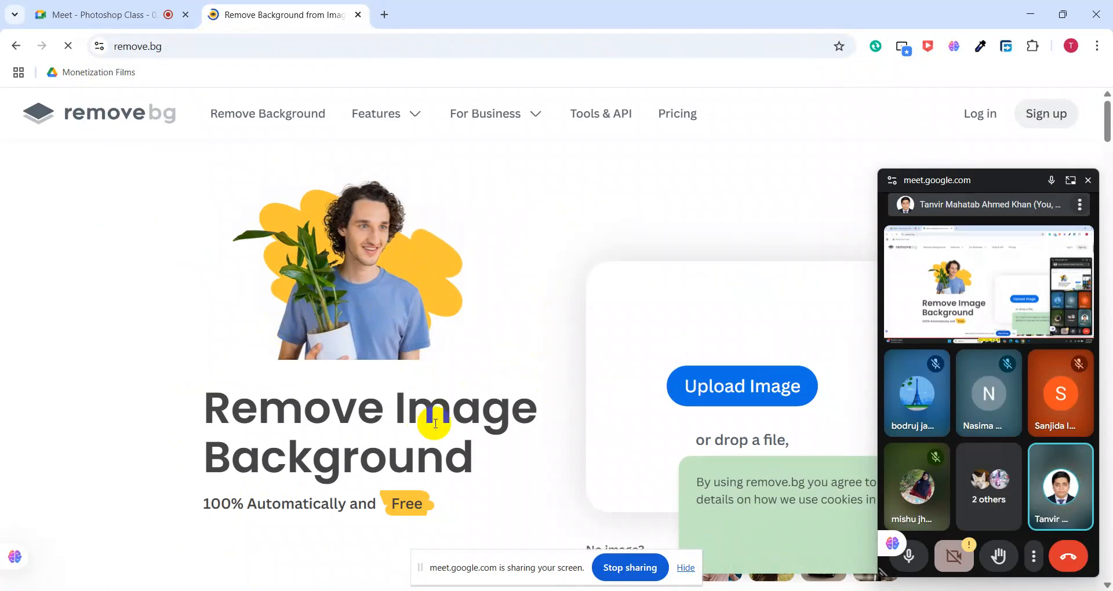
{"action": "scroll", "coordinate": [728, 360], "scroll_direction": "down", "scroll_amount": 1}
{"action": "scroll", "coordinate": [726, 360], "scroll_direction": "down", "scroll_amount": 2}
{"action": "scroll", "coordinate": [726, 360], "scroll_direction": "up", "scroll_amount": 1}
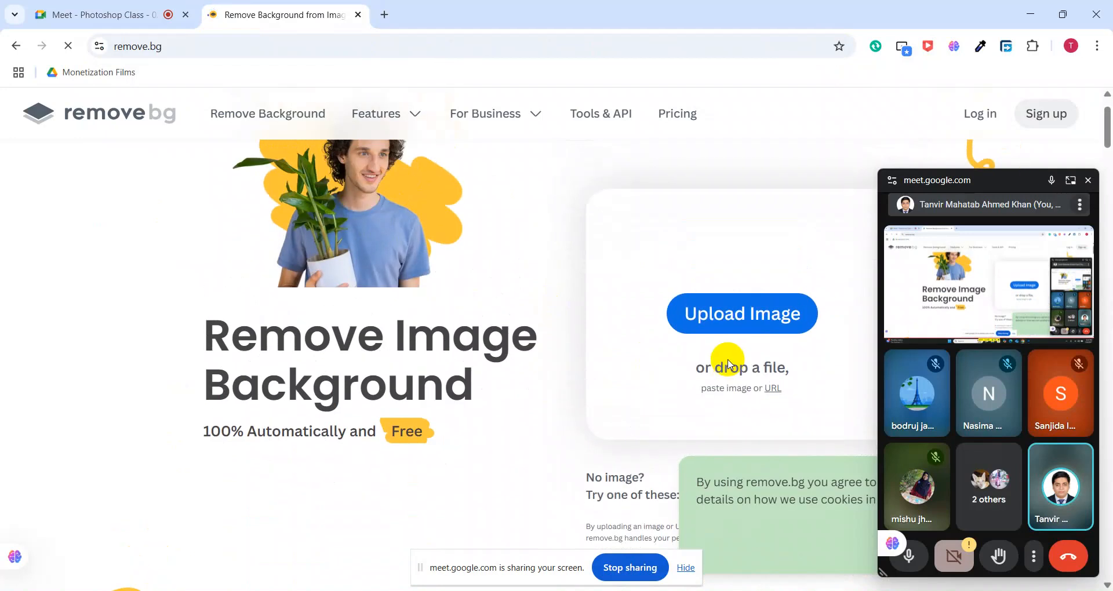
{"action": "scroll", "coordinate": [641, 348], "scroll_direction": "up", "scroll_amount": 1}
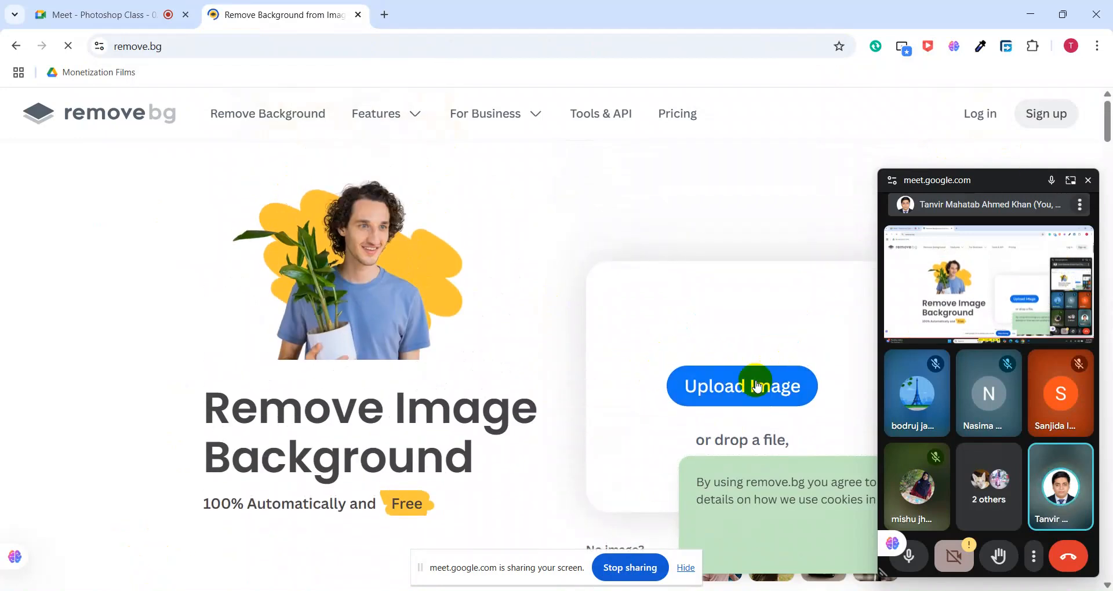
Upload the woman's portrait from the Downloads folder to remove.bg for automatic background removal.
{"action": "left_click", "coordinate": [757, 385]}
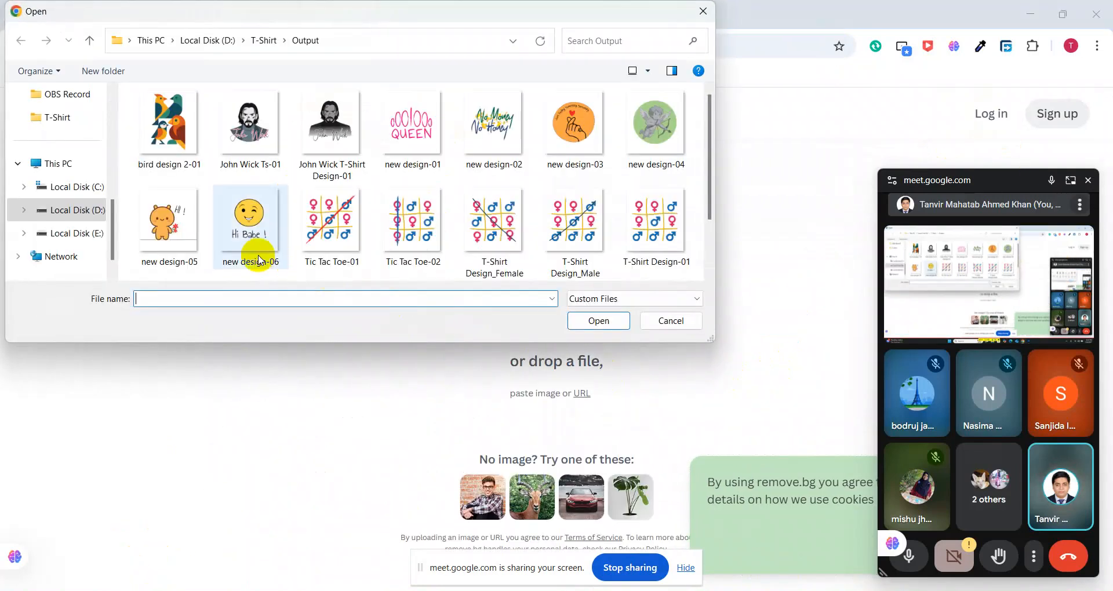
{"action": "scroll", "coordinate": [74, 203], "scroll_direction": "up", "scroll_amount": 3}
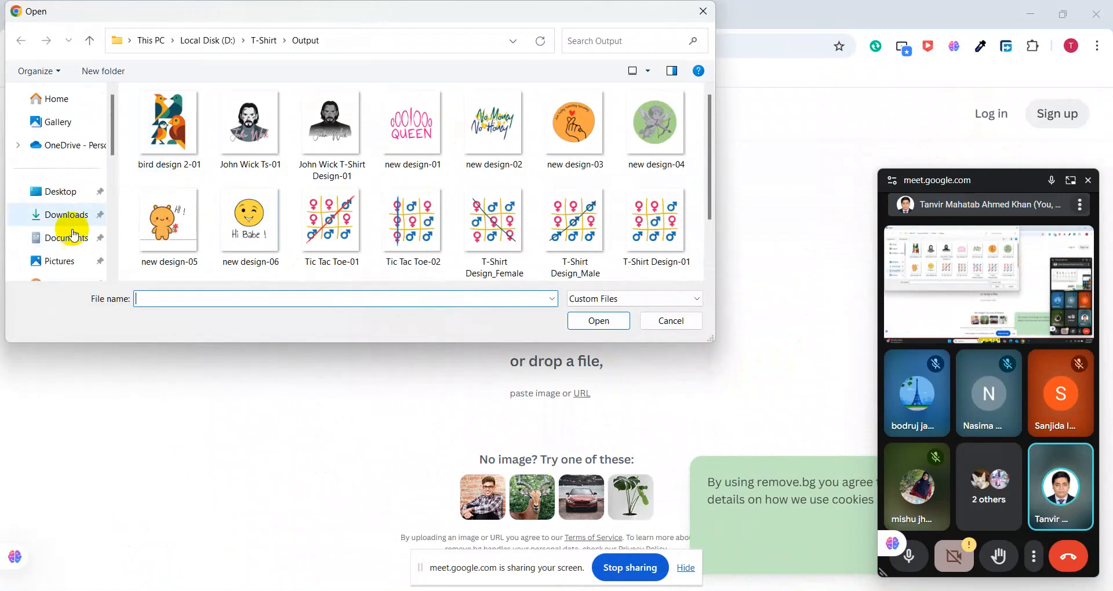
{"action": "left_click", "coordinate": [68, 214]}
{"action": "left_click", "coordinate": [223, 175]}
{"action": "left_click", "coordinate": [599, 321]}
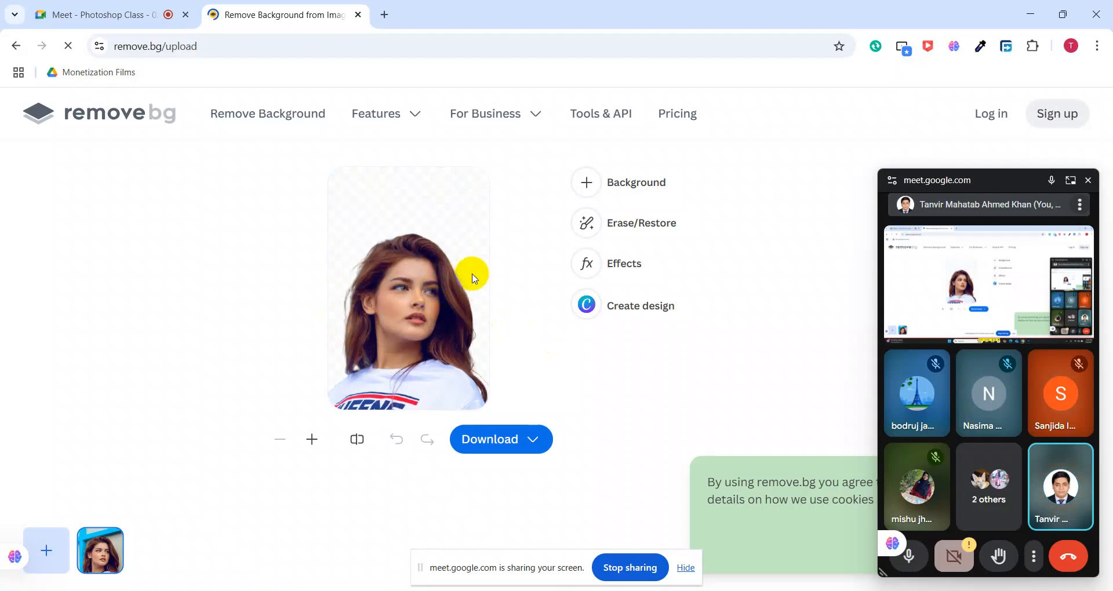
Check the download quality options for the cut-out portrait and close the remove.bg page.
{"action": "left_click", "coordinate": [528, 442]}
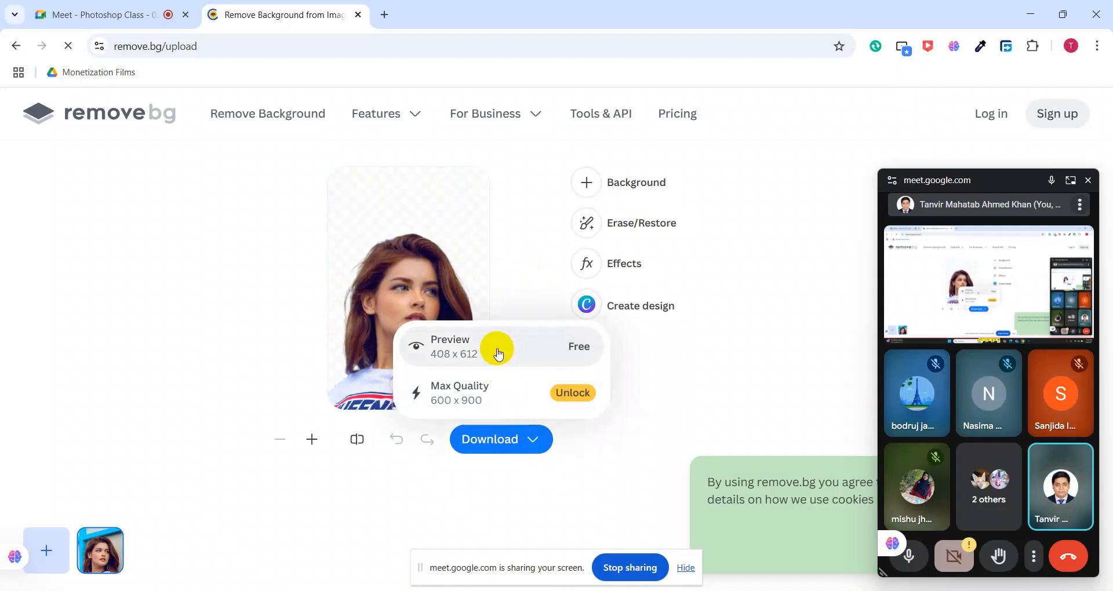
{"action": "left_click", "coordinate": [358, 14]}
Switch to Photoshop, collapse the floating Actions panel and bring up the woman's portrait document.
{"action": "key", "text": "alt+Tab"}
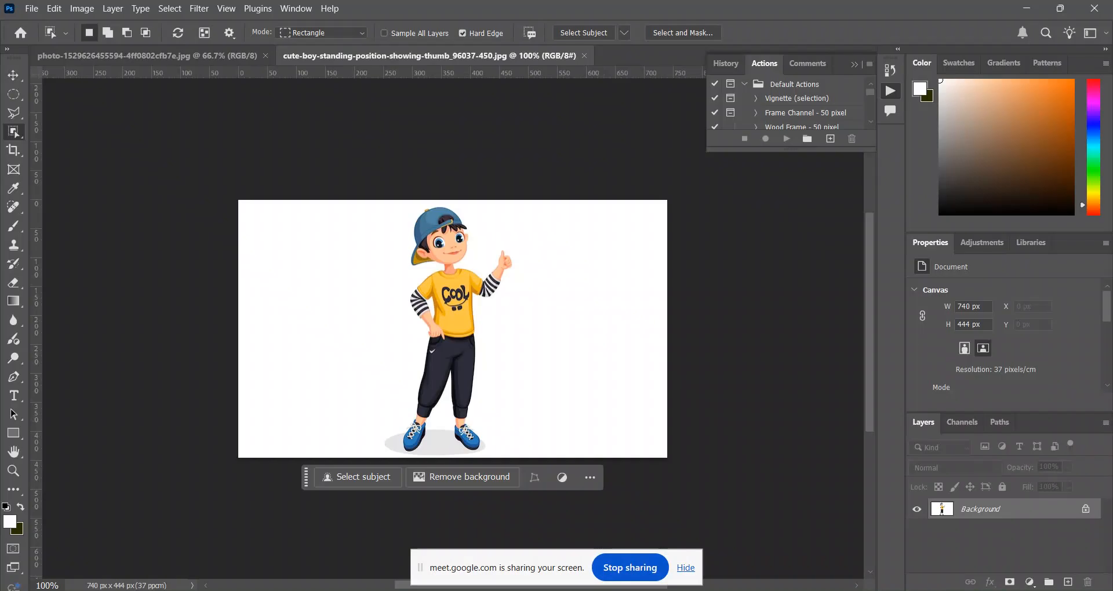
{"action": "left_click", "coordinate": [854, 65]}
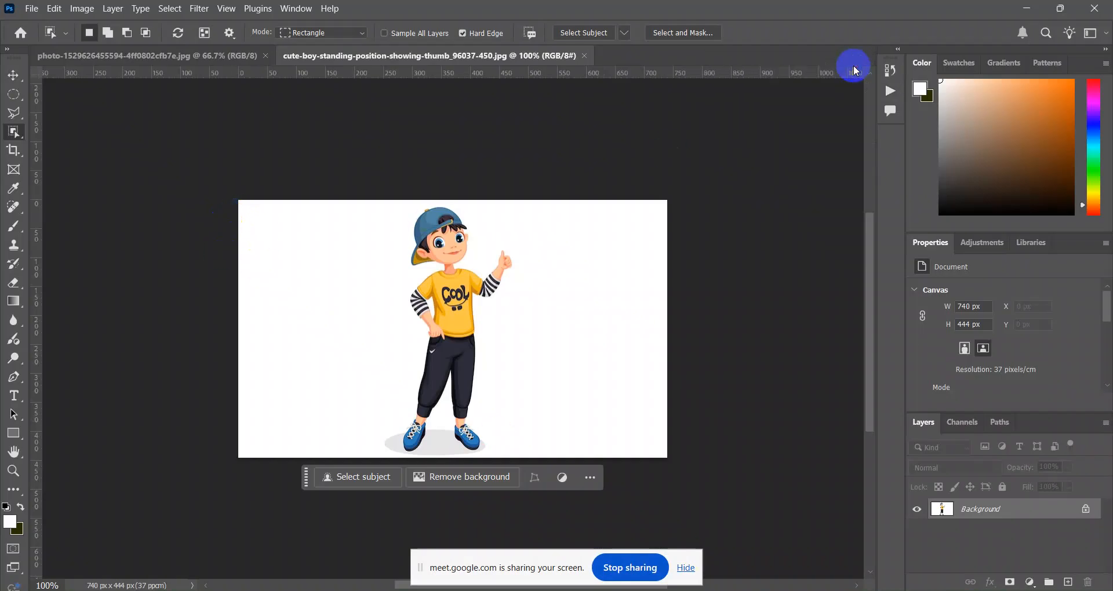
{"action": "left_click", "coordinate": [150, 56]}
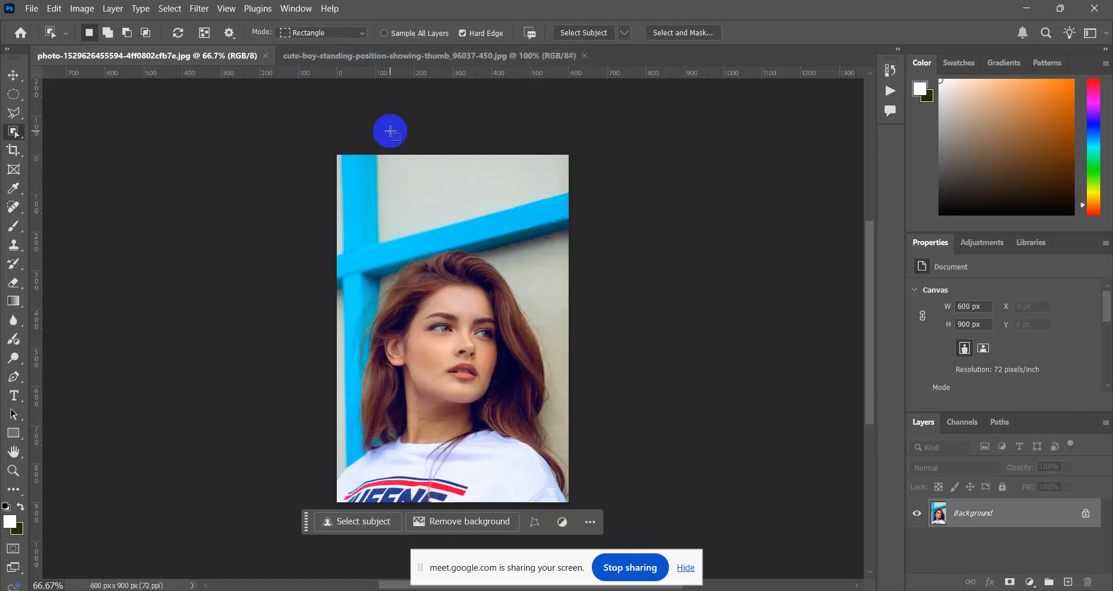
{"action": "left_click", "coordinate": [357, 68]}
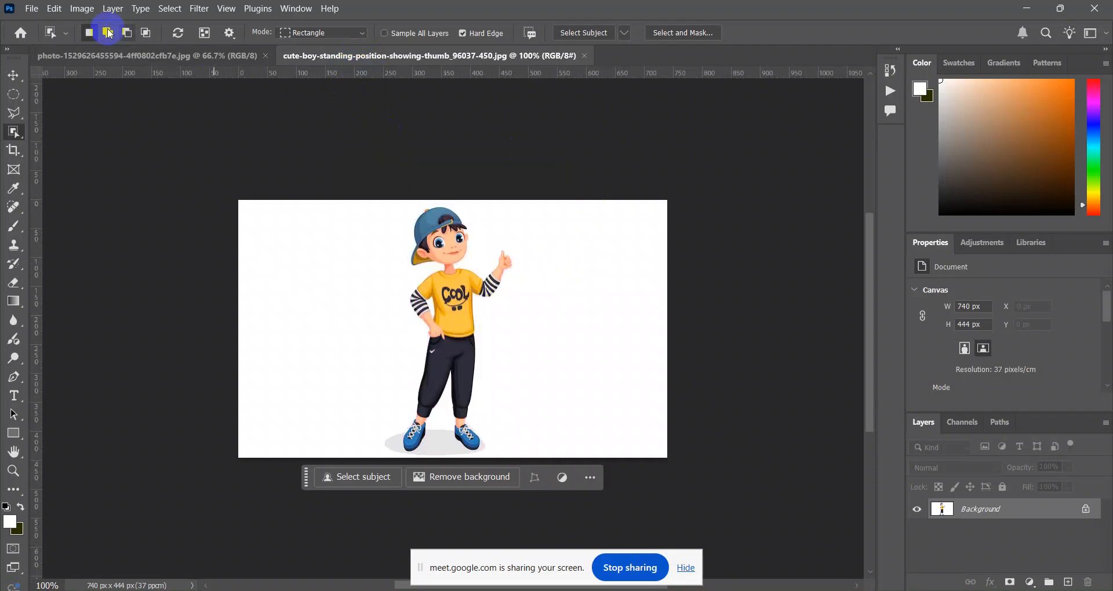
{"action": "left_click", "coordinate": [209, 56]}
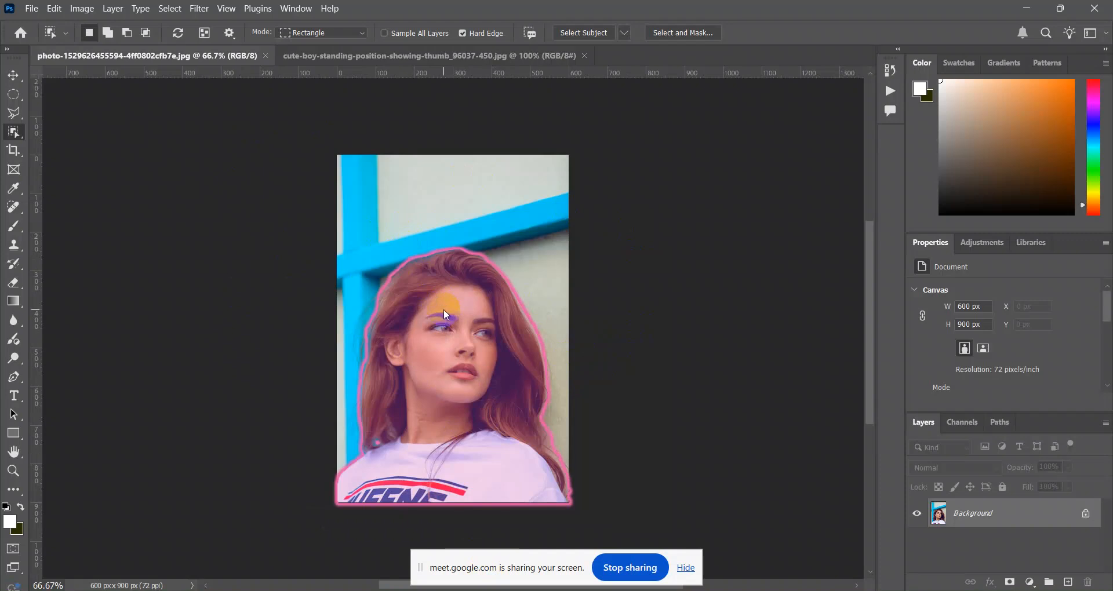
Select the woman with the Object Selection tool and hide the background with a layer mask.
{"action": "left_click", "coordinate": [445, 315]}
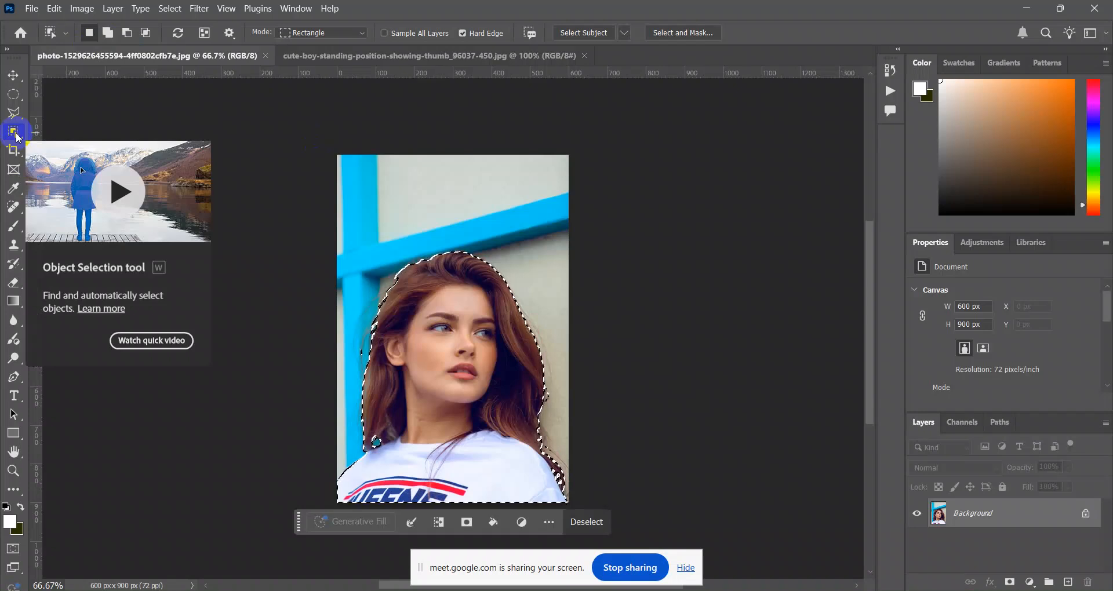
{"action": "left_click", "coordinate": [1009, 582]}
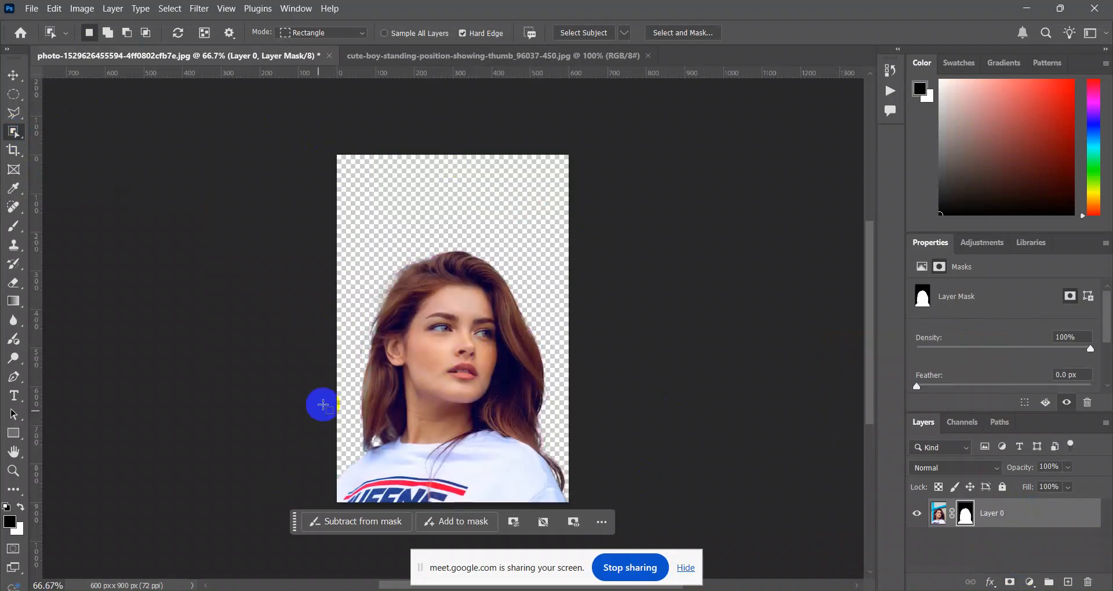
Open the layer mask in Select and Mask and apply Refine Hair to the cut-out.
{"action": "scroll", "coordinate": [972, 330], "scroll_direction": "down", "scroll_amount": 1}
{"action": "scroll", "coordinate": [972, 330], "scroll_direction": "down", "scroll_amount": 2}
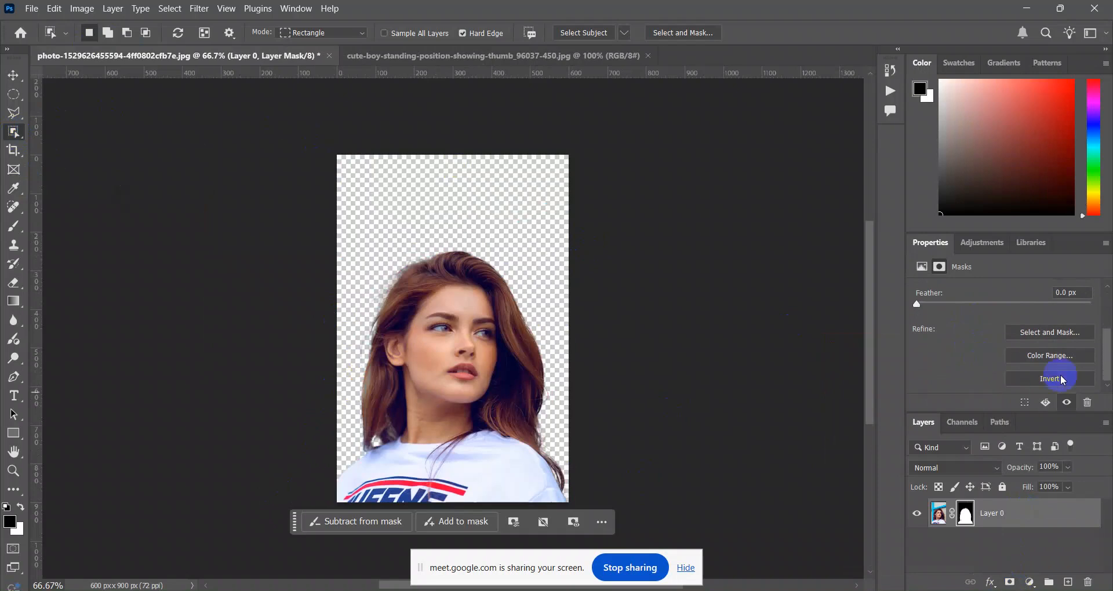
{"action": "left_click", "coordinate": [1060, 338]}
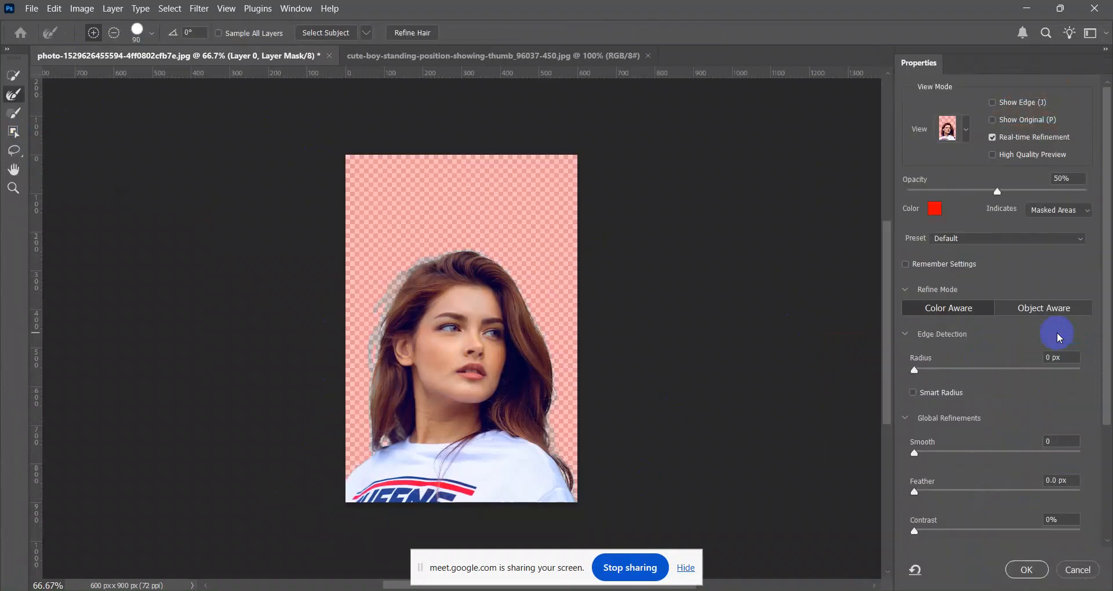
{"action": "left_click", "coordinate": [414, 32]}
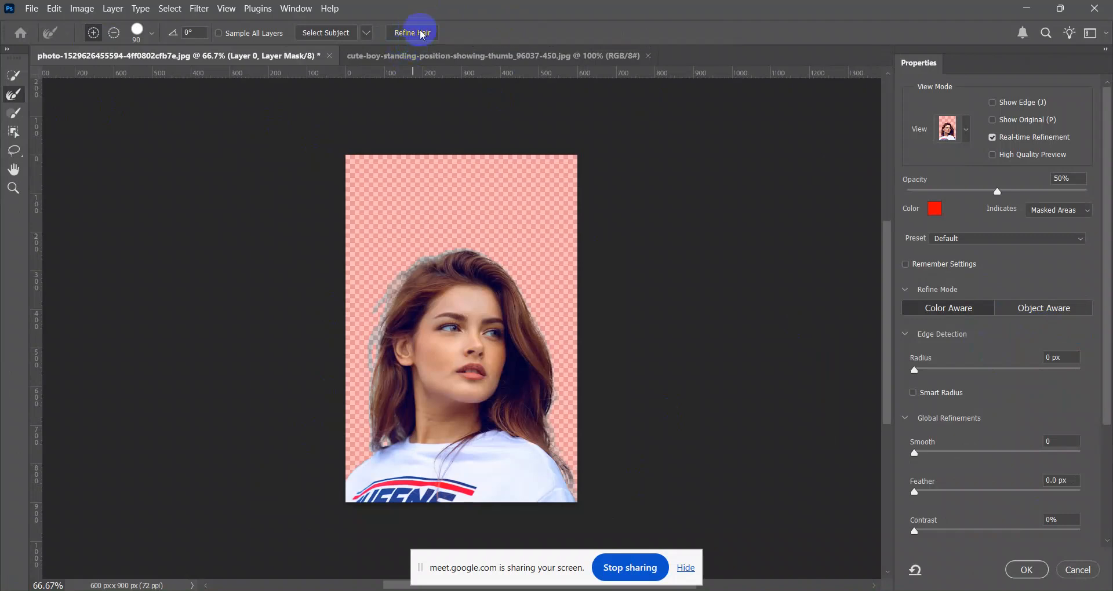
{"action": "left_click", "coordinate": [413, 32]}
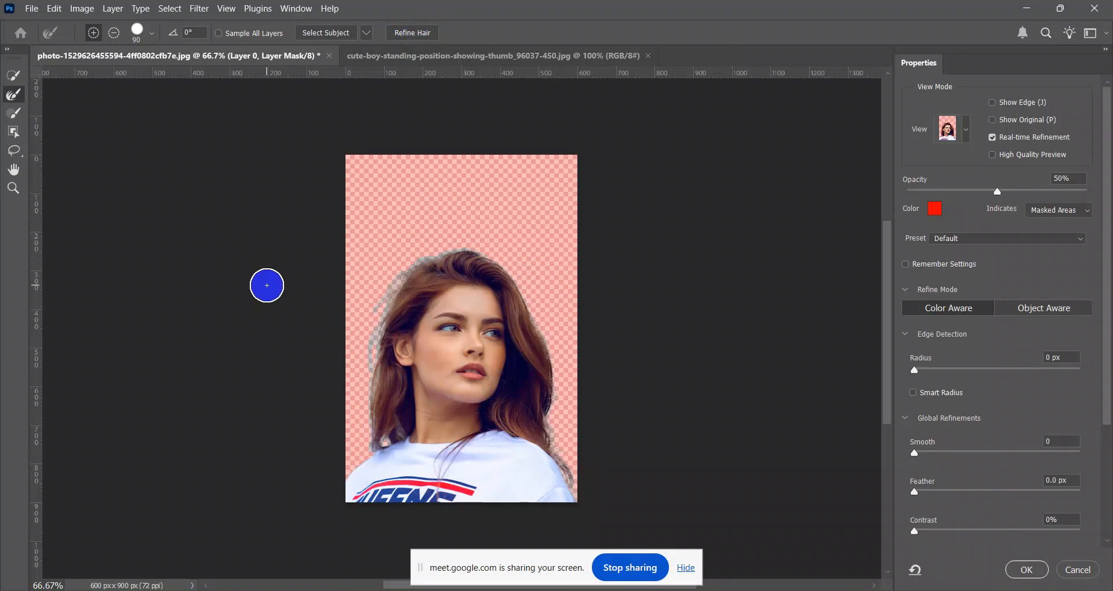
Brush with the Refine Edge Brush around the hair's outline, over the crown and along both upper sides.
{"action": "key", "text": "ctrl+plus"}
{"action": "key", "text": "ctrl+plus"}
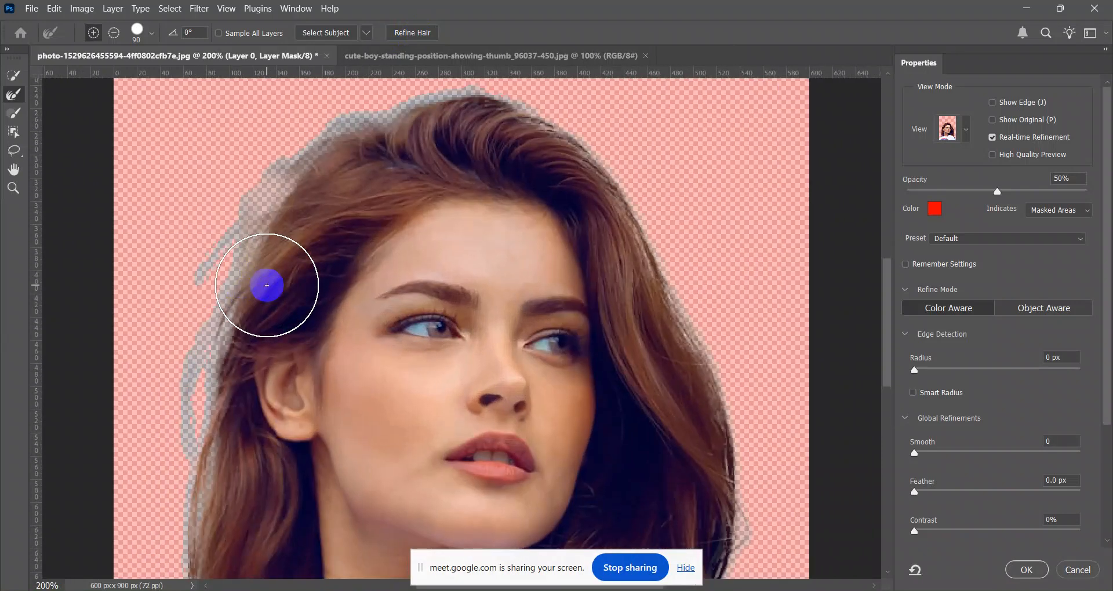
{"action": "mouse_move", "coordinate": [266, 209]}
{"action": "left_mouse_down"}
{"action": "mouse_move", "coordinate": [215, 283]}
{"action": "mouse_move", "coordinate": [244, 163]}
{"action": "mouse_move", "coordinate": [267, 127]}
{"action": "mouse_move", "coordinate": [350, 87]}
{"action": "mouse_move", "coordinate": [453, 70]}
{"action": "left_mouse_up"}
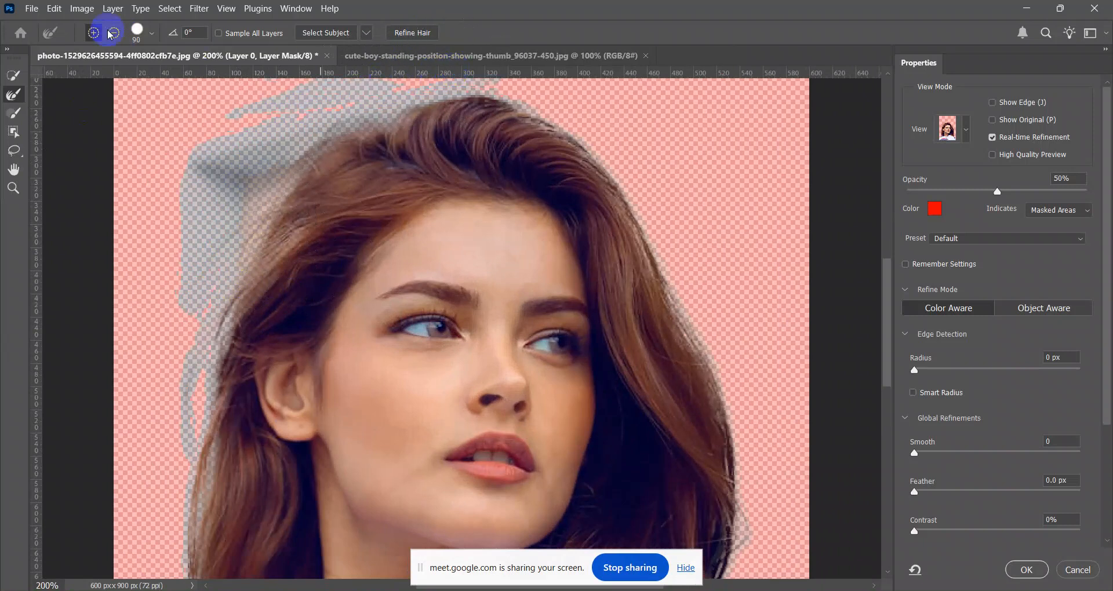
{"action": "scroll", "coordinate": [373, 261], "scroll_direction": "up", "scroll_amount": 3}
{"action": "mouse_move", "coordinate": [490, 192]}
{"action": "left_mouse_down"}
{"action": "mouse_move", "coordinate": [506, 153]}
{"action": "mouse_move", "coordinate": [546, 119]}
{"action": "mouse_move", "coordinate": [675, 215]}
{"action": "left_mouse_up"}
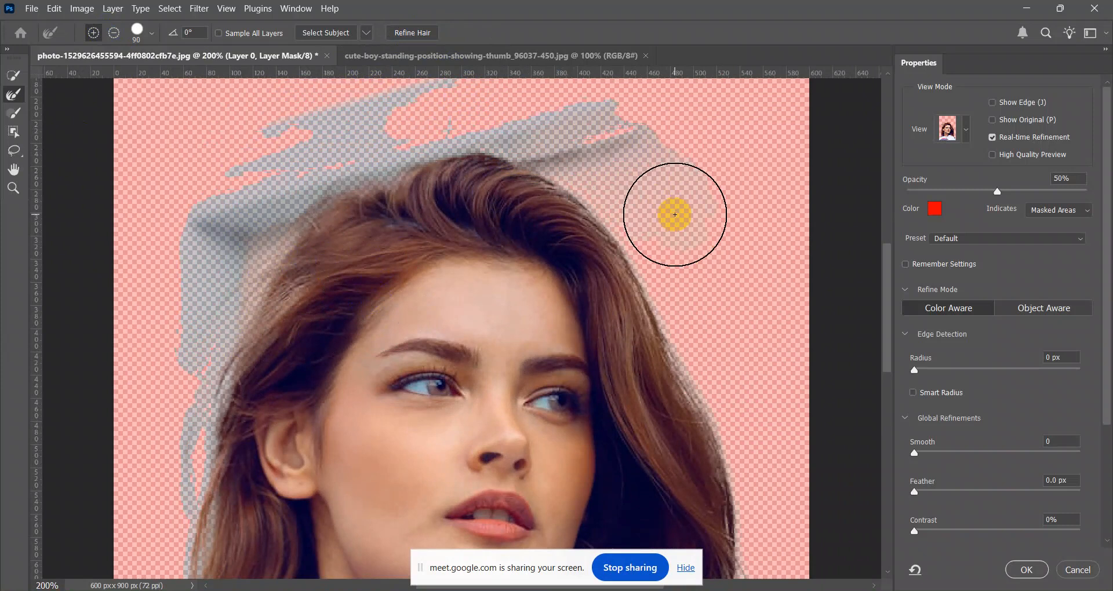
{"action": "key", "text": "ctrl+minus"}
{"action": "key", "text": "ctrl+minus"}
{"action": "key", "text": "ctrl+minus"}
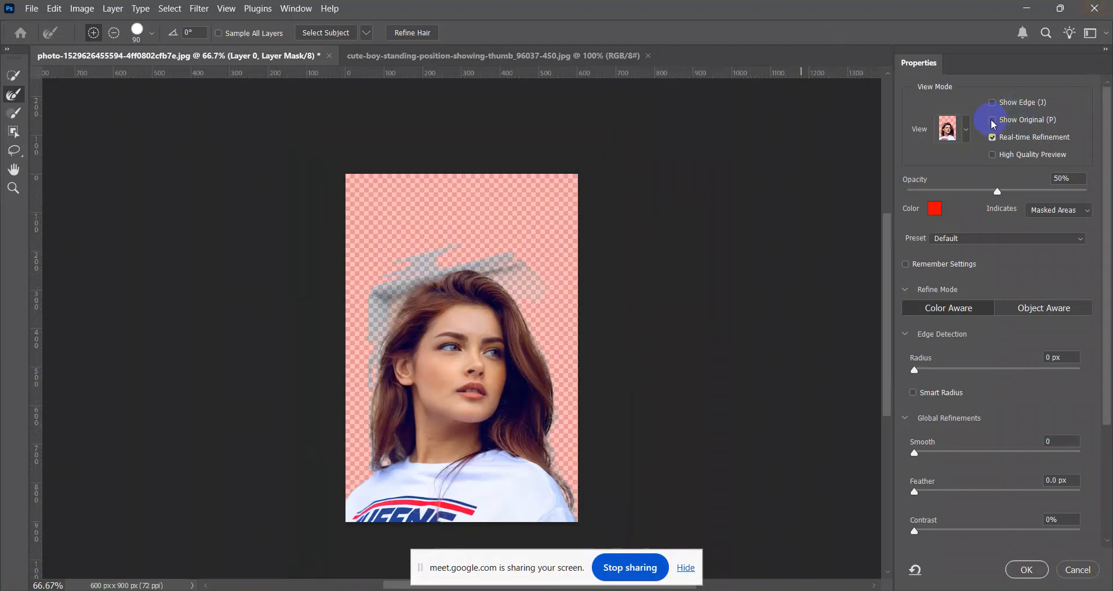
Preview the cut-out in the Onion Skin and Marching Ants view modes and return to Overlay.
{"action": "left_click", "coordinate": [968, 133]}
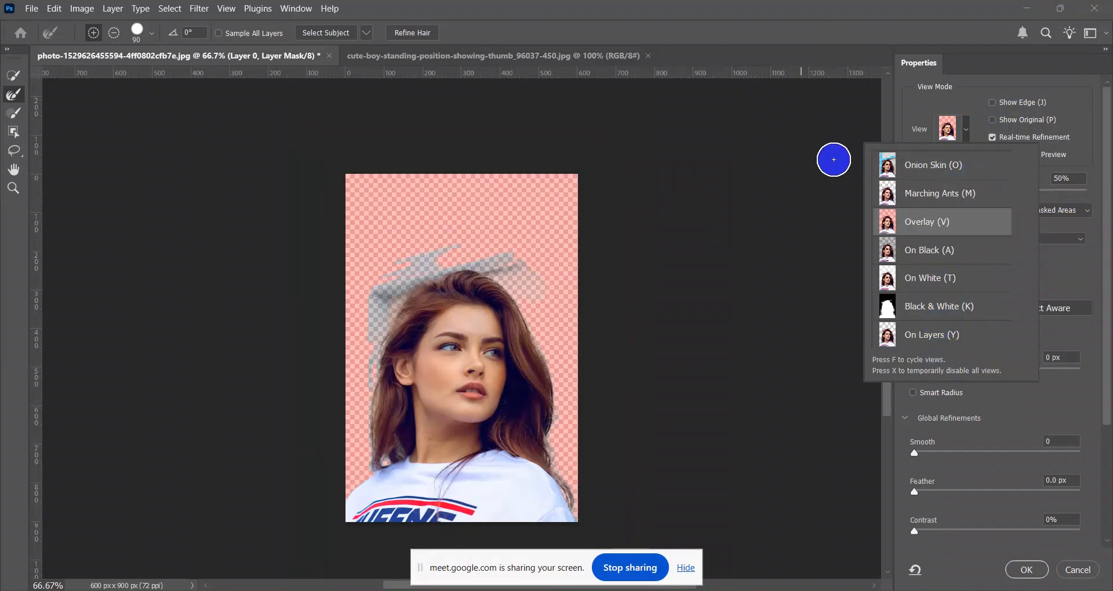
{"action": "left_click", "coordinate": [835, 160]}
{"action": "left_click", "coordinate": [967, 132]}
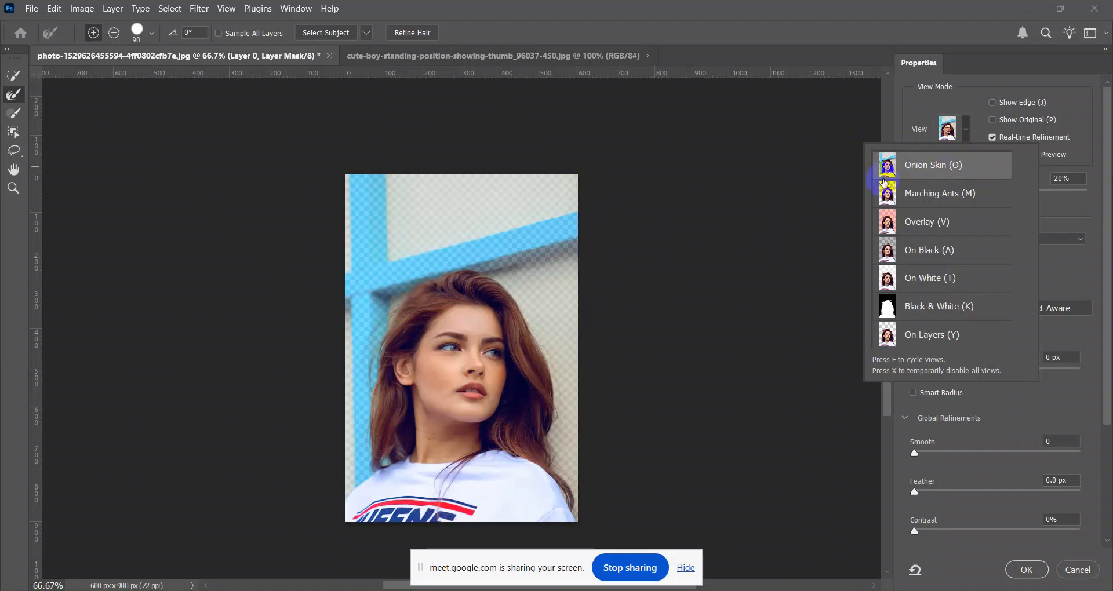
{"action": "left_click", "coordinate": [940, 200]}
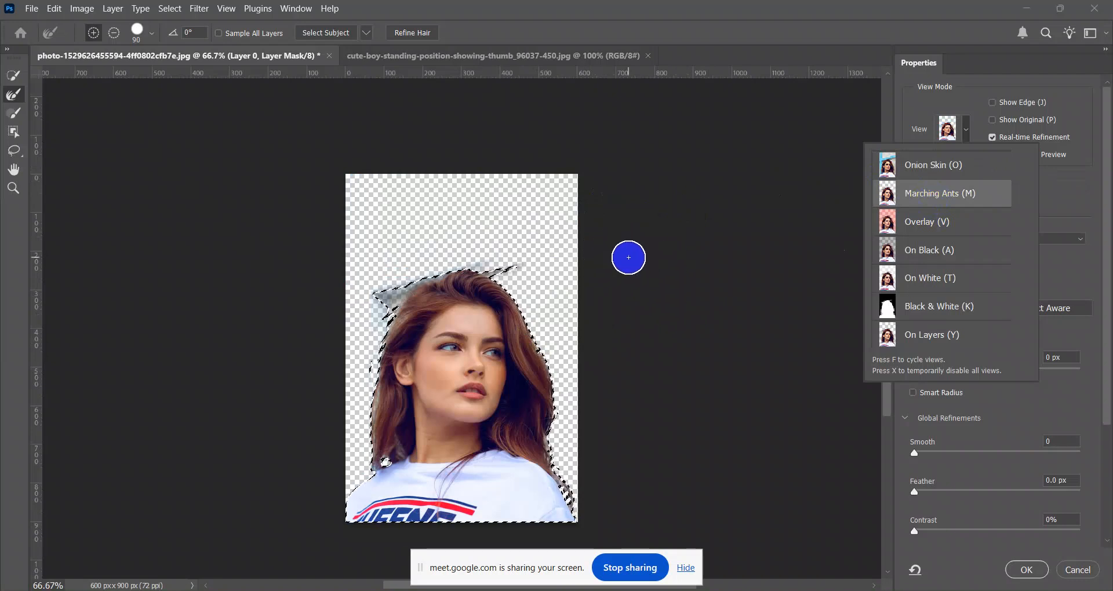
{"action": "left_click", "coordinate": [971, 231]}
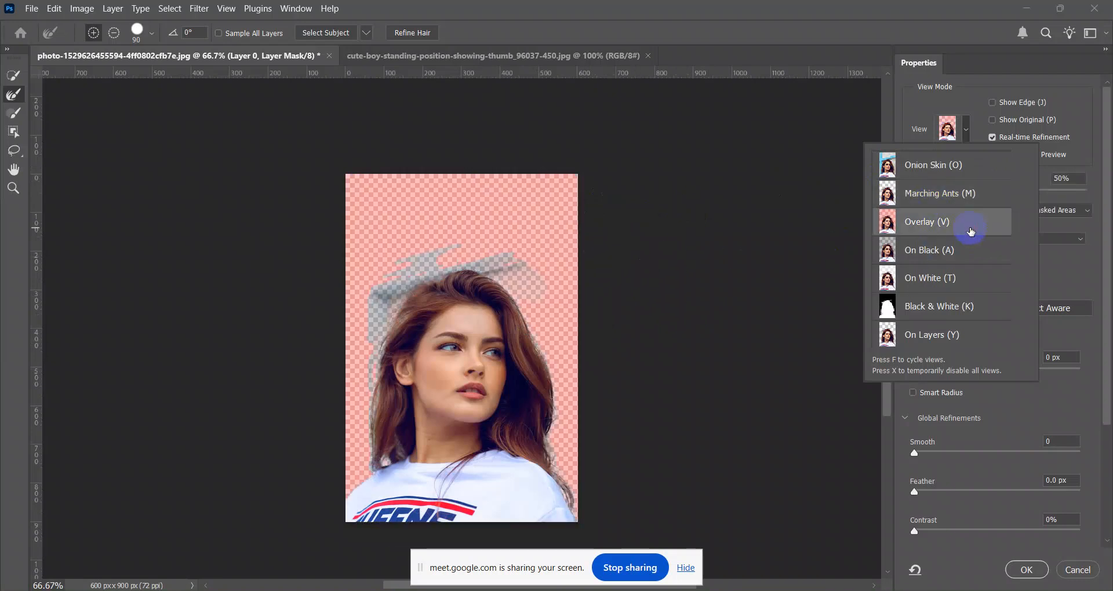
{"action": "left_click", "coordinate": [934, 81]}
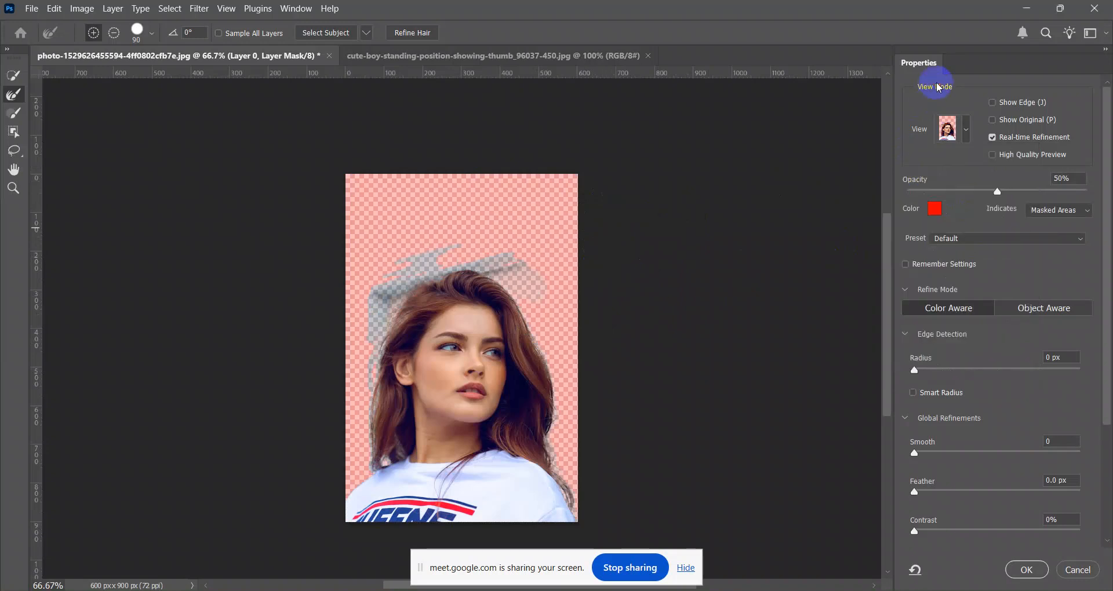
Change the mask overlay colour from red to a very dark green.
{"action": "left_click", "coordinate": [935, 215]}
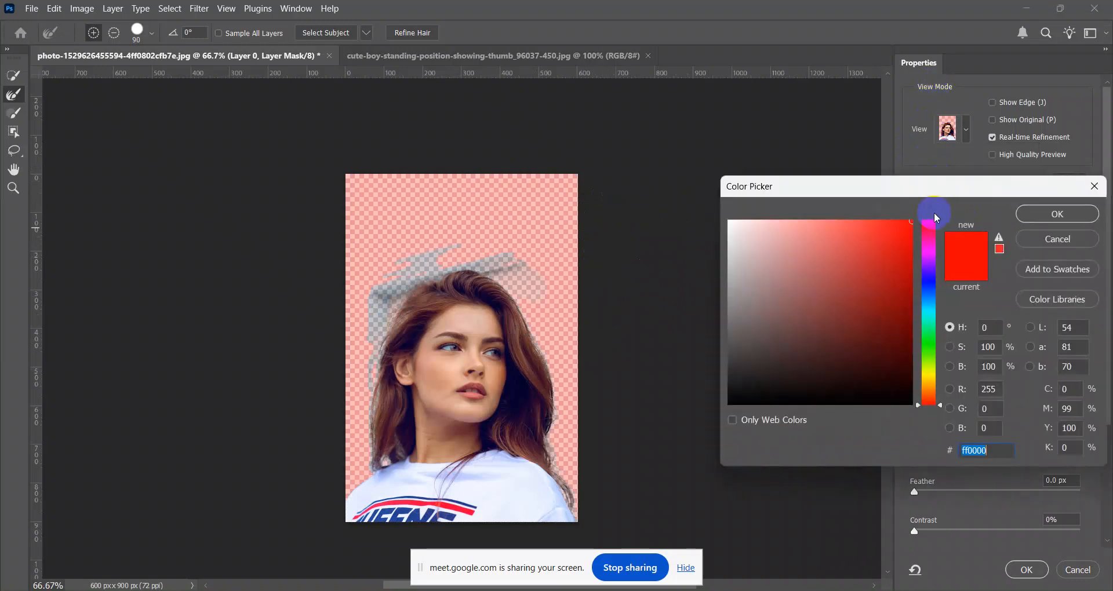
{"action": "left_click", "coordinate": [842, 291]}
{"action": "left_click", "coordinate": [938, 320]}
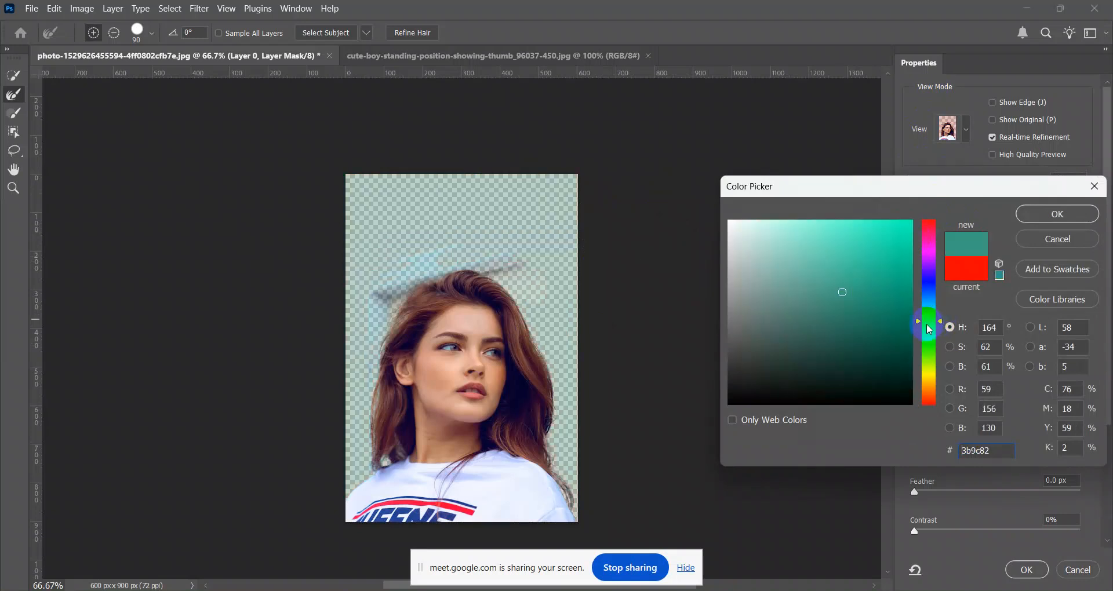
{"action": "left_click", "coordinate": [860, 347]}
{"action": "left_click", "coordinate": [854, 378]}
{"action": "left_click_drag", "start_coordinate": [861, 316], "coordinate": [833, 387]}
{"action": "left_click", "coordinate": [1049, 215]}
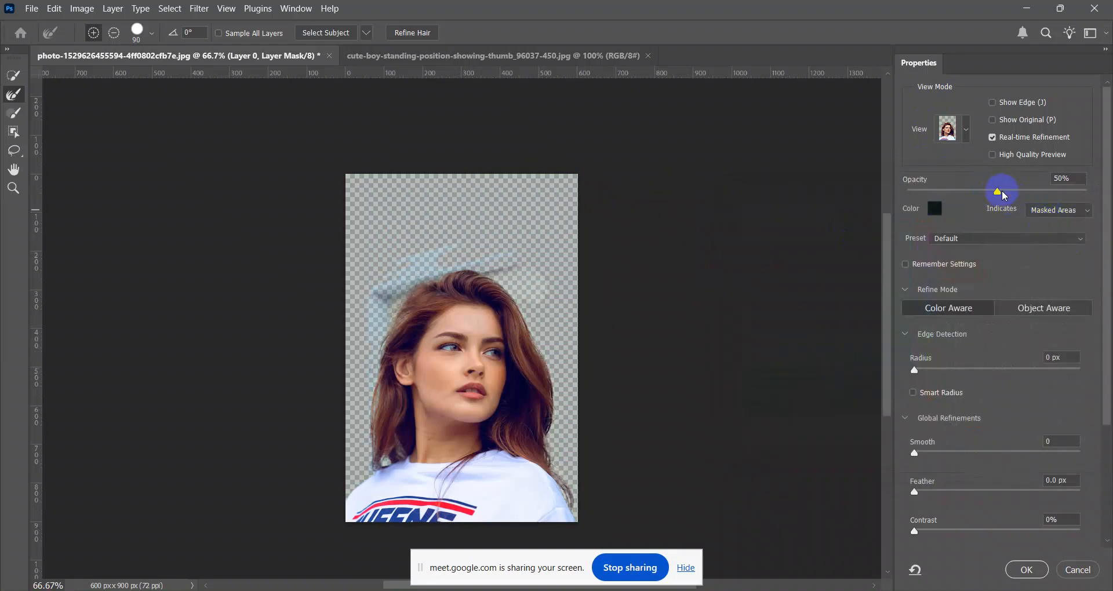
Raise the mask overlay opacity to 100% and set its colour to a medium teal.
{"action": "left_click_drag", "start_coordinate": [1000, 194], "coordinate": [1108, 198]}
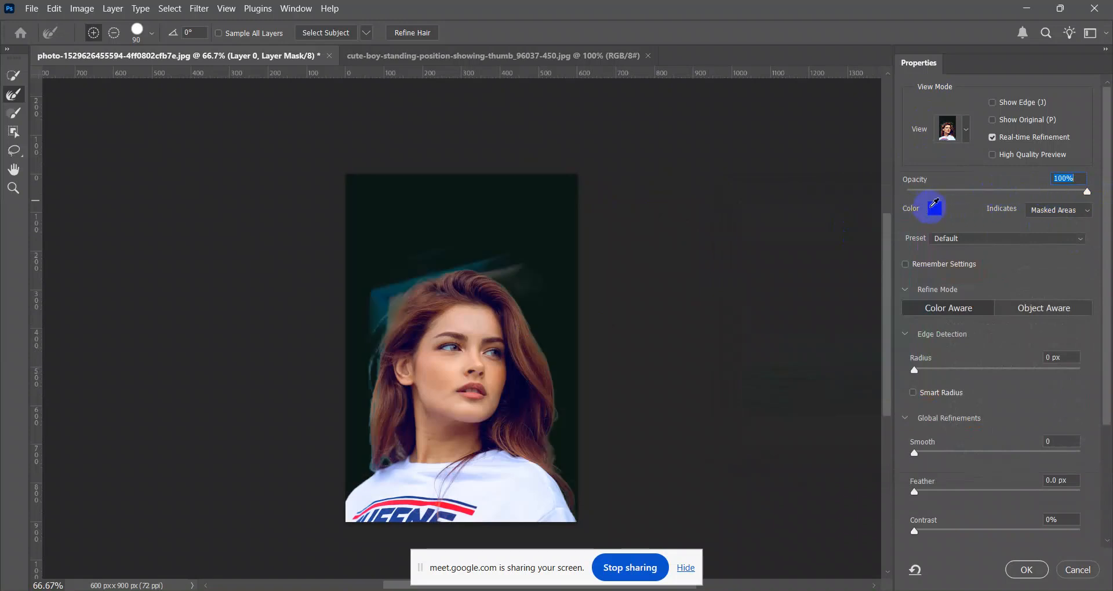
{"action": "left_click", "coordinate": [935, 205]}
{"action": "mouse_move", "coordinate": [850, 322]}
{"action": "left_mouse_down"}
{"action": "mouse_move", "coordinate": [809, 298]}
{"action": "mouse_move", "coordinate": [822, 275]}
{"action": "left_mouse_up"}
{"action": "left_click", "coordinate": [1038, 214]}
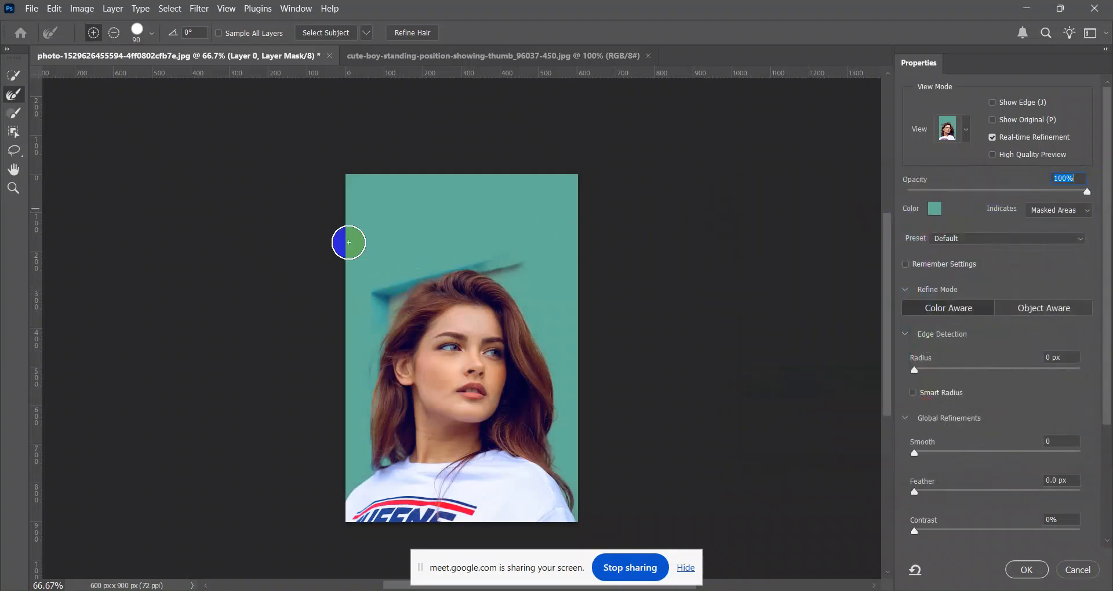
Paint a stroke above the hair along the blue beam with the Brush tool at size 100 to add that area back.
{"action": "left_click", "coordinate": [13, 113]}
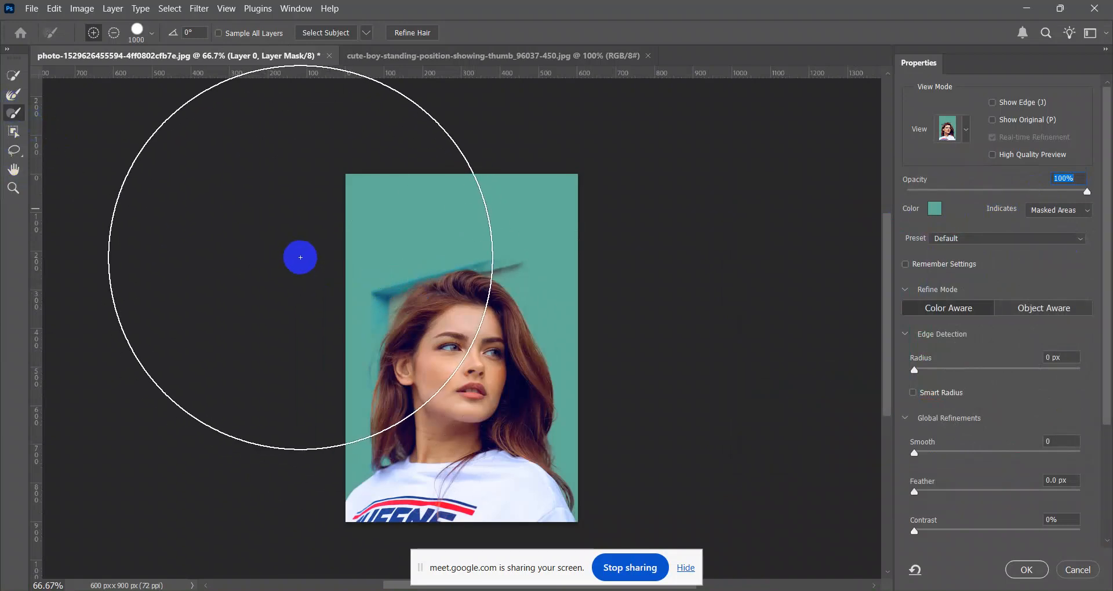
{"action": "key", "text": "bracketleft"}
{"action": "key", "text": "bracketleft"}
{"action": "key", "text": "bracketleft"}
{"action": "key", "text": "bracketleft"}
{"action": "key", "text": "bracketleft"}
{"action": "key", "text": "bracketleft"}
{"action": "key", "text": "bracketleft"}
{"action": "key", "text": "bracketleft"}
{"action": "key", "text": "bracketleft"}
{"action": "key", "text": "bracketleft"}
{"action": "key", "text": "bracketleft"}
{"action": "key", "text": "bracketleft"}
{"action": "key", "text": "bracketleft"}
{"action": "mouse_move", "coordinate": [373, 290]}
{"action": "left_mouse_down"}
{"action": "mouse_move", "coordinate": [481, 248]}
{"action": "mouse_move", "coordinate": [529, 245]}
{"action": "left_mouse_up"}
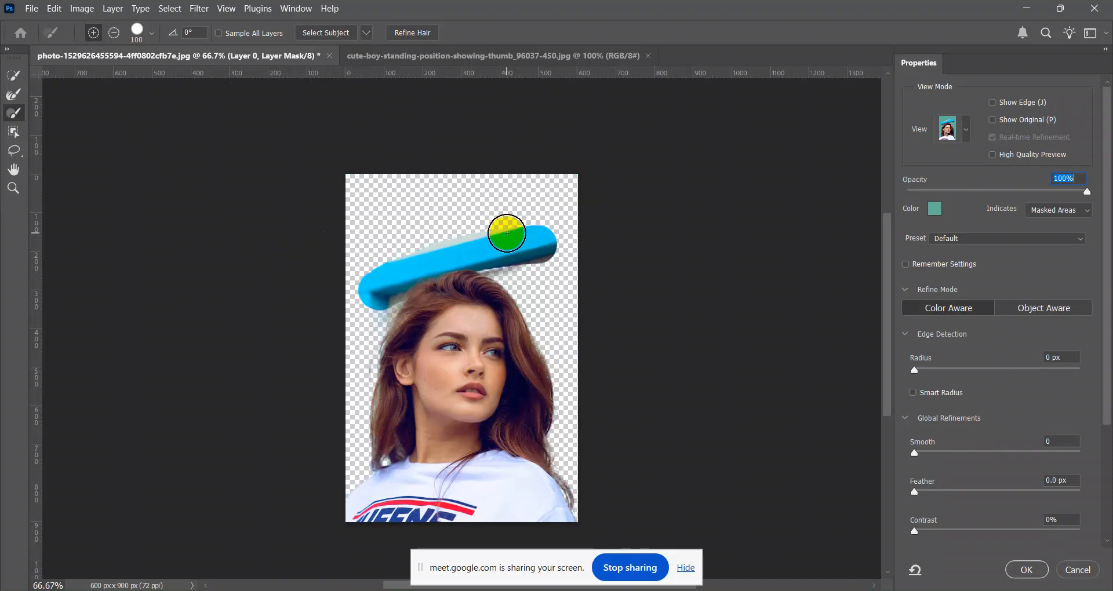
Paint out the blue stroke above the hair with the Brush tool at size 100 in subtract mode.
{"action": "left_click", "coordinate": [115, 33]}
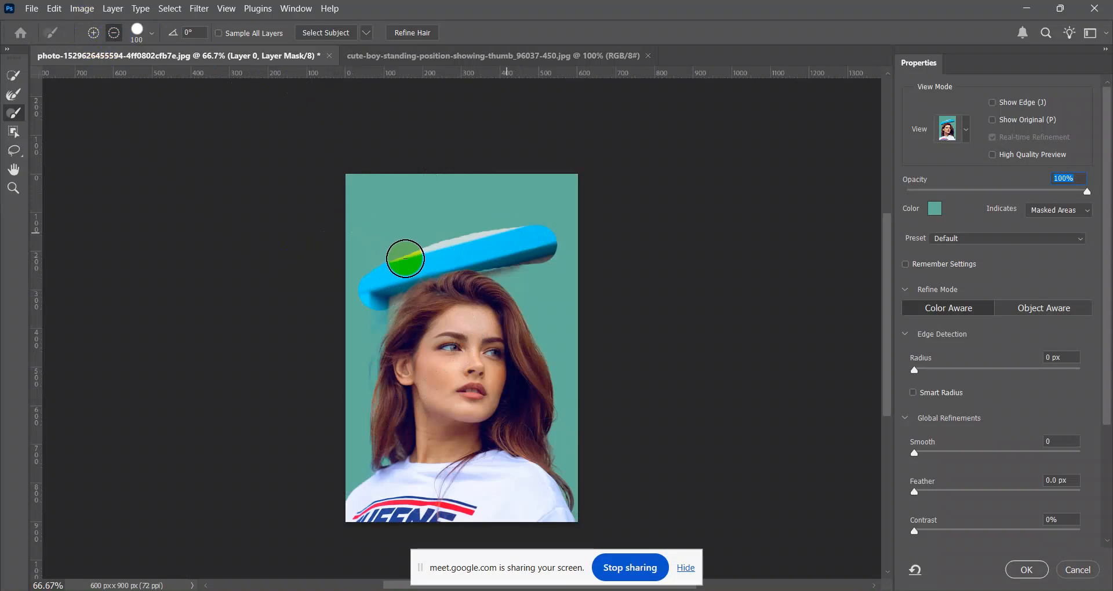
{"action": "mouse_move", "coordinate": [405, 247]}
{"action": "left_mouse_down"}
{"action": "mouse_move", "coordinate": [519, 223]}
{"action": "mouse_move", "coordinate": [554, 267]}
{"action": "mouse_move", "coordinate": [527, 241]}
{"action": "mouse_move", "coordinate": [570, 226]}
{"action": "mouse_move", "coordinate": [425, 241]}
{"action": "mouse_move", "coordinate": [371, 266]}
{"action": "mouse_move", "coordinate": [351, 315]}
{"action": "mouse_move", "coordinate": [417, 244]}
{"action": "mouse_move", "coordinate": [404, 234]}
{"action": "mouse_move", "coordinate": [564, 221]}
{"action": "mouse_move", "coordinate": [579, 296]}
{"action": "mouse_move", "coordinate": [529, 241]}
{"action": "left_mouse_up"}
{"action": "left_click", "coordinate": [94, 33]}
{"action": "left_click", "coordinate": [542, 205]}
{"action": "mouse_move", "coordinate": [541, 205]}
{"action": "left_mouse_down"}
{"action": "mouse_move", "coordinate": [577, 269]}
{"action": "mouse_move", "coordinate": [553, 243]}
{"action": "mouse_move", "coordinate": [534, 262]}
{"action": "mouse_move", "coordinate": [558, 290]}
{"action": "mouse_move", "coordinate": [540, 240]}
{"action": "mouse_move", "coordinate": [582, 217]}
{"action": "mouse_move", "coordinate": [430, 229]}
{"action": "mouse_move", "coordinate": [368, 261]}
{"action": "left_mouse_up"}
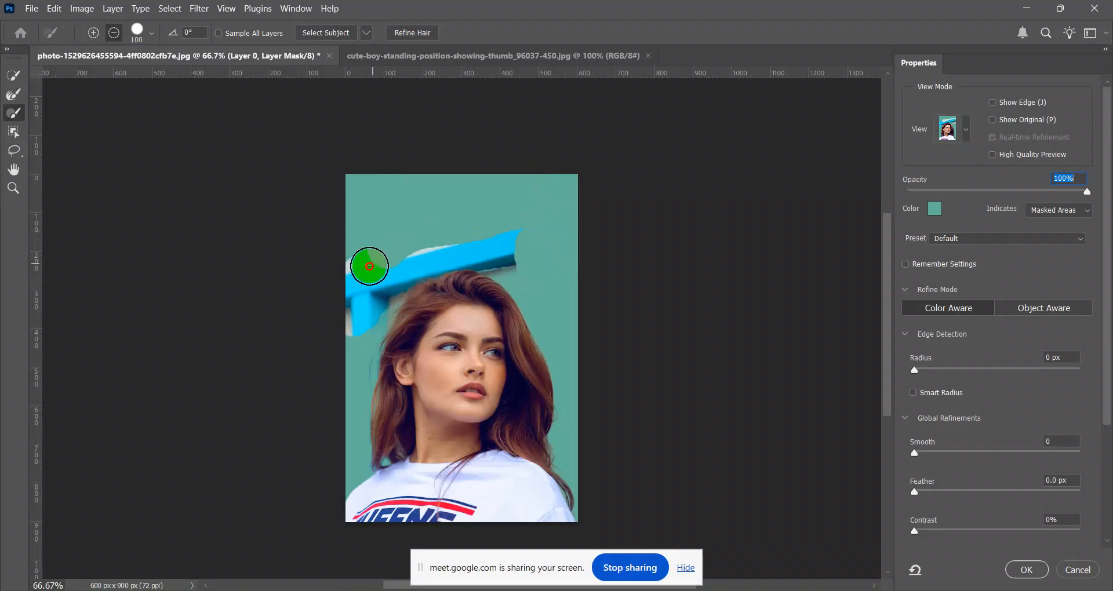
{"action": "mouse_move", "coordinate": [437, 257]}
{"action": "left_mouse_down"}
{"action": "mouse_move", "coordinate": [351, 272]}
{"action": "mouse_move", "coordinate": [348, 328]}
{"action": "left_mouse_up"}
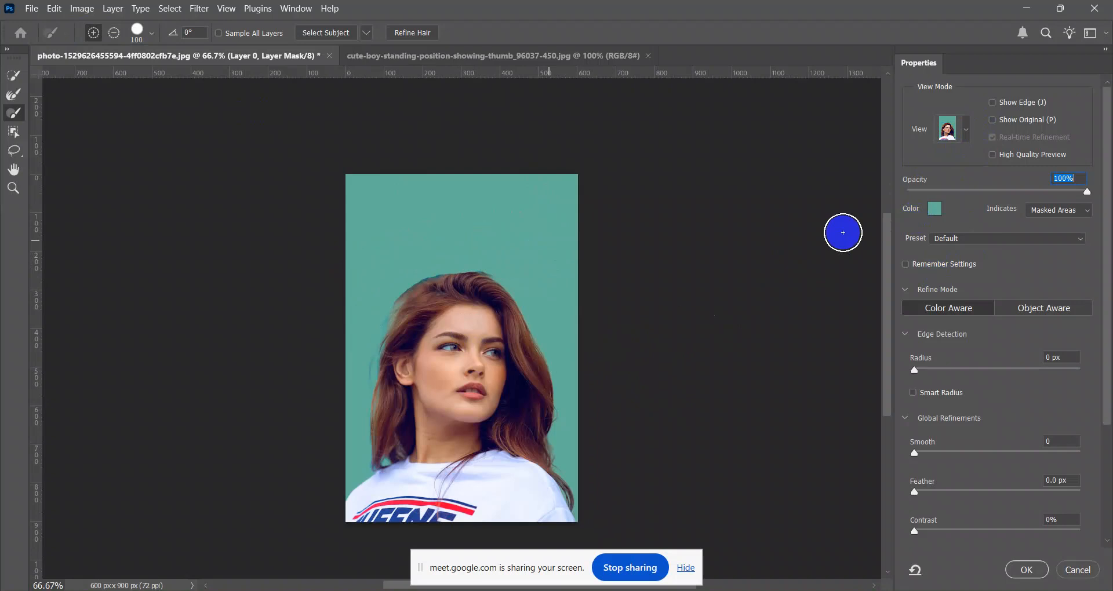
Preview the cut-out in the On Black view mode at 100% opacity.
{"action": "left_click", "coordinate": [966, 131]}
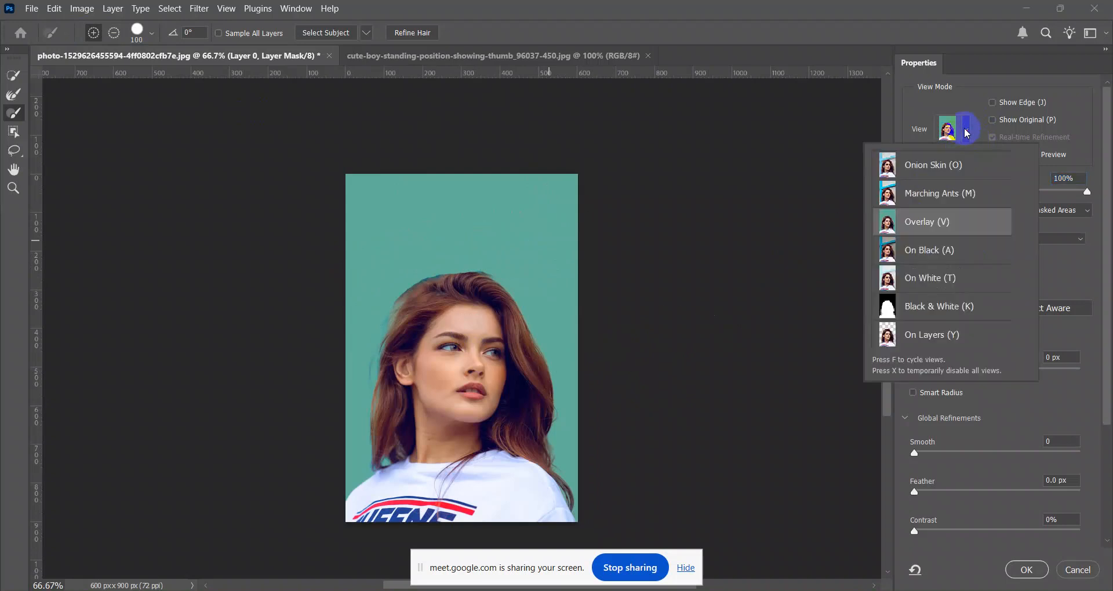
{"action": "left_click", "coordinate": [938, 253]}
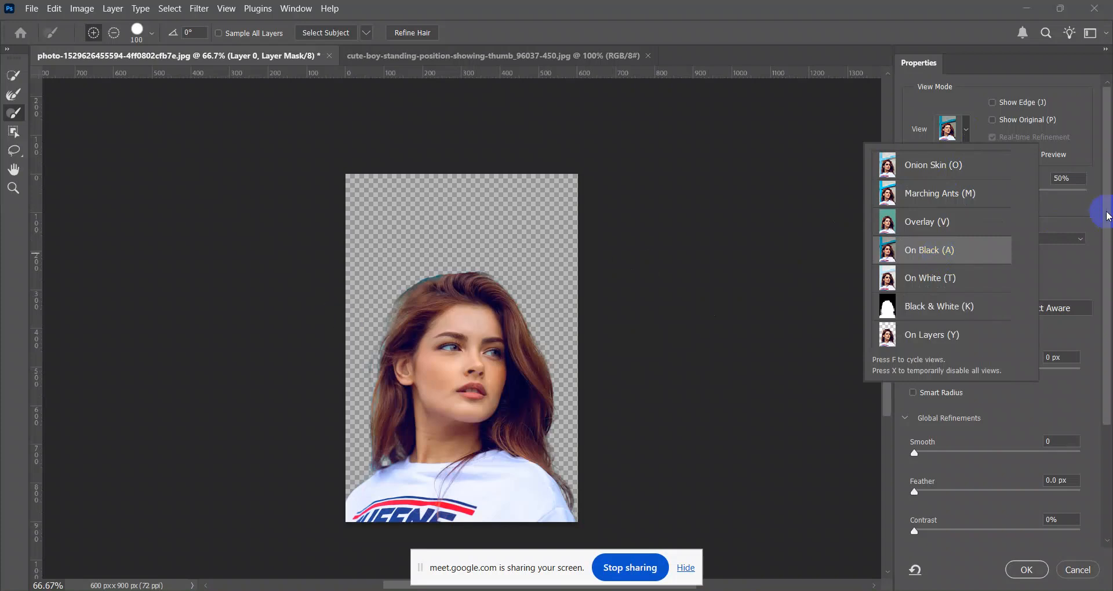
{"action": "left_click", "coordinate": [1050, 200]}
{"action": "left_click_drag", "start_coordinate": [997, 191], "coordinate": [1109, 193]}
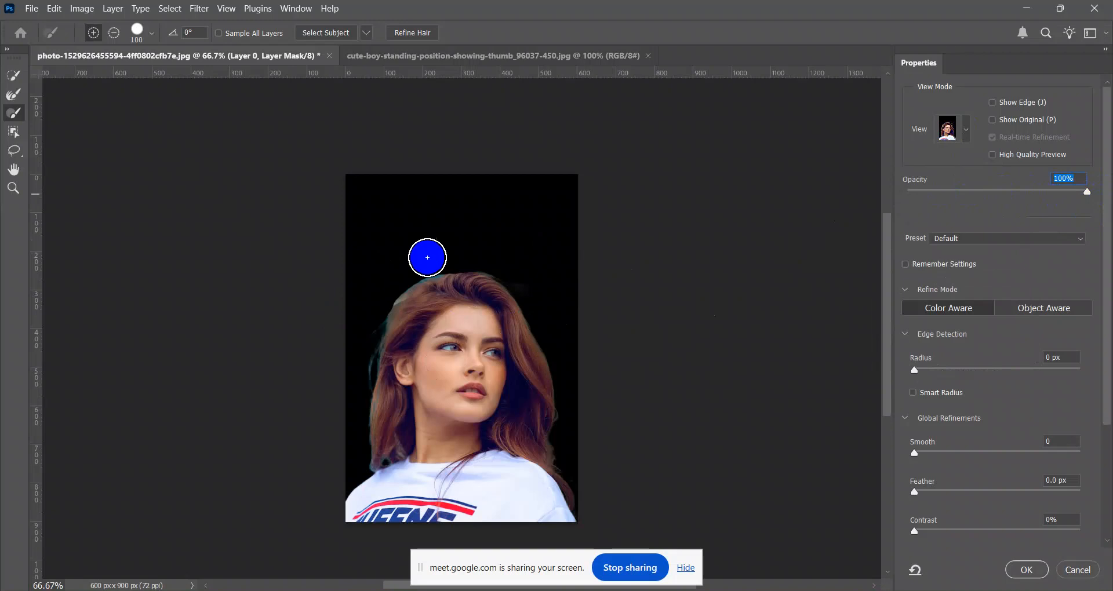
Preview the cut-out in the On White and Black & White view modes and switch to On Layers.
{"action": "left_click", "coordinate": [970, 136]}
{"action": "left_click", "coordinate": [972, 285]}
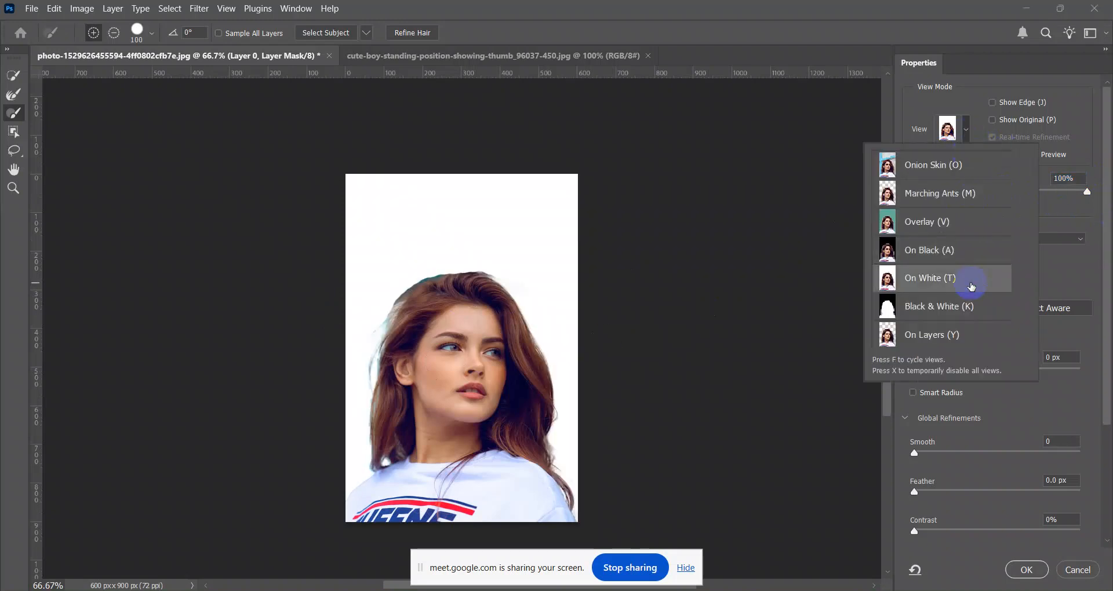
{"action": "left_click", "coordinate": [945, 312]}
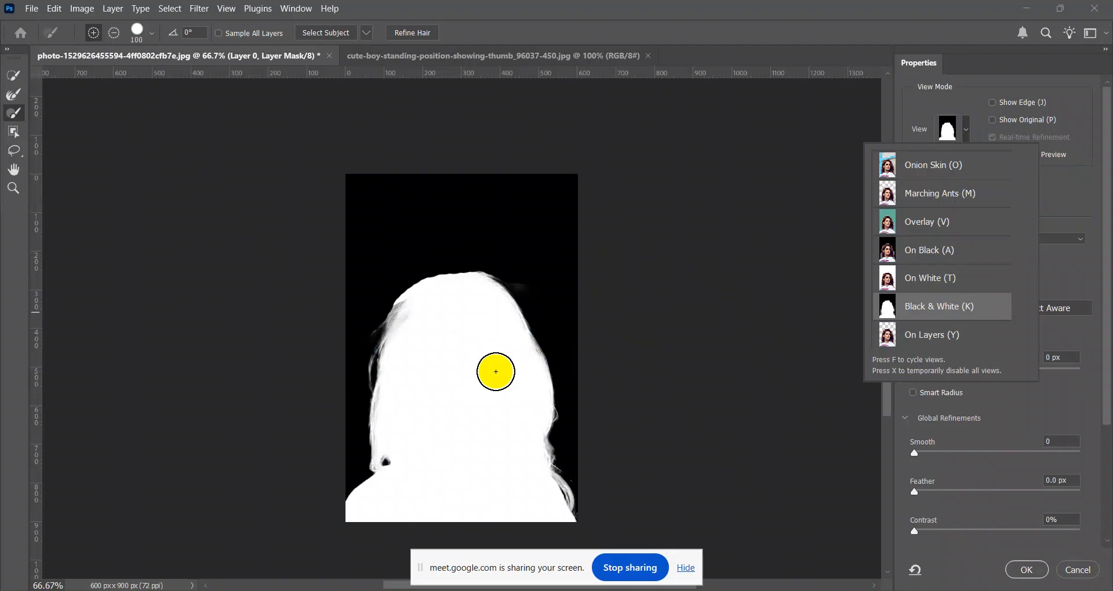
{"action": "left_click", "coordinate": [938, 335]}
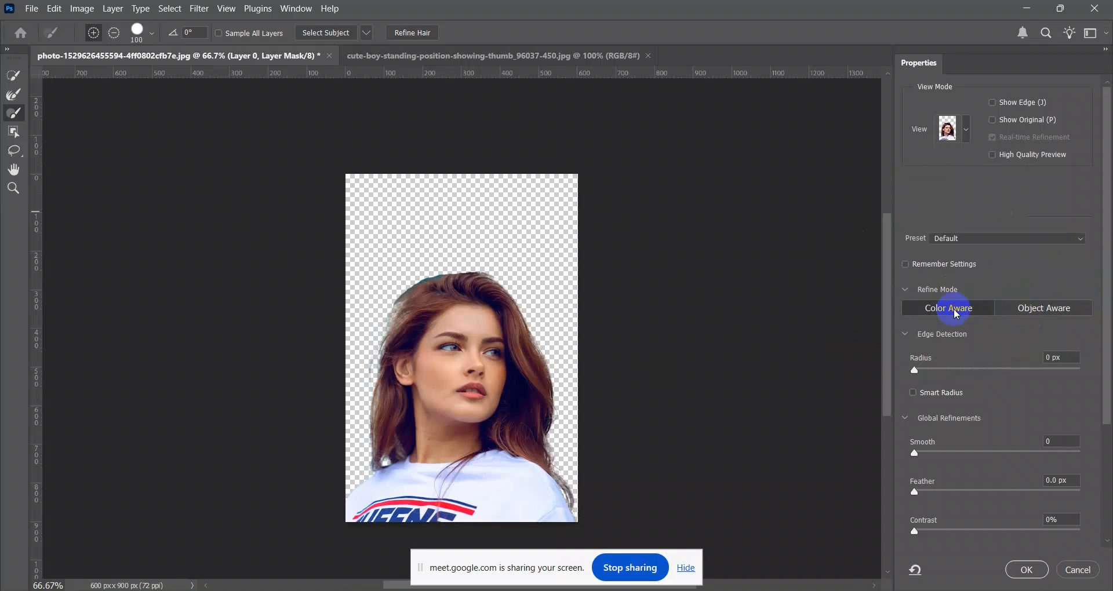
Switch the refine mode to Object Aware and brush the background beside the hair back in, undoing the subtracting stroke.
{"action": "left_click", "coordinate": [1041, 309]}
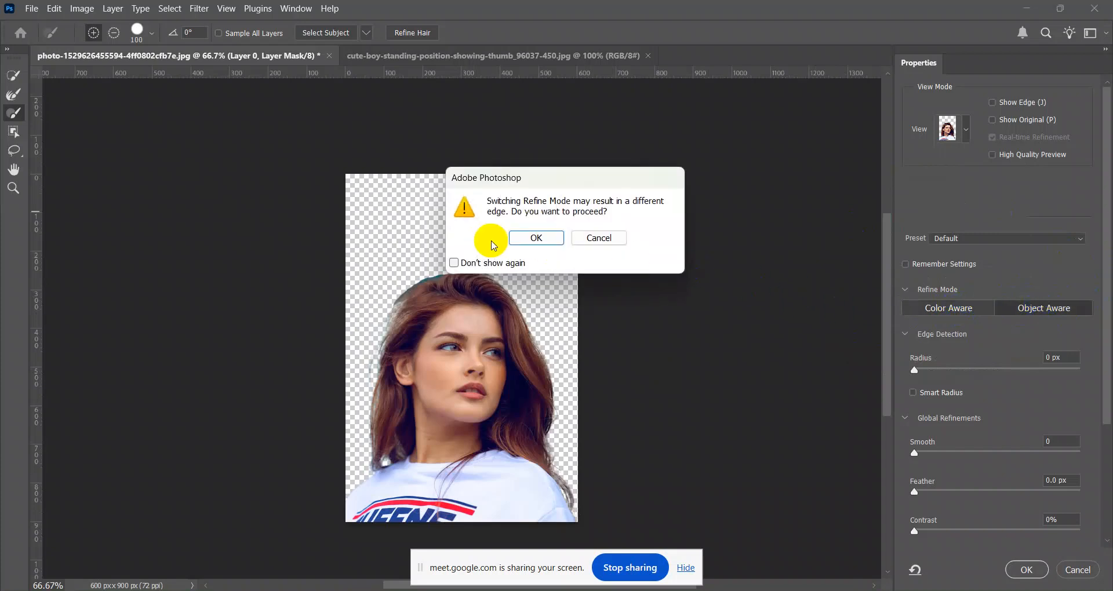
{"action": "left_click", "coordinate": [541, 237]}
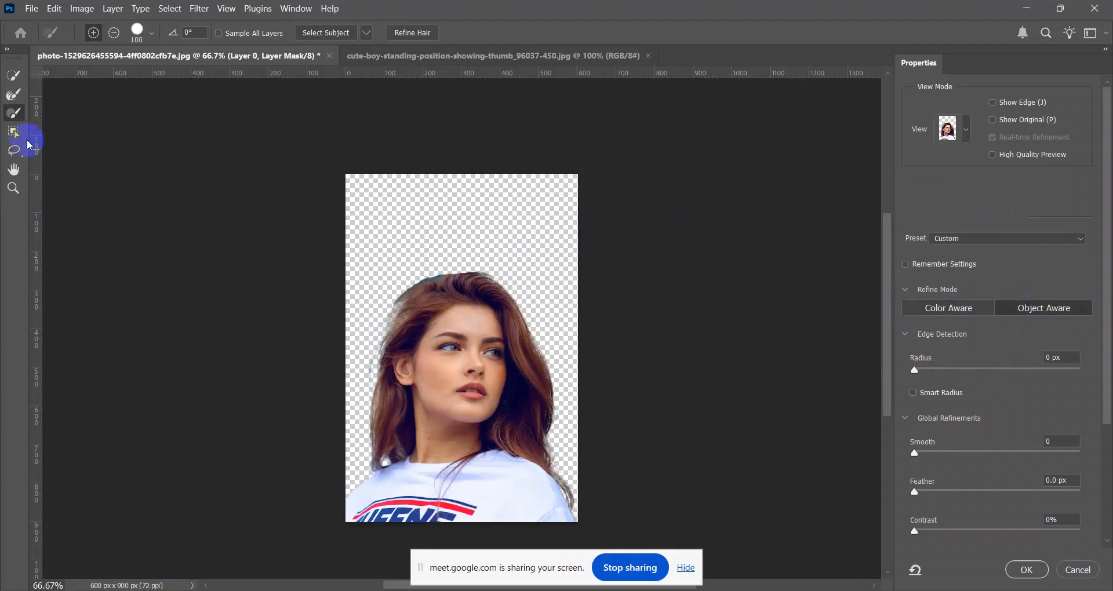
{"action": "mouse_move", "coordinate": [428, 292]}
{"action": "left_mouse_down"}
{"action": "mouse_move", "coordinate": [385, 310]}
{"action": "mouse_move", "coordinate": [448, 270]}
{"action": "mouse_move", "coordinate": [373, 295]}
{"action": "mouse_move", "coordinate": [363, 342]}
{"action": "mouse_move", "coordinate": [449, 257]}
{"action": "mouse_move", "coordinate": [493, 246]}
{"action": "left_mouse_up"}
{"action": "key", "text": "alt"}
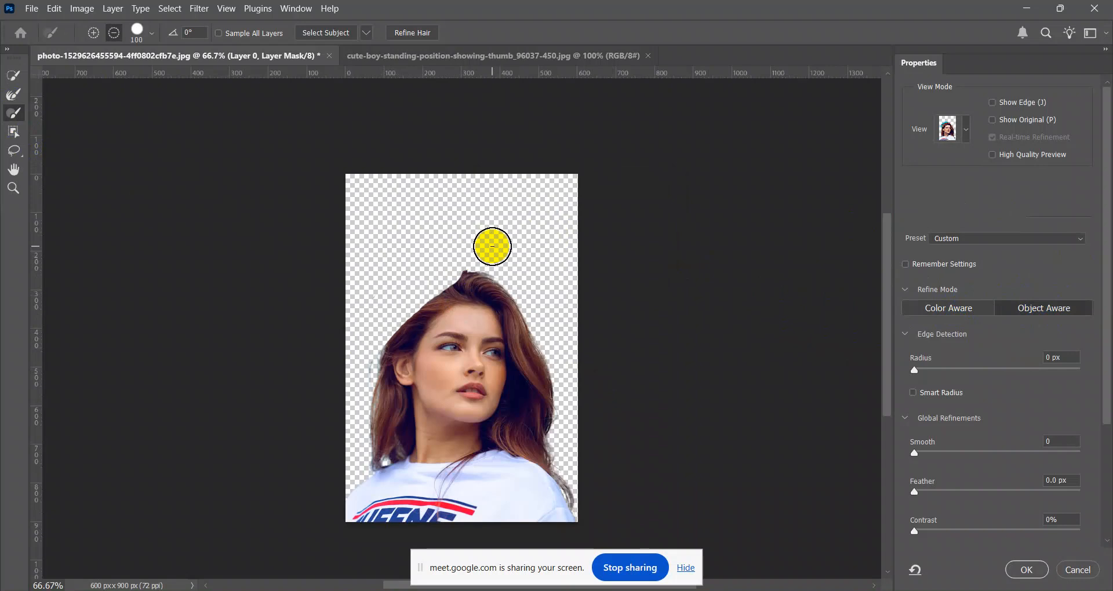
{"action": "key", "text": "ctrl+z"}
Switch the refine mode to Color Aware and paint over the blue patch above the hair with the Refine Edge Brush at size 90.
{"action": "left_click", "coordinate": [13, 95]}
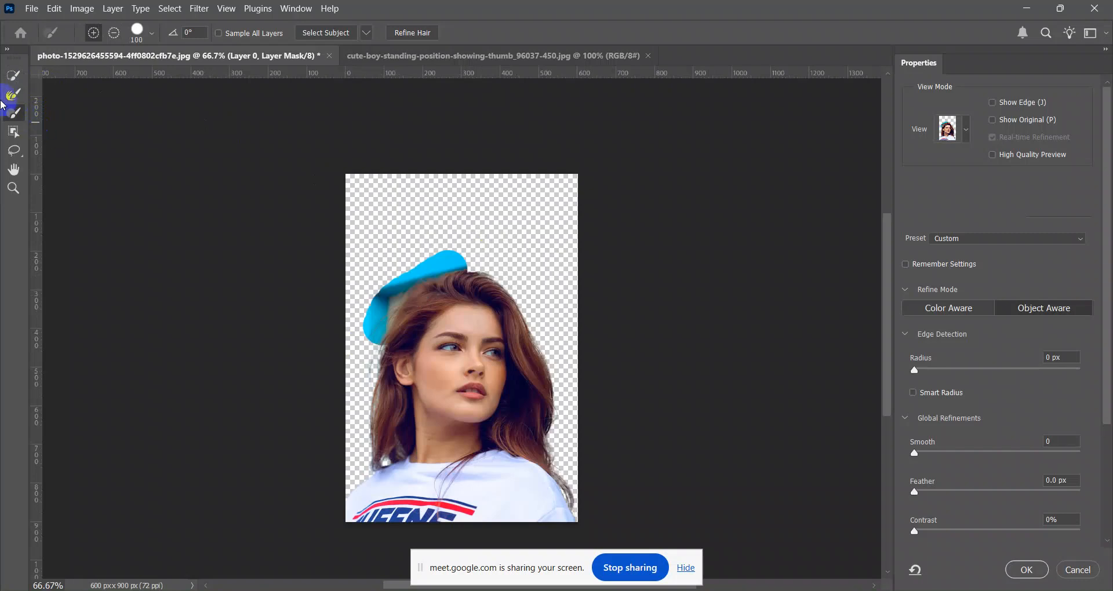
{"action": "mouse_move", "coordinate": [452, 255]}
{"action": "left_mouse_down"}
{"action": "mouse_move", "coordinate": [400, 278]}
{"action": "mouse_move", "coordinate": [524, 241]}
{"action": "mouse_move", "coordinate": [427, 257]}
{"action": "mouse_move", "coordinate": [381, 278]}
{"action": "mouse_move", "coordinate": [364, 337]}
{"action": "mouse_move", "coordinate": [407, 290]}
{"action": "left_mouse_up"}
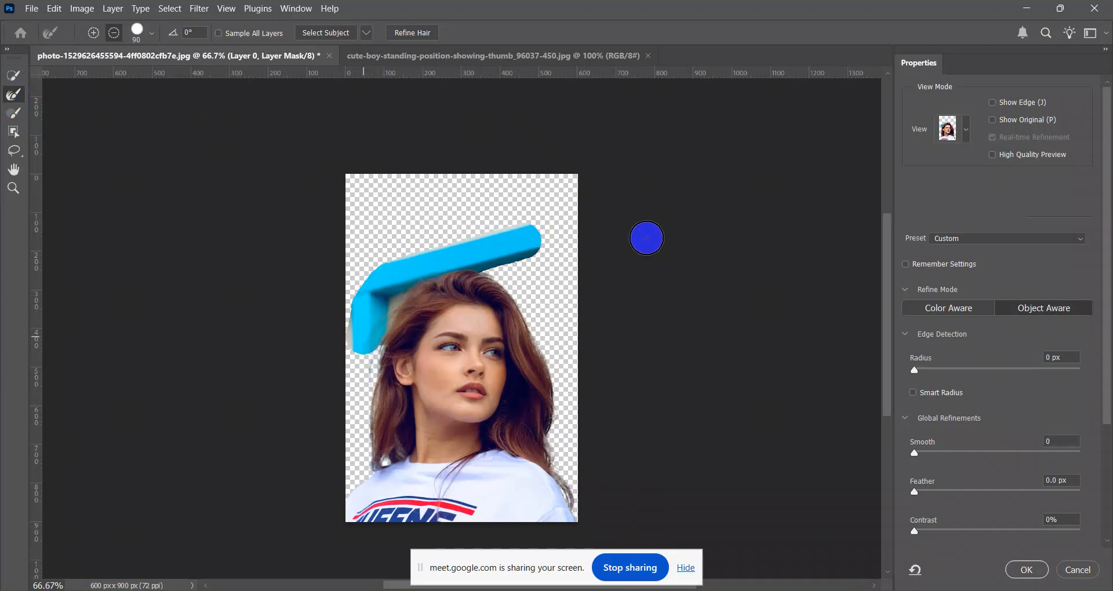
{"action": "left_click", "coordinate": [950, 309]}
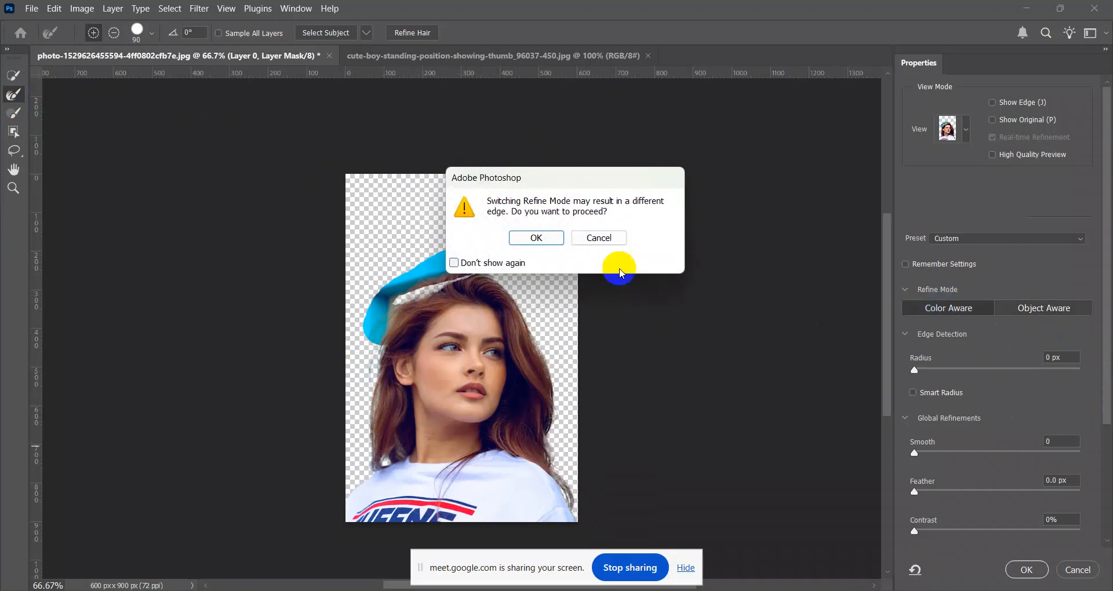
{"action": "left_click", "coordinate": [515, 242]}
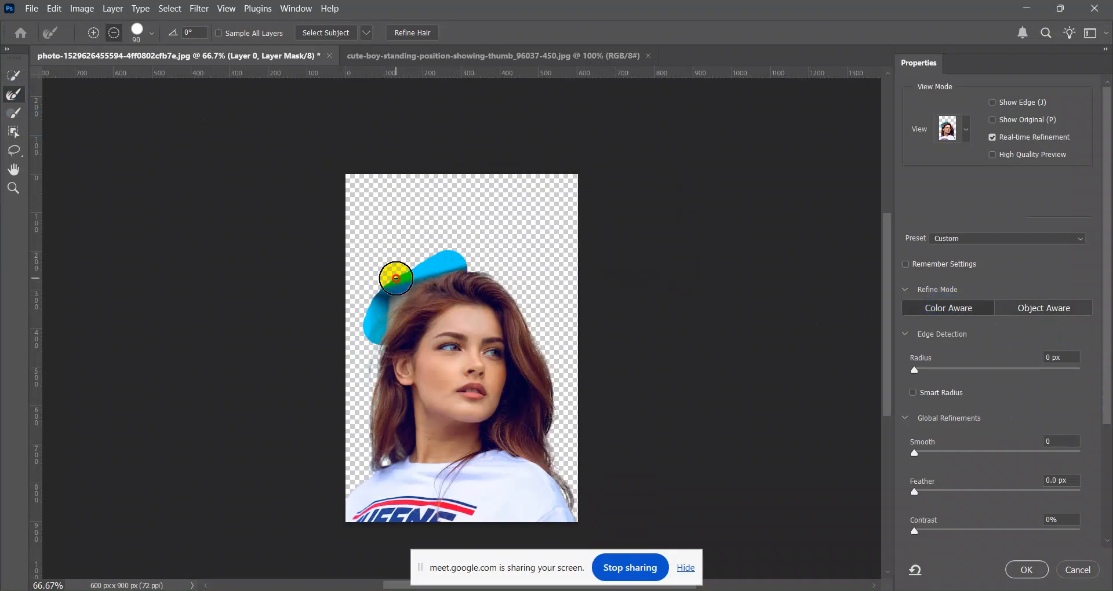
{"action": "mouse_move", "coordinate": [466, 254]}
{"action": "left_mouse_down"}
{"action": "mouse_move", "coordinate": [405, 278]}
{"action": "mouse_move", "coordinate": [409, 266]}
{"action": "mouse_move", "coordinate": [485, 260]}
{"action": "mouse_move", "coordinate": [417, 263]}
{"action": "mouse_move", "coordinate": [377, 280]}
{"action": "mouse_move", "coordinate": [381, 306]}
{"action": "mouse_move", "coordinate": [421, 264]}
{"action": "mouse_move", "coordinate": [371, 307]}
{"action": "mouse_move", "coordinate": [366, 348]}
{"action": "mouse_move", "coordinate": [406, 267]}
{"action": "mouse_move", "coordinate": [373, 302]}
{"action": "mouse_move", "coordinate": [421, 281]}
{"action": "left_mouse_up"}
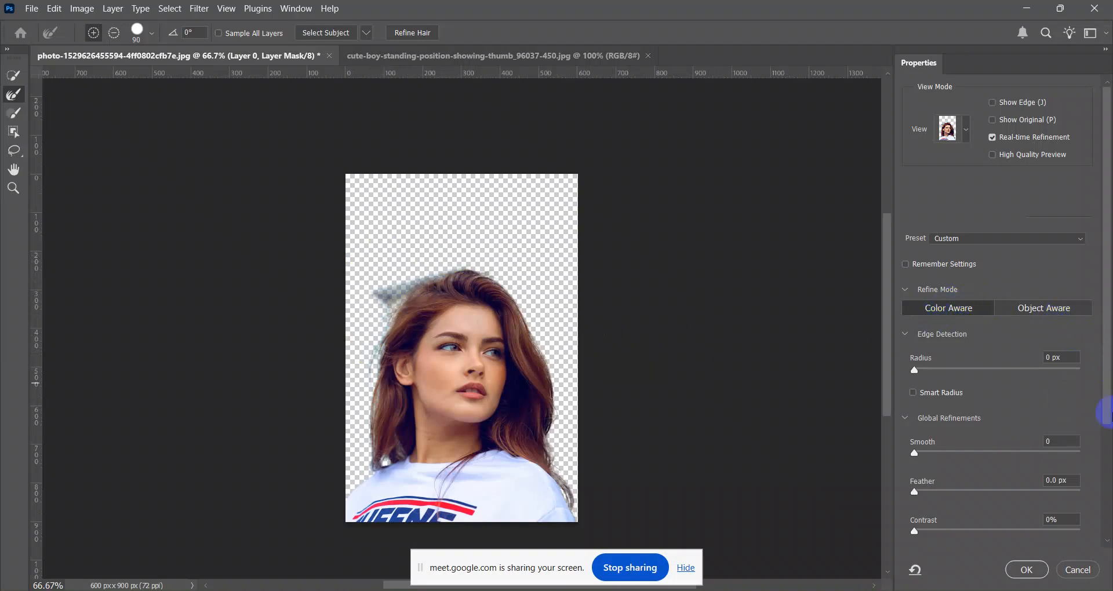
Switch the refine mode back to Object Aware and set the edge detection radius to 4 px.
{"action": "left_click", "coordinate": [1042, 310]}
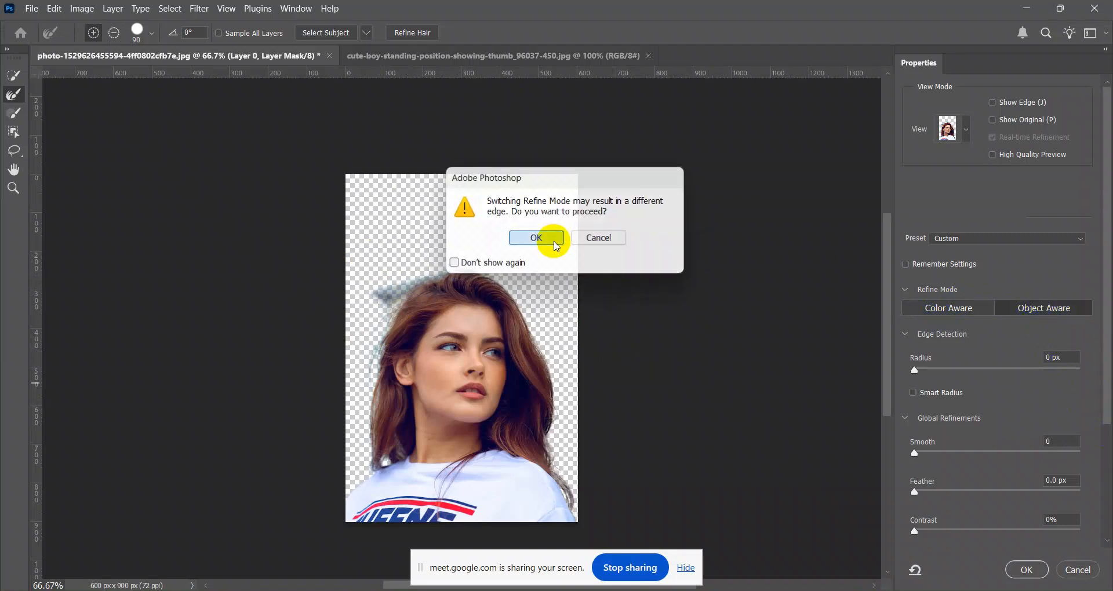
{"action": "left_click", "coordinate": [555, 243]}
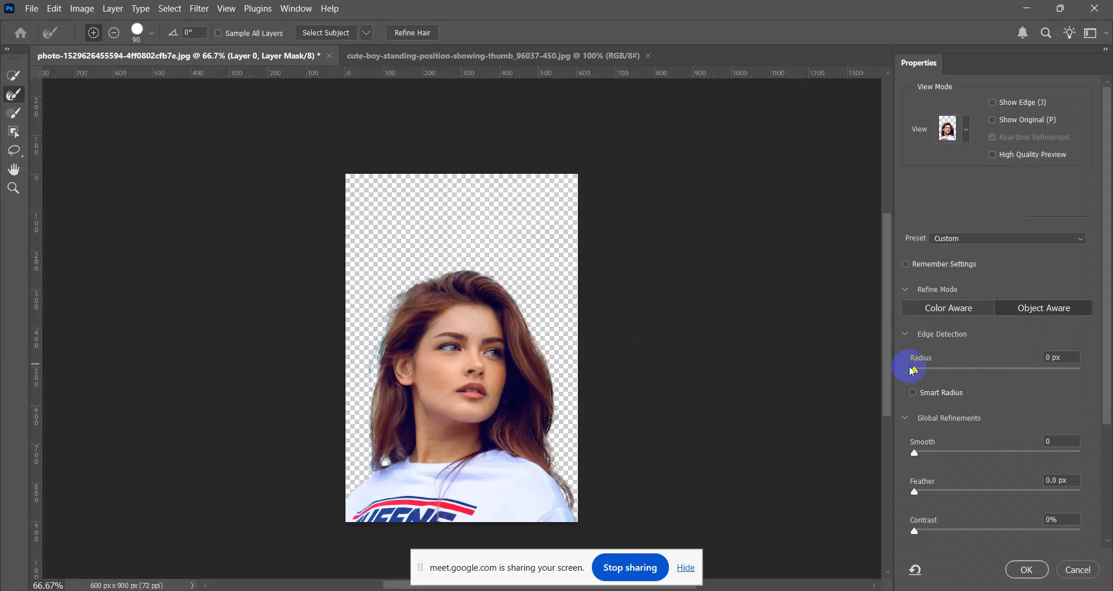
{"action": "left_click_drag", "start_coordinate": [976, 379], "coordinate": [951, 381]}
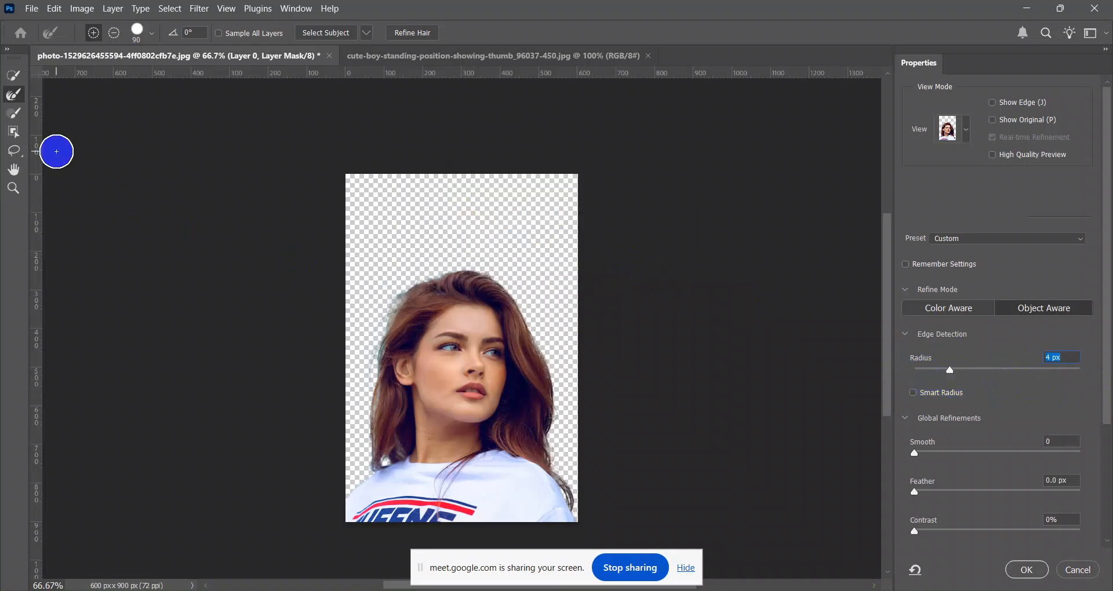
Raise the edge detection radius to 60 px, testing the Refine Edge Brush along the top of the hair before and after.
{"action": "mouse_move", "coordinate": [418, 261]}
{"action": "left_mouse_down"}
{"action": "mouse_move", "coordinate": [390, 301]}
{"action": "mouse_move", "coordinate": [424, 261]}
{"action": "mouse_move", "coordinate": [468, 248]}
{"action": "mouse_move", "coordinate": [432, 277]}
{"action": "left_mouse_up"}
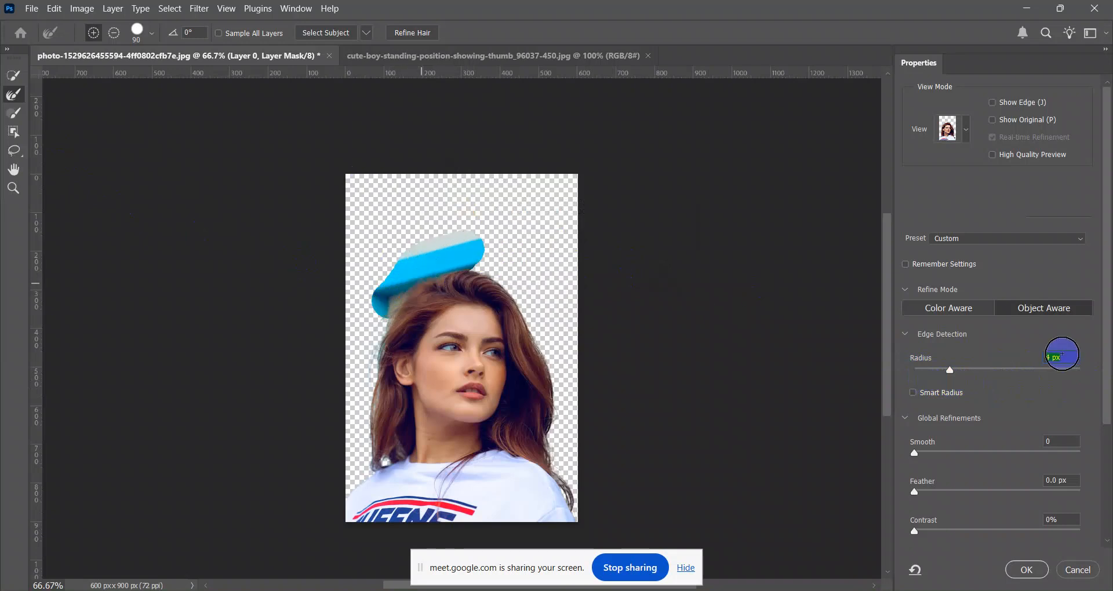
{"action": "left_click_drag", "start_coordinate": [953, 371], "coordinate": [1027, 370]}
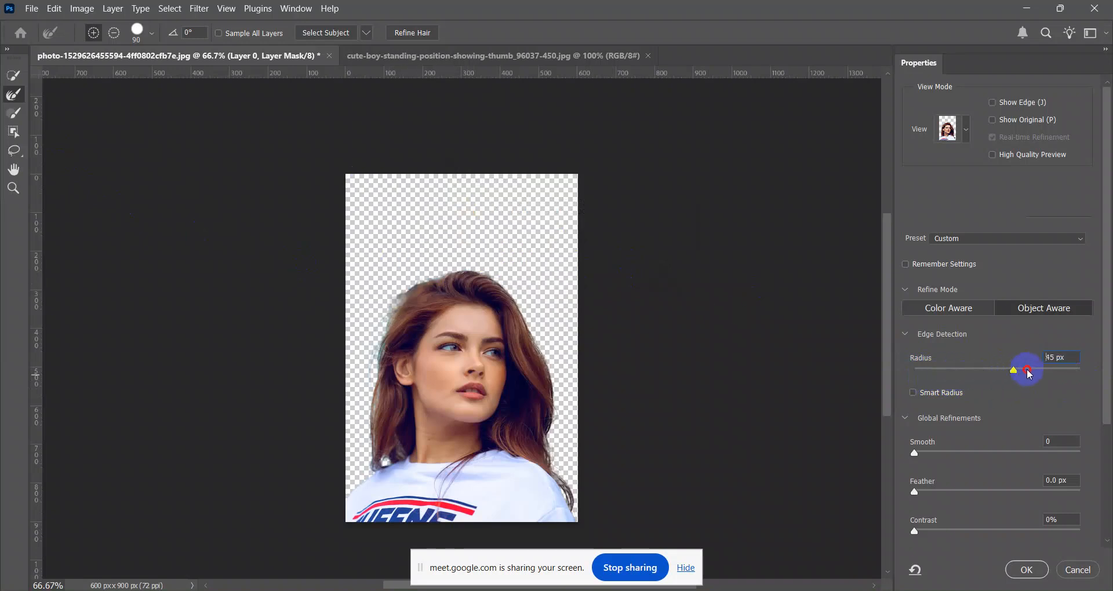
{"action": "mouse_move", "coordinate": [502, 310]}
{"action": "left_mouse_down"}
{"action": "mouse_move", "coordinate": [489, 278]}
{"action": "mouse_move", "coordinate": [427, 293]}
{"action": "mouse_move", "coordinate": [432, 273]}
{"action": "mouse_move", "coordinate": [466, 276]}
{"action": "left_mouse_up"}
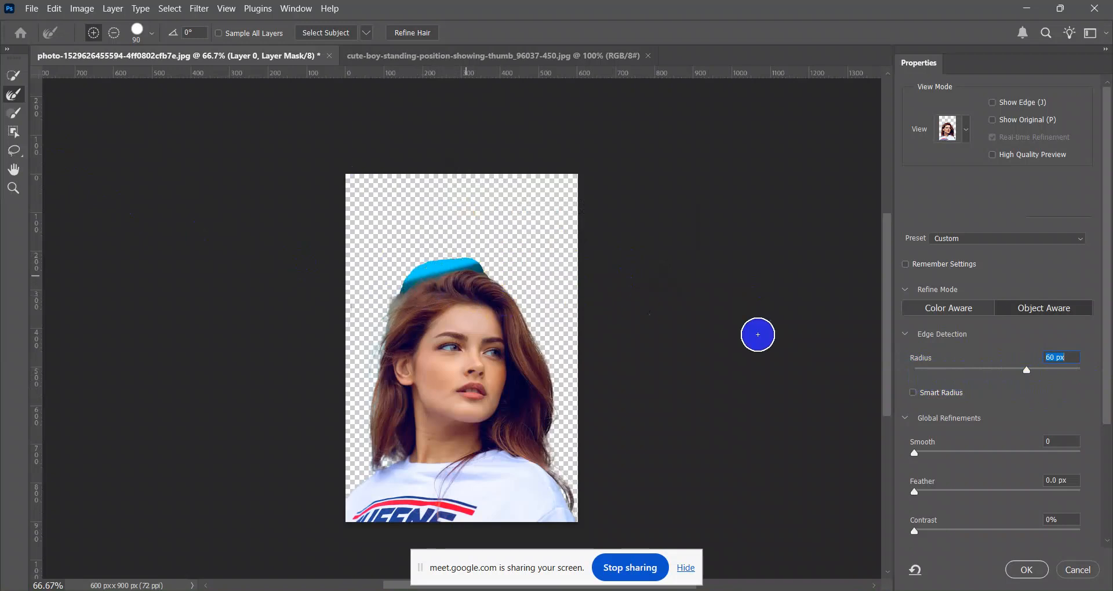
Set the global refinements to Smooth 63, Feather 7.0 px and Contrast 25%.
{"action": "left_click_drag", "start_coordinate": [922, 453], "coordinate": [1020, 455]}
{"action": "left_click_drag", "start_coordinate": [947, 494], "coordinate": [948, 494]}
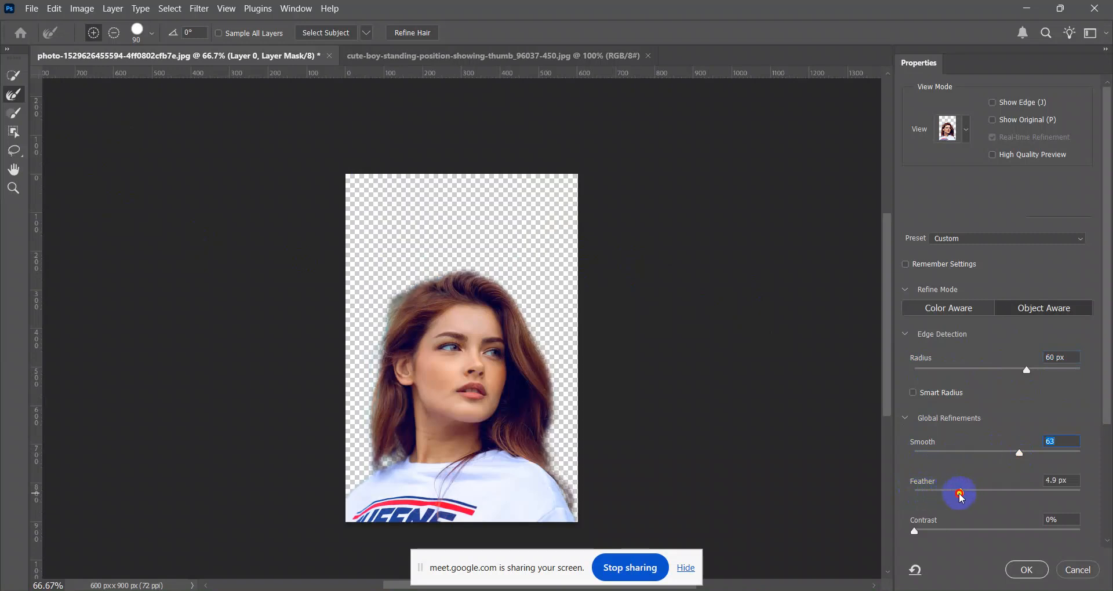
{"action": "left_click", "coordinate": [914, 531]}
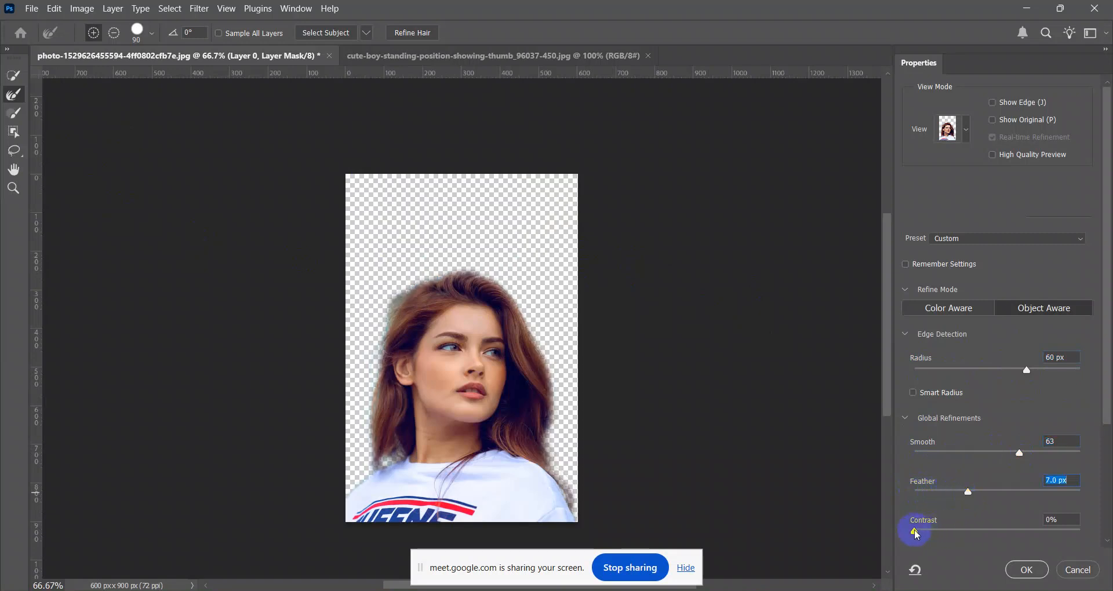
{"action": "left_click_drag", "start_coordinate": [915, 531], "coordinate": [1075, 533]}
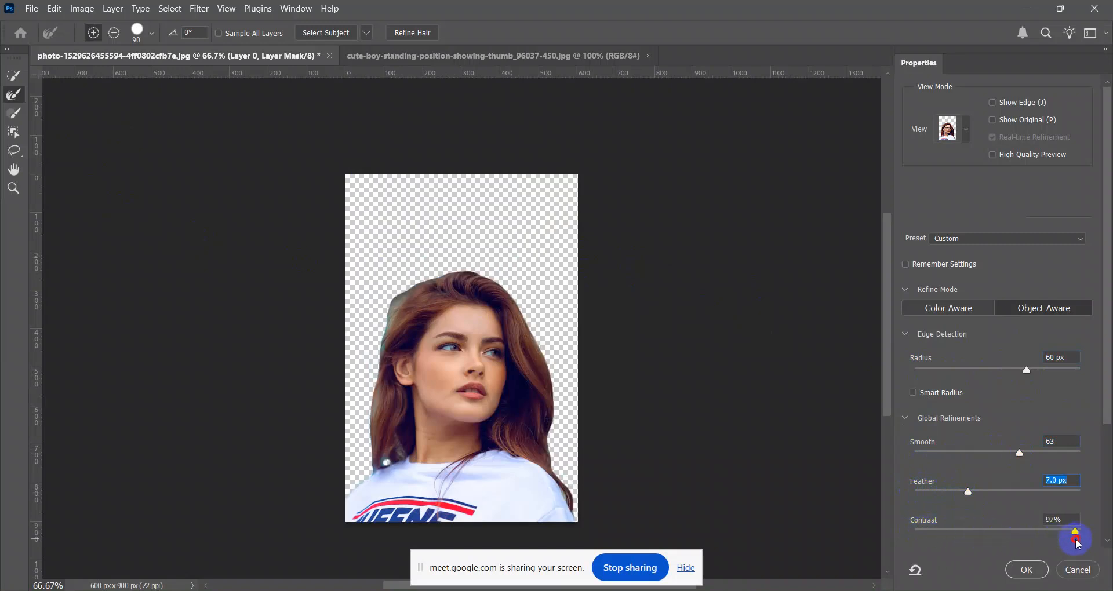
{"action": "left_click_drag", "start_coordinate": [1061, 544], "coordinate": [955, 534]}
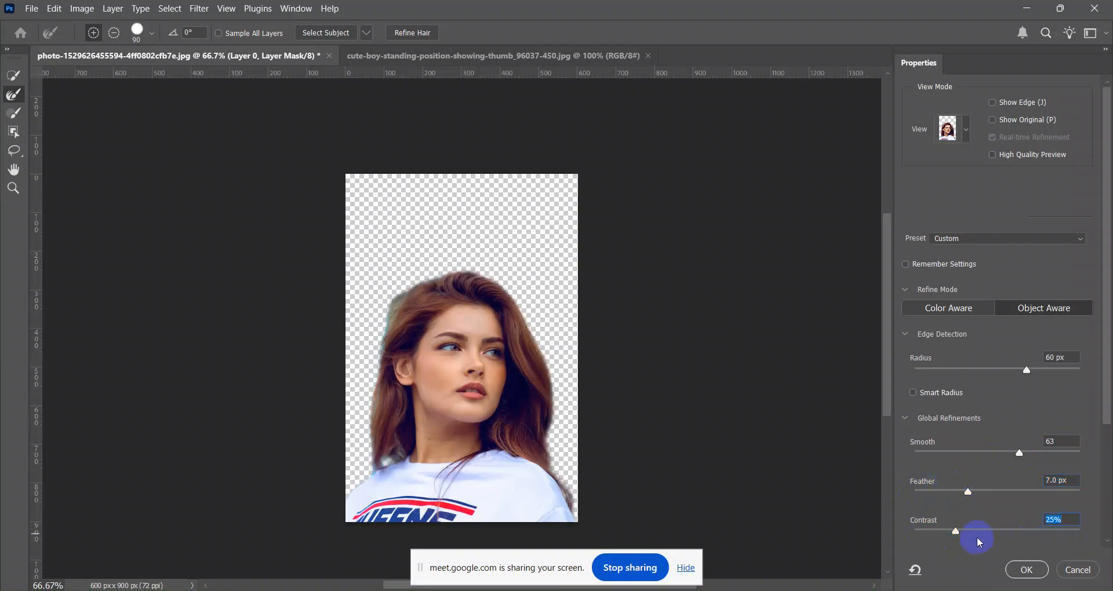
Change the global refinements to Feather 18.6 px, Contrast 95% and Smooth 65.
{"action": "mouse_move", "coordinate": [969, 492]}
{"action": "left_mouse_down"}
{"action": "mouse_move", "coordinate": [1003, 492]}
{"action": "mouse_move", "coordinate": [1001, 503]}
{"action": "mouse_move", "coordinate": [987, 497]}
{"action": "left_mouse_up"}
{"action": "left_click_drag", "start_coordinate": [955, 531], "coordinate": [1072, 532]}
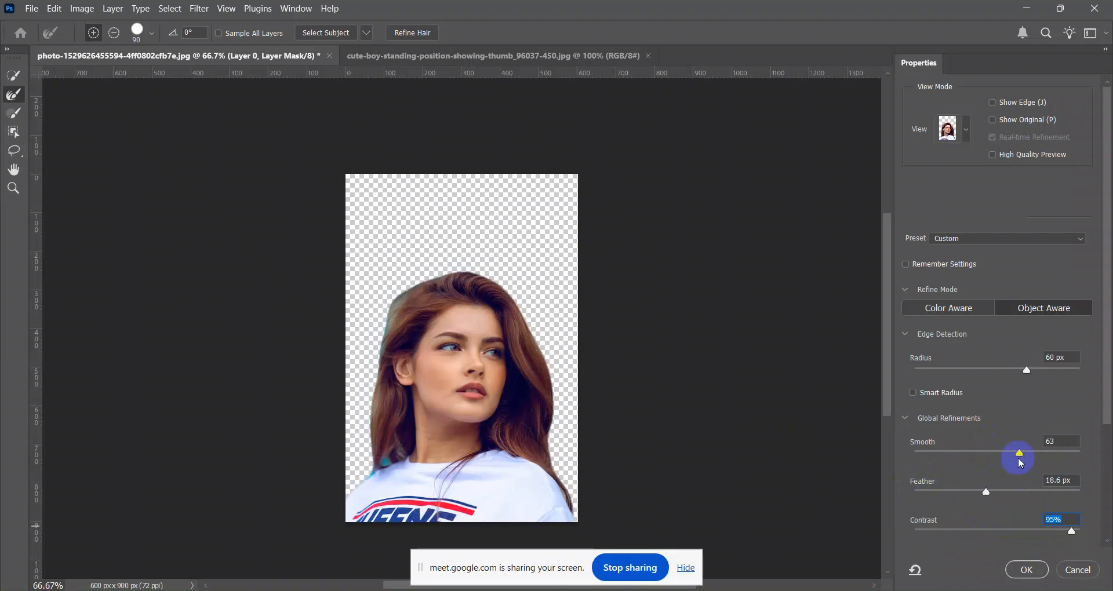
{"action": "left_click_drag", "start_coordinate": [1022, 453], "coordinate": [973, 464]}
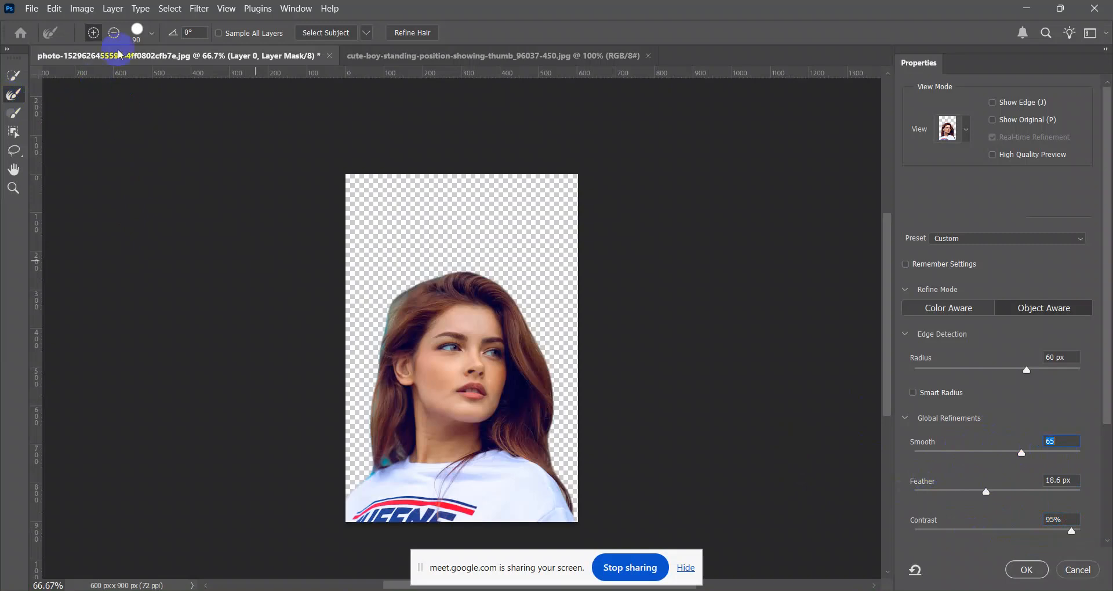
Brush along the hair edge above the ear with the Refine Edge Brush and apply Refine Hair.
{"action": "mouse_move", "coordinate": [444, 295]}
{"action": "left_mouse_down"}
{"action": "mouse_move", "coordinate": [416, 289]}
{"action": "mouse_move", "coordinate": [371, 364]}
{"action": "left_mouse_up"}
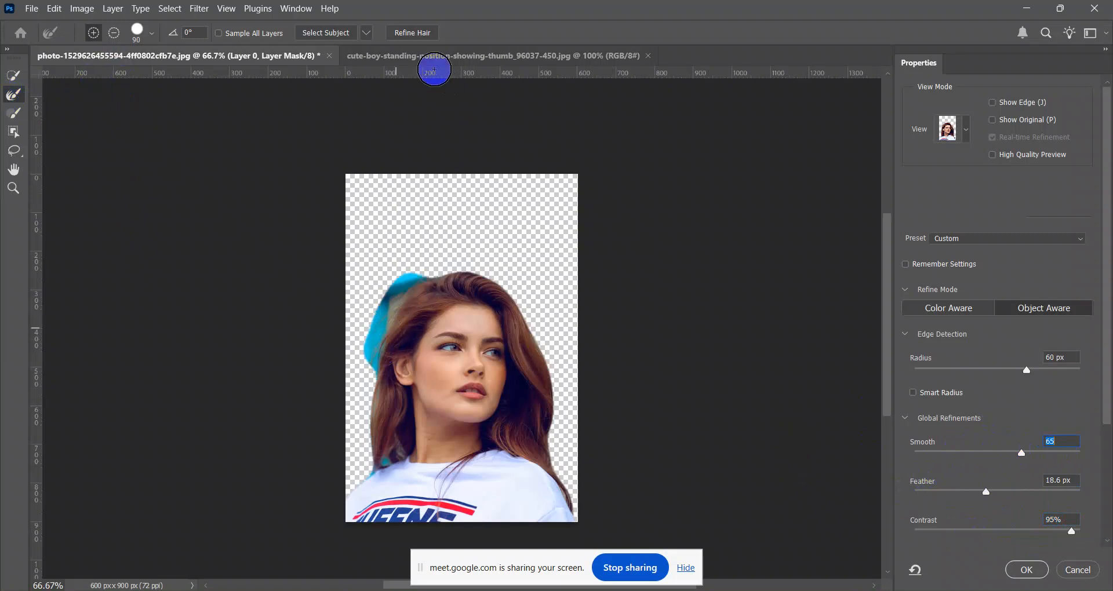
{"action": "left_click", "coordinate": [410, 29]}
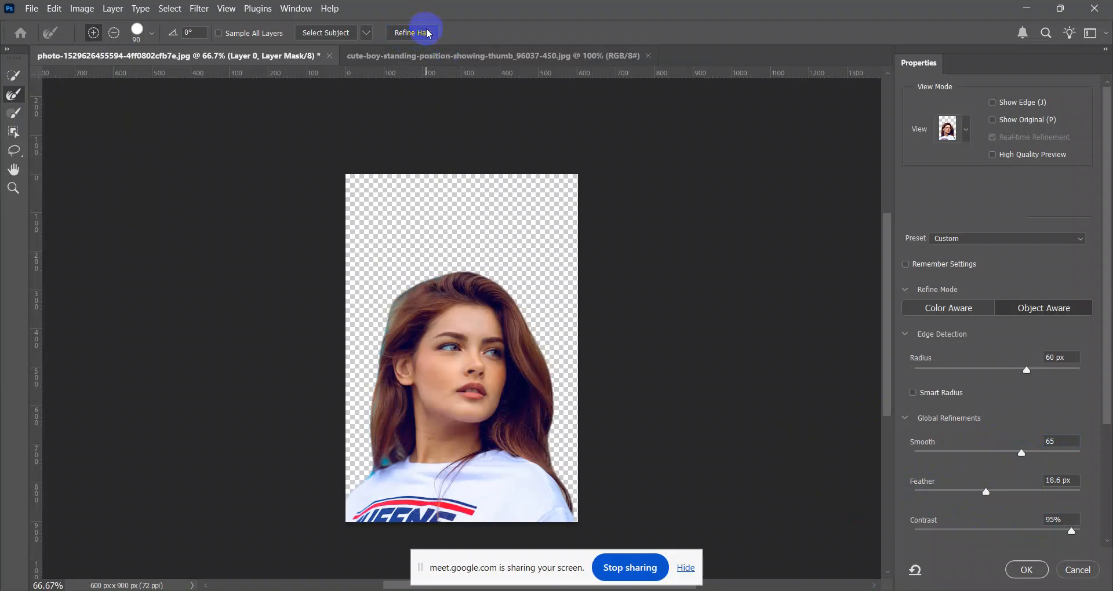
Brush the hair edge above the forehead with the Refine Edge Brush at 200% zoom and lower the Contrast to 21%.
{"action": "key", "text": "ctrl+plus"}
{"action": "key", "text": "ctrl+plus"}
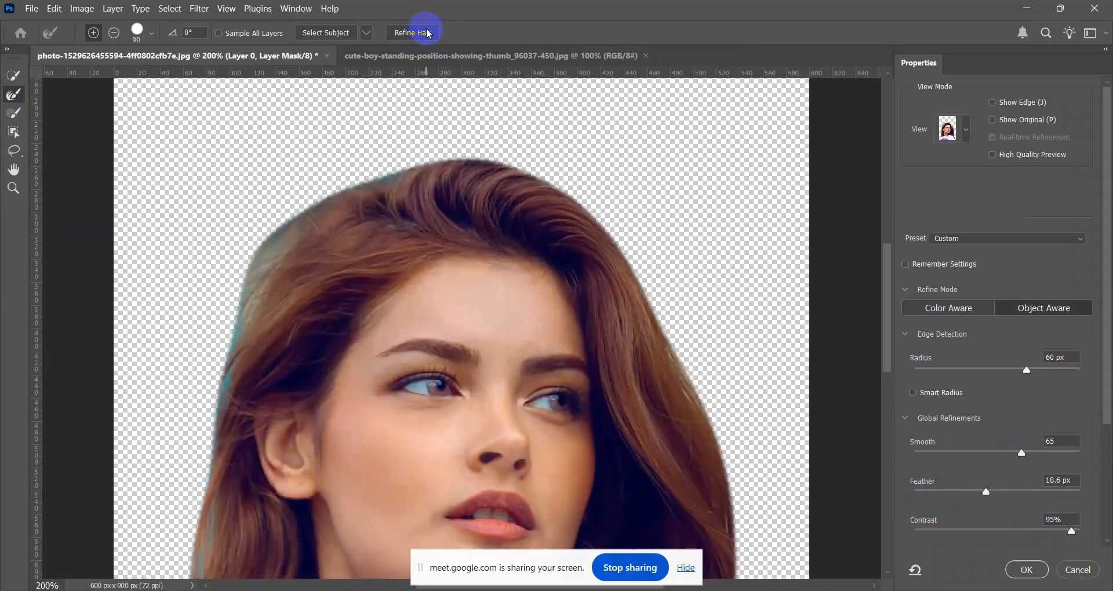
{"action": "left_click_drag", "start_coordinate": [427, 228], "coordinate": [447, 198]}
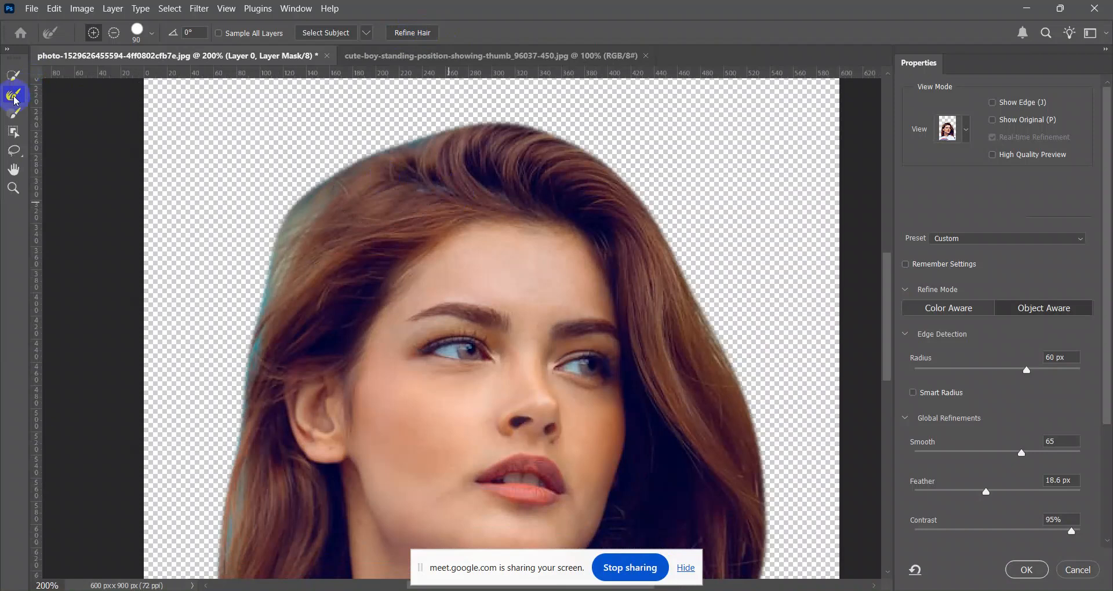
{"action": "mouse_move", "coordinate": [350, 214]}
{"action": "left_mouse_down"}
{"action": "mouse_move", "coordinate": [315, 256]}
{"action": "mouse_move", "coordinate": [385, 174]}
{"action": "left_mouse_up"}
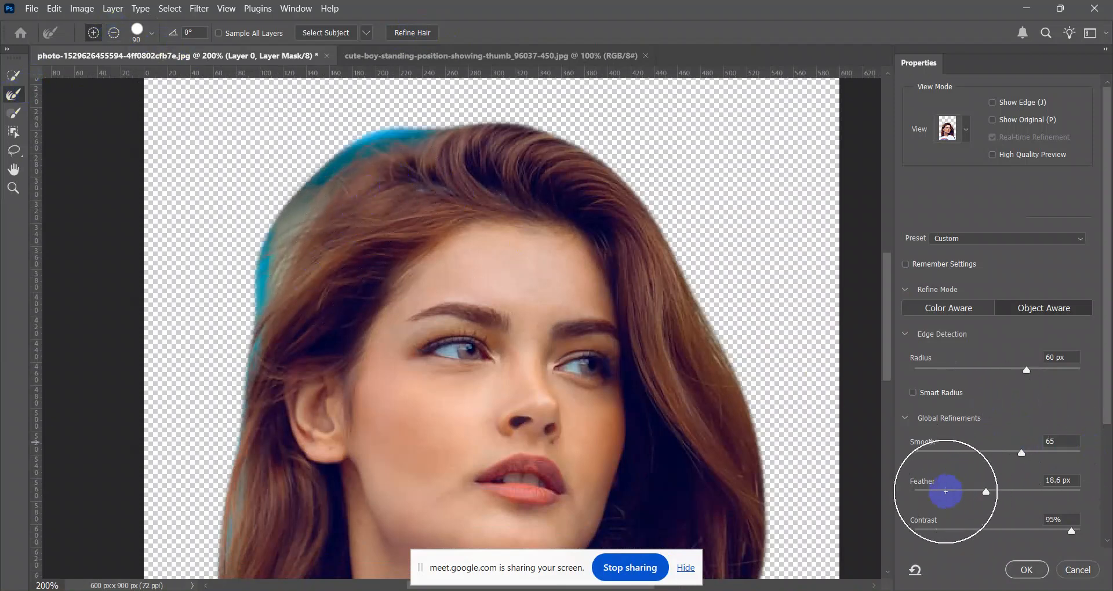
{"action": "left_click", "coordinate": [951, 530]}
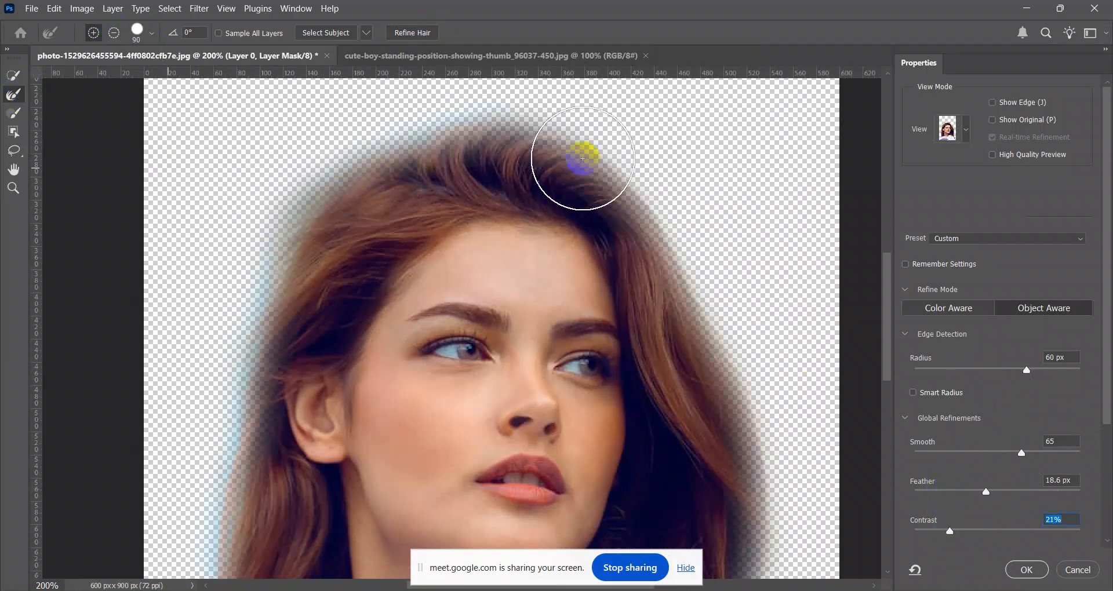
Apply the Select and Mask refinements to Layer 0's mask.
{"action": "key", "text": "ctrl+minus"}
{"action": "key", "text": "ctrl+minus"}
{"action": "key", "text": "ctrl+minus"}
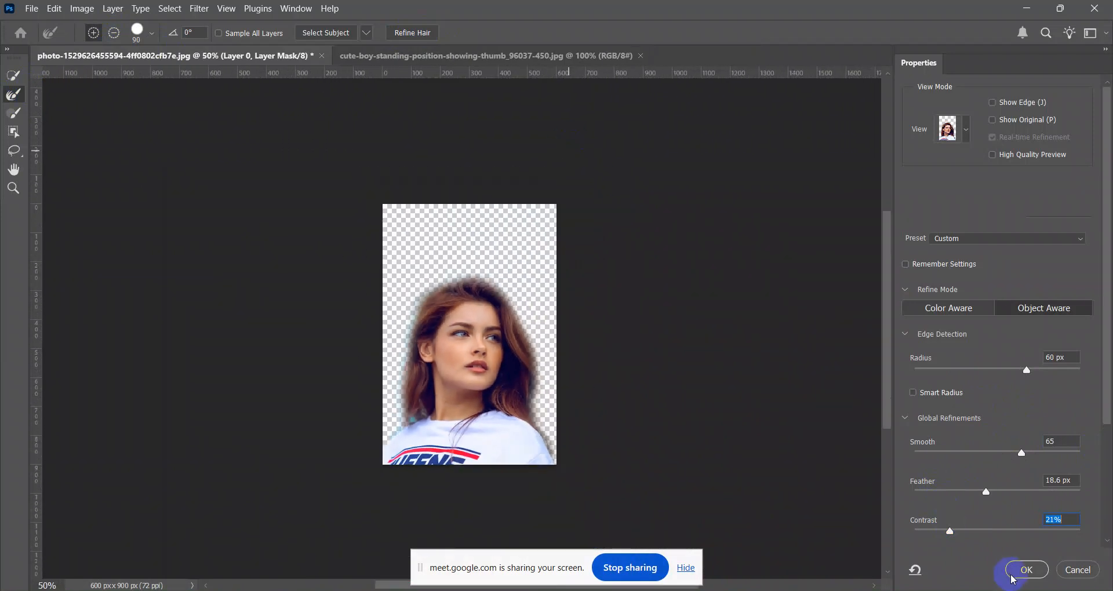
{"action": "left_click", "coordinate": [1027, 570]}
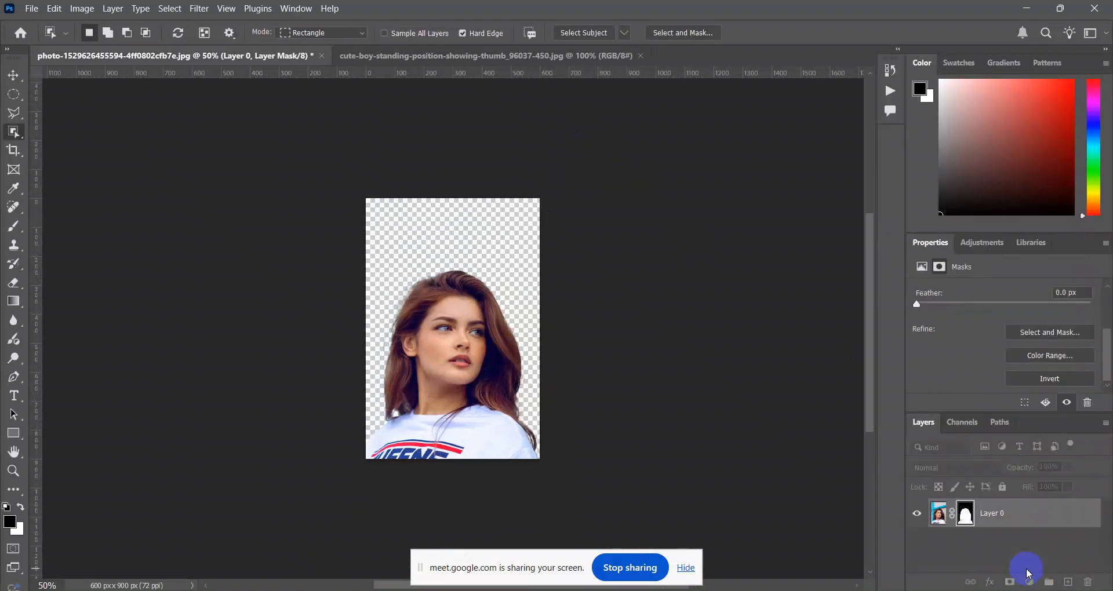
{"action": "scroll", "coordinate": [517, 349], "scroll_direction": "down", "scroll_amount": 2}
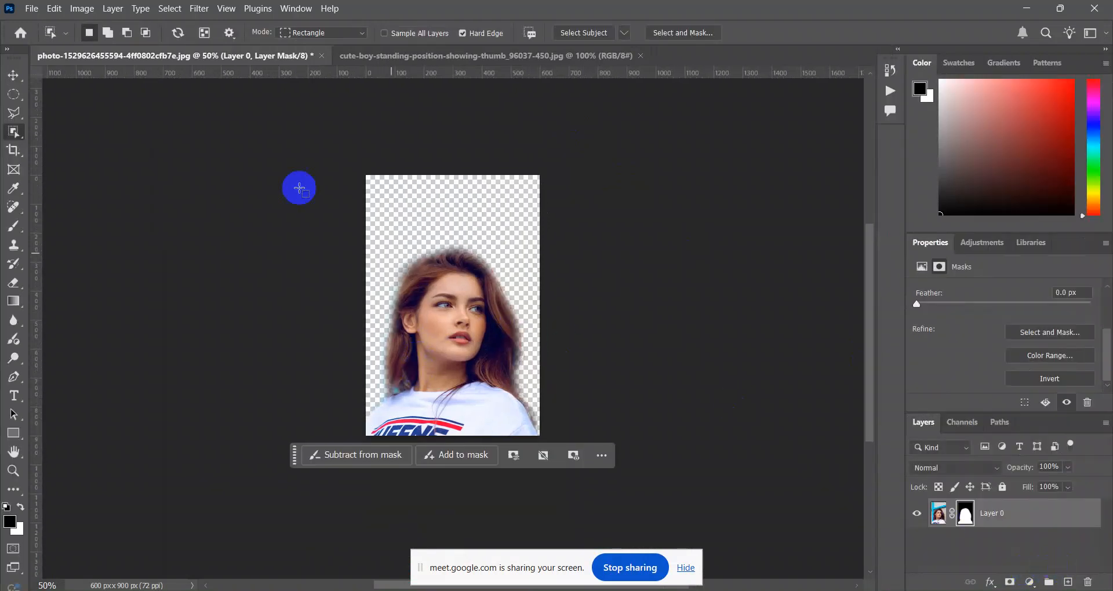
Paint black on the layer mask with a 45 px brush along the outer hair edge to remove the blue fringe.
{"action": "left_click", "coordinate": [10, 78]}
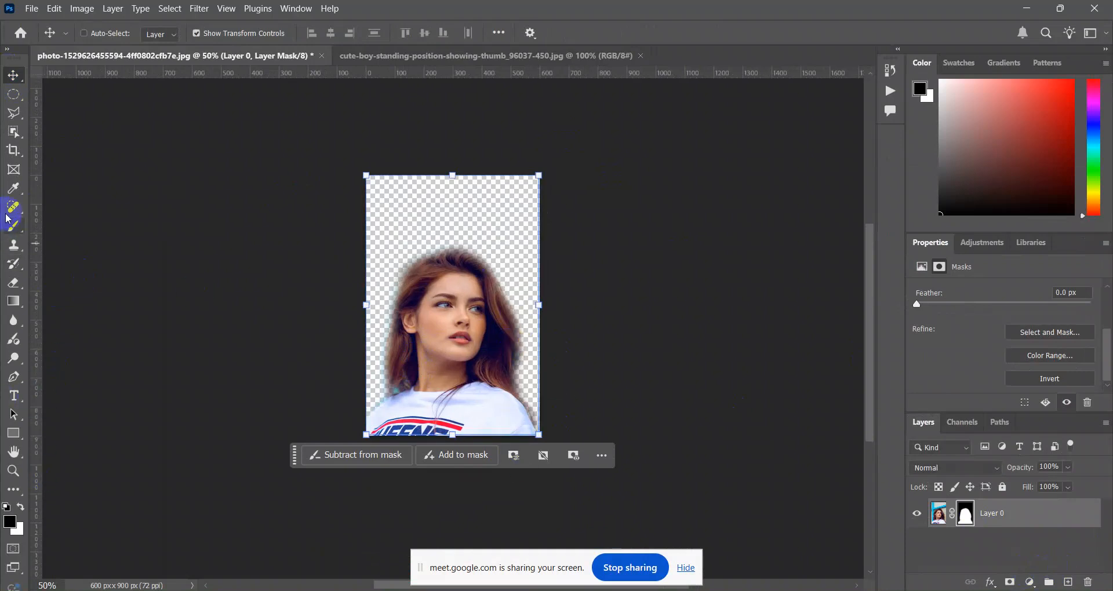
{"action": "left_click", "coordinate": [13, 229]}
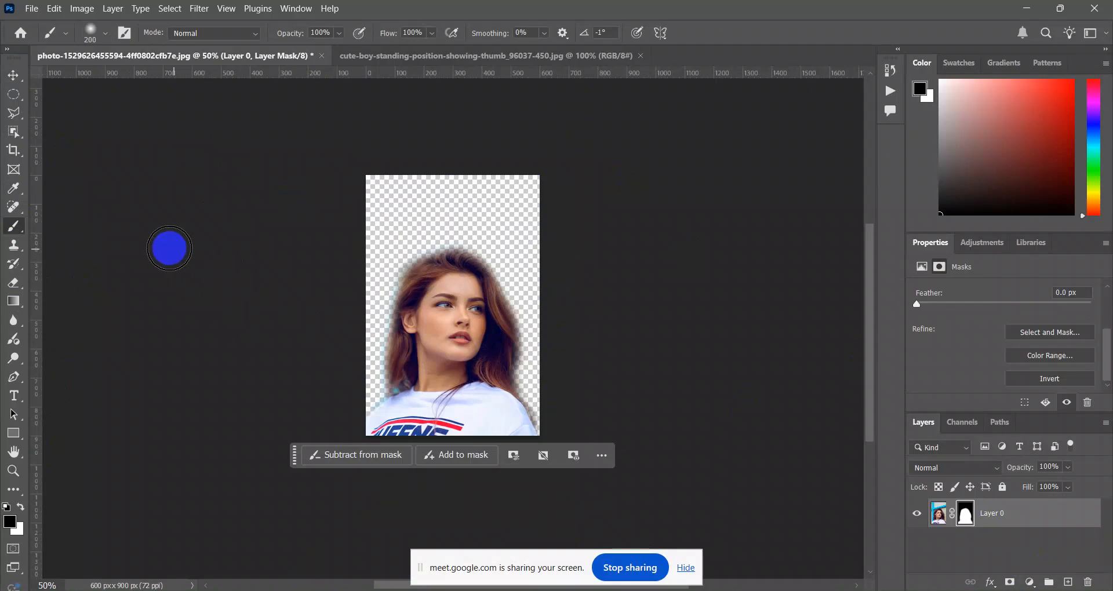
{"action": "mouse_move", "coordinate": [12, 228]}
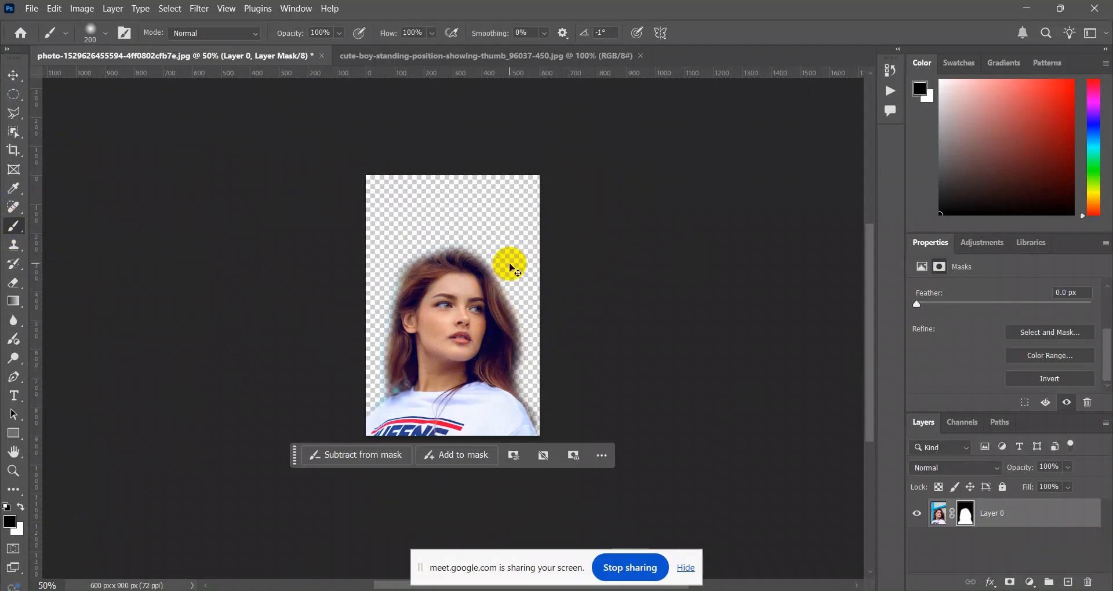
{"action": "key", "text": "ctrl+plus"}
{"action": "key", "text": "ctrl+plus"}
{"action": "key", "text": "bracketleft"}
{"action": "key", "text": "bracketleft"}
{"action": "key", "text": "bracketleft"}
{"action": "key", "text": "bracketleft"}
{"action": "key", "text": "bracketleft"}
{"action": "key", "text": "bracketleft"}
{"action": "key", "text": "bracketleft"}
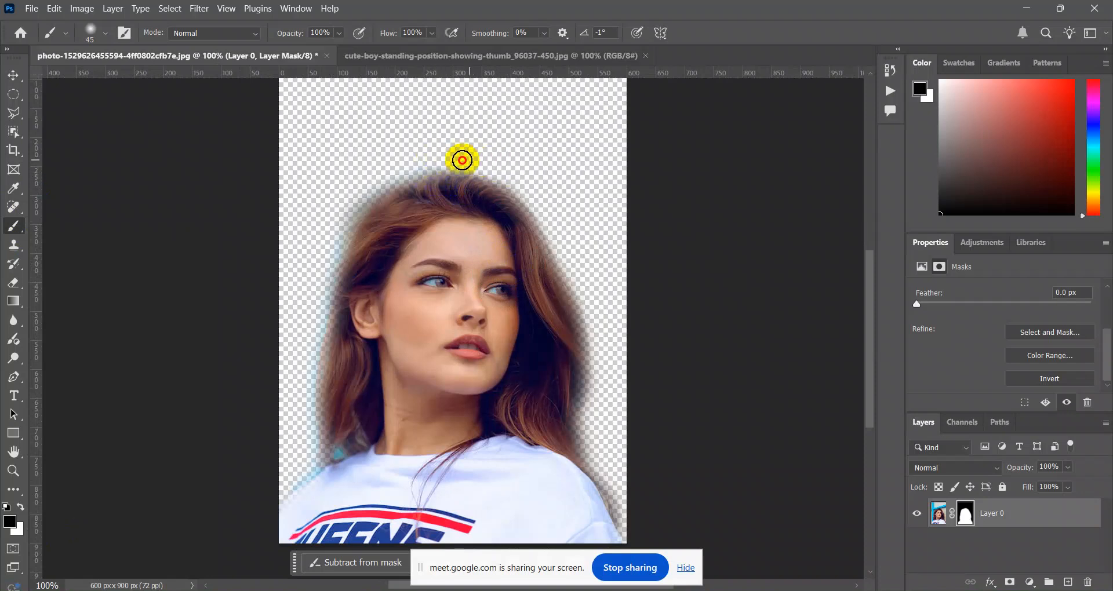
{"action": "mouse_move", "coordinate": [390, 184]}
{"action": "left_mouse_down"}
{"action": "mouse_move", "coordinate": [430, 162]}
{"action": "mouse_move", "coordinate": [353, 207]}
{"action": "mouse_move", "coordinate": [347, 224]}
{"action": "mouse_move", "coordinate": [372, 192]}
{"action": "mouse_move", "coordinate": [318, 280]}
{"action": "mouse_move", "coordinate": [323, 263]}
{"action": "mouse_move", "coordinate": [313, 356]}
{"action": "mouse_move", "coordinate": [301, 360]}
{"action": "mouse_move", "coordinate": [318, 473]}
{"action": "mouse_move", "coordinate": [331, 458]}
{"action": "mouse_move", "coordinate": [315, 455]}
{"action": "mouse_move", "coordinate": [364, 446]}
{"action": "left_mouse_up"}
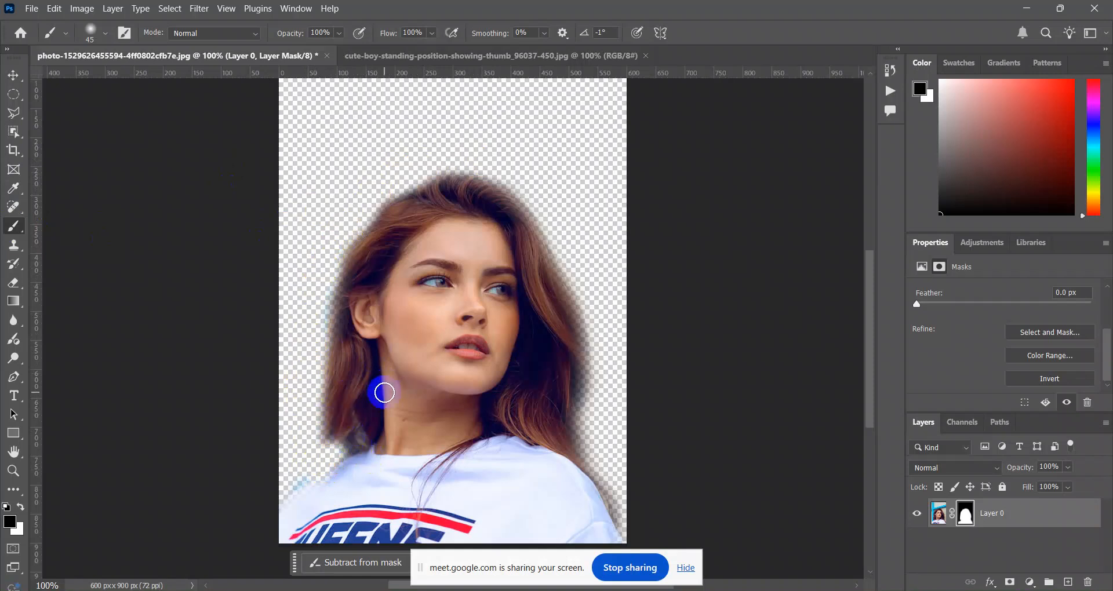
Switch the foreground colour to white and paint on the mask along the shirt's shoulder edges to restore them.
{"action": "key", "text": "x"}
{"action": "mouse_move", "coordinate": [316, 485]}
{"action": "left_mouse_down"}
{"action": "mouse_move", "coordinate": [347, 459]}
{"action": "mouse_move", "coordinate": [310, 518]}
{"action": "mouse_move", "coordinate": [332, 470]}
{"action": "mouse_move", "coordinate": [382, 446]}
{"action": "mouse_move", "coordinate": [287, 524]}
{"action": "mouse_move", "coordinate": [423, 460]}
{"action": "mouse_move", "coordinate": [506, 449]}
{"action": "mouse_move", "coordinate": [620, 551]}
{"action": "left_mouse_up"}
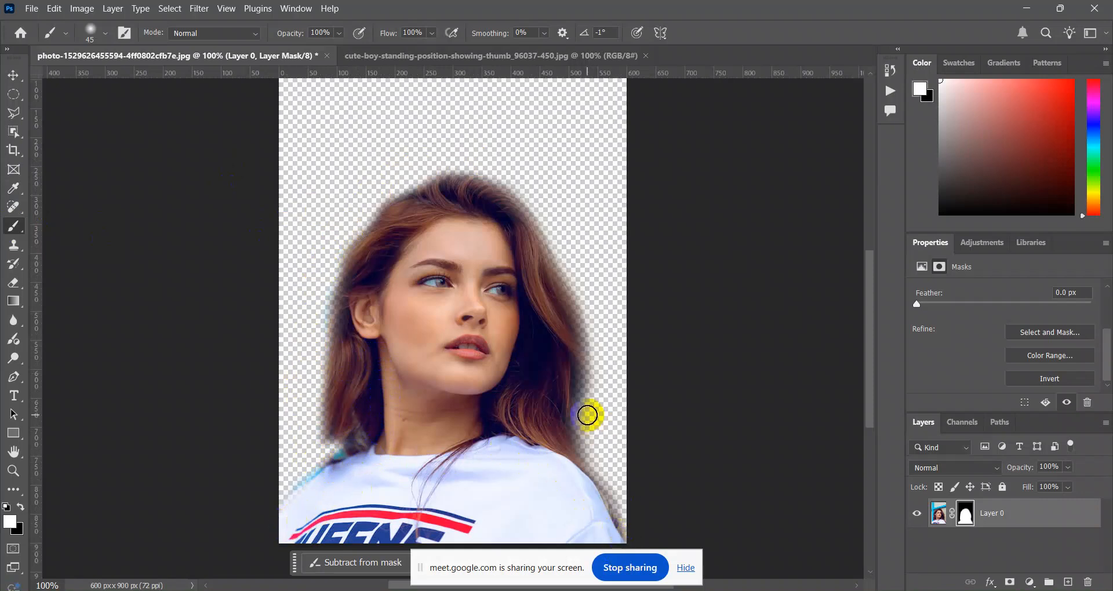
{"action": "scroll", "coordinate": [587, 415], "scroll_direction": "down", "scroll_amount": 1}
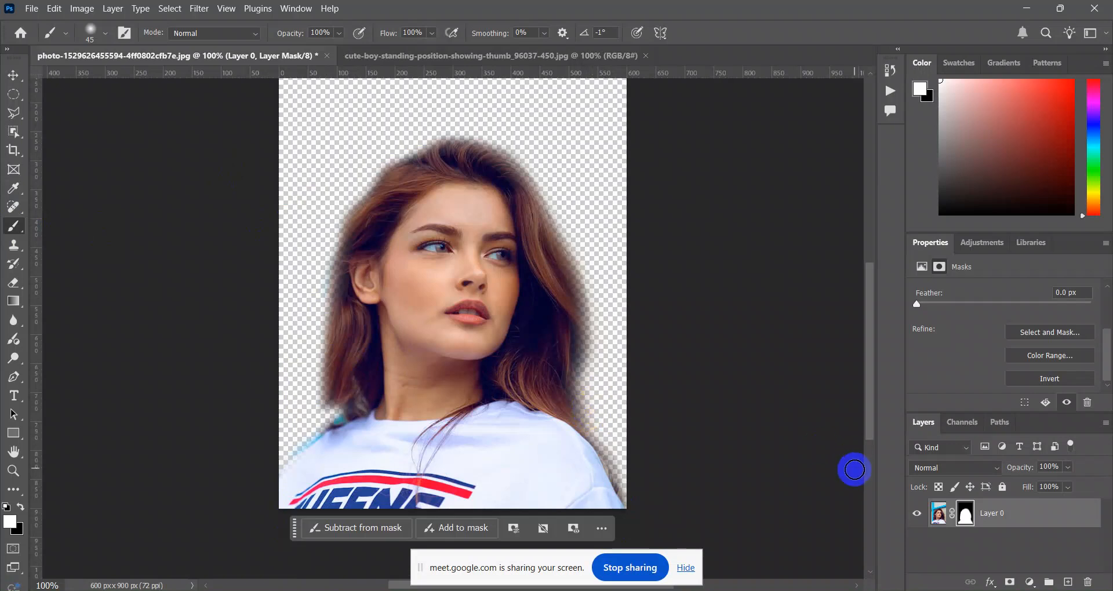
Switch to the Google Meet call to look through its participant list, and return to Photoshop.
{"action": "mouse_move", "coordinate": [733, 590]}
{"action": "left_click", "coordinate": [673, 526]}
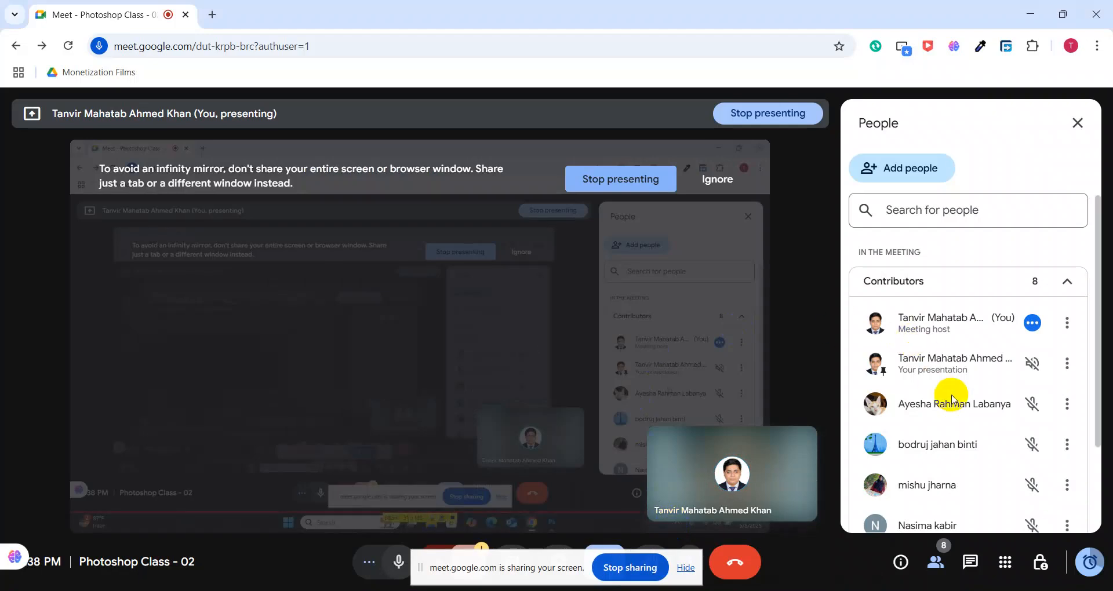
{"action": "scroll", "coordinate": [957, 439], "scroll_direction": "down", "scroll_amount": 3}
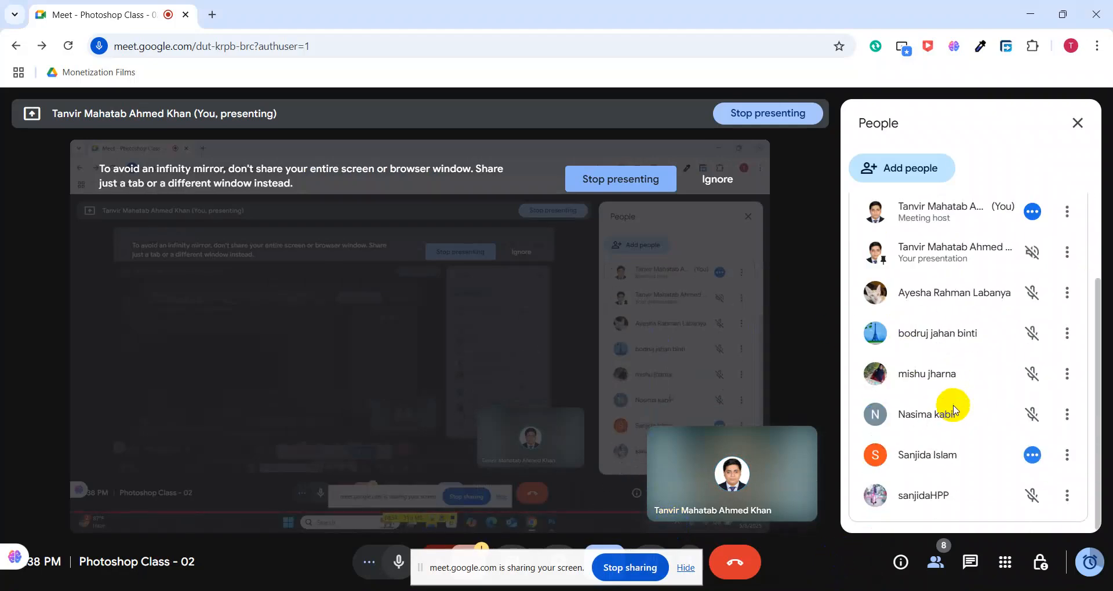
{"action": "left_click", "coordinate": [766, 590]}
{"action": "scroll", "coordinate": [518, 341], "scroll_direction": "down", "scroll_amount": 1}
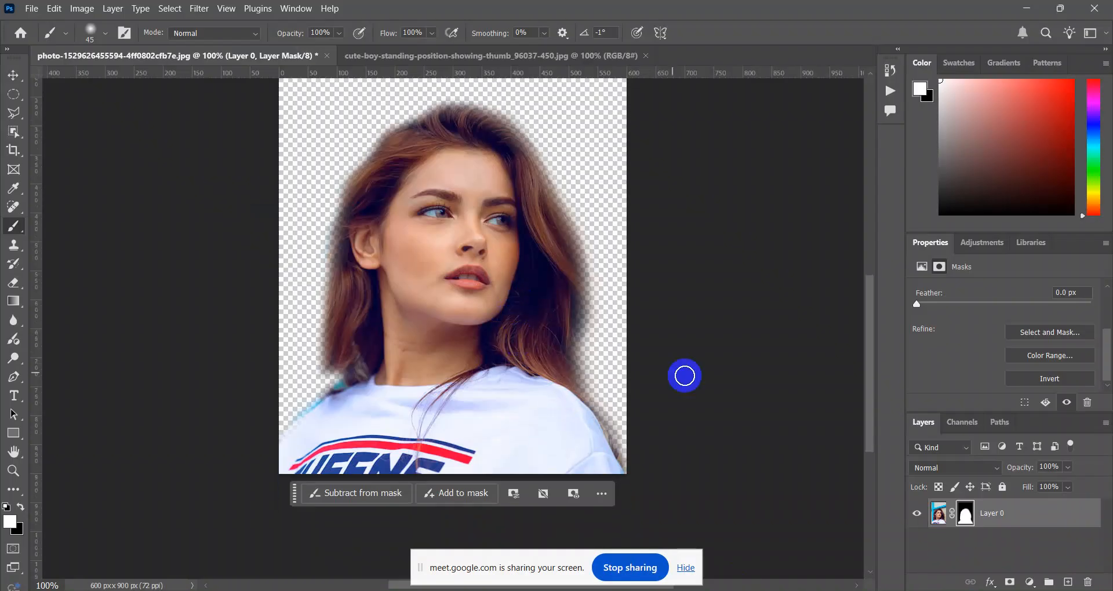
Try painting white and dark olive brush strokes over the face on Layer 0's image instead of its mask, and undo them.
{"action": "left_click", "coordinate": [1009, 524]}
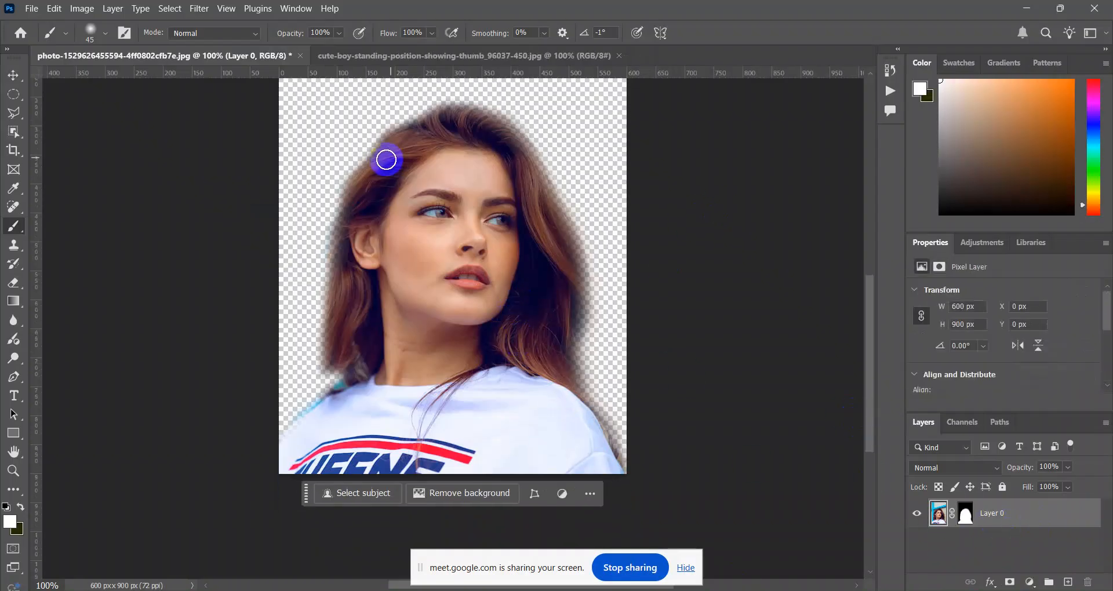
{"action": "left_click", "coordinate": [12, 75]}
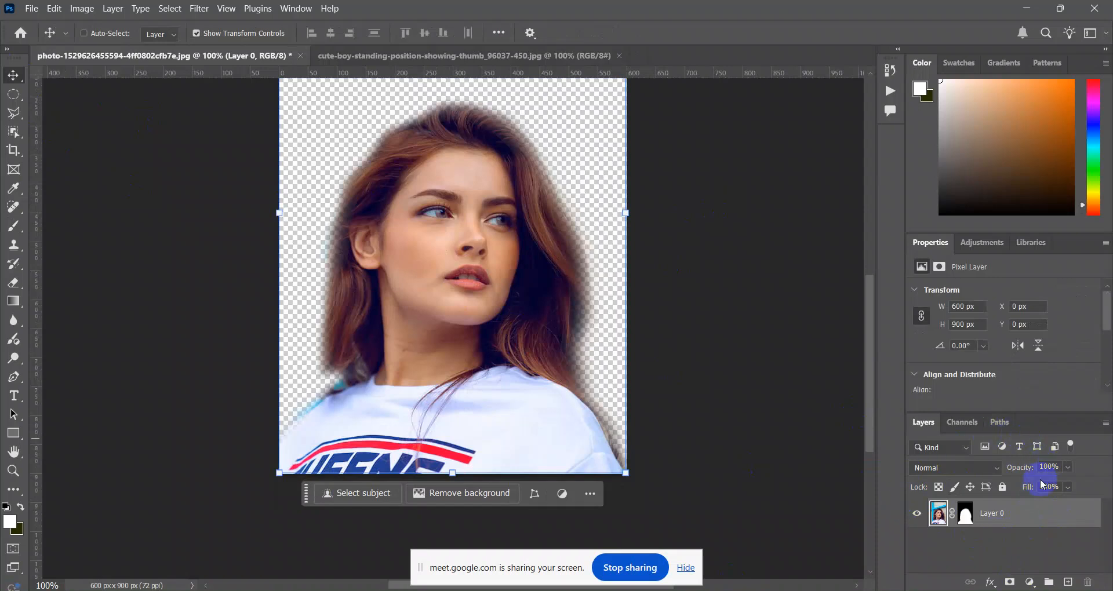
{"action": "left_click", "coordinate": [967, 518]}
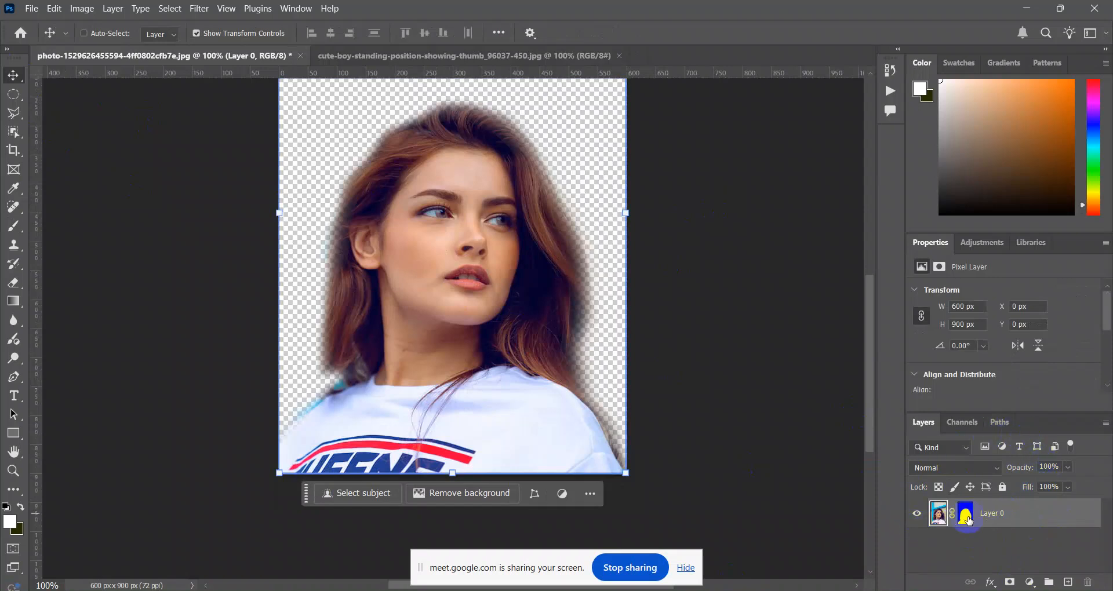
{"action": "left_click", "coordinate": [938, 526]}
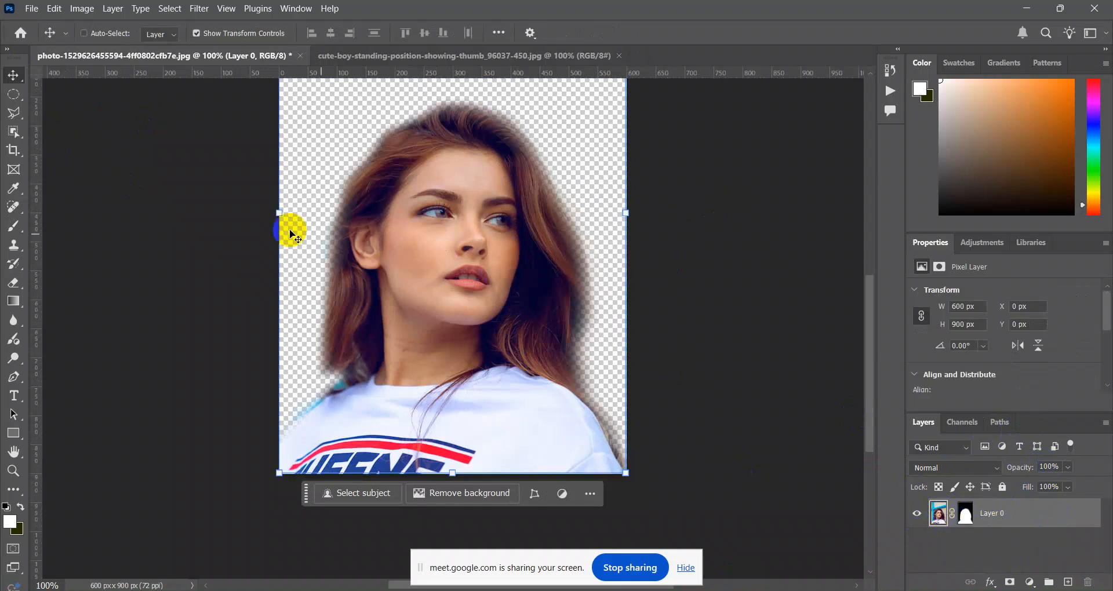
{"action": "left_click", "coordinate": [27, 223]}
{"action": "mouse_move", "coordinate": [479, 131]}
{"action": "left_mouse_down"}
{"action": "mouse_move", "coordinate": [471, 168]}
{"action": "mouse_move", "coordinate": [519, 136]}
{"action": "mouse_move", "coordinate": [461, 226]}
{"action": "mouse_move", "coordinate": [486, 187]}
{"action": "mouse_move", "coordinate": [460, 212]}
{"action": "mouse_move", "coordinate": [471, 156]}
{"action": "mouse_move", "coordinate": [418, 252]}
{"action": "mouse_move", "coordinate": [453, 191]}
{"action": "mouse_move", "coordinate": [426, 310]}
{"action": "mouse_move", "coordinate": [491, 232]}
{"action": "mouse_move", "coordinate": [477, 301]}
{"action": "left_mouse_up"}
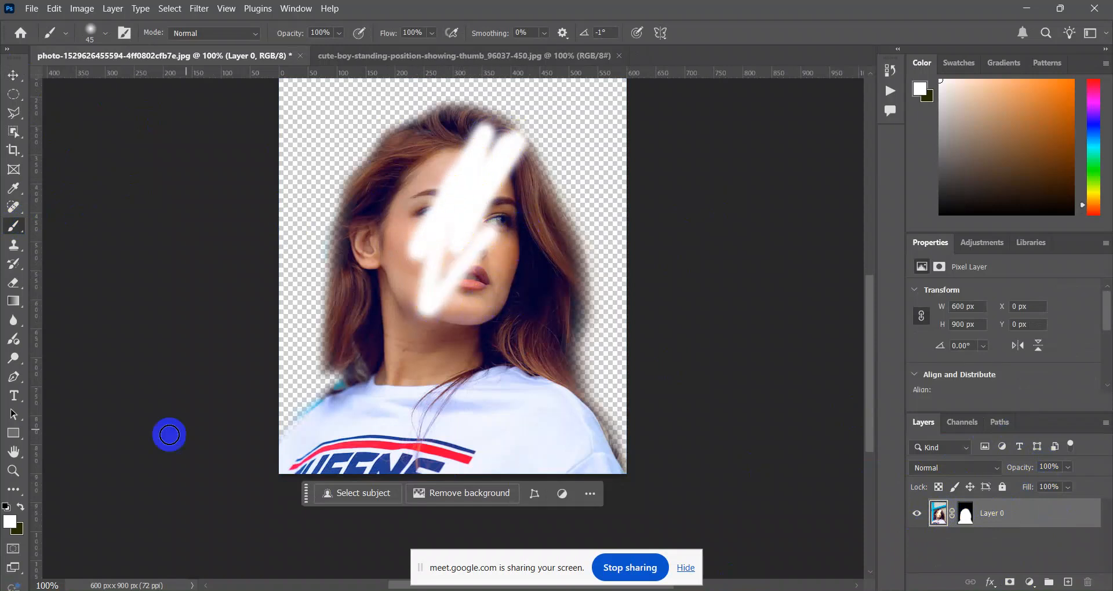
{"action": "left_click", "coordinate": [19, 507]}
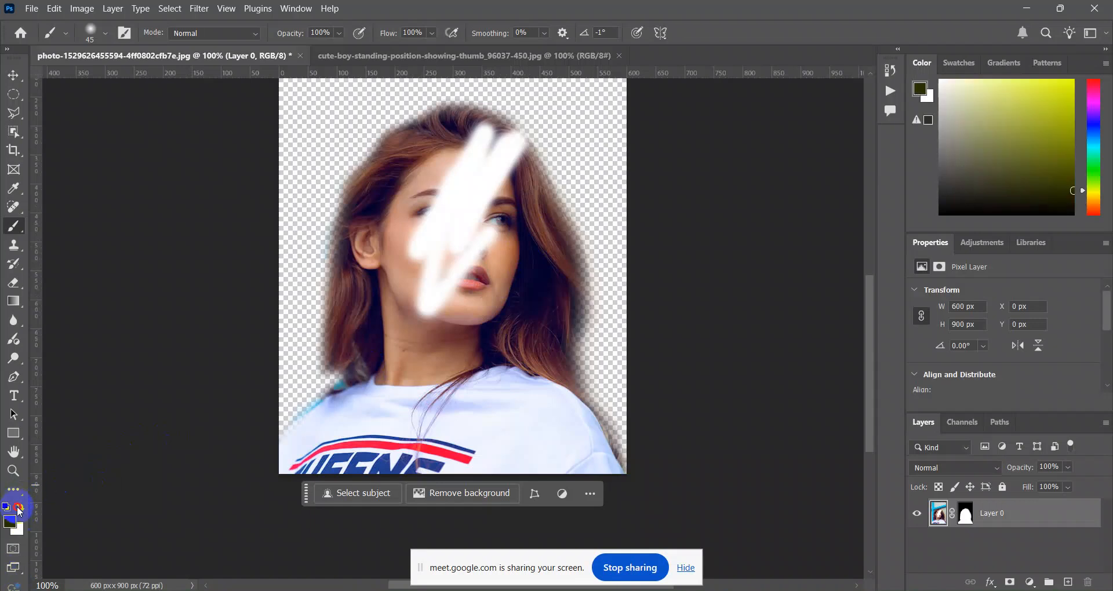
{"action": "mouse_move", "coordinate": [499, 291]}
{"action": "left_mouse_down"}
{"action": "mouse_move", "coordinate": [518, 322]}
{"action": "mouse_move", "coordinate": [526, 390]}
{"action": "mouse_move", "coordinate": [550, 319]}
{"action": "left_mouse_up"}
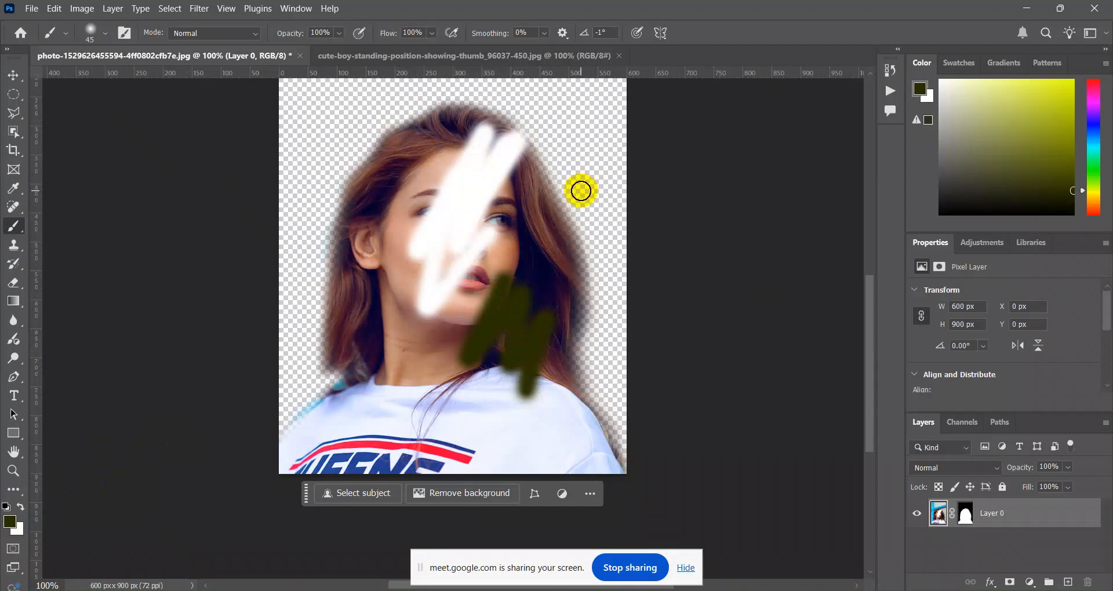
{"action": "key", "text": "ctrl+z"}
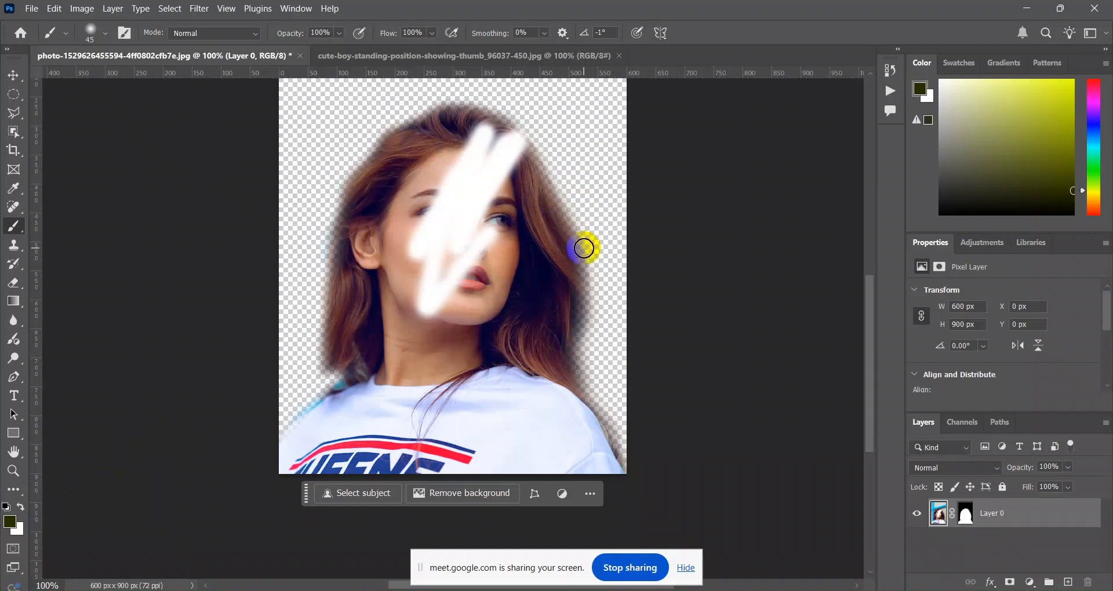
{"action": "key", "text": "ctrl+z"}
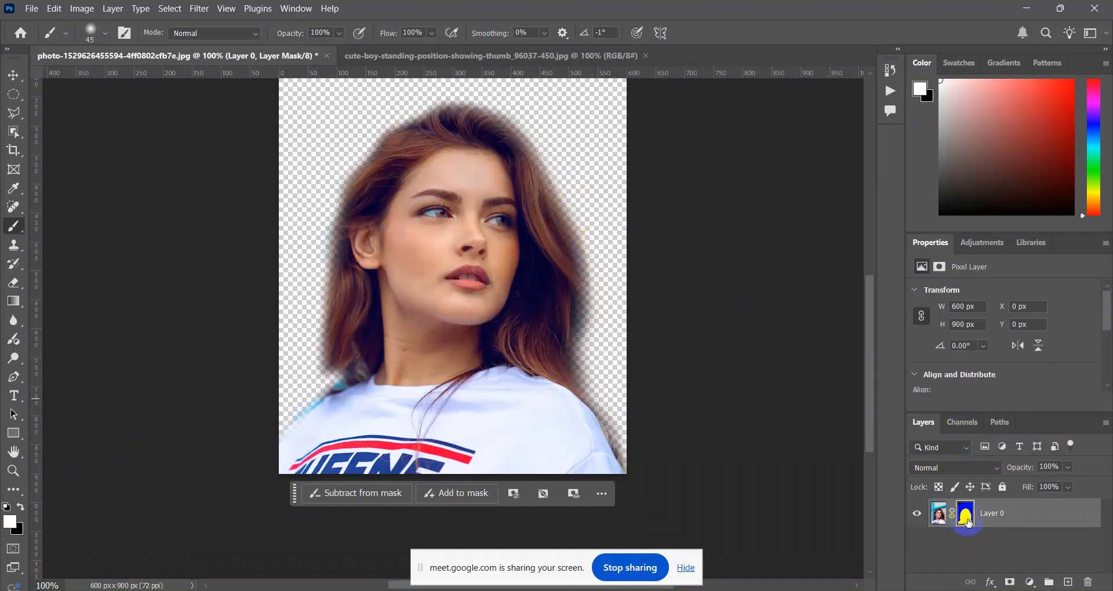
Target Layer 0's mask with the Brush tool, using white (ffffff) as foreground and black (000000) as background colour.
{"action": "left_click", "coordinate": [968, 515]}
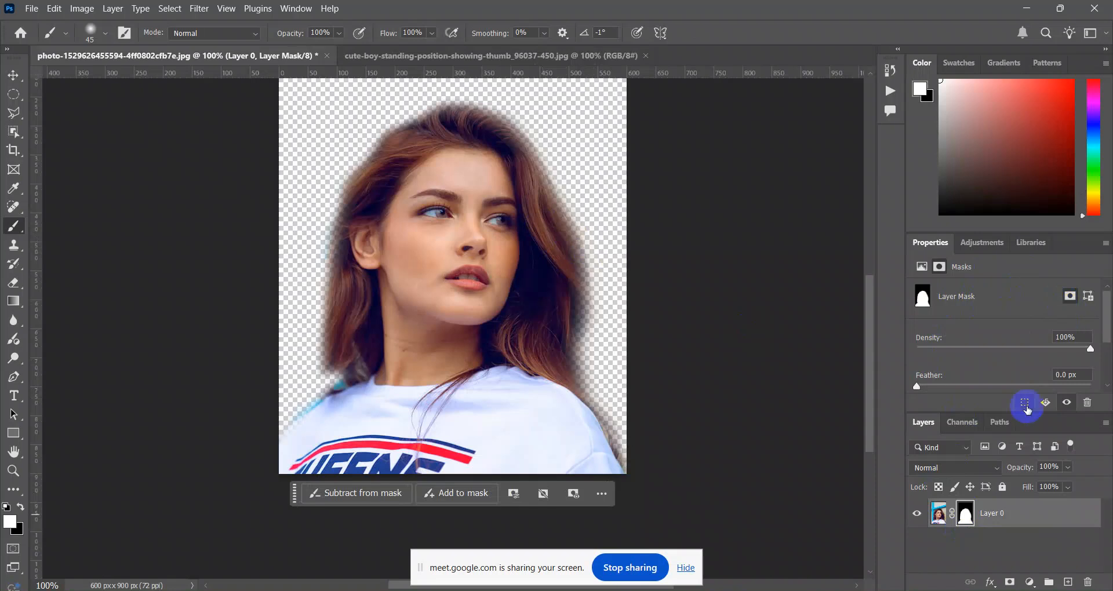
{"action": "left_click", "coordinate": [18, 236]}
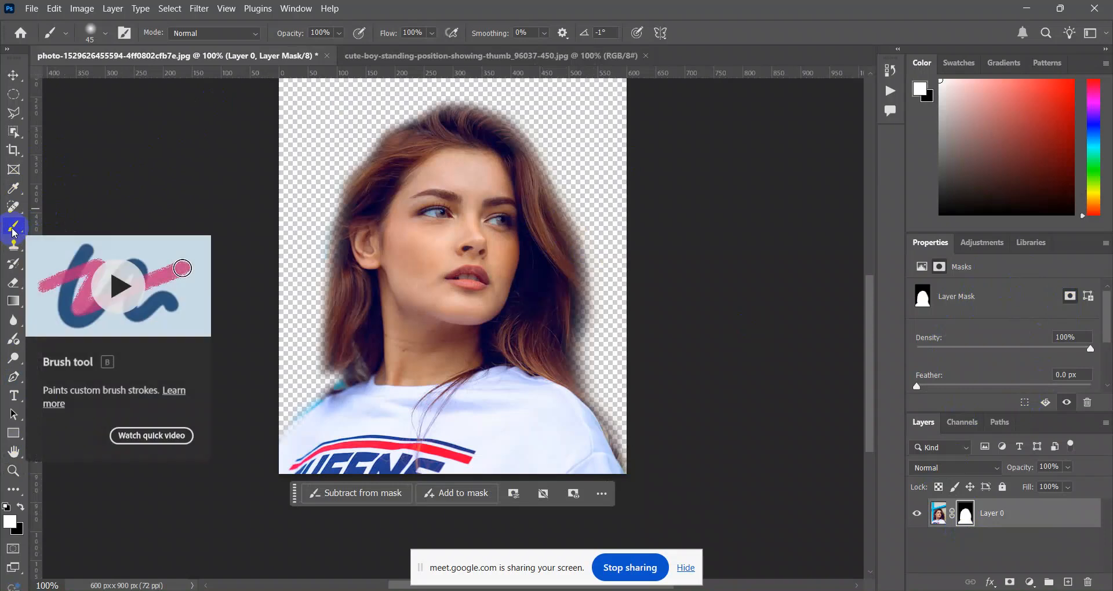
{"action": "left_click", "coordinate": [9, 518]}
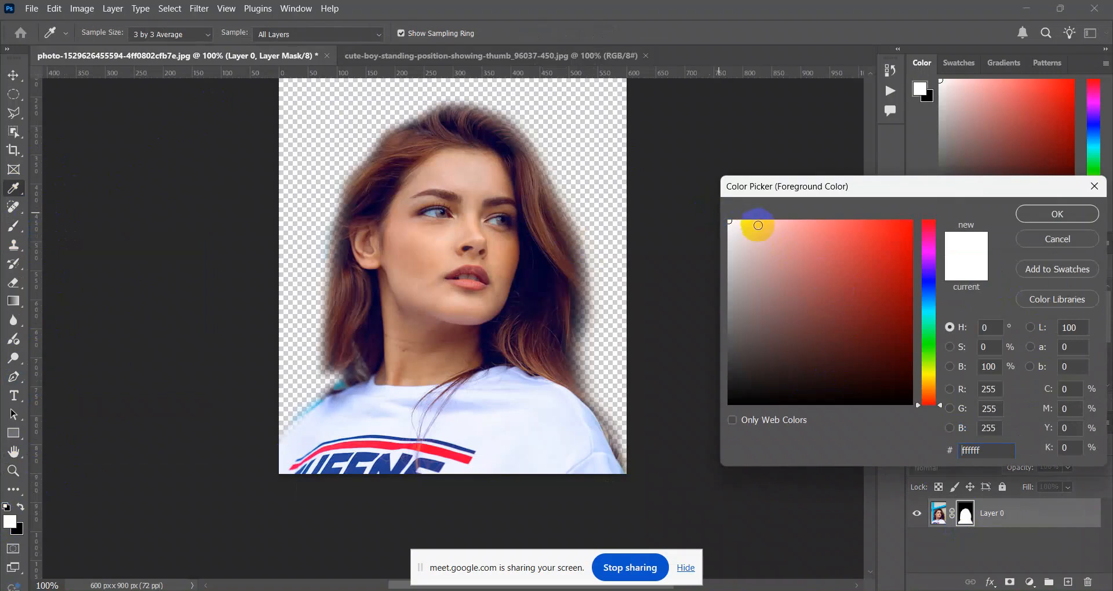
{"action": "left_click", "coordinate": [1055, 216]}
{"action": "left_click", "coordinate": [17, 528]}
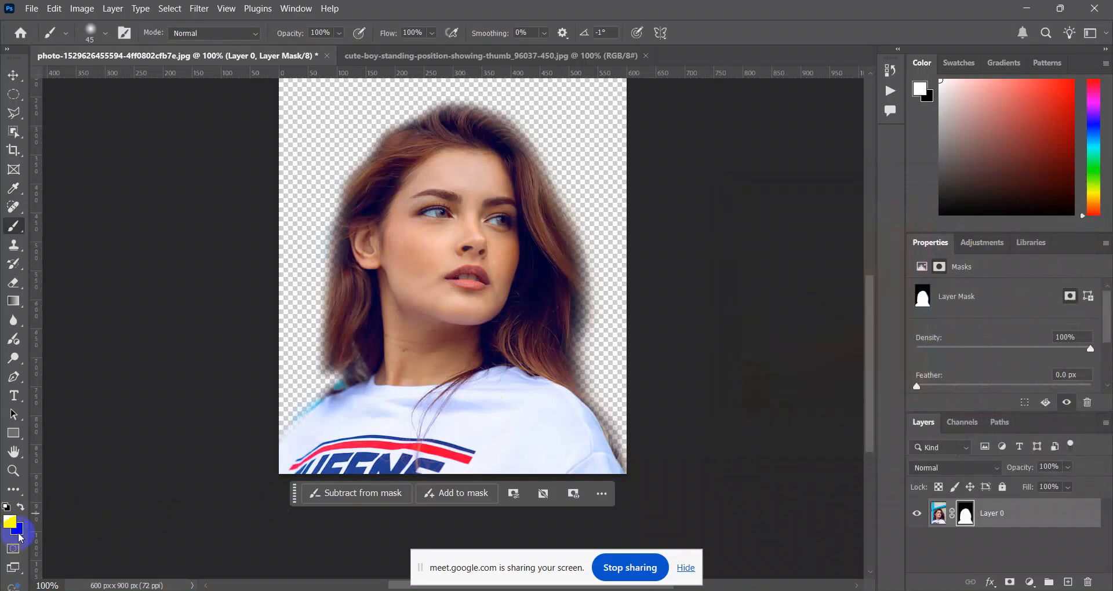
{"action": "left_click", "coordinate": [981, 329]}
{"action": "left_click_drag", "start_coordinate": [769, 393], "coordinate": [653, 445]}
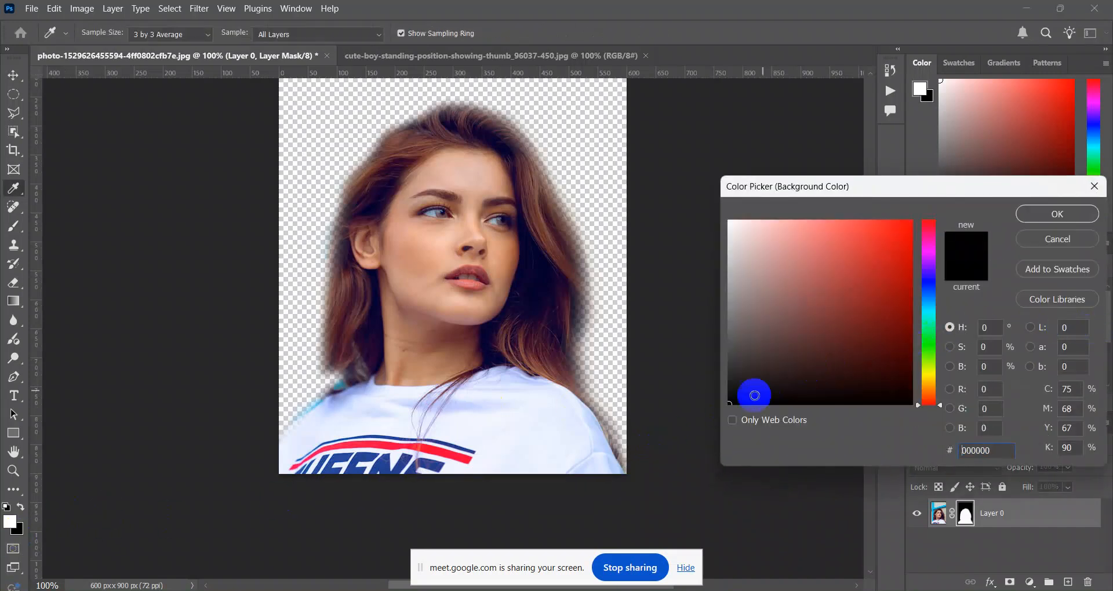
{"action": "left_click", "coordinate": [1052, 214]}
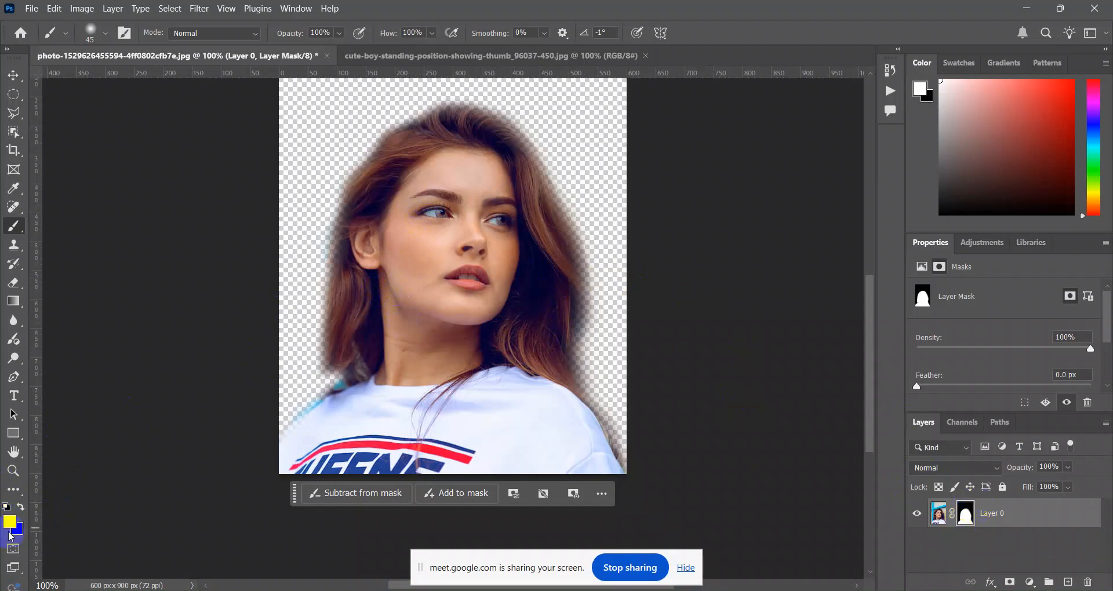
Paint white on the mask around both sides of the hair to bring back the hidden hair and background.
{"action": "mouse_move", "coordinate": [430, 123]}
{"action": "left_mouse_down"}
{"action": "mouse_move", "coordinate": [389, 175]}
{"action": "mouse_move", "coordinate": [438, 117]}
{"action": "mouse_move", "coordinate": [413, 168]}
{"action": "mouse_move", "coordinate": [438, 133]}
{"action": "mouse_move", "coordinate": [410, 87]}
{"action": "mouse_move", "coordinate": [361, 145]}
{"action": "mouse_move", "coordinate": [389, 114]}
{"action": "mouse_move", "coordinate": [349, 182]}
{"action": "mouse_move", "coordinate": [377, 113]}
{"action": "mouse_move", "coordinate": [323, 221]}
{"action": "mouse_move", "coordinate": [366, 137]}
{"action": "mouse_move", "coordinate": [458, 107]}
{"action": "mouse_move", "coordinate": [439, 101]}
{"action": "mouse_move", "coordinate": [457, 94]}
{"action": "mouse_move", "coordinate": [422, 114]}
{"action": "mouse_move", "coordinate": [422, 103]}
{"action": "mouse_move", "coordinate": [341, 204]}
{"action": "mouse_move", "coordinate": [371, 144]}
{"action": "mouse_move", "coordinate": [336, 257]}
{"action": "mouse_move", "coordinate": [331, 230]}
{"action": "mouse_move", "coordinate": [309, 348]}
{"action": "mouse_move", "coordinate": [320, 299]}
{"action": "mouse_move", "coordinate": [323, 364]}
{"action": "mouse_move", "coordinate": [296, 446]}
{"action": "left_mouse_up"}
{"action": "mouse_move", "coordinate": [566, 405]}
{"action": "left_mouse_down"}
{"action": "mouse_move", "coordinate": [619, 400]}
{"action": "mouse_move", "coordinate": [623, 418]}
{"action": "mouse_move", "coordinate": [585, 430]}
{"action": "mouse_move", "coordinate": [592, 403]}
{"action": "mouse_move", "coordinate": [609, 458]}
{"action": "mouse_move", "coordinate": [607, 401]}
{"action": "mouse_move", "coordinate": [578, 357]}
{"action": "mouse_move", "coordinate": [597, 268]}
{"action": "mouse_move", "coordinate": [583, 361]}
{"action": "mouse_move", "coordinate": [597, 330]}
{"action": "mouse_move", "coordinate": [586, 284]}
{"action": "left_mouse_up"}
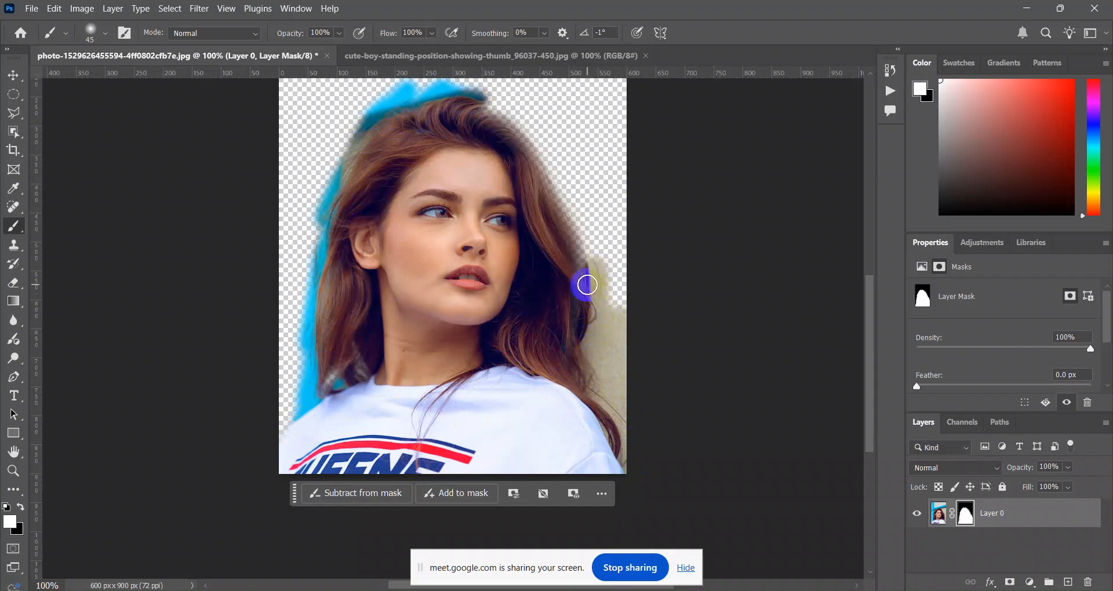
Keep 000000 as the second colour, switch to black and paint on the mask to hide the background around the crown and above the ear.
{"action": "left_click", "coordinate": [20, 528]}
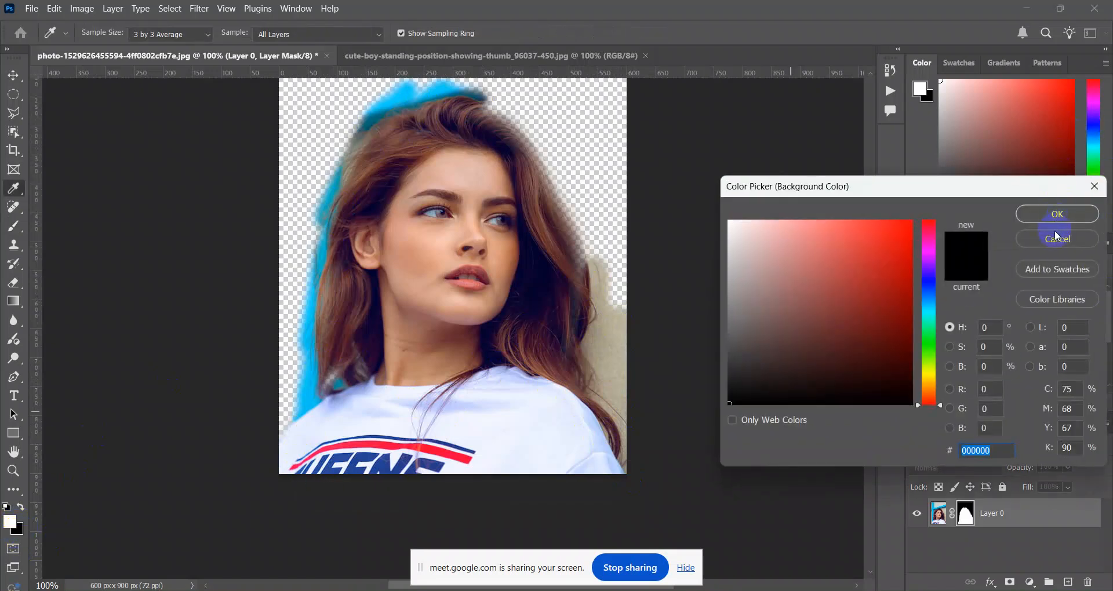
{"action": "left_click", "coordinate": [1057, 213]}
{"action": "left_click", "coordinate": [20, 532]}
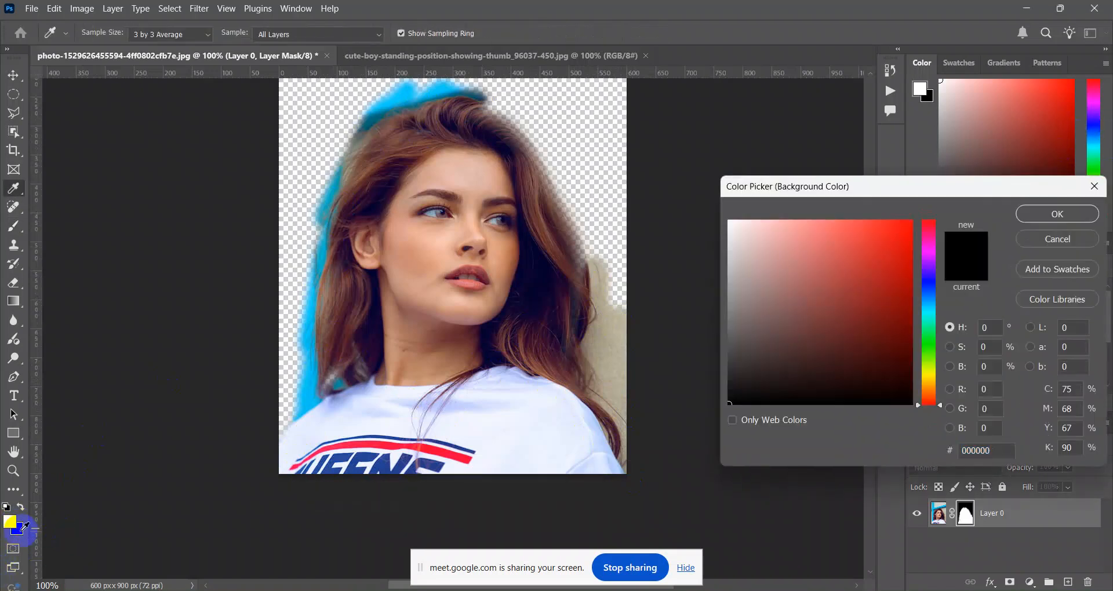
{"action": "left_click", "coordinate": [1057, 214]}
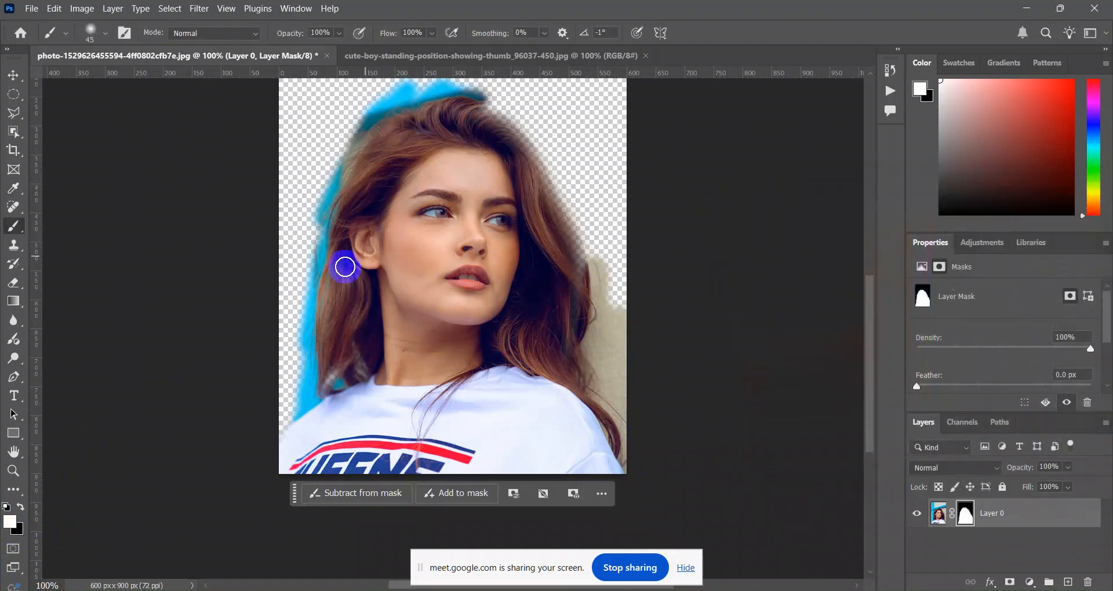
{"action": "left_click", "coordinate": [20, 508]}
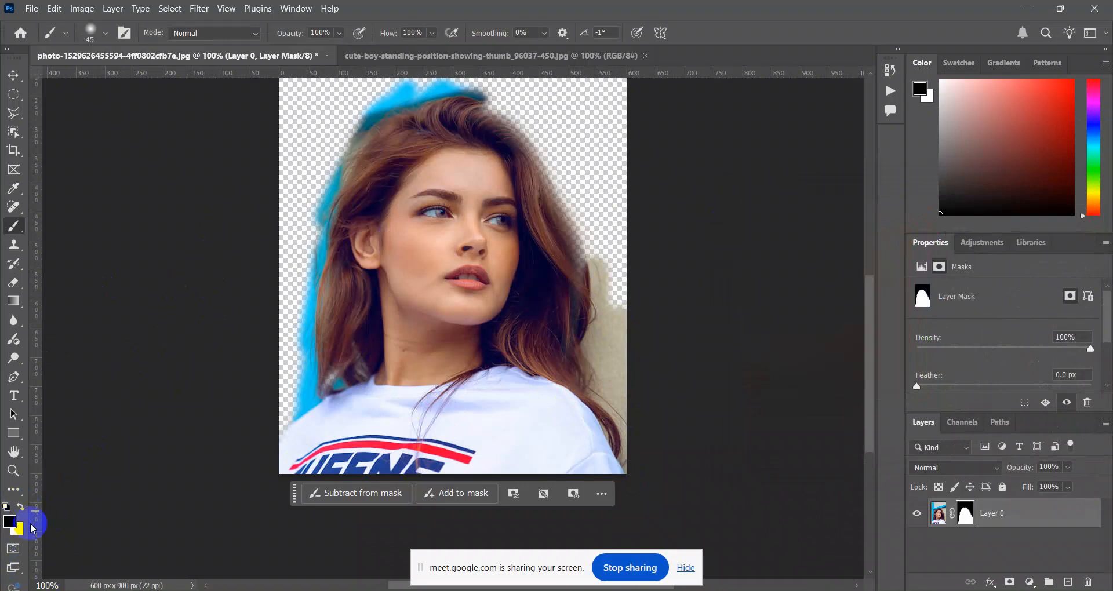
{"action": "scroll", "coordinate": [471, 125], "scroll_direction": "up", "scroll_amount": 2}
{"action": "left_click", "coordinate": [21, 509]}
{"action": "mouse_move", "coordinate": [497, 119]}
{"action": "left_mouse_down"}
{"action": "mouse_move", "coordinate": [440, 132]}
{"action": "mouse_move", "coordinate": [432, 118]}
{"action": "mouse_move", "coordinate": [397, 134]}
{"action": "mouse_move", "coordinate": [412, 104]}
{"action": "mouse_move", "coordinate": [350, 192]}
{"action": "mouse_move", "coordinate": [370, 138]}
{"action": "mouse_move", "coordinate": [301, 300]}
{"action": "mouse_move", "coordinate": [310, 271]}
{"action": "mouse_move", "coordinate": [310, 318]}
{"action": "mouse_move", "coordinate": [323, 248]}
{"action": "mouse_move", "coordinate": [307, 327]}
{"action": "mouse_move", "coordinate": [398, 120]}
{"action": "mouse_move", "coordinate": [440, 93]}
{"action": "mouse_move", "coordinate": [383, 161]}
{"action": "mouse_move", "coordinate": [492, 112]}
{"action": "mouse_move", "coordinate": [432, 155]}
{"action": "mouse_move", "coordinate": [480, 127]}
{"action": "mouse_move", "coordinate": [399, 160]}
{"action": "mouse_move", "coordinate": [429, 134]}
{"action": "mouse_move", "coordinate": [357, 188]}
{"action": "left_mouse_up"}
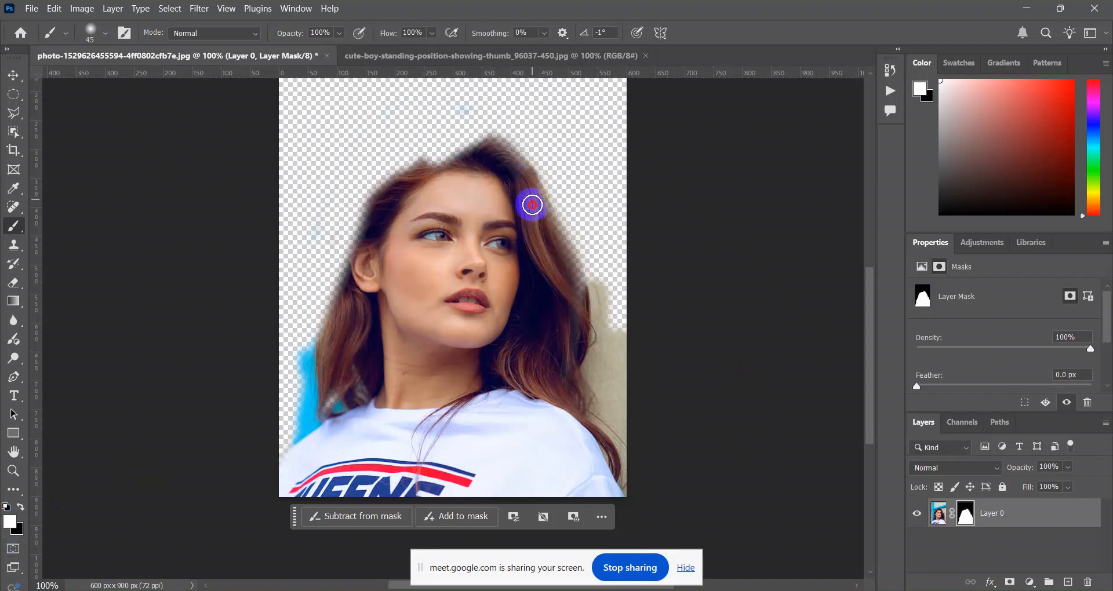
Paint white on the mask above the crown to reveal the background, and black across the hair beside the forehead to hide it.
{"action": "left_click_drag", "start_coordinate": [531, 93], "coordinate": [503, 136]}
{"action": "mouse_move", "coordinate": [397, 220]}
{"action": "left_mouse_down"}
{"action": "mouse_move", "coordinate": [445, 131]}
{"action": "mouse_move", "coordinate": [453, 141]}
{"action": "mouse_move", "coordinate": [385, 224]}
{"action": "mouse_move", "coordinate": [412, 169]}
{"action": "mouse_move", "coordinate": [381, 207]}
{"action": "mouse_move", "coordinate": [409, 204]}
{"action": "left_mouse_up"}
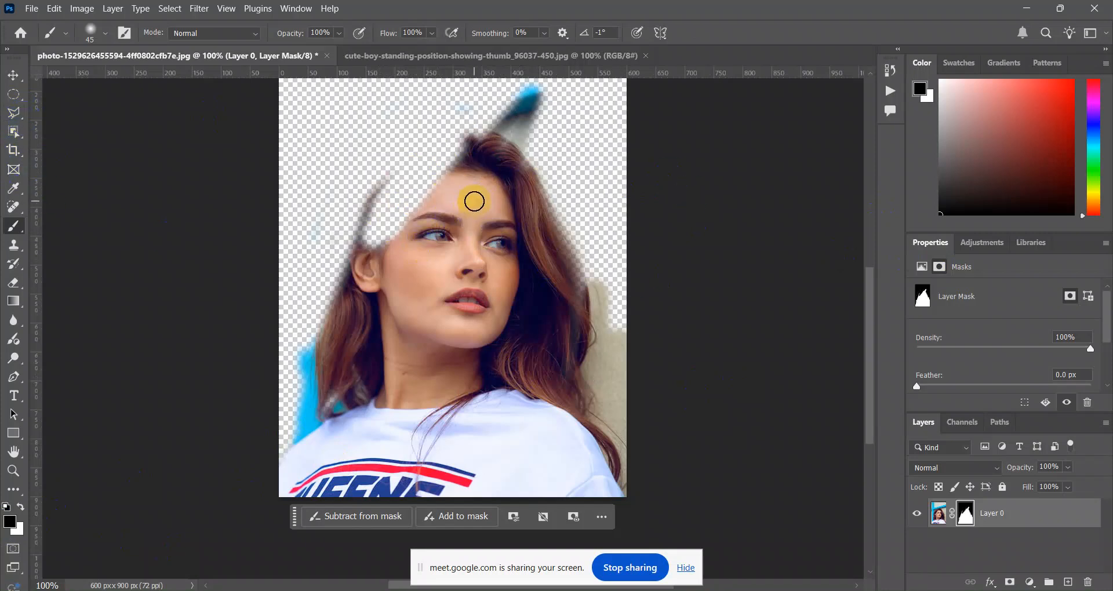
Paint black on the mask across the forehead, eye and ear area to hide those parts of the portrait.
{"action": "mouse_move", "coordinate": [472, 206]}
{"action": "left_mouse_down"}
{"action": "mouse_move", "coordinate": [442, 197]}
{"action": "mouse_move", "coordinate": [390, 281]}
{"action": "mouse_move", "coordinate": [400, 261]}
{"action": "mouse_move", "coordinate": [459, 251]}
{"action": "left_mouse_up"}
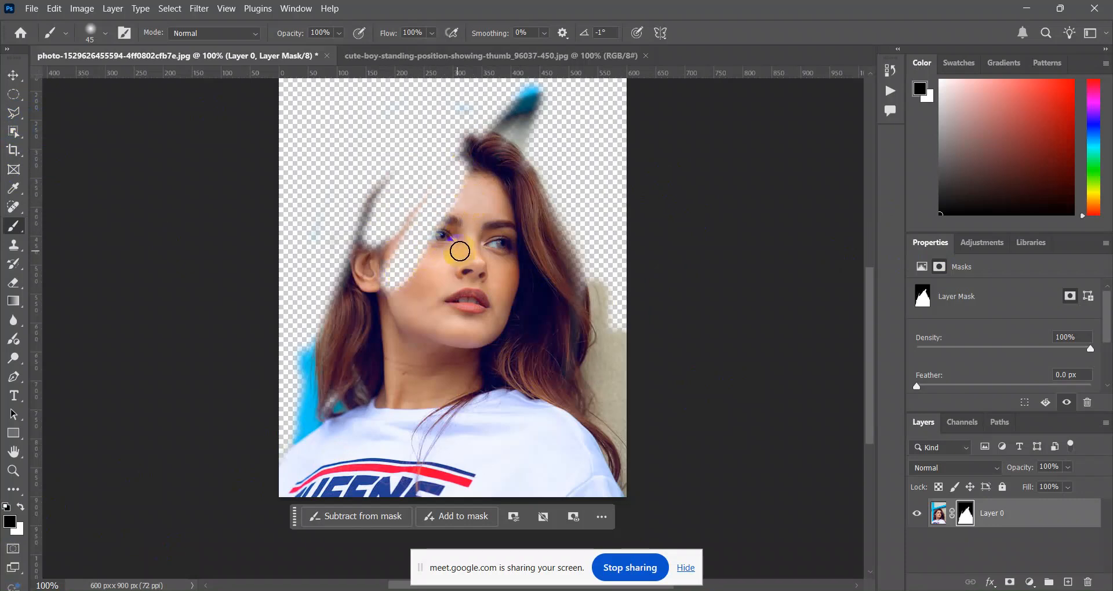
{"action": "mouse_move", "coordinate": [456, 201]}
{"action": "left_mouse_down"}
{"action": "mouse_move", "coordinate": [402, 284]}
{"action": "mouse_move", "coordinate": [424, 222]}
{"action": "left_mouse_up"}
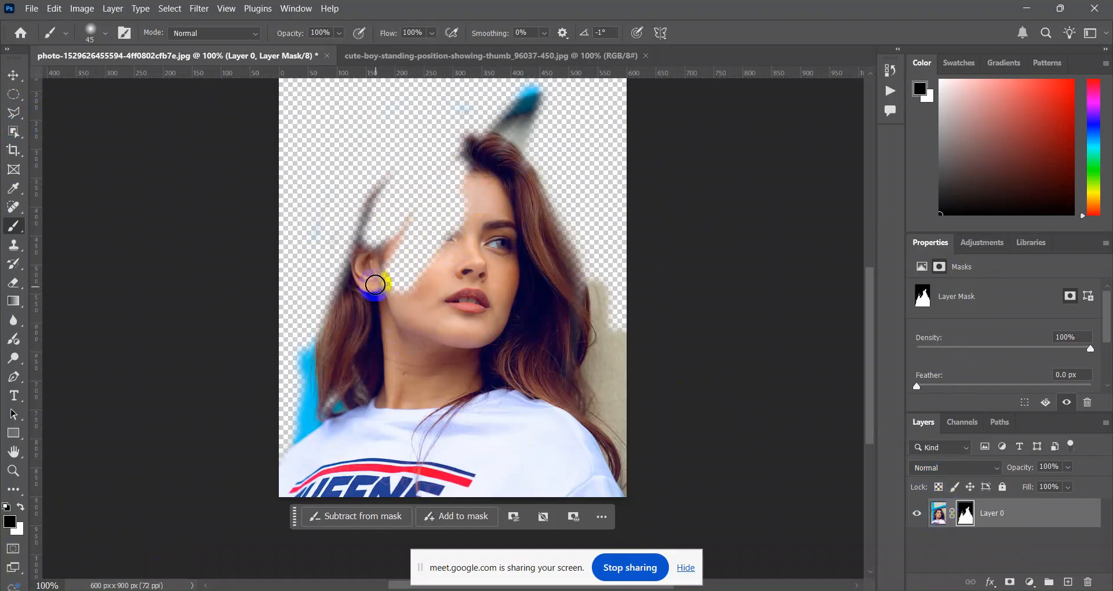
{"action": "left_click_drag", "start_coordinate": [350, 194], "coordinate": [399, 164]}
Undo the recent mask strokes over the face and crown, and brush black along the hair edge beside the shoulder-side background.
{"action": "key", "text": "ctrl+z"}
{"action": "key", "text": "ctrl+z"}
{"action": "key", "text": "ctrl+z"}
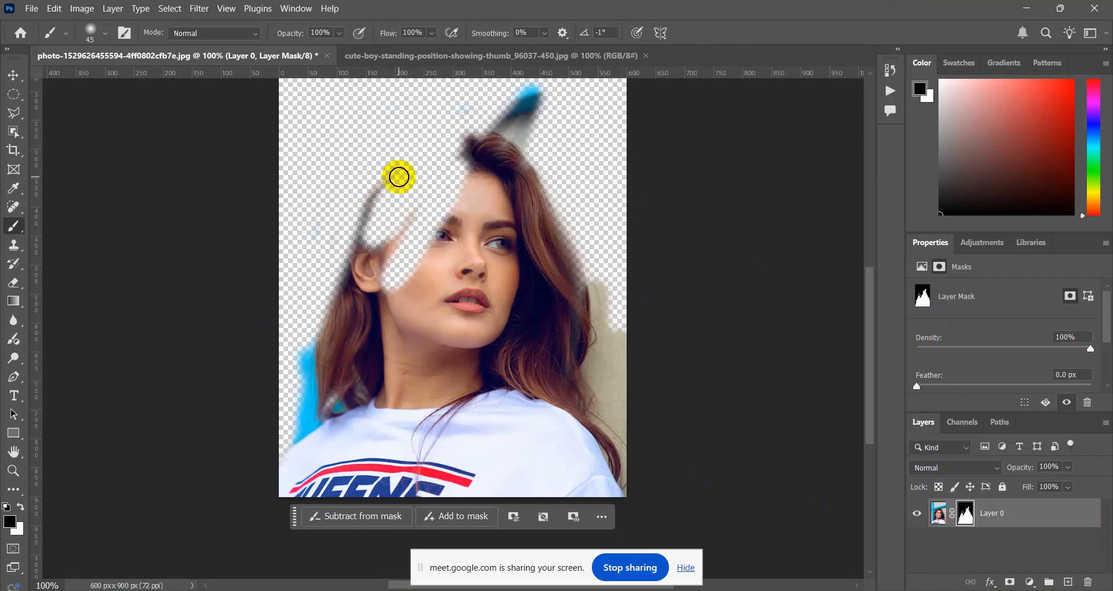
{"action": "key", "text": "ctrl+z"}
{"action": "key", "text": "ctrl+z"}
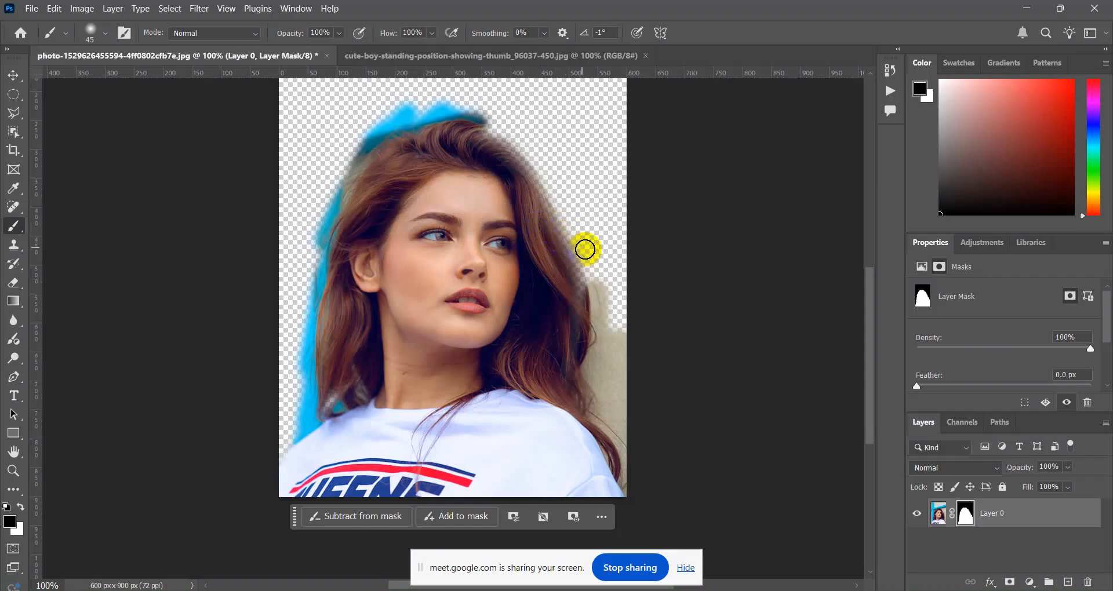
{"action": "left_click_drag", "start_coordinate": [585, 252], "coordinate": [594, 276]}
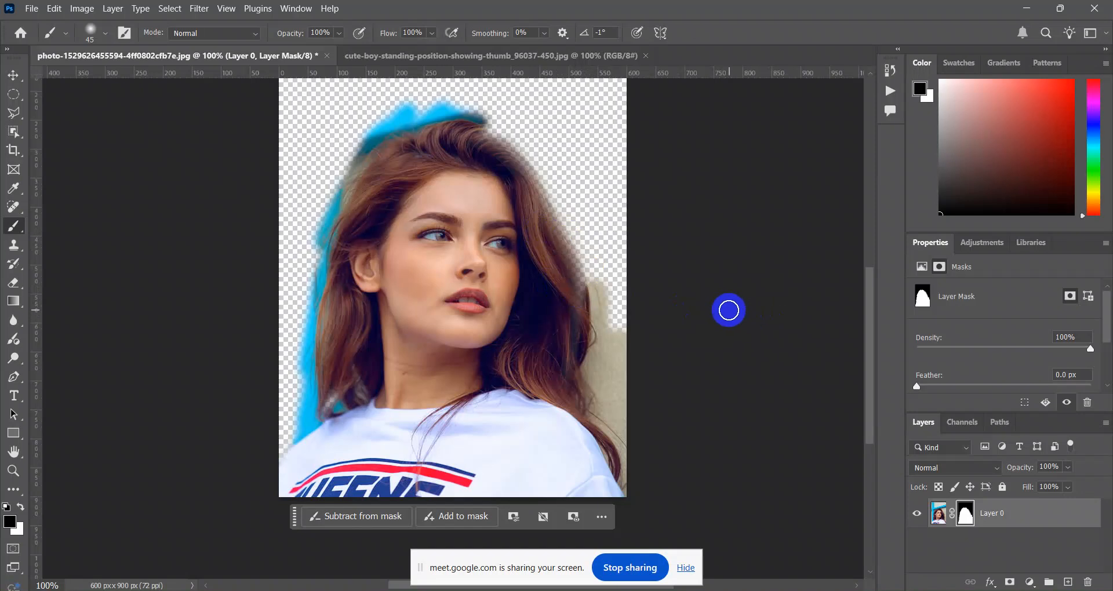
Switch to the cute-boy-standing-position document and check the illustration close up.
{"action": "left_click", "coordinate": [398, 55]}
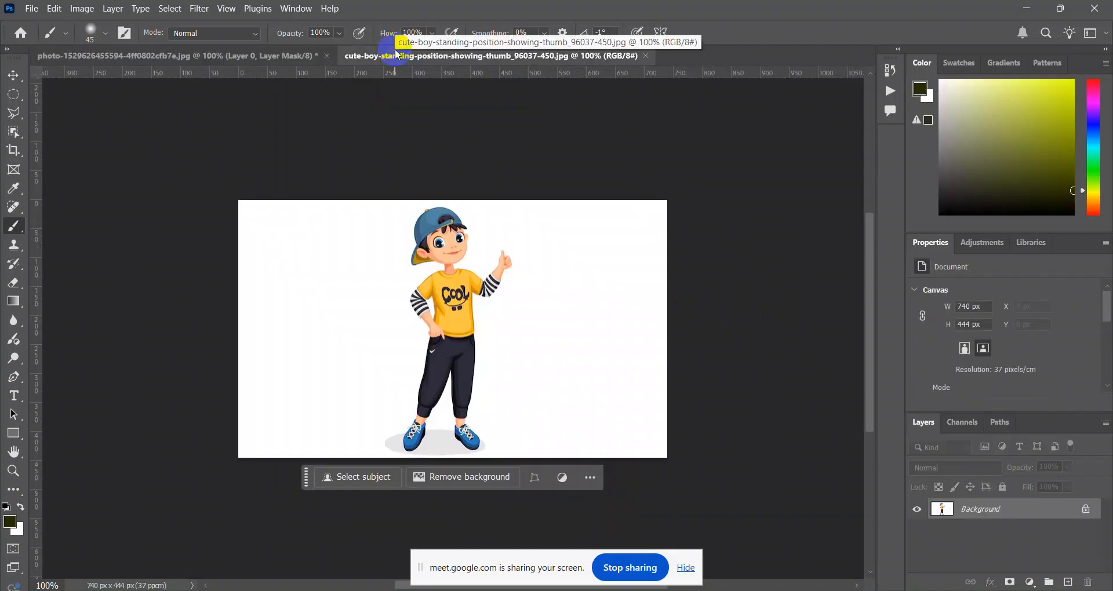
{"action": "key", "text": "ctrl+plus"}
{"action": "key", "text": "ctrl+plus"}
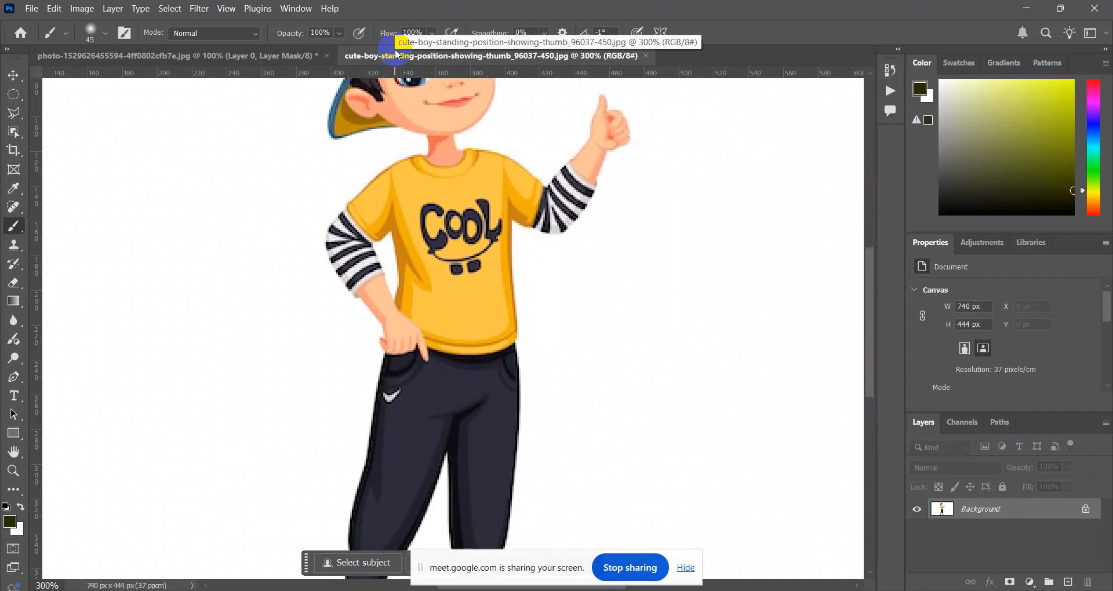
{"action": "key", "text": "ctrl+minus"}
{"action": "key", "text": "ctrl+minus"}
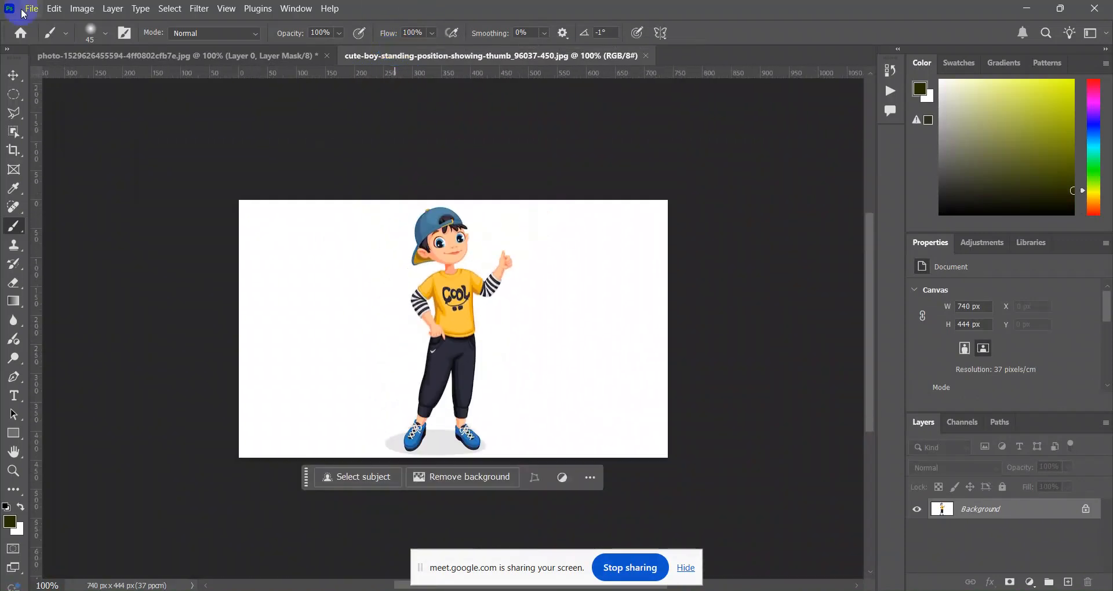
Select the cartoon boy with the Object Selection tool and add a layer mask hiding the white background.
{"action": "left_click", "coordinate": [13, 132]}
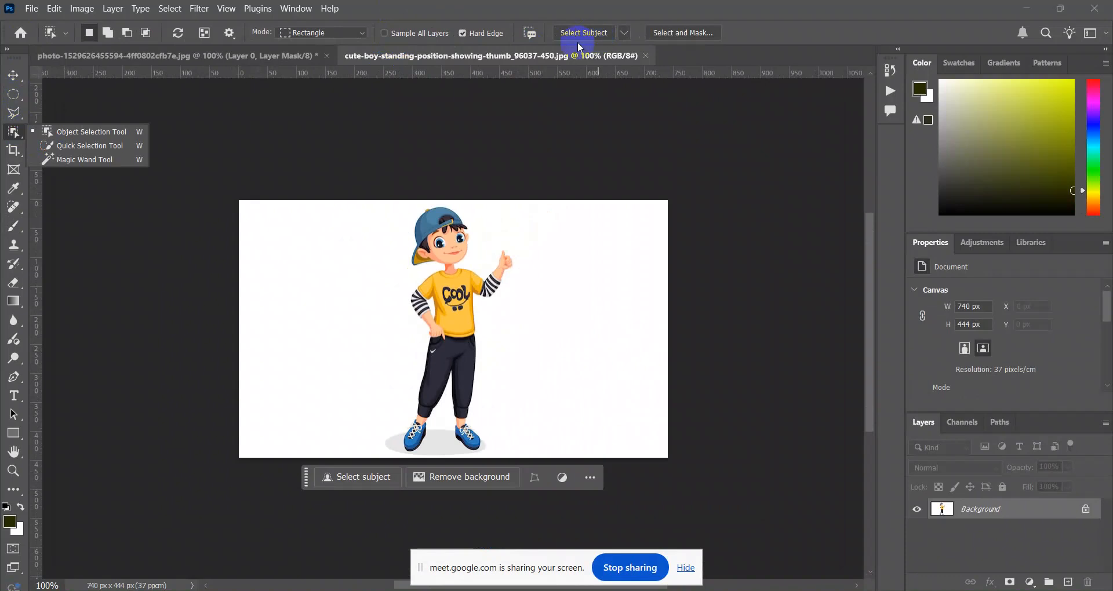
{"action": "left_click", "coordinate": [436, 286]}
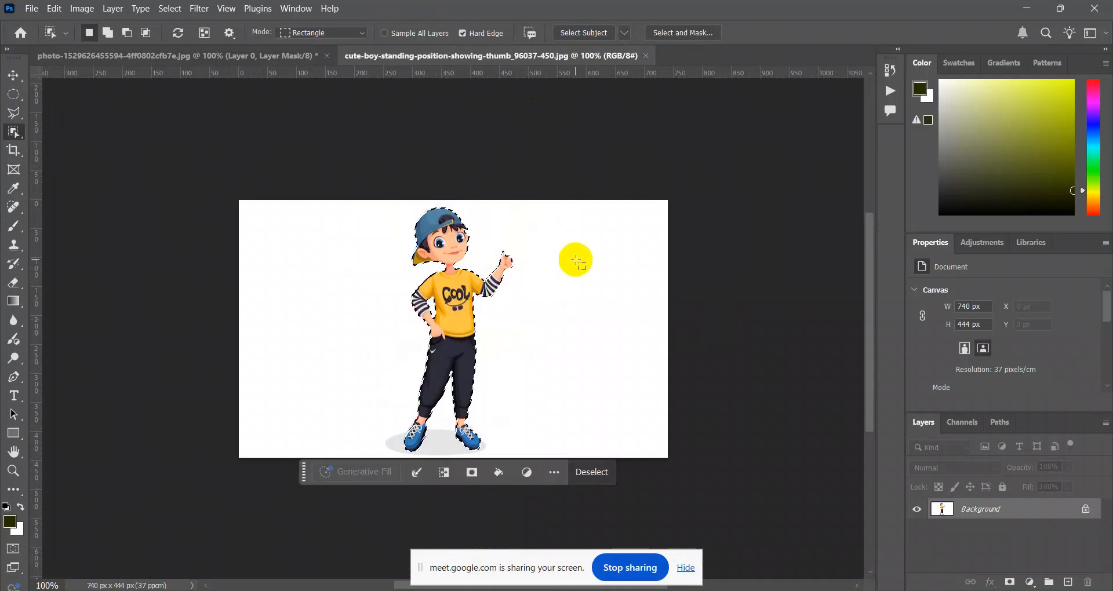
{"action": "left_click", "coordinate": [1009, 579]}
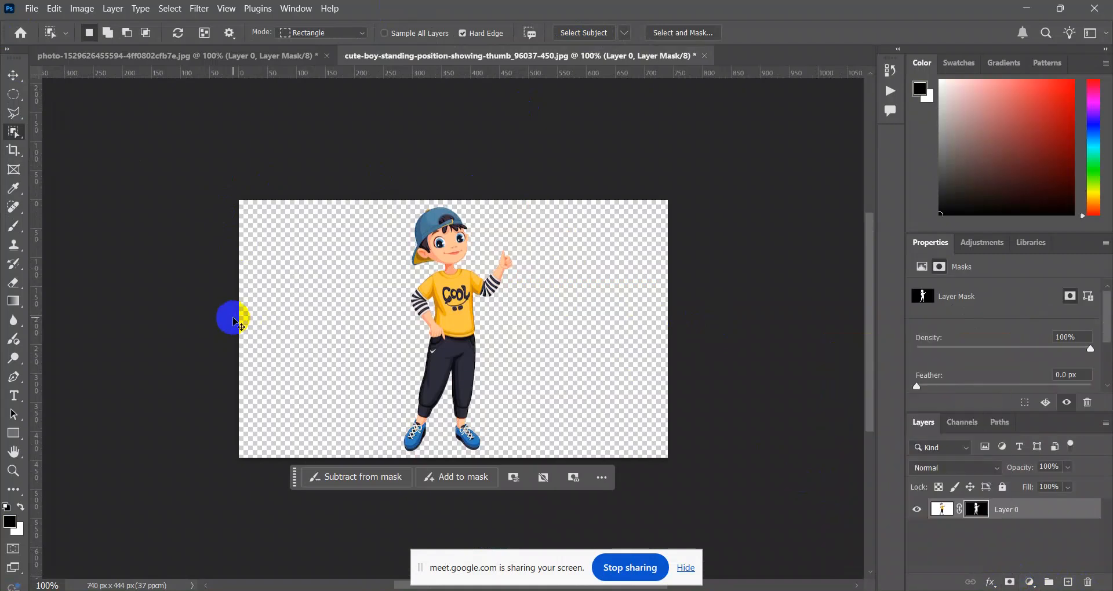
Examine the cut-out edges around the boy's head, arms, shirt and legs at close range.
{"action": "key", "text": "ctrl+plus"}
{"action": "key", "text": "ctrl+plus"}
{"action": "key", "text": "ctrl+plus"}
{"action": "key", "text": "ctrl+plus"}
{"action": "key", "text": "ctrl+plus"}
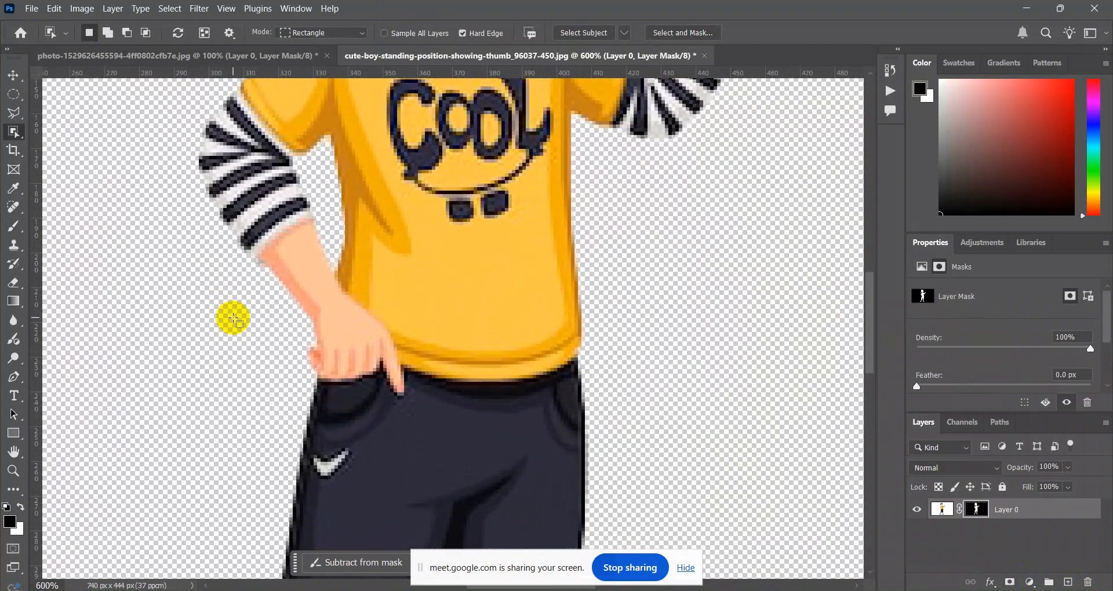
{"action": "scroll", "coordinate": [233, 318], "scroll_direction": "up", "scroll_amount": 3}
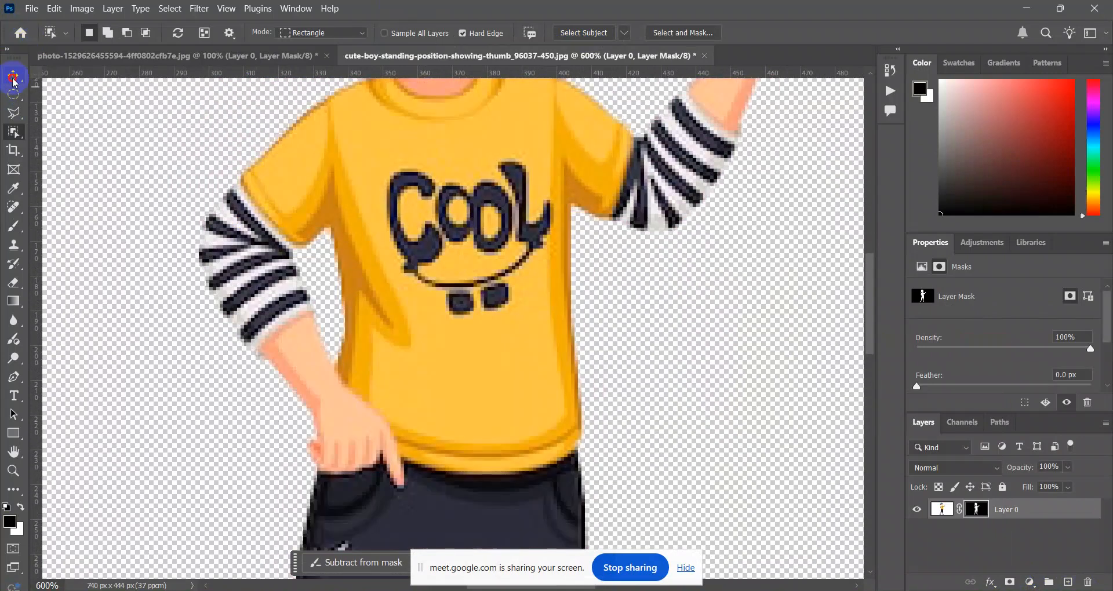
{"action": "left_click", "coordinate": [13, 76]}
{"action": "scroll", "coordinate": [753, 263], "scroll_direction": "up", "scroll_amount": 7}
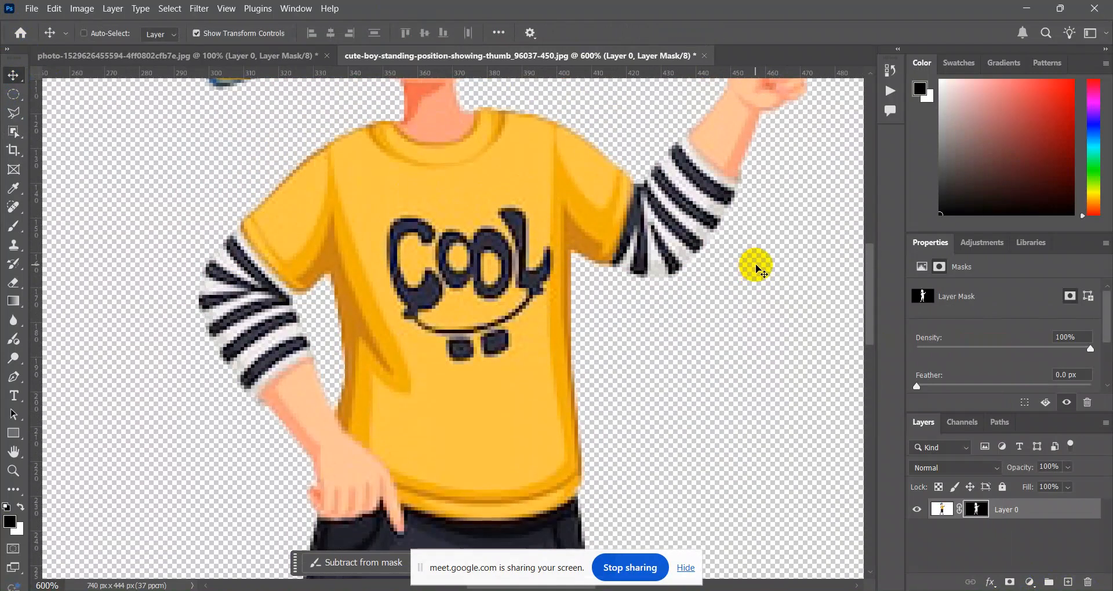
{"action": "scroll", "coordinate": [783, 318], "scroll_direction": "up", "scroll_amount": 2}
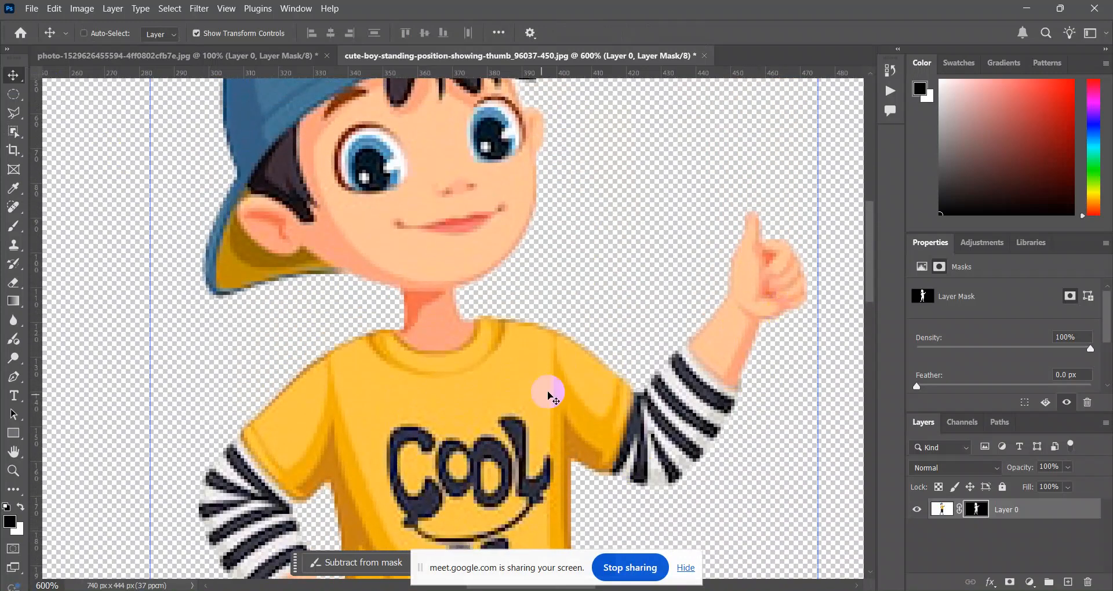
{"action": "scroll", "coordinate": [447, 341], "scroll_direction": "down", "scroll_amount": 5}
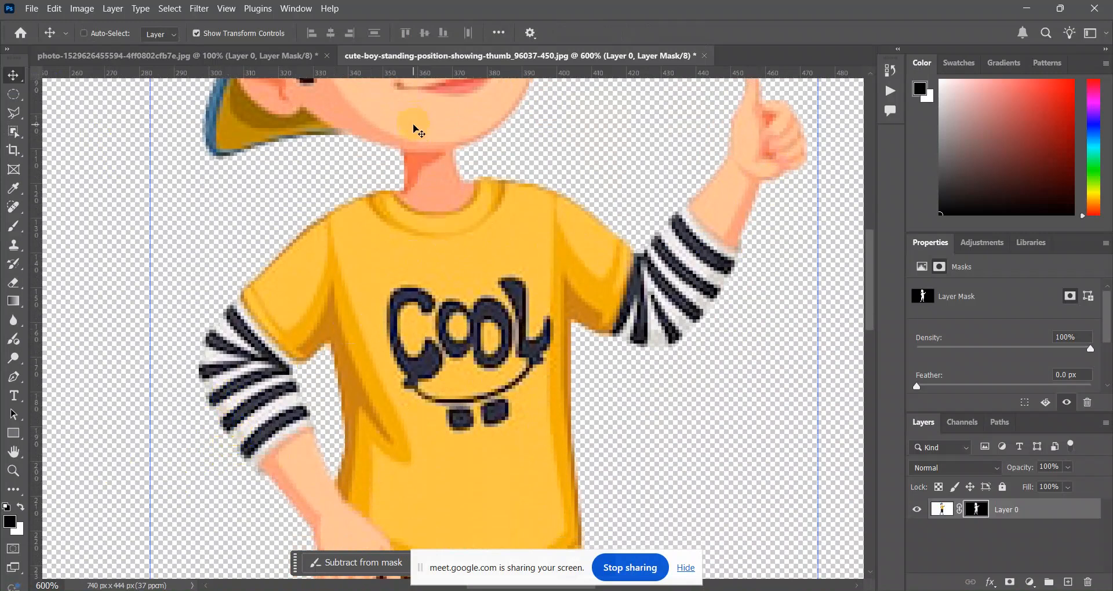
{"action": "key", "text": "ctrl+minus"}
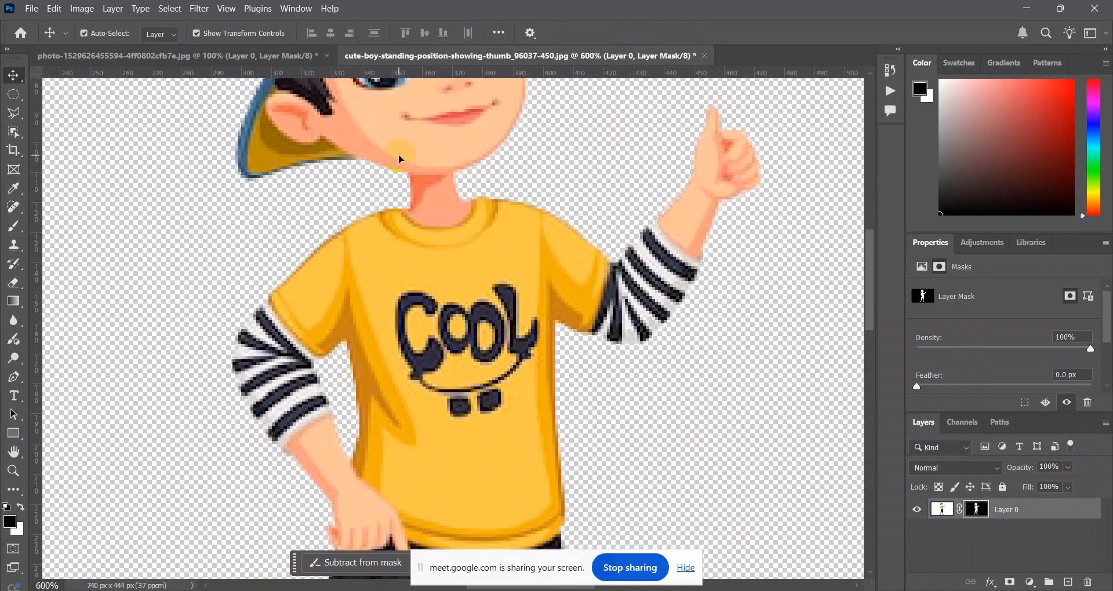
{"action": "key", "text": "ctrl+minus"}
{"action": "key", "text": "ctrl+minus"}
{"action": "key", "text": "ctrl+minus"}
{"action": "key", "text": "ctrl+minus"}
{"action": "key", "text": "ctrl+minus"}
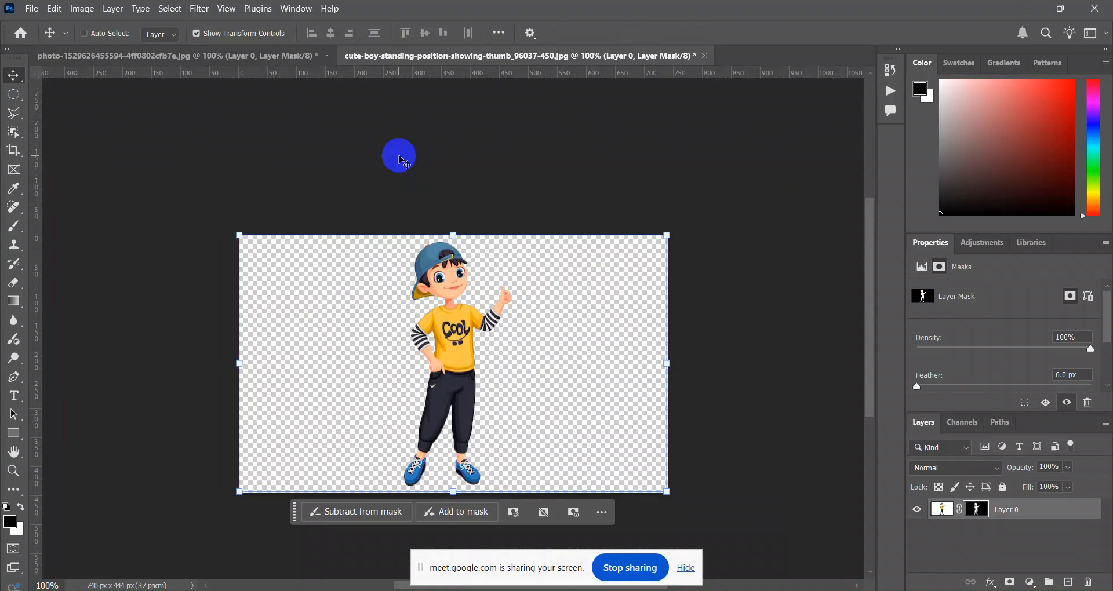
{"action": "key", "text": "ctrl+plus"}
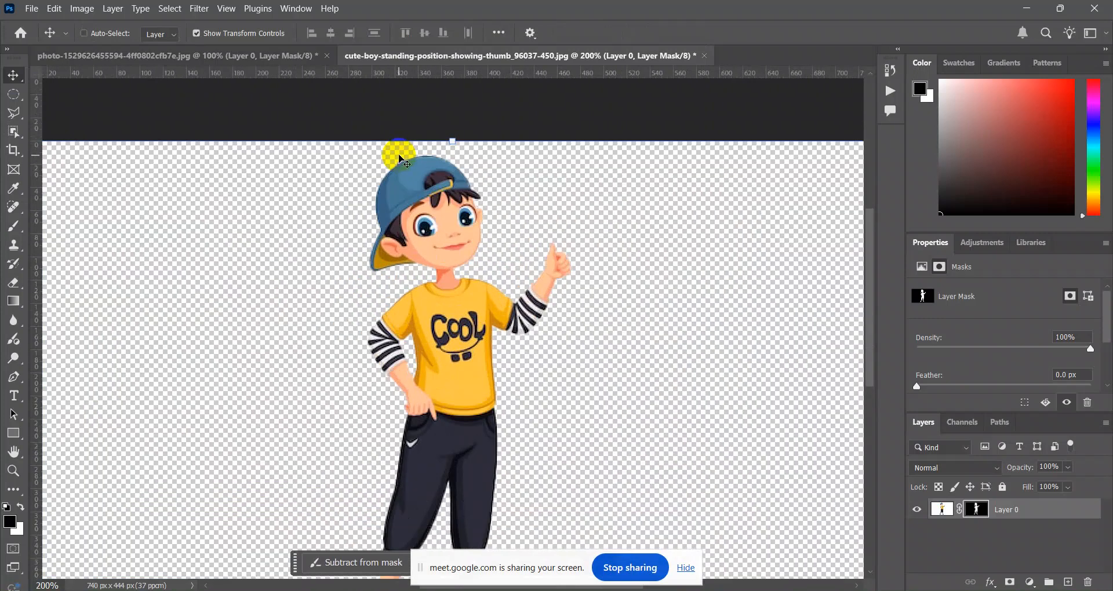
{"action": "scroll", "coordinate": [621, 236], "scroll_direction": "down", "scroll_amount": 3}
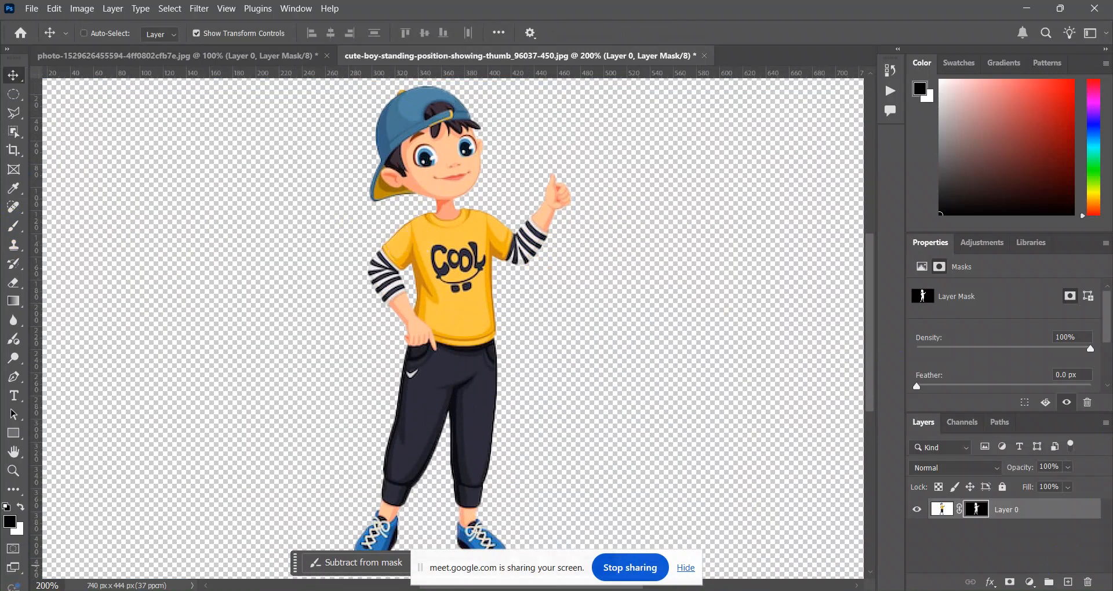
Undo the layer mask and convert the selection around the boy into a work path.
{"action": "key", "text": "ctrl+z"}
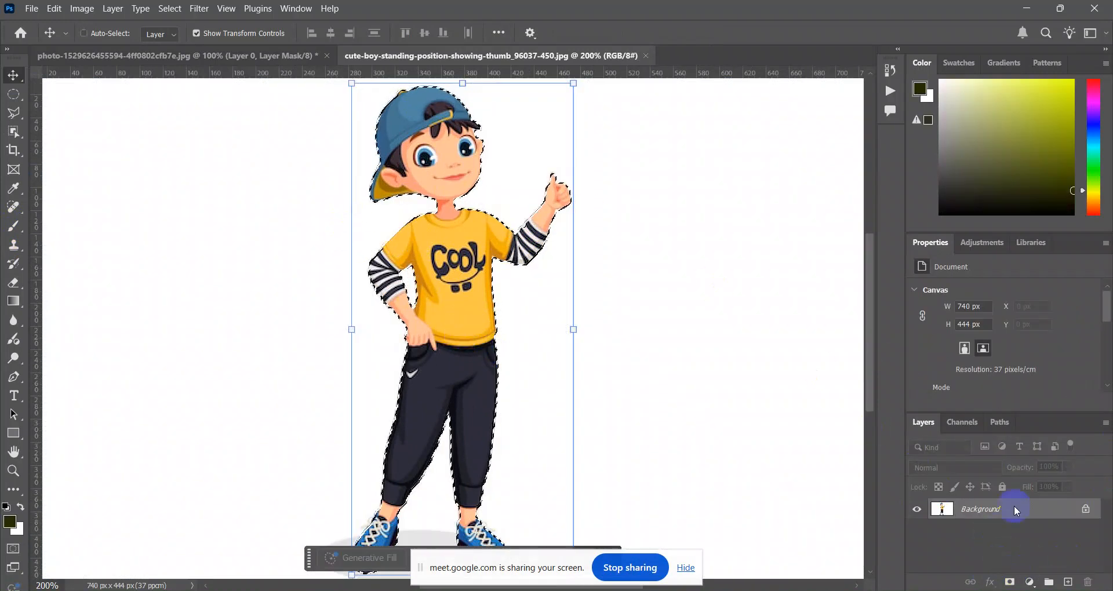
{"action": "left_click", "coordinate": [998, 422]}
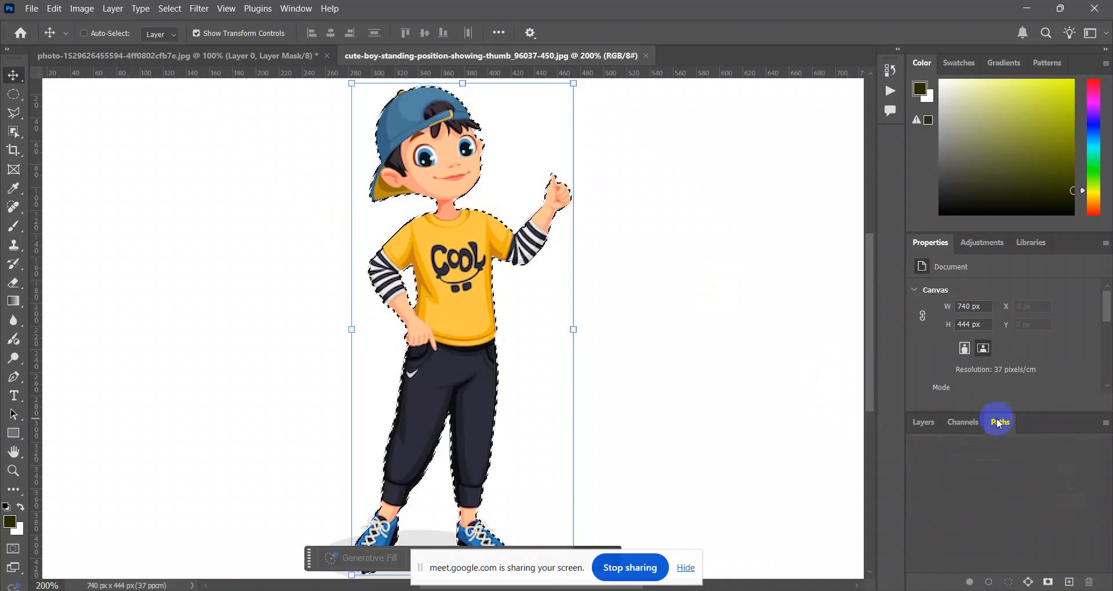
{"action": "left_click", "coordinate": [1028, 582]}
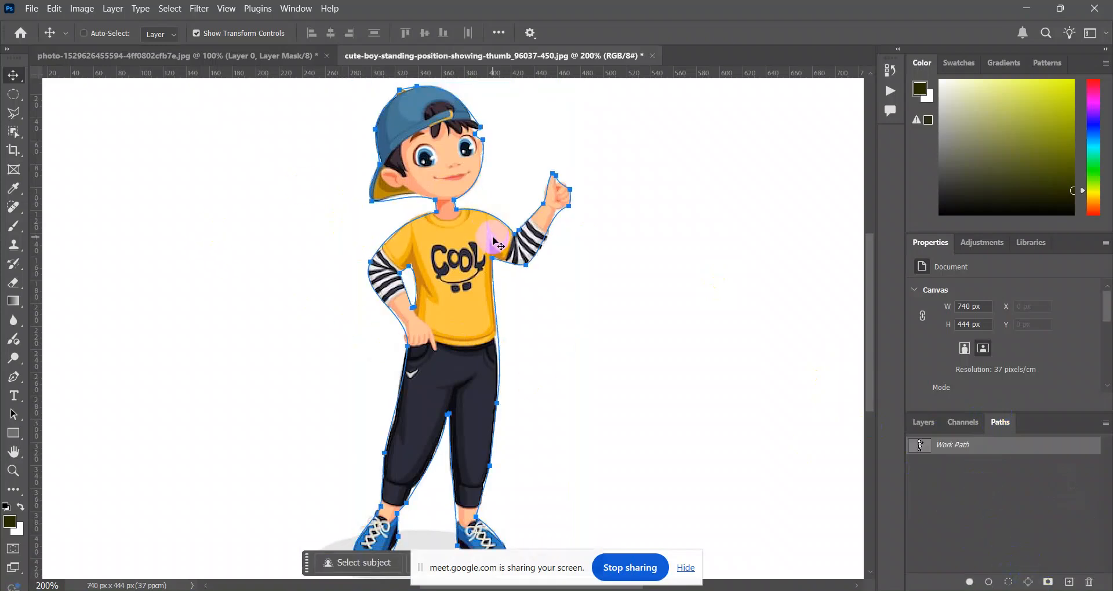
{"action": "scroll", "coordinate": [494, 241], "scroll_direction": "down", "scroll_amount": 2}
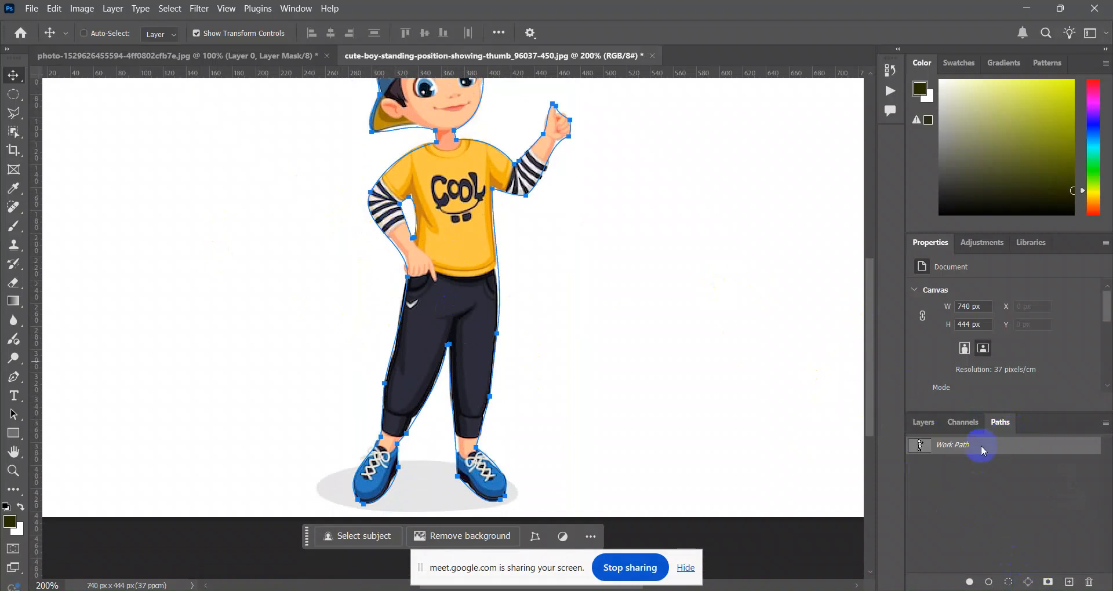
Undo the work path, clear the selection around the boy and return to the layer list.
{"action": "key", "text": "ctrl+z"}
{"action": "key", "text": "ctrl+z"}
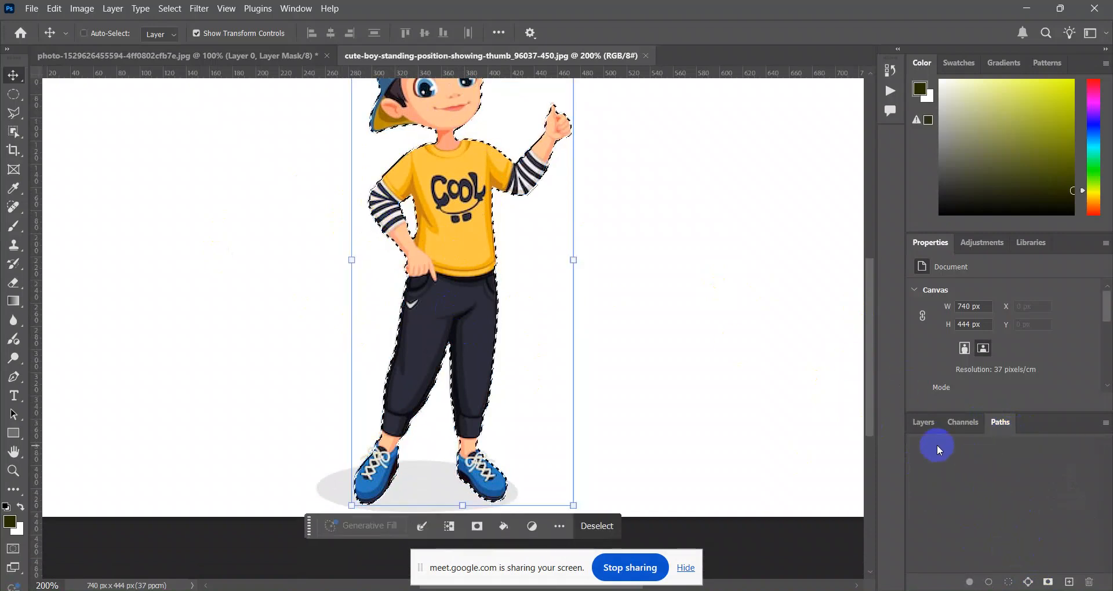
{"action": "left_click", "coordinate": [919, 422]}
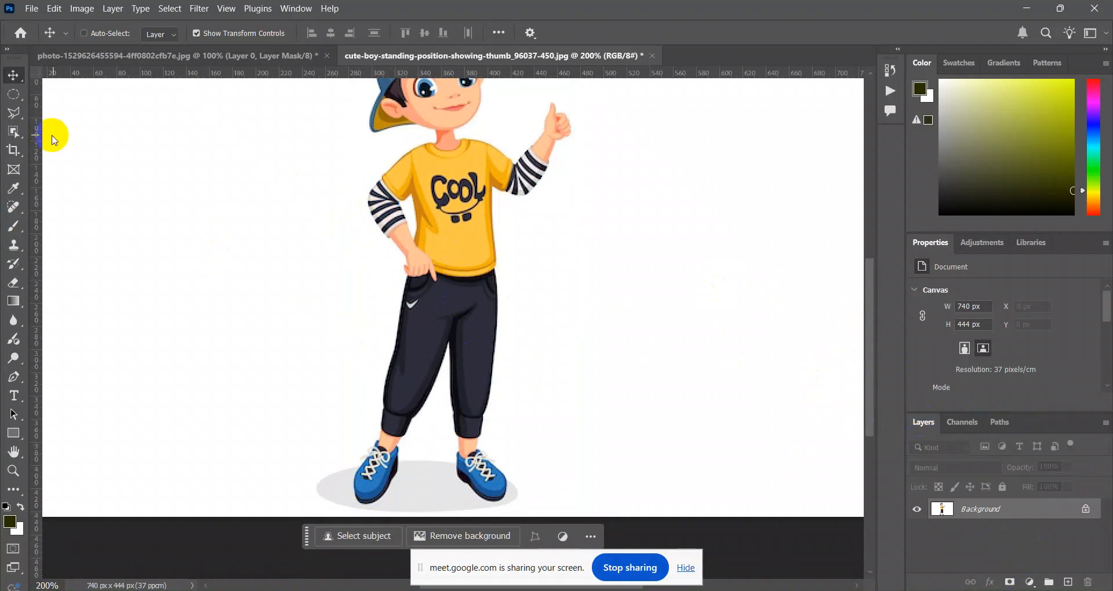
Try to trace a path around one of the boy's shoes with the Pen tool.
{"action": "left_click", "coordinate": [13, 379]}
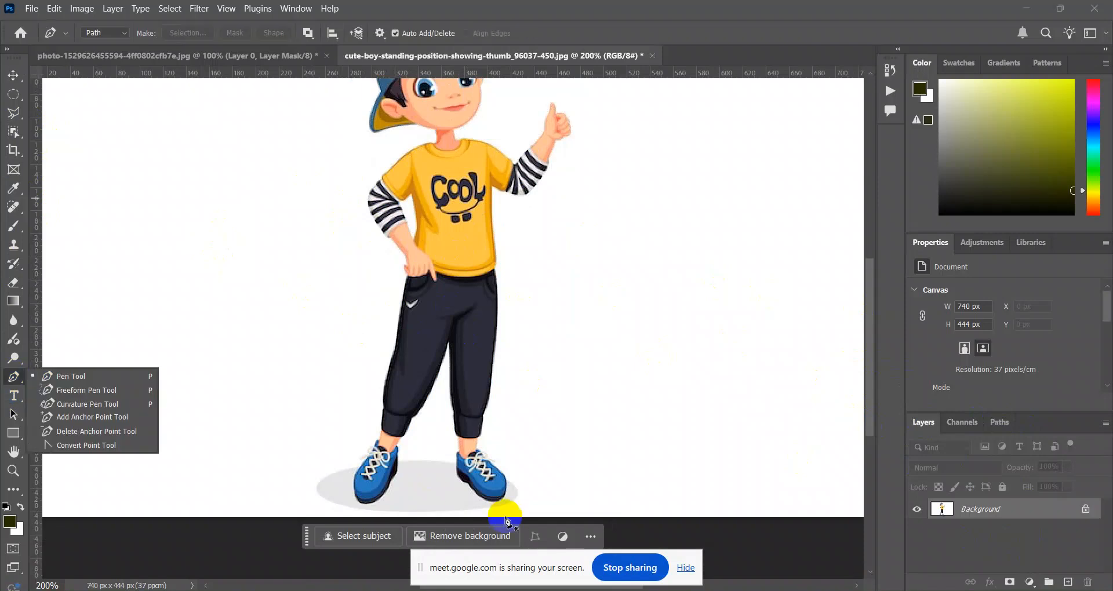
{"action": "left_click", "coordinate": [398, 471]}
{"action": "left_click", "coordinate": [384, 500]}
{"action": "left_click", "coordinate": [350, 455]}
{"action": "left_click", "coordinate": [389, 427]}
{"action": "left_click", "coordinate": [397, 470]}
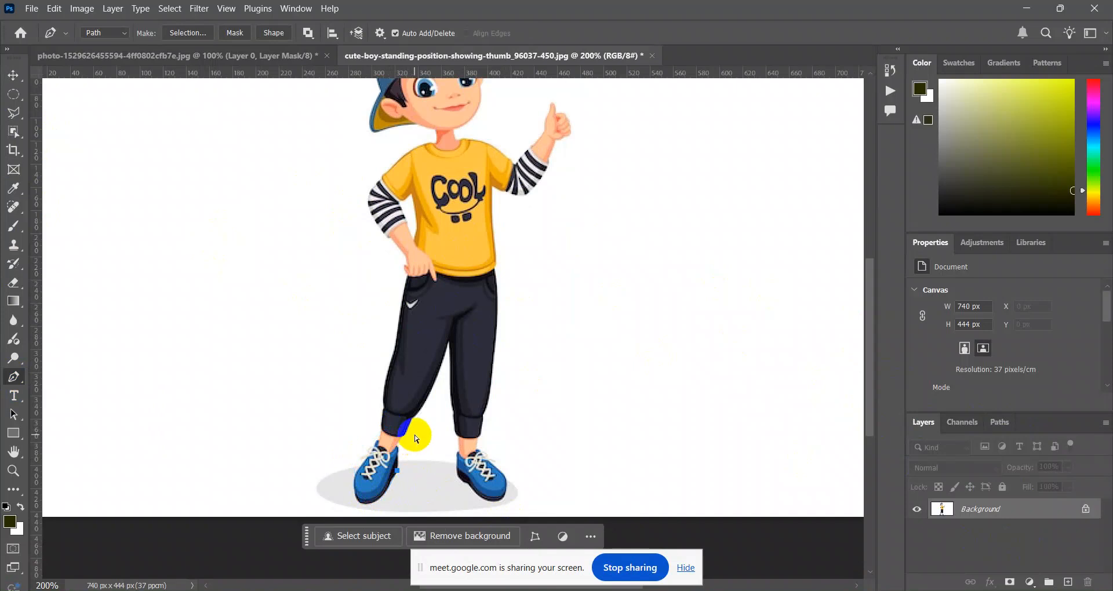
{"action": "left_click", "coordinate": [14, 75]}
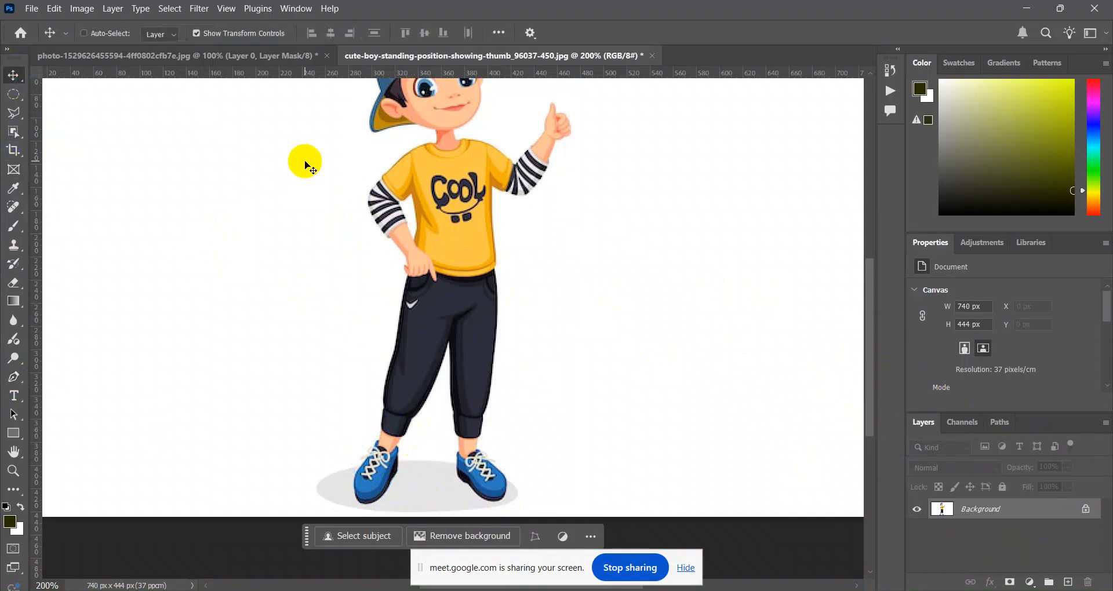
Unlock the Background layer and select the whole boy with the Object Selection tool.
{"action": "left_click", "coordinate": [1082, 510]}
{"action": "left_click", "coordinate": [15, 134]}
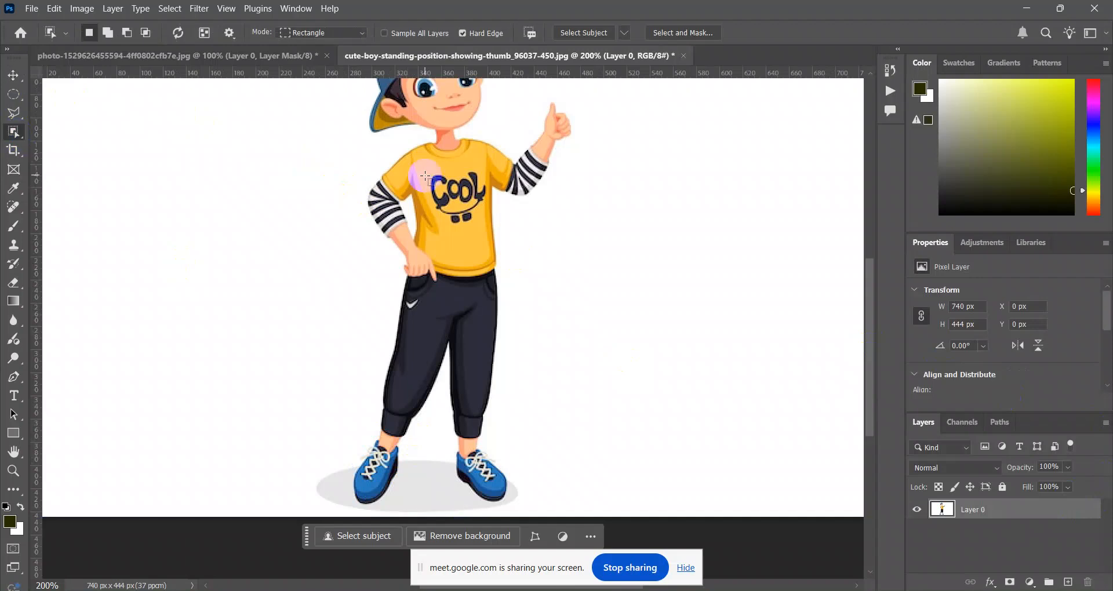
{"action": "scroll", "coordinate": [426, 177], "scroll_direction": "up", "scroll_amount": 3}
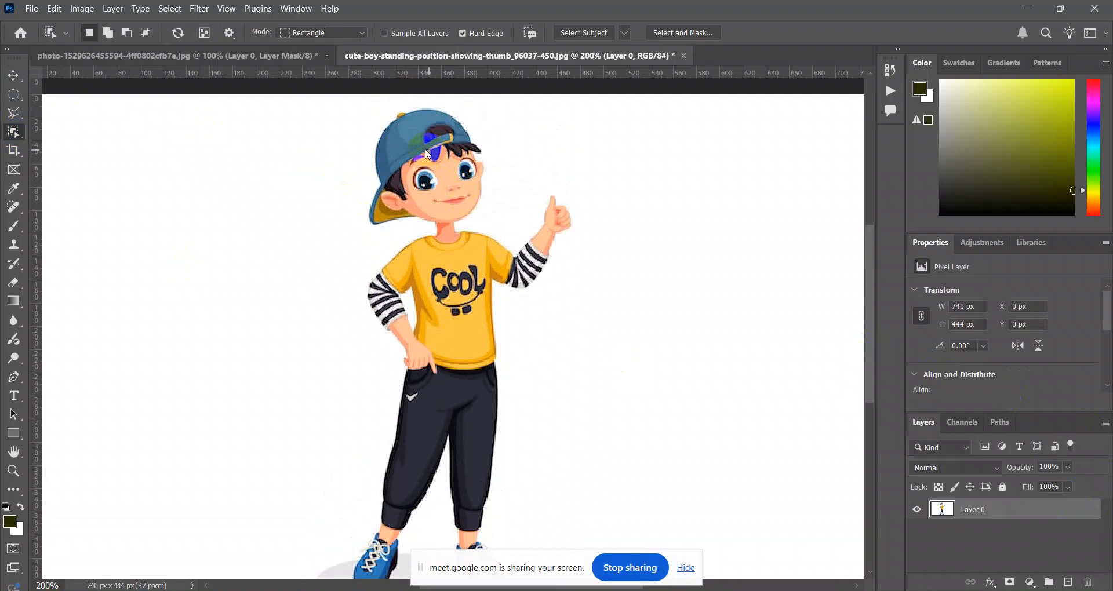
{"action": "left_click", "coordinate": [584, 35]}
{"action": "left_click", "coordinate": [541, 238]}
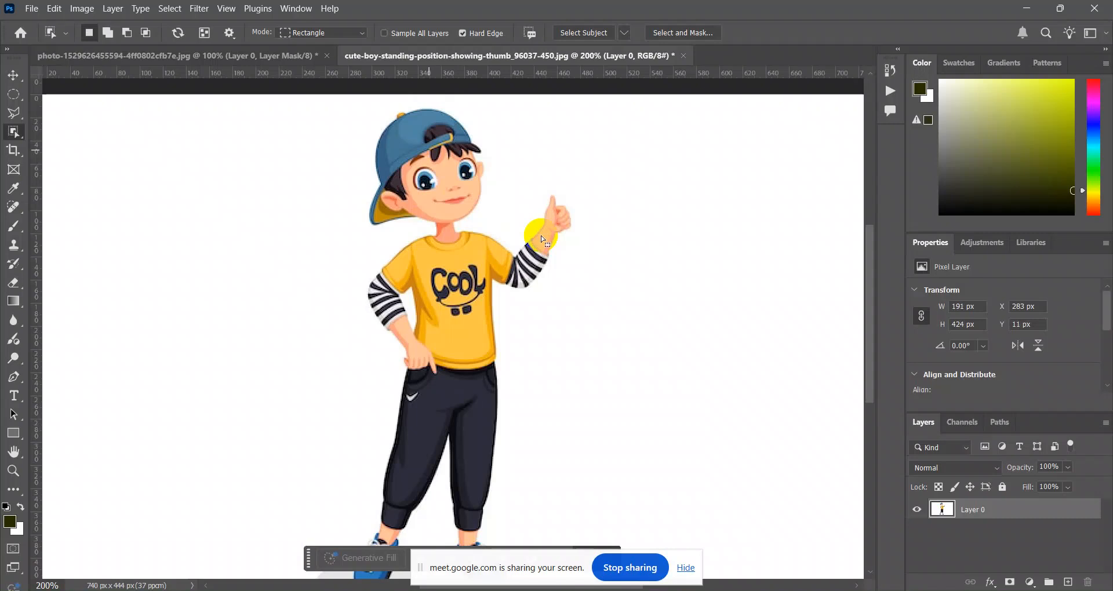
{"action": "left_click", "coordinate": [542, 238]}
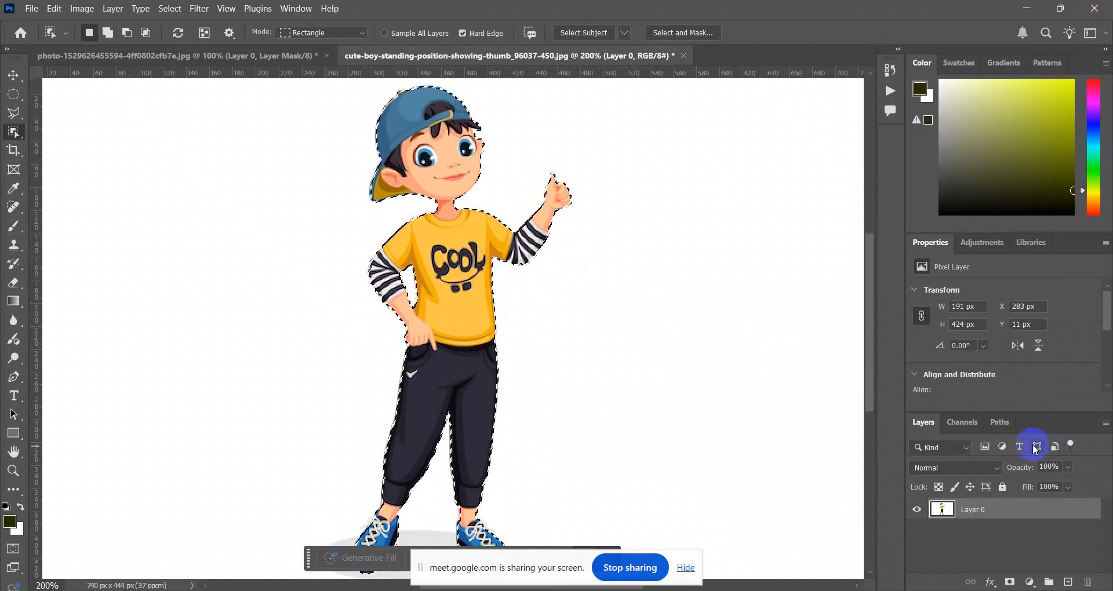
Make a work path from the selection around the boy.
{"action": "left_click", "coordinate": [999, 422]}
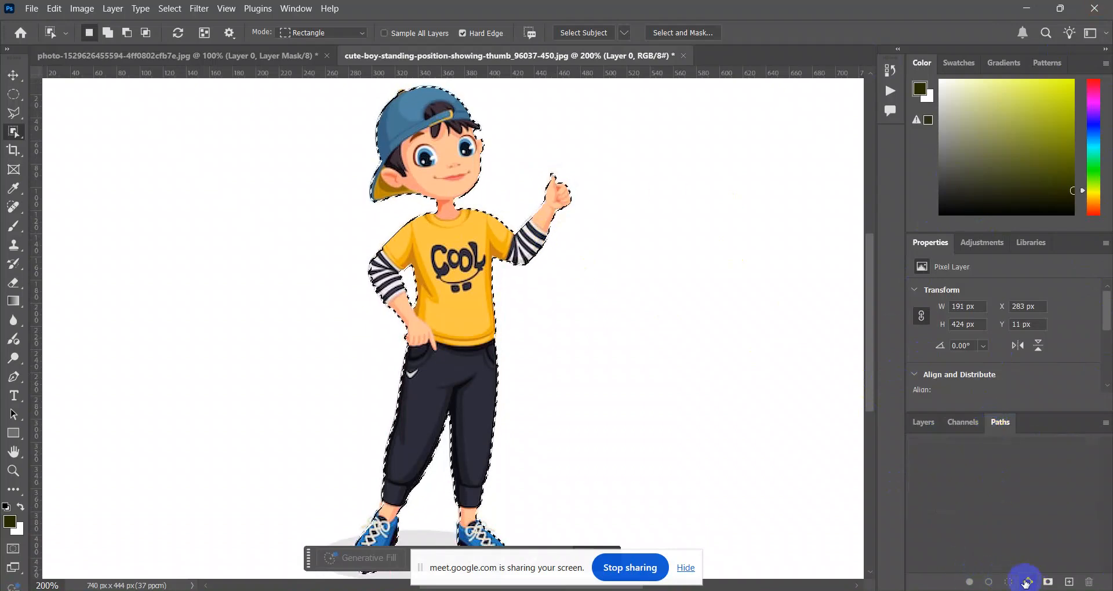
{"action": "left_click", "coordinate": [1027, 581]}
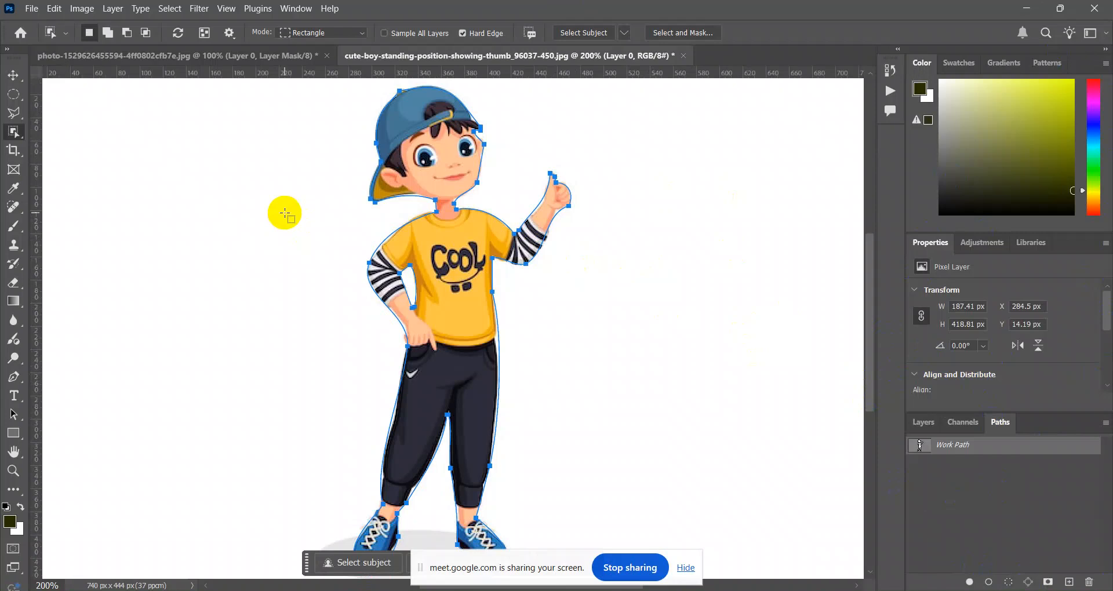
Move the path's anchor point at the shirt's edge down into the corner of the gap beside the bent arm with Direct Selection.
{"action": "key", "text": "ctrl+plus"}
{"action": "key", "text": "ctrl+plus"}
{"action": "key", "text": "ctrl+plus"}
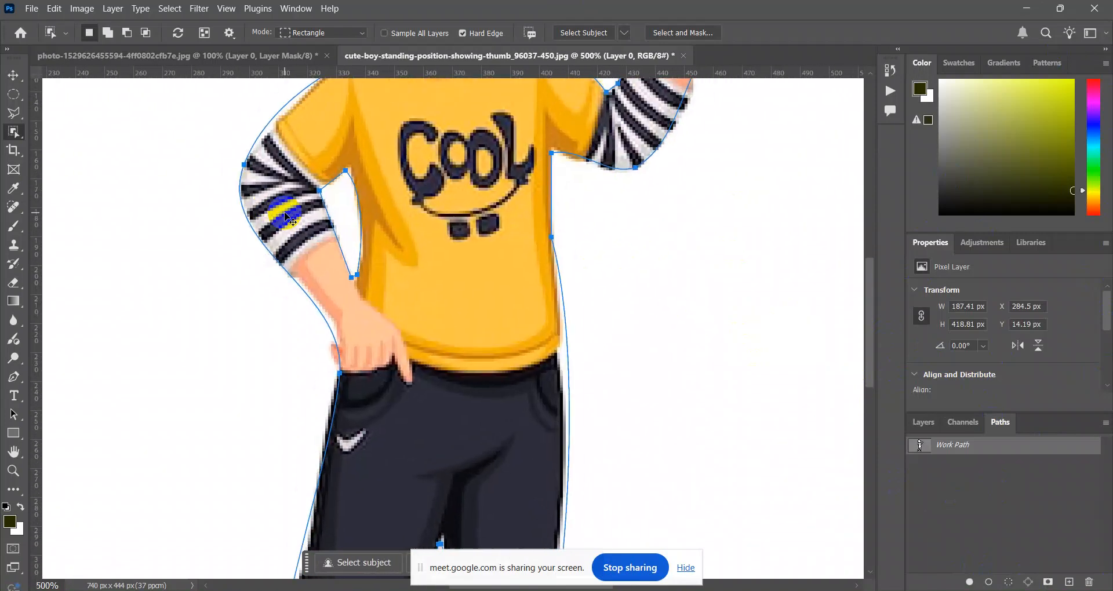
{"action": "key", "text": "ctrl+plus"}
{"action": "key", "text": "ctrl+plus"}
{"action": "key", "text": "ctrl+plus"}
{"action": "key", "text": "ctrl+plus"}
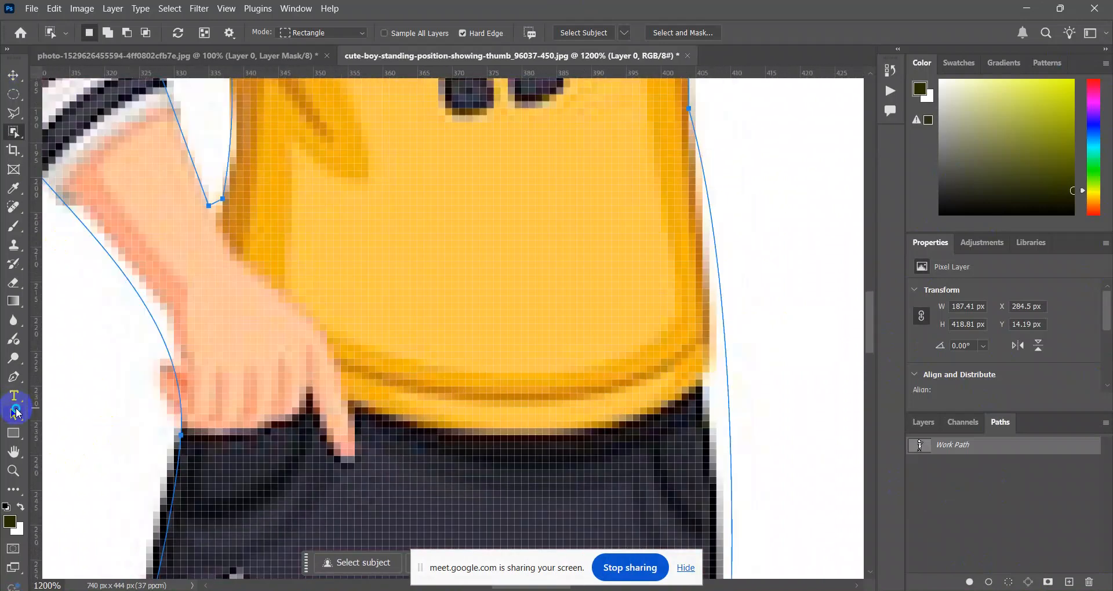
{"action": "left_click", "coordinate": [16, 413]}
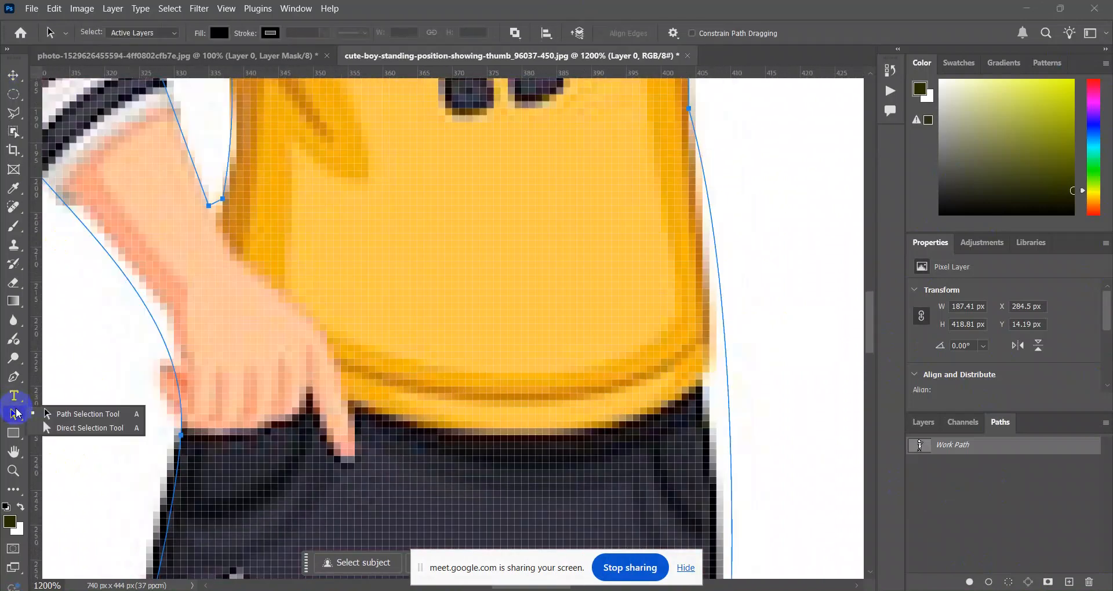
{"action": "left_click", "coordinate": [100, 429]}
{"action": "left_click", "coordinate": [234, 204]}
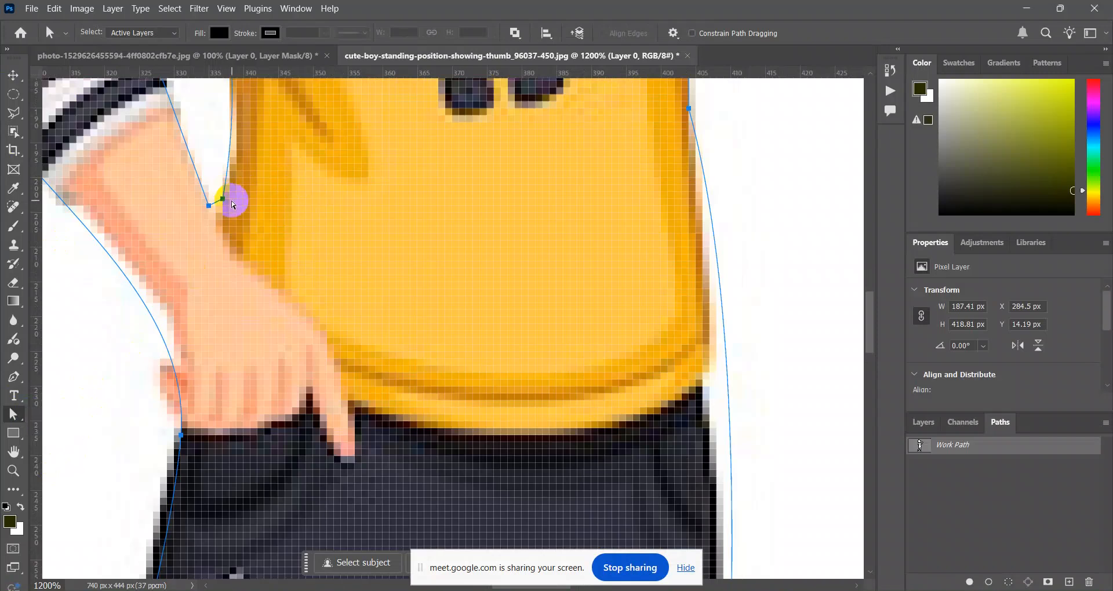
{"action": "left_click_drag", "start_coordinate": [226, 202], "coordinate": [226, 219]}
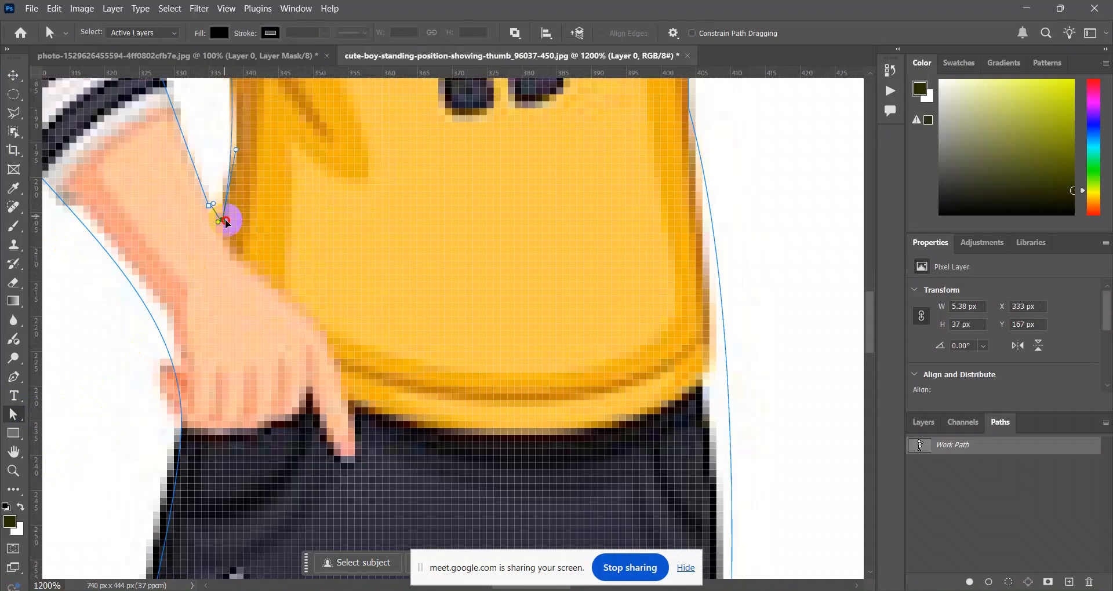
{"action": "left_click_drag", "start_coordinate": [215, 354], "coordinate": [278, 334]}
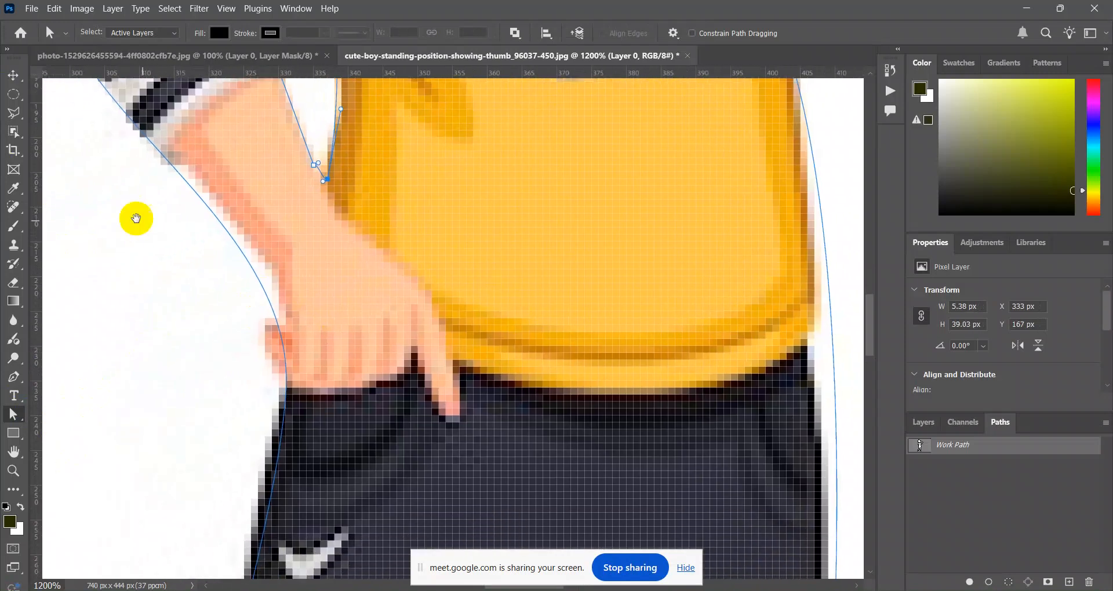
{"action": "left_click_drag", "start_coordinate": [207, 153], "coordinate": [210, 152]}
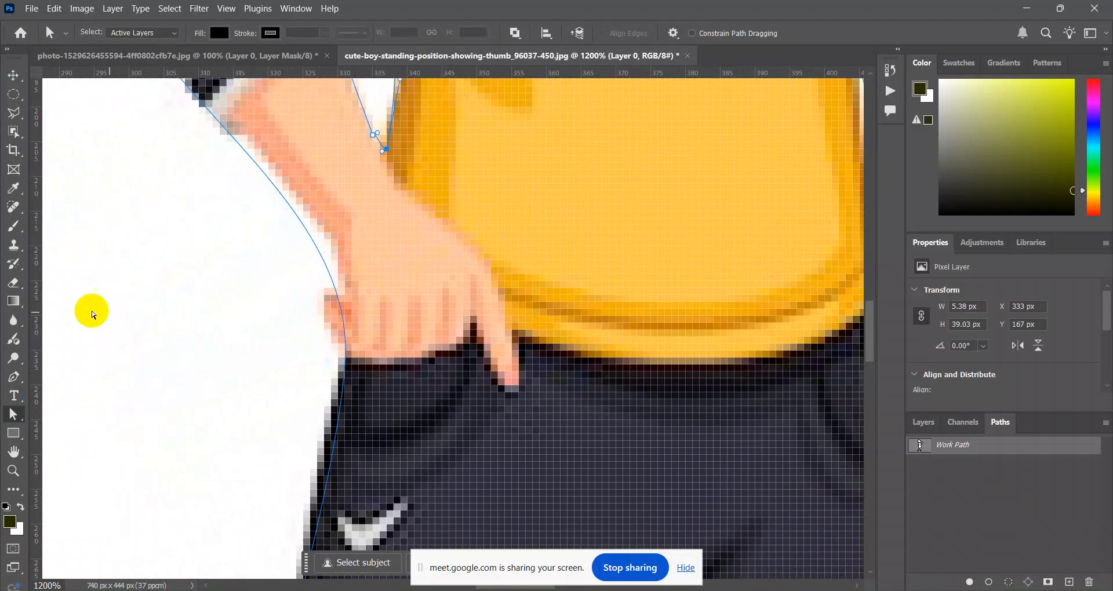
{"action": "left_click", "coordinate": [17, 381]}
{"action": "left_click", "coordinate": [74, 374]}
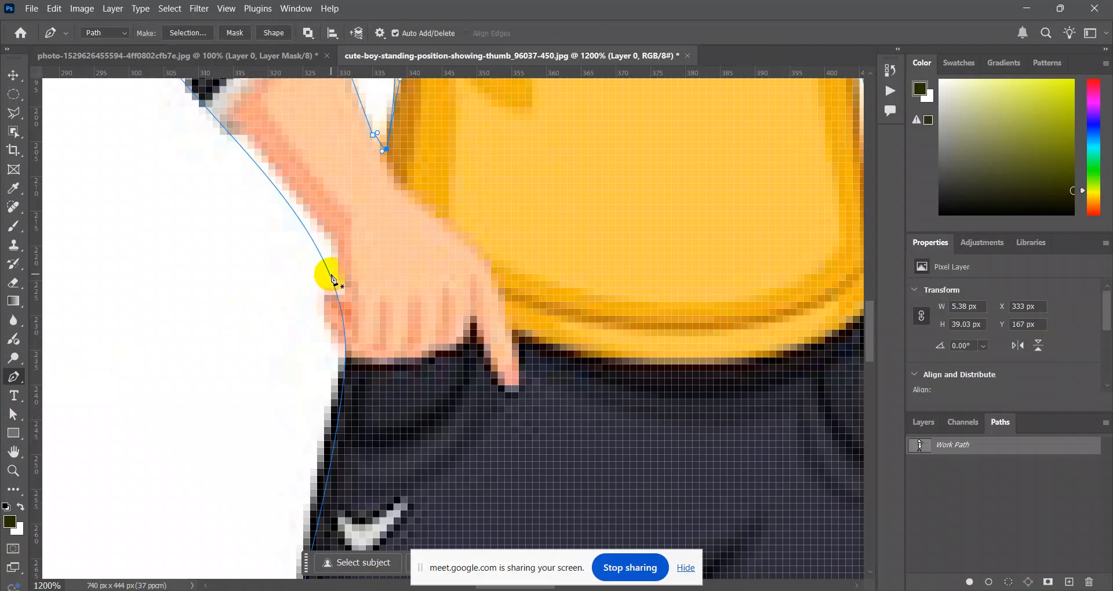
{"action": "key", "text": "ctrl+z"}
{"action": "key", "text": "ctrl+z"}
{"action": "key", "text": "ctrl+z"}
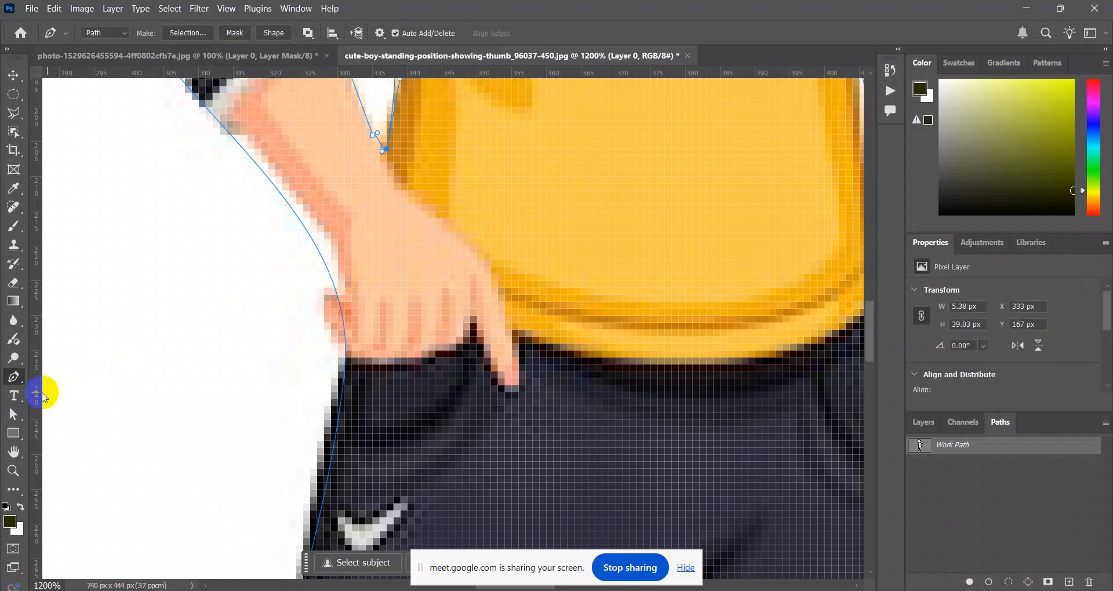
{"action": "right_click", "coordinate": [13, 414]}
{"action": "left_click", "coordinate": [55, 413]}
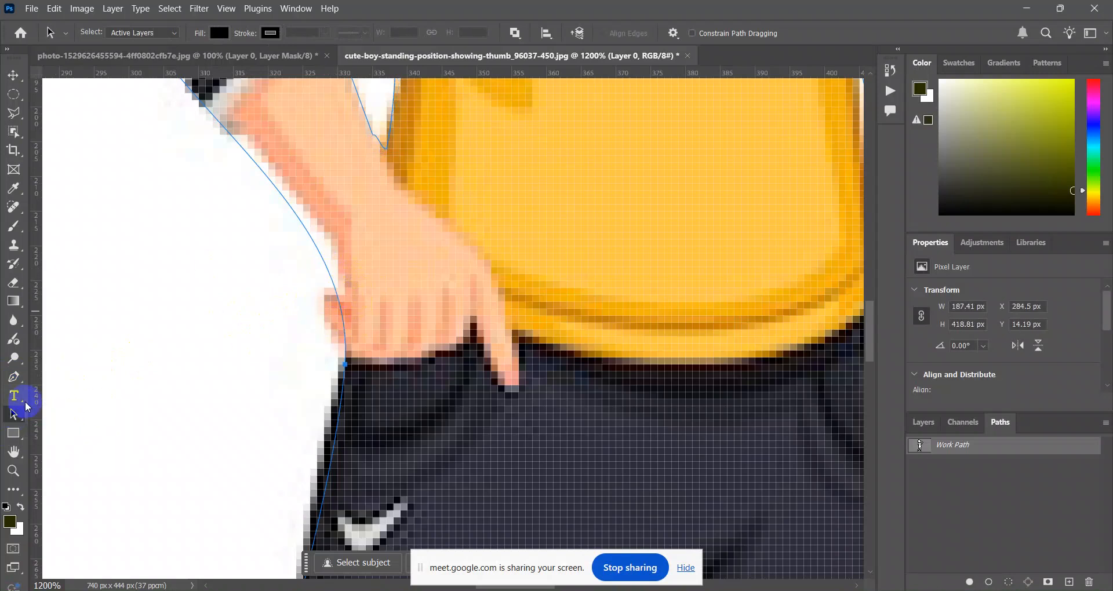
Add two anchor points to the path along the outer edge of the boy's wrist and forearm with the Pen tool.
{"action": "left_click", "coordinate": [15, 377]}
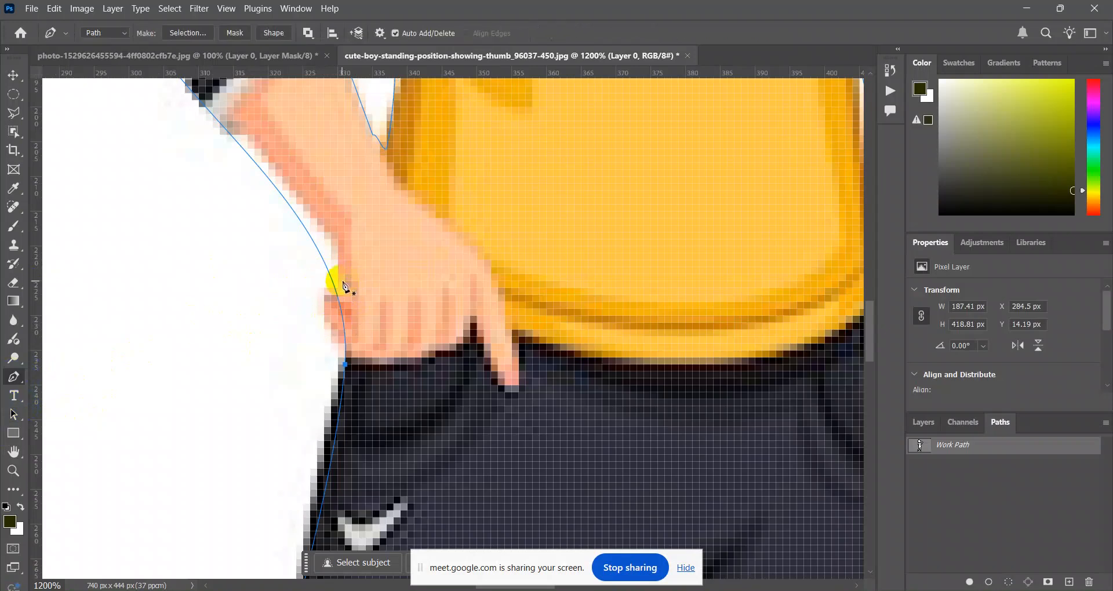
{"action": "left_click", "coordinate": [335, 288]}
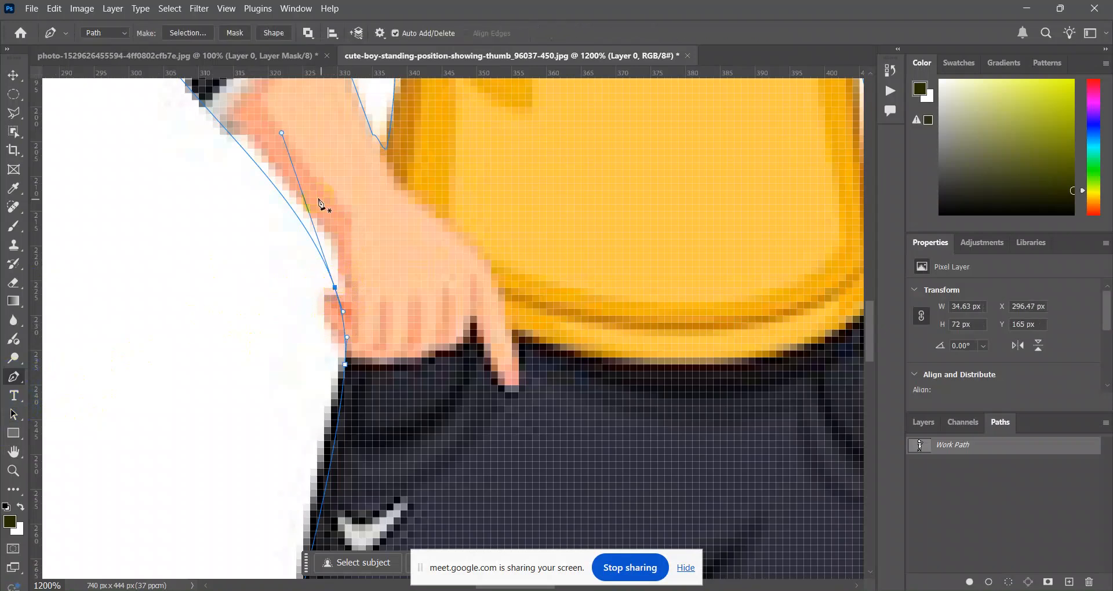
{"action": "left_click", "coordinate": [289, 205]}
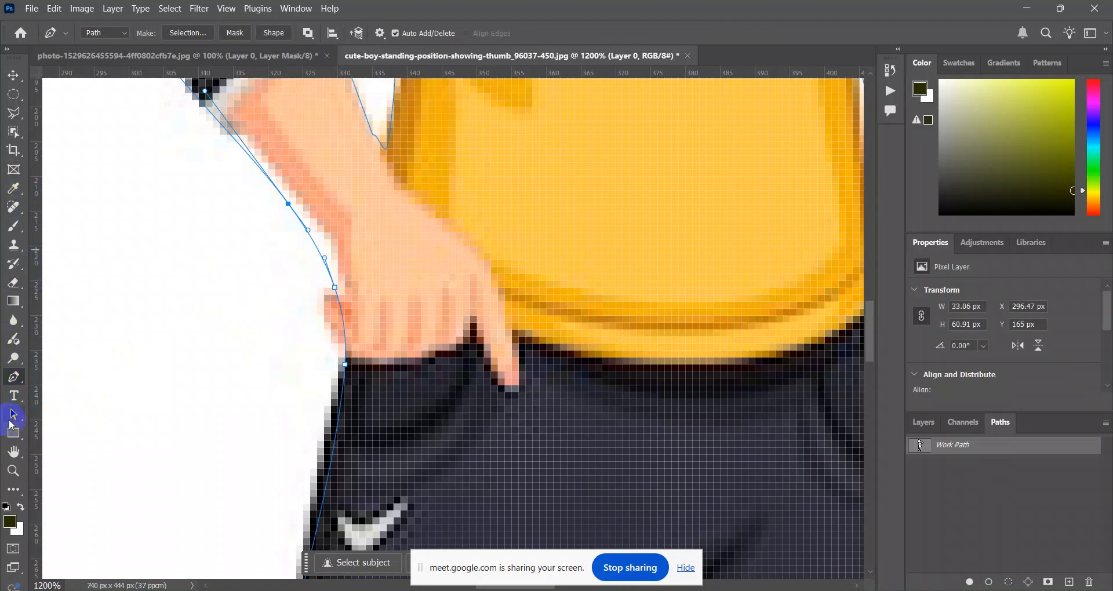
Move the anchor point beside the wrist out to the outer edge of the boy's thumb with Direct Selection.
{"action": "left_click", "coordinate": [14, 415]}
{"action": "left_click", "coordinate": [81, 429]}
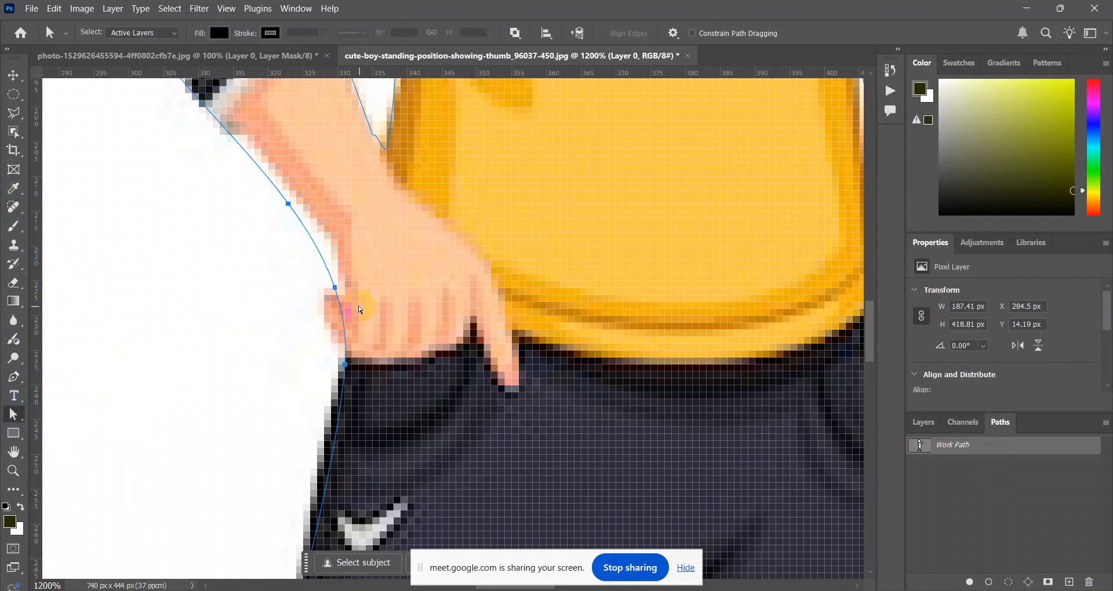
{"action": "left_click_drag", "start_coordinate": [339, 290], "coordinate": [329, 326]}
{"action": "key", "text": "z"}
{"action": "key", "text": "ctrl+z"}
{"action": "left_click_drag", "start_coordinate": [343, 314], "coordinate": [325, 321]}
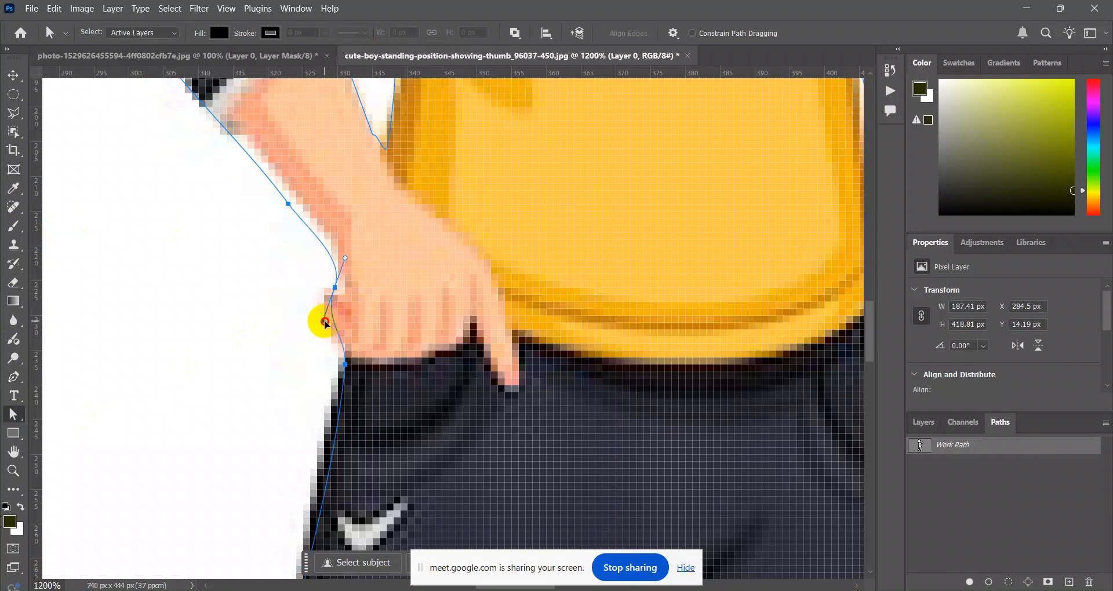
{"action": "left_click", "coordinate": [345, 365]}
{"action": "left_click", "coordinate": [342, 295]}
{"action": "left_click_drag", "start_coordinate": [338, 292], "coordinate": [324, 317]}
Add an anchor point on the path above the thumb and pull it inward to the wrist's edge.
{"action": "scroll", "coordinate": [333, 310], "scroll_direction": "up", "scroll_amount": 2}
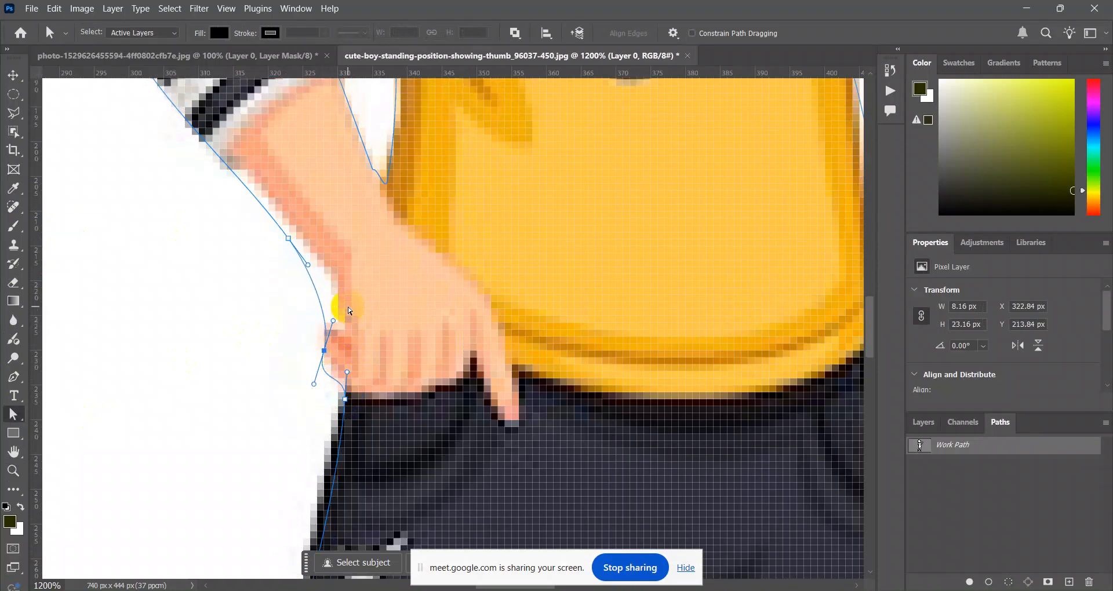
{"action": "right_click", "coordinate": [13, 414]}
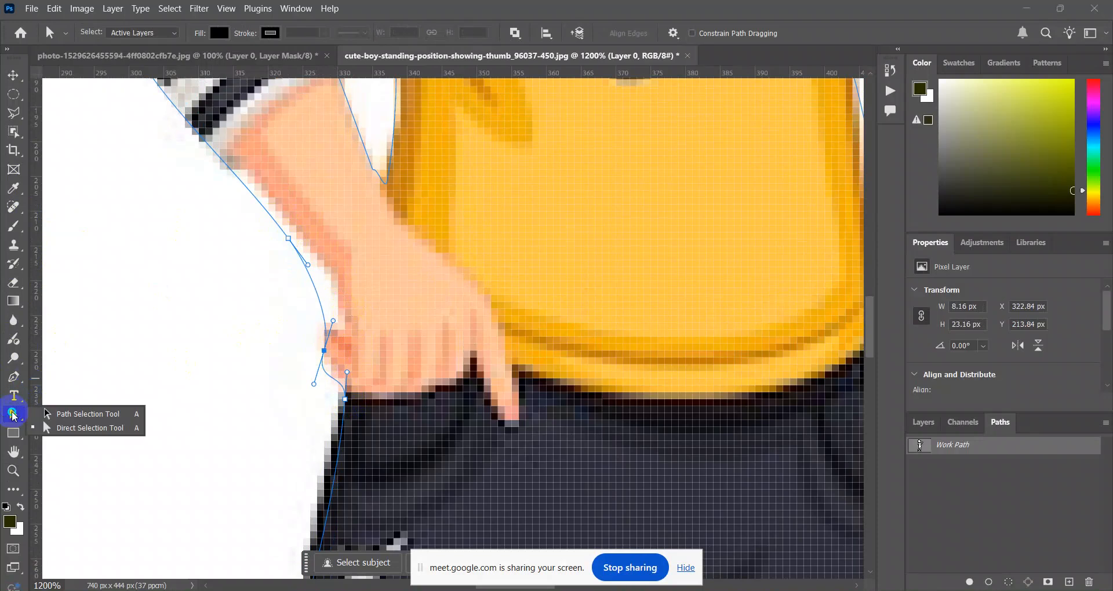
{"action": "right_click", "coordinate": [15, 379]}
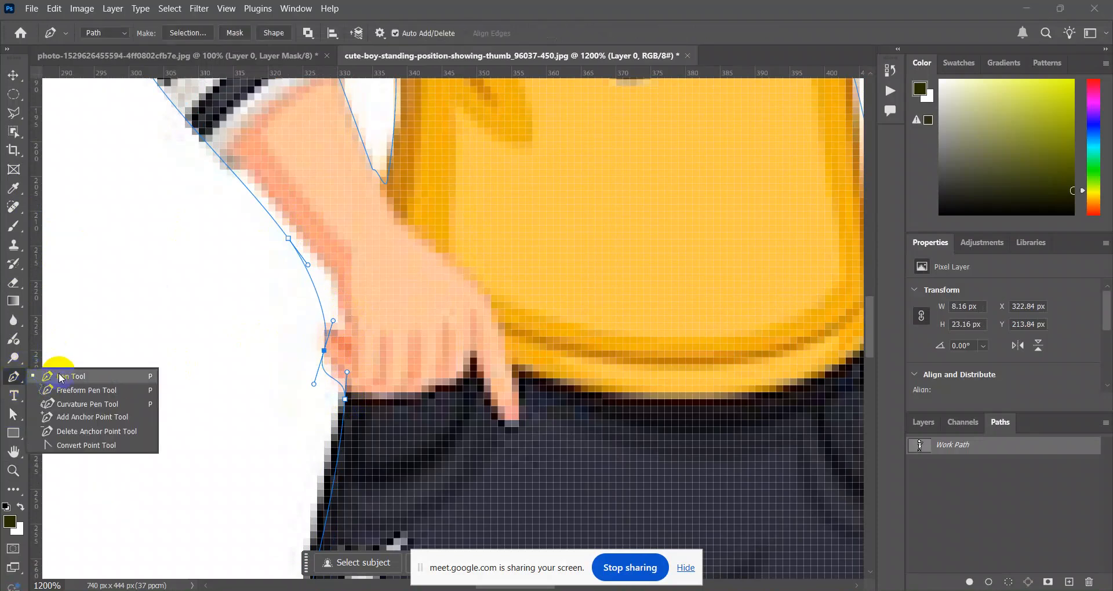
{"action": "left_click", "coordinate": [75, 426]}
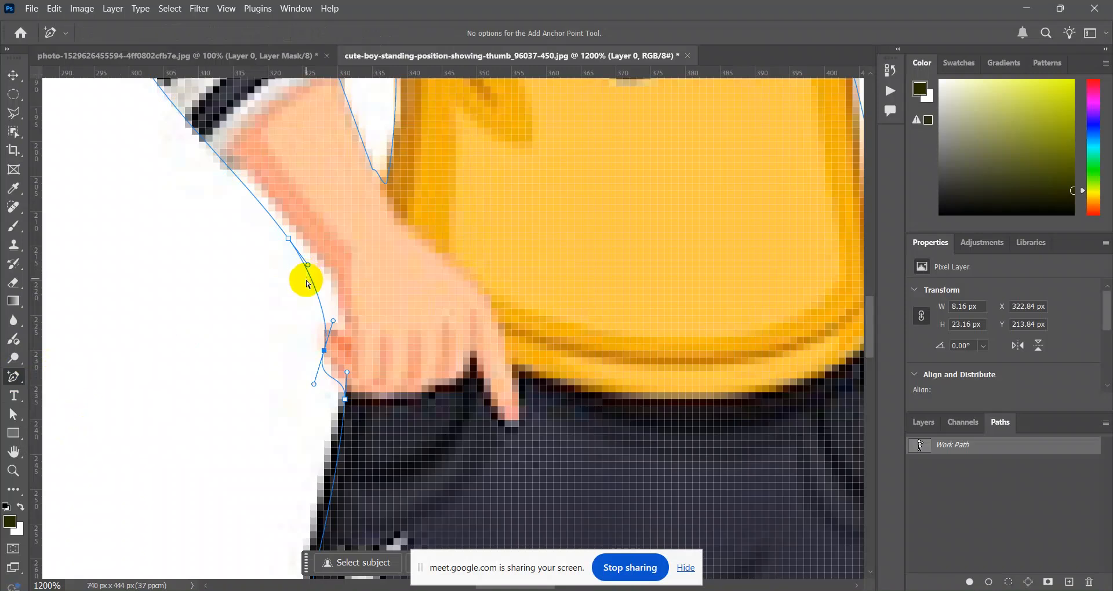
{"action": "left_click", "coordinate": [316, 288]}
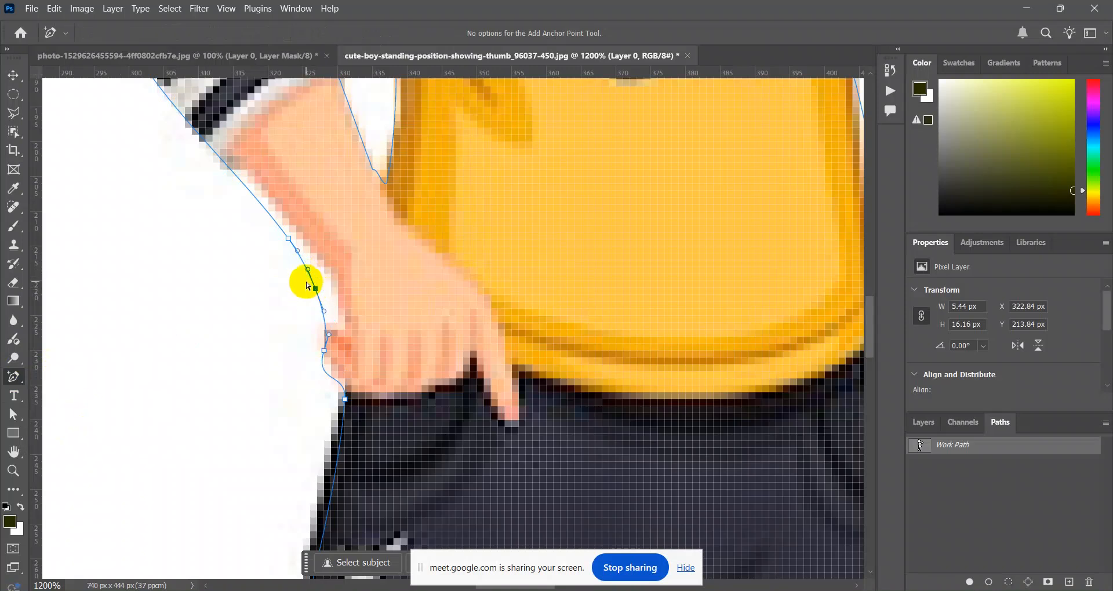
{"action": "left_click_drag", "start_coordinate": [316, 289], "coordinate": [329, 283]}
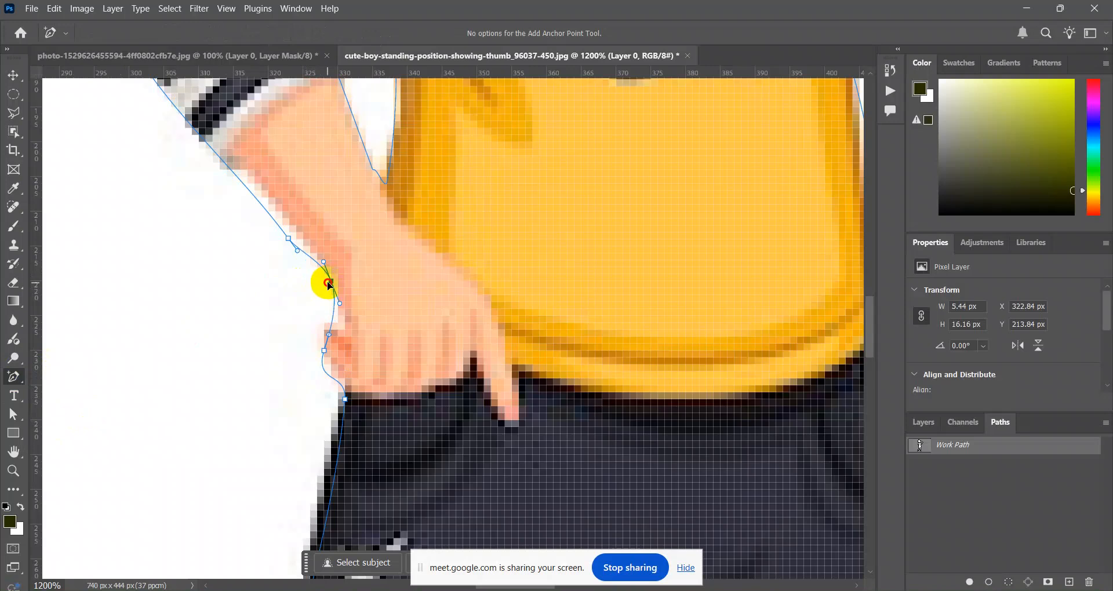
Reposition the forearm's anchor point and add another just below the striped sleeve's cuff, pulled in toward the arm.
{"action": "scroll", "coordinate": [371, 325], "scroll_direction": "up", "scroll_amount": 2}
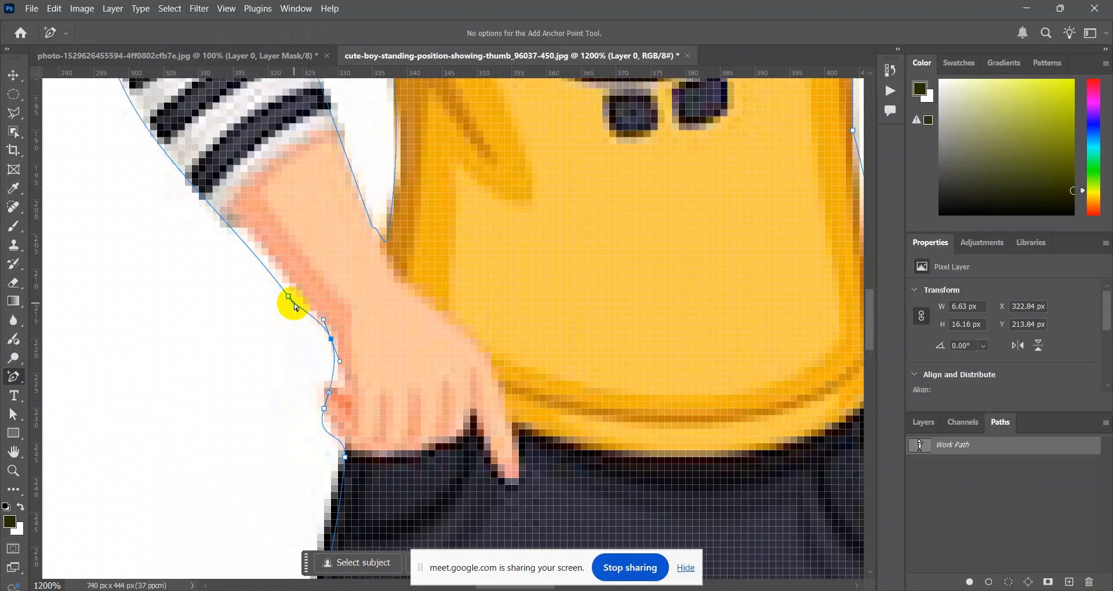
{"action": "mouse_move", "coordinate": [291, 300]}
{"action": "left_mouse_down"}
{"action": "mouse_move", "coordinate": [287, 281]}
{"action": "mouse_move", "coordinate": [284, 343]}
{"action": "left_mouse_up"}
{"action": "left_click_drag", "start_coordinate": [157, 231], "coordinate": [325, 350]}
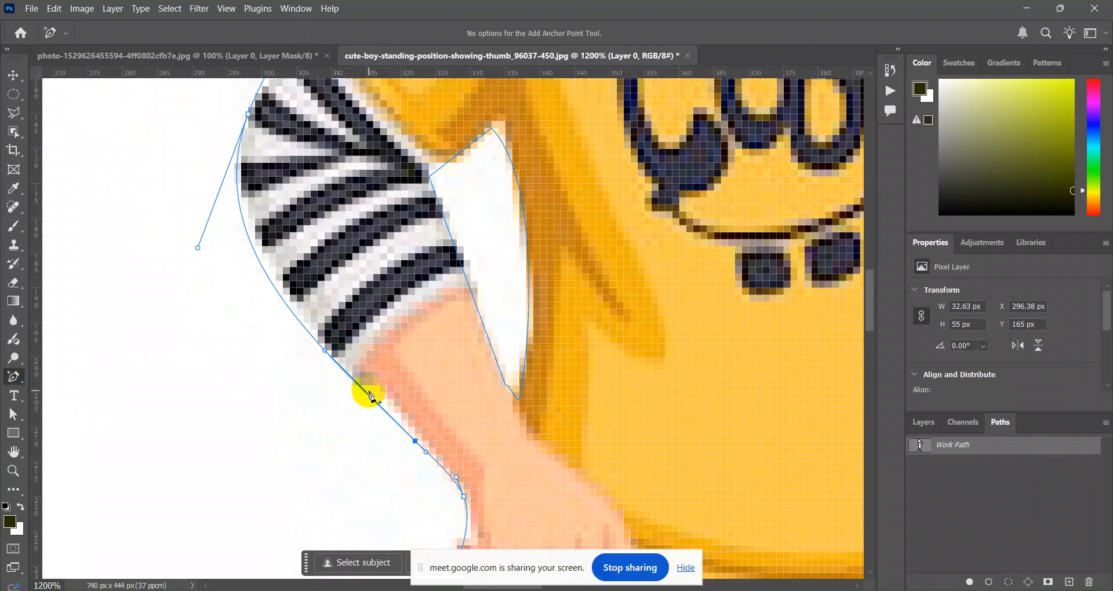
{"action": "left_click", "coordinate": [365, 390]}
{"action": "left_click_drag", "start_coordinate": [363, 390], "coordinate": [373, 385]}
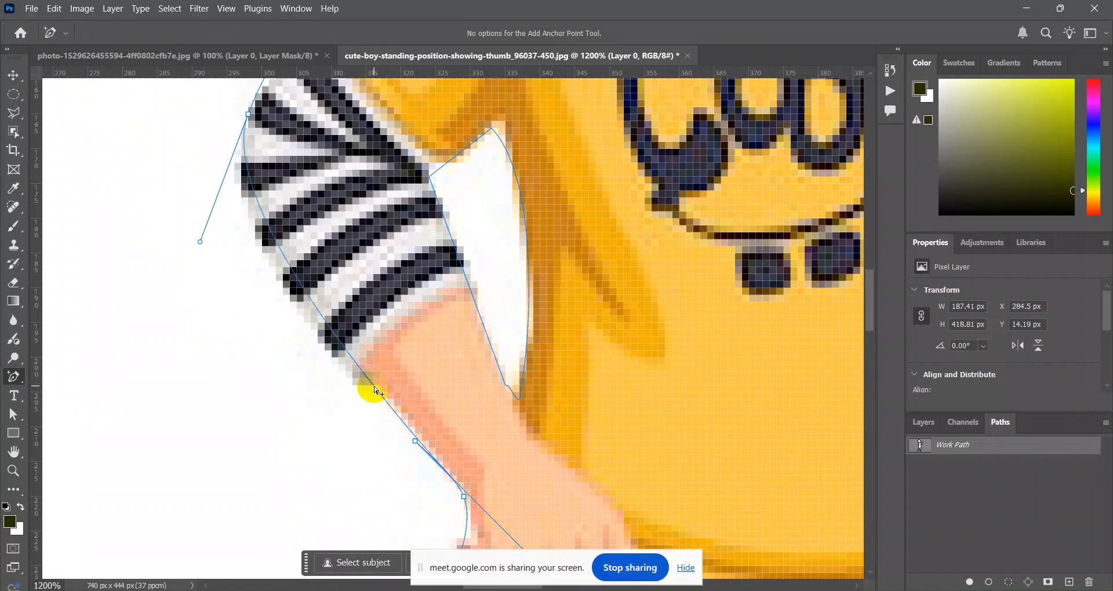
Refine the anchor point below the striped sleeve's cuff with the Pen tool.
{"action": "right_click", "coordinate": [13, 376]}
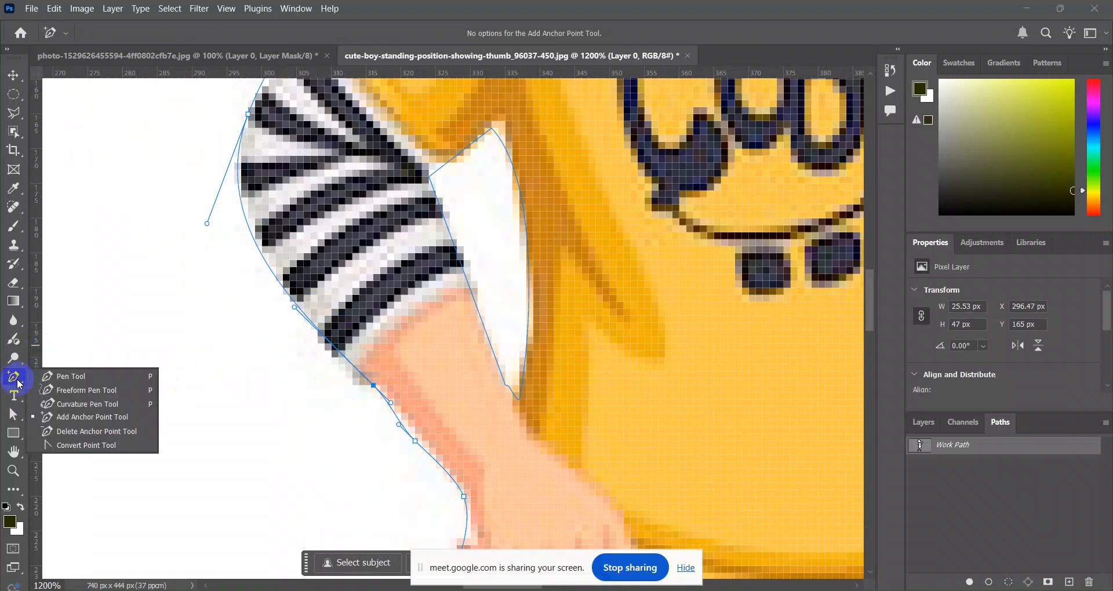
{"action": "left_click", "coordinate": [80, 454]}
{"action": "right_click", "coordinate": [14, 377]}
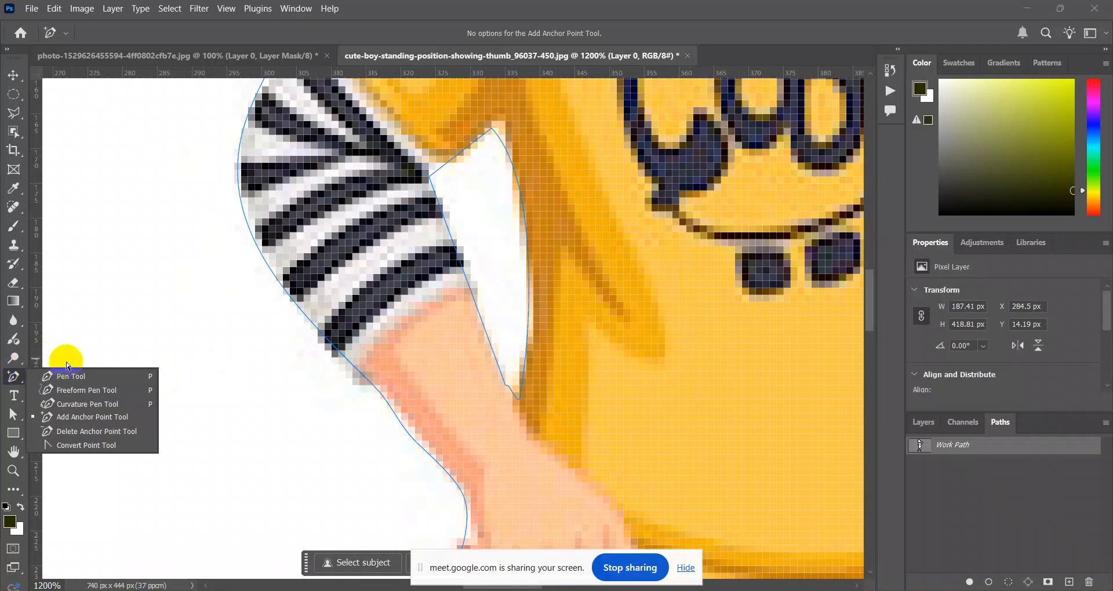
{"action": "left_click", "coordinate": [75, 369]}
{"action": "left_click", "coordinate": [364, 391]}
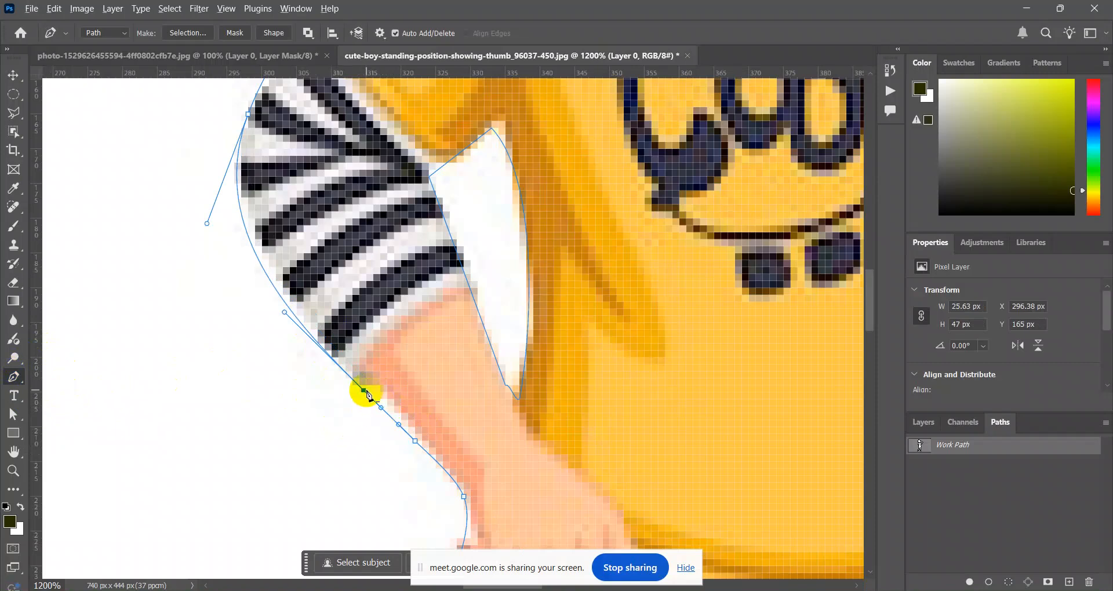
{"action": "left_click", "coordinate": [363, 390]}
Review the path along the sleeve and shoulder and around the whole boy.
{"action": "scroll", "coordinate": [363, 388], "scroll_direction": "up", "scroll_amount": 5}
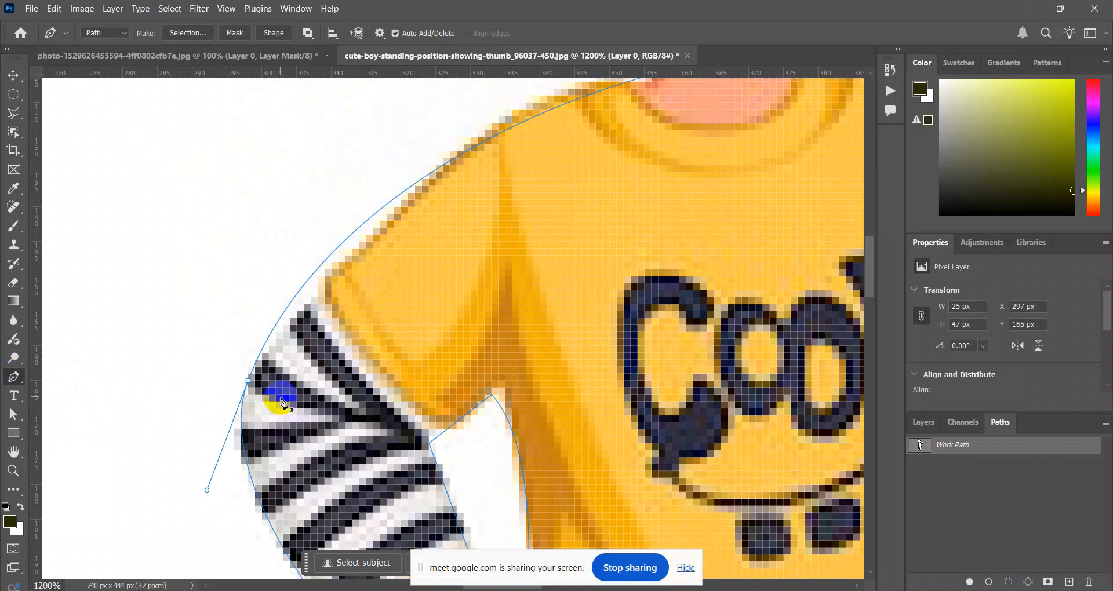
{"action": "scroll", "coordinate": [599, 311], "scroll_direction": "up", "scroll_amount": 1}
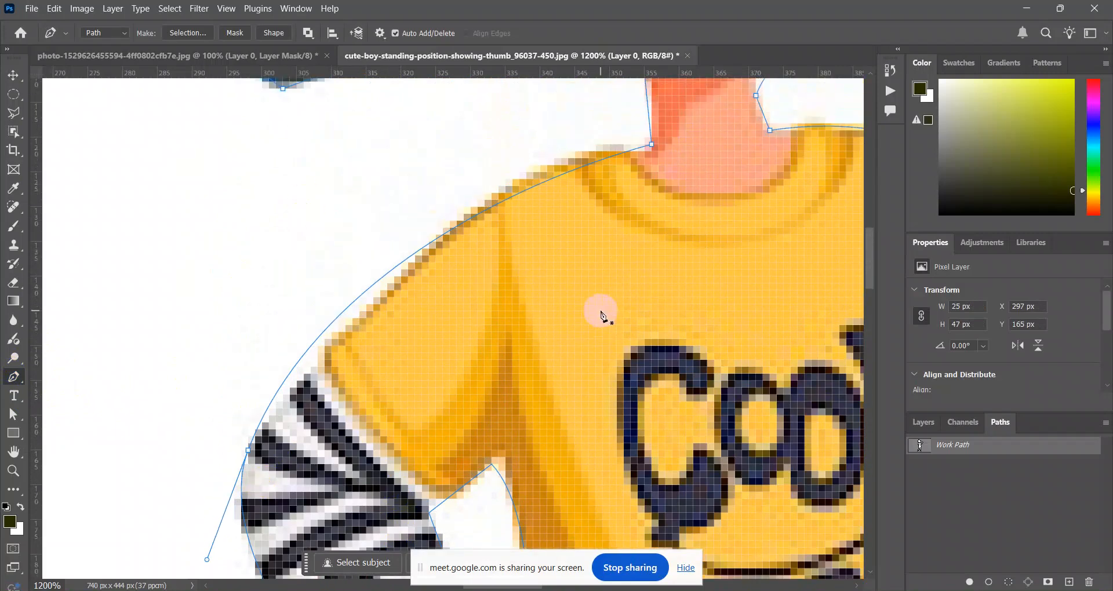
{"action": "key", "text": "ctrl+minus"}
{"action": "key", "text": "ctrl+minus"}
{"action": "key", "text": "ctrl+minus"}
{"action": "key", "text": "ctrl+minus"}
{"action": "key", "text": "ctrl+minus"}
{"action": "key", "text": "ctrl+minus"}
{"action": "key", "text": "ctrl+minus"}
{"action": "key", "text": "ctrl+minus"}
{"action": "key", "text": "ctrl+minus"}
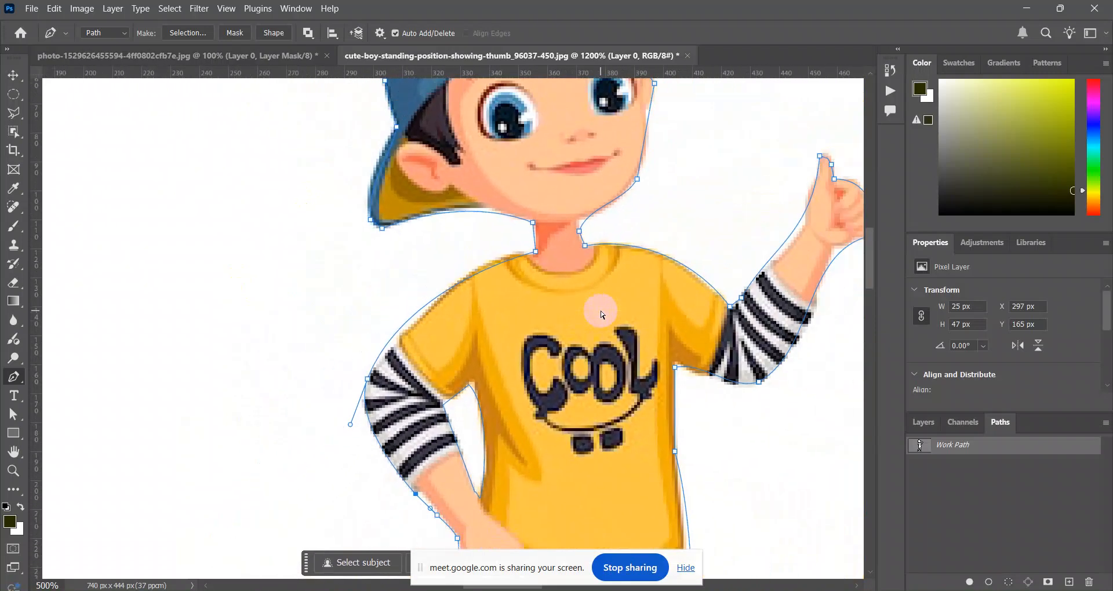
{"action": "key", "text": "ctrl+minus"}
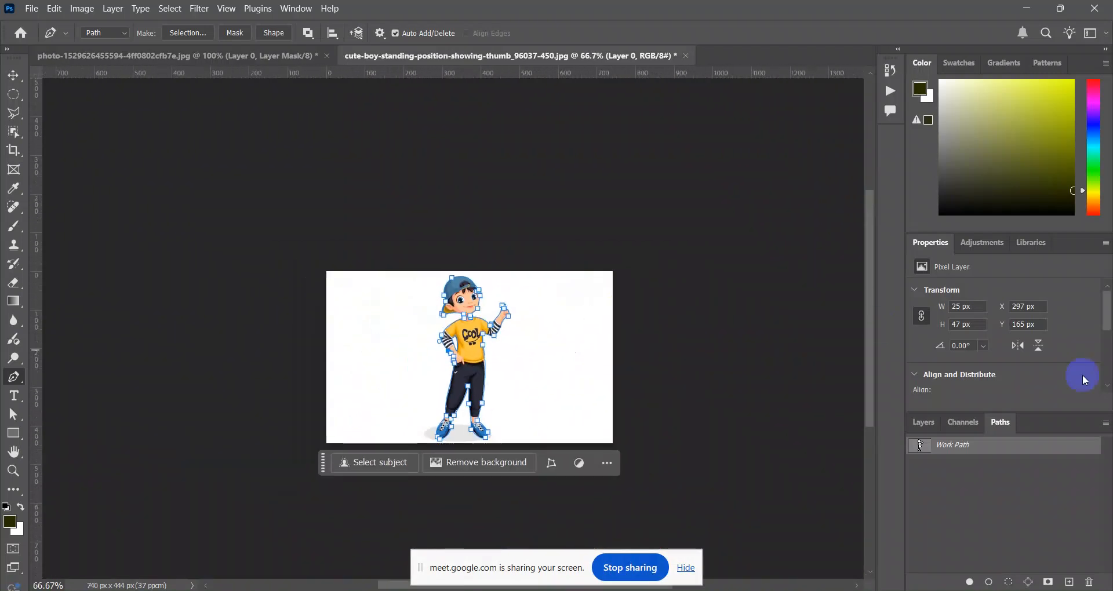
Try adding a layer mask to Layer 0 and undo it.
{"action": "left_click", "coordinate": [926, 429]}
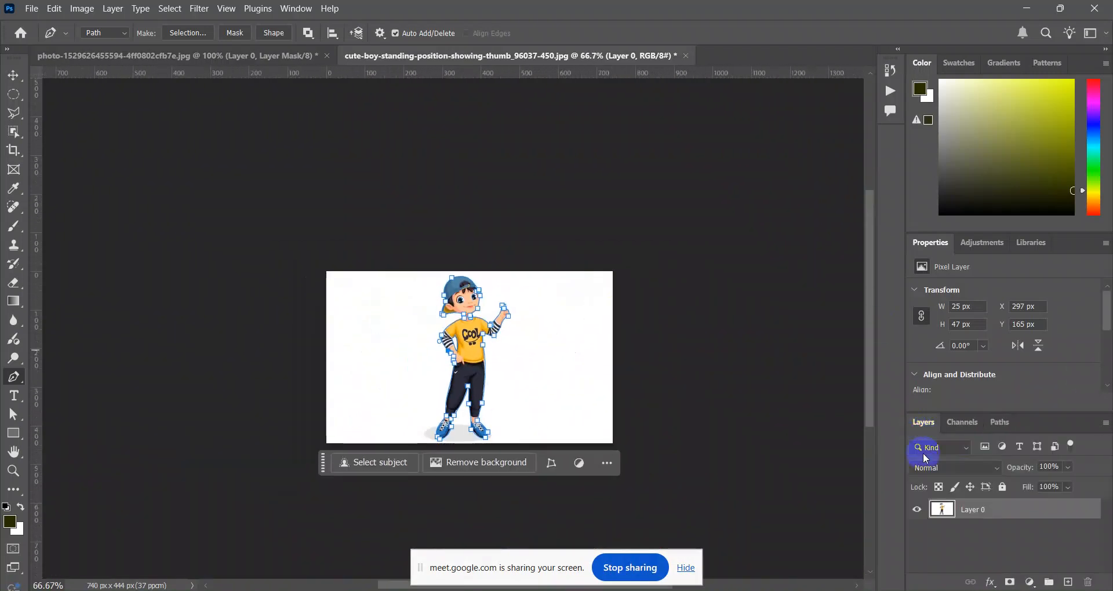
{"action": "left_click", "coordinate": [1008, 583]}
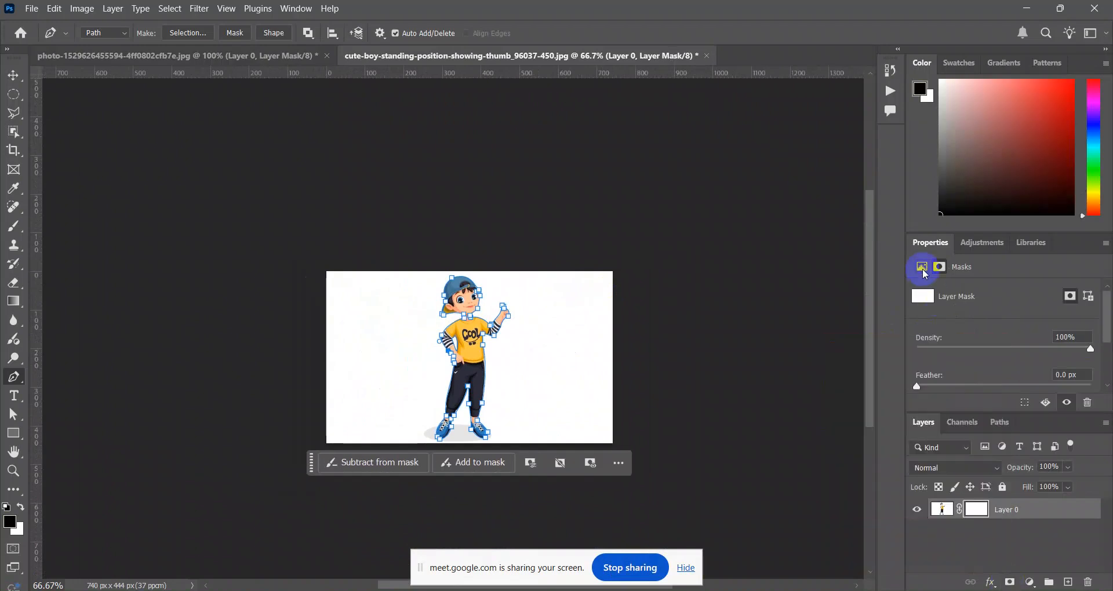
{"action": "key", "text": "ctrl+z"}
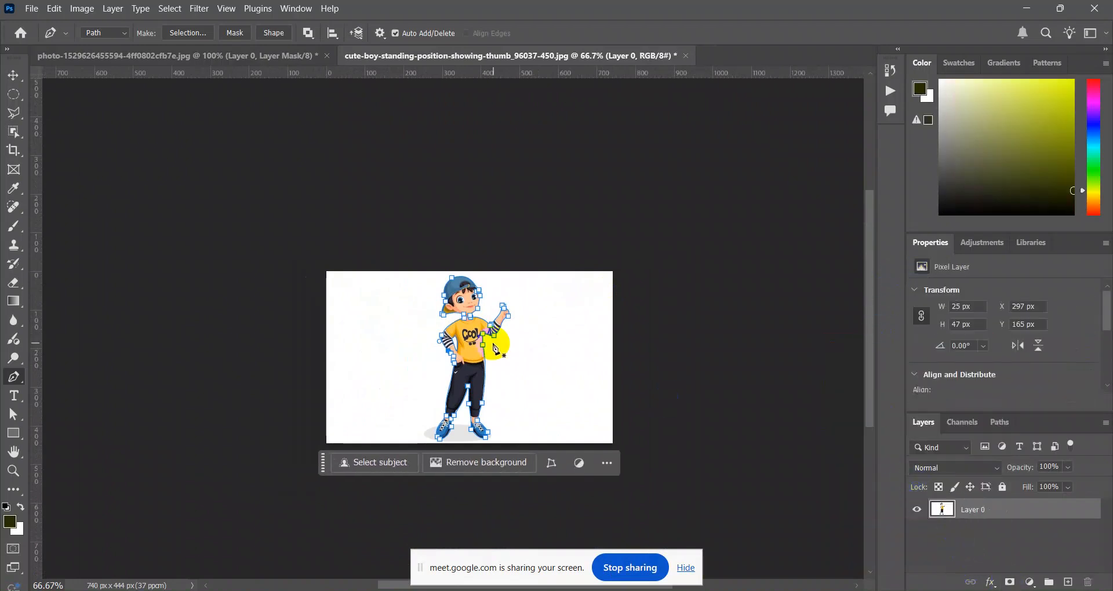
Convert the work path around the boy into a selection.
{"action": "key", "text": "ctrl+Return"}
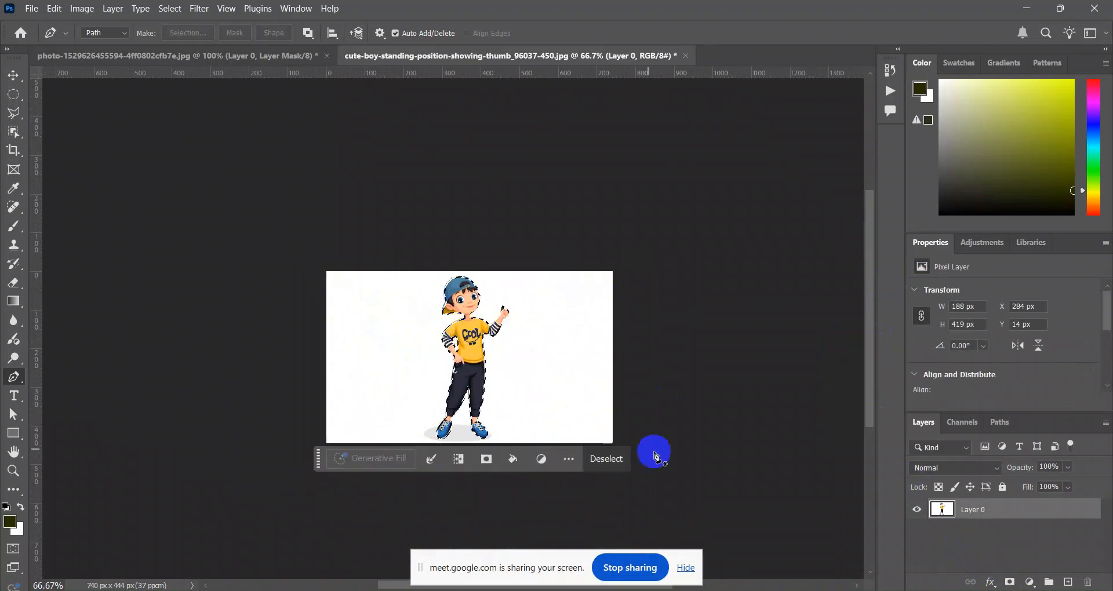
Add a layer mask to Layer 0 from the selection around the boy and activate the Move tool.
{"action": "left_click", "coordinate": [1010, 582]}
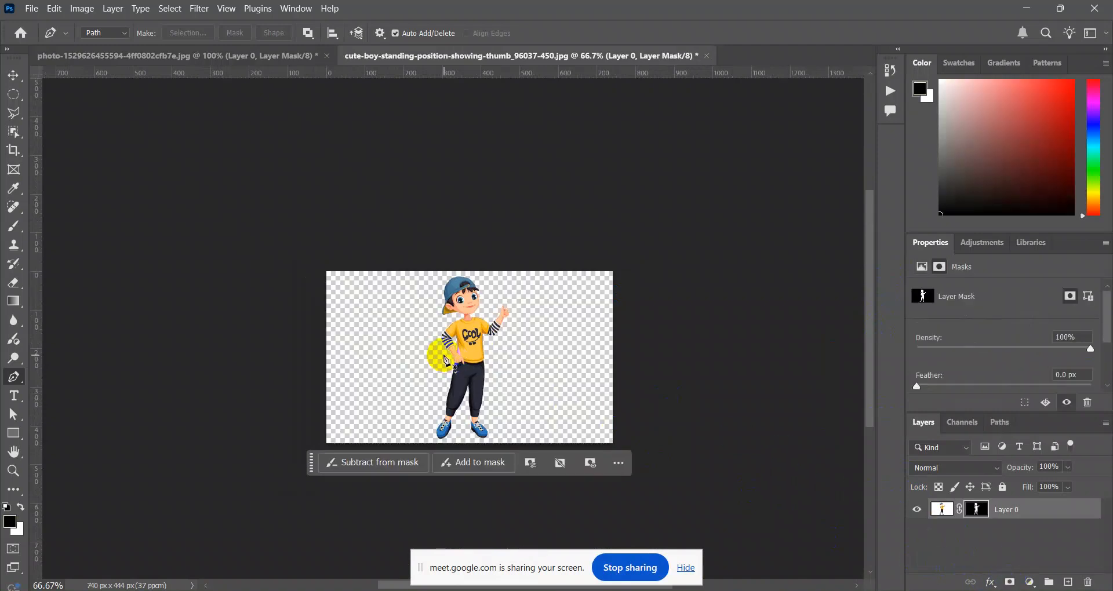
{"action": "scroll", "coordinate": [446, 359], "scroll_direction": "up", "scroll_amount": 3}
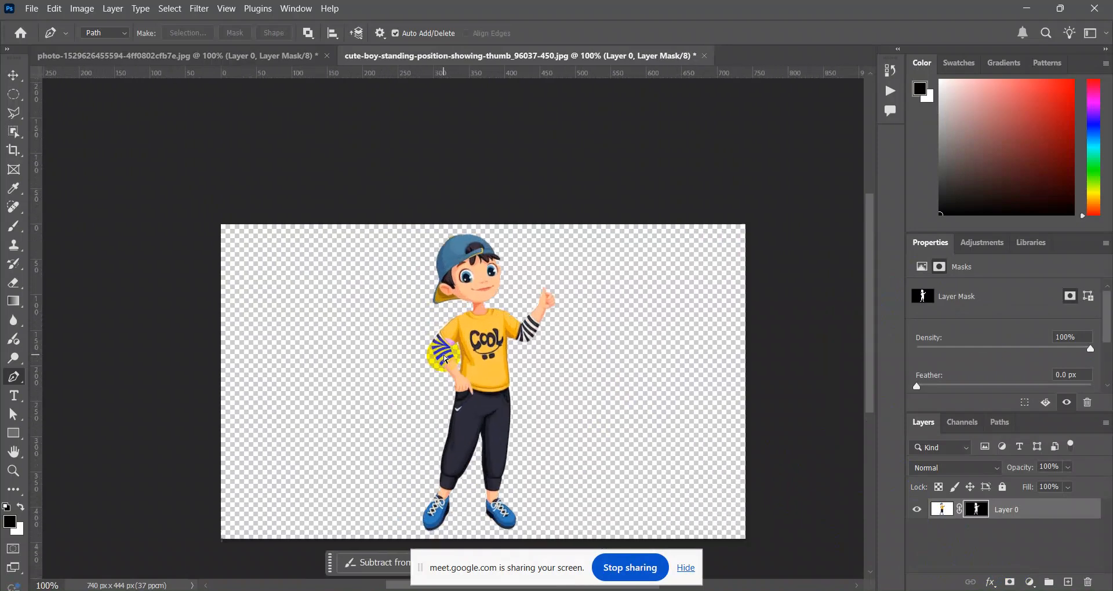
{"action": "scroll", "coordinate": [446, 359], "scroll_direction": "down", "scroll_amount": 3}
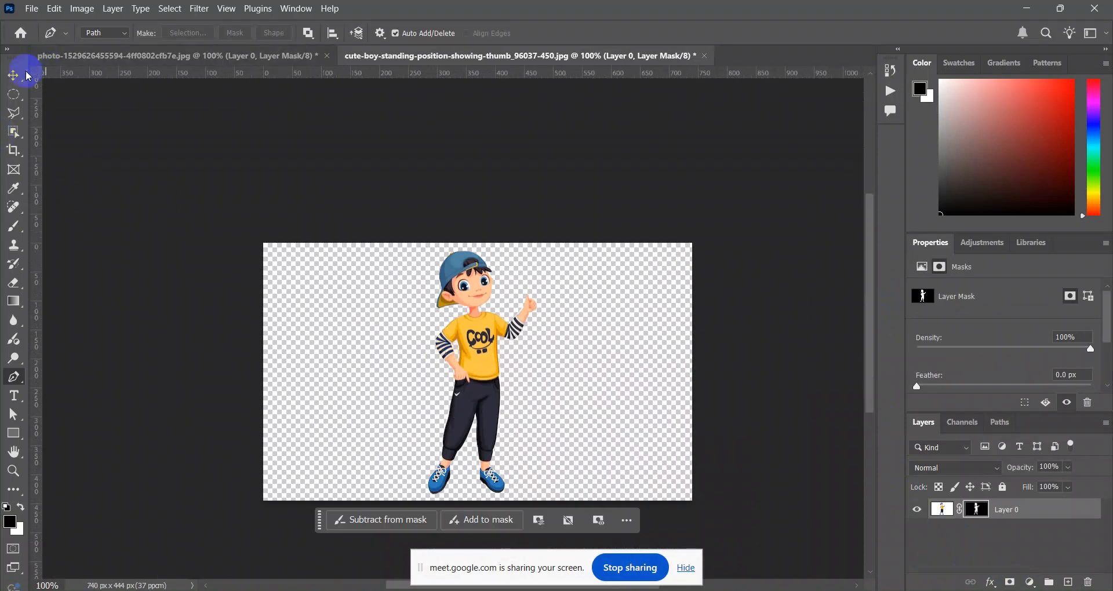
{"action": "left_click", "coordinate": [13, 77]}
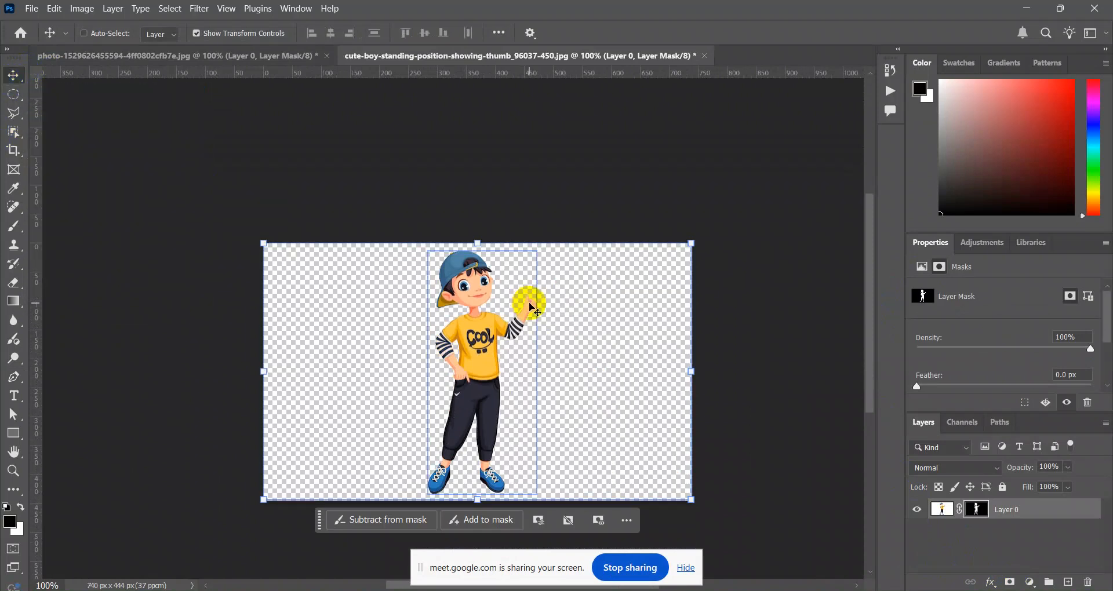
{"action": "scroll", "coordinate": [529, 303], "scroll_direction": "down", "scroll_amount": 4}
{"action": "mouse_move", "coordinate": [485, 309]}
{"action": "left_mouse_down"}
{"action": "mouse_move", "coordinate": [529, 310]}
{"action": "mouse_move", "coordinate": [487, 312]}
{"action": "left_mouse_up"}
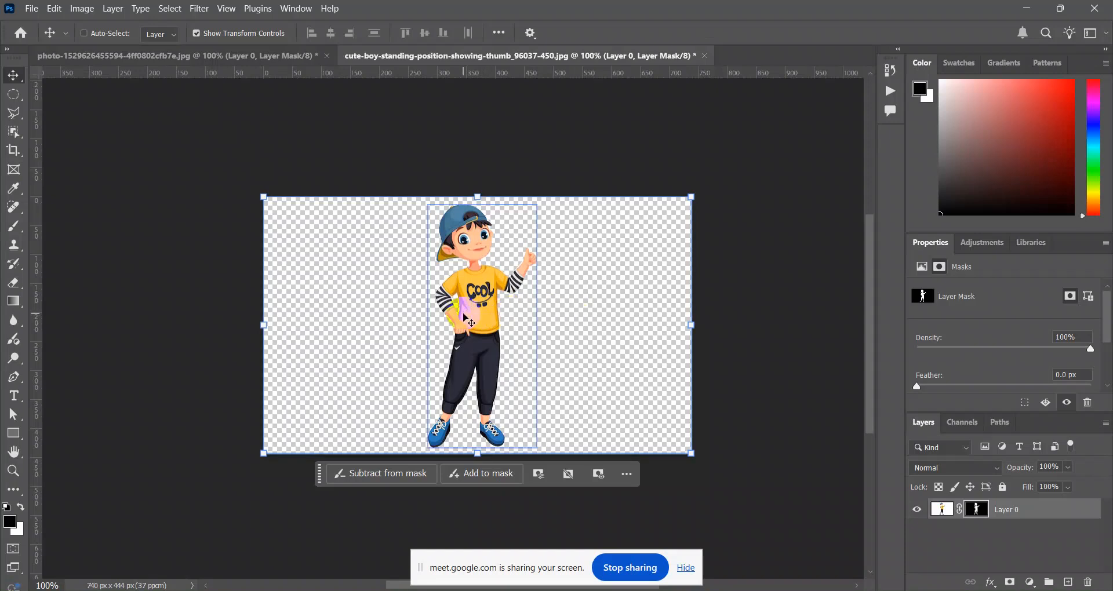
Switch to Chrome and search Google Images for "sycle" in a new tab.
{"action": "mouse_move", "coordinate": [733, 590]}
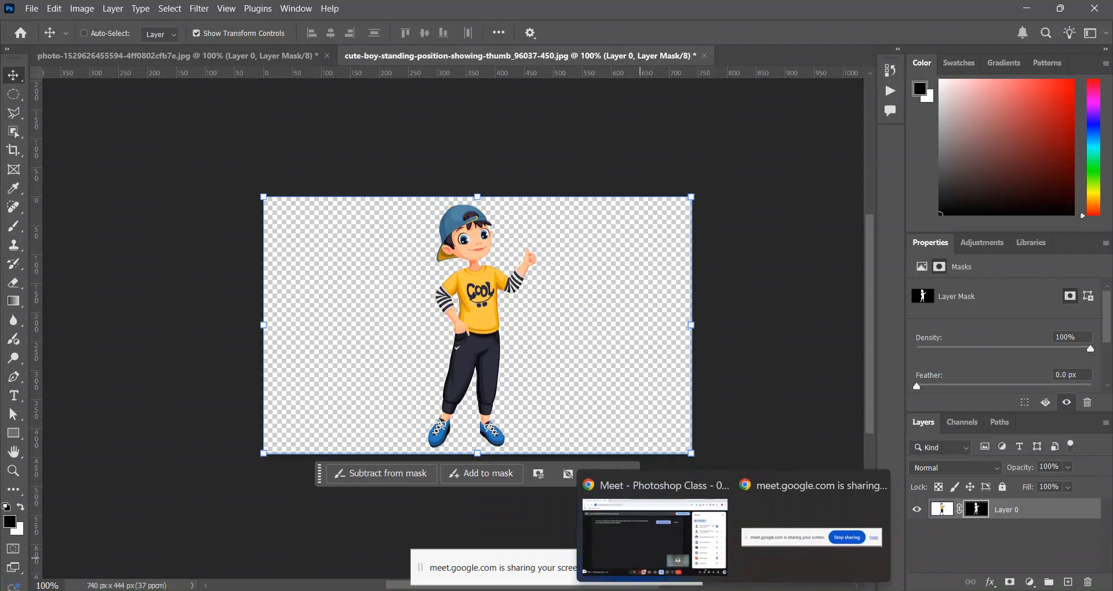
{"action": "left_click", "coordinate": [667, 531]}
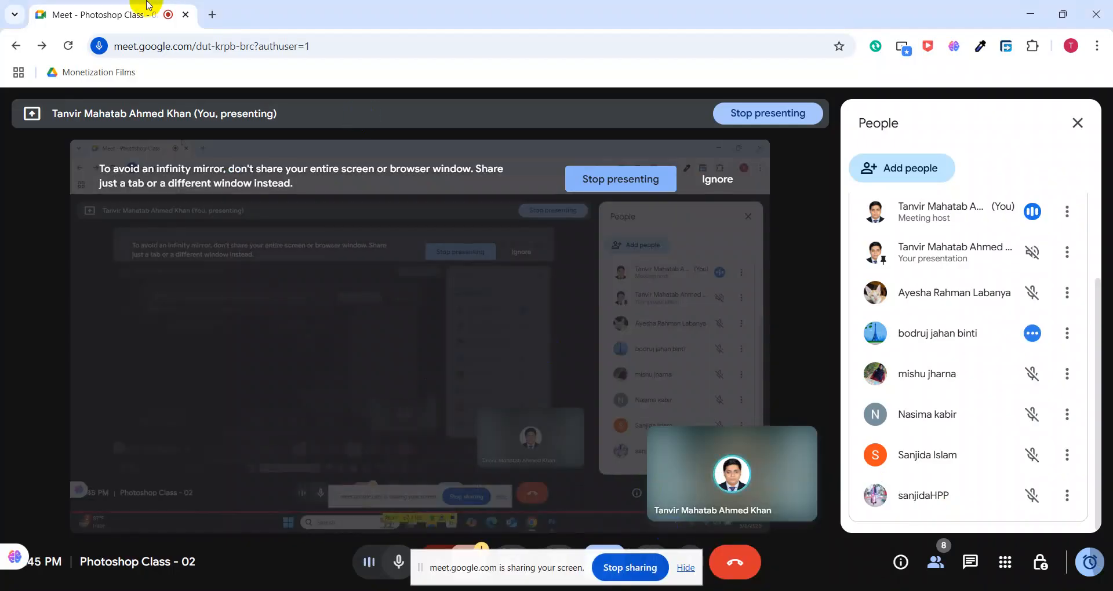
{"action": "left_click", "coordinate": [212, 15]}
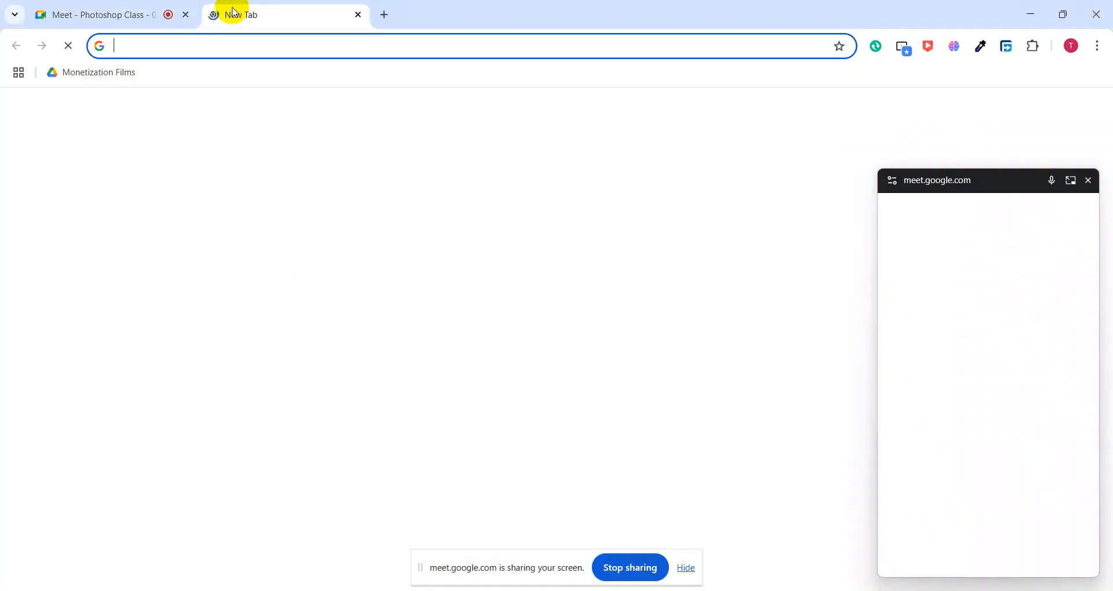
{"action": "type", "text": "sycle"}
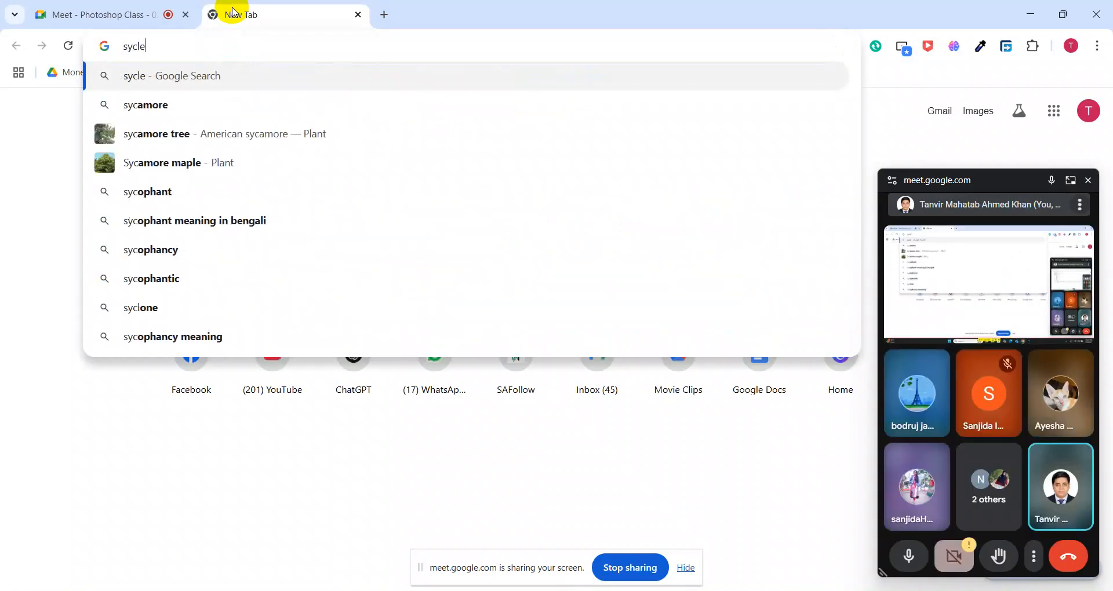
{"action": "key", "text": "Return"}
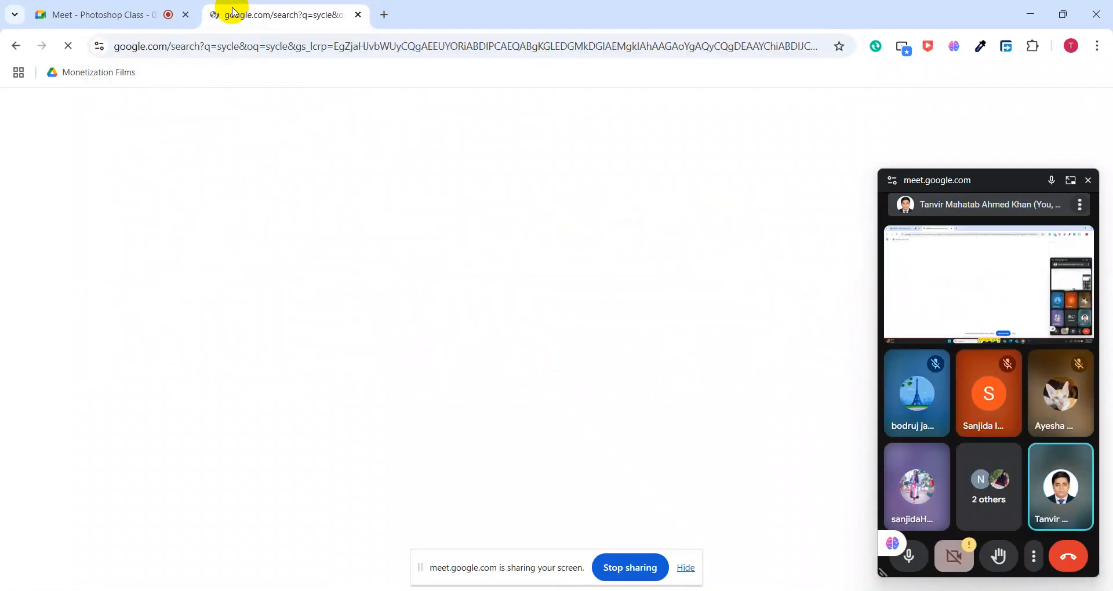
{"action": "scroll", "coordinate": [275, 416], "scroll_direction": "down", "scroll_amount": 4}
{"action": "scroll", "coordinate": [276, 417], "scroll_direction": "up", "scroll_amount": 4}
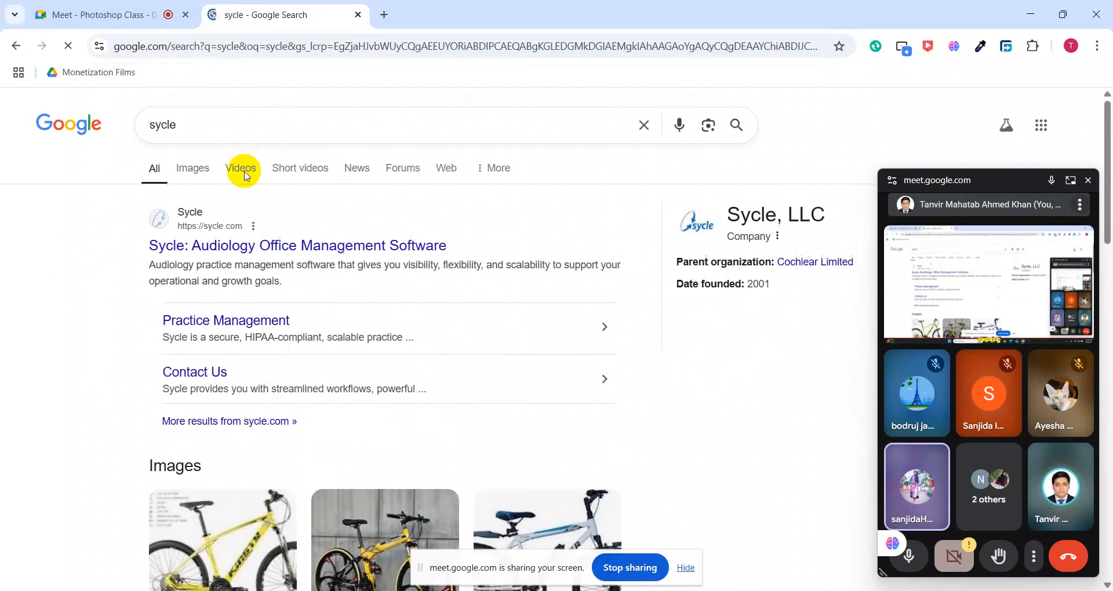
{"action": "left_click", "coordinate": [207, 173]}
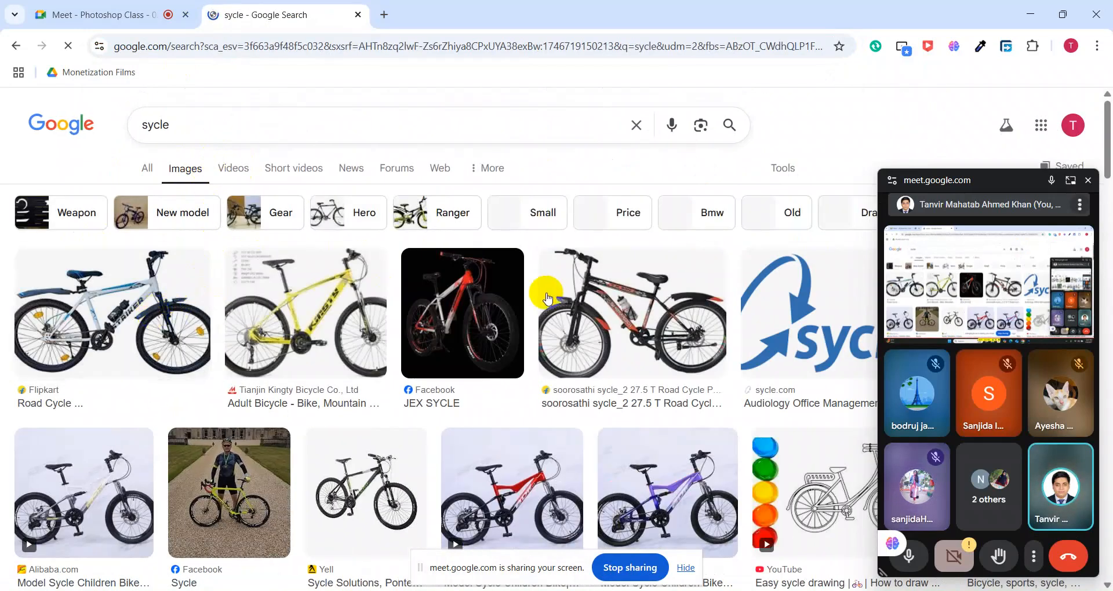
Open the white and blue Striker bicycle picture from the Flipkart result in its own tab and copy the image.
{"action": "left_click", "coordinate": [30, 287]}
{"action": "scroll", "coordinate": [511, 444], "scroll_direction": "down", "scroll_amount": 1}
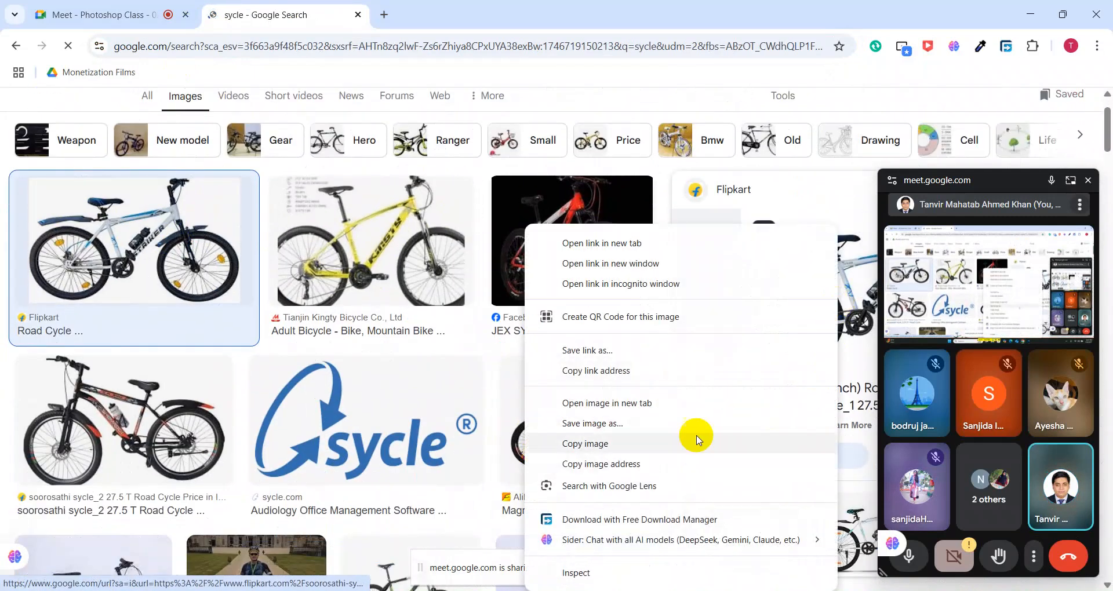
{"action": "left_click", "coordinate": [609, 403]}
{"action": "left_click", "coordinate": [452, 14]}
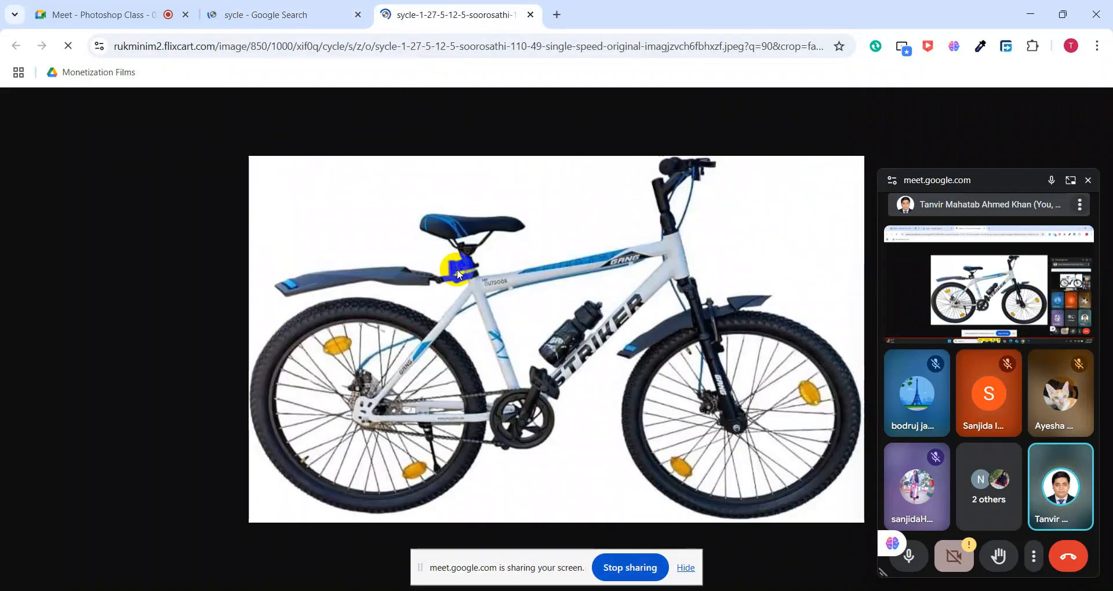
{"action": "right_click", "coordinate": [524, 296]}
{"action": "left_click", "coordinate": [587, 360]}
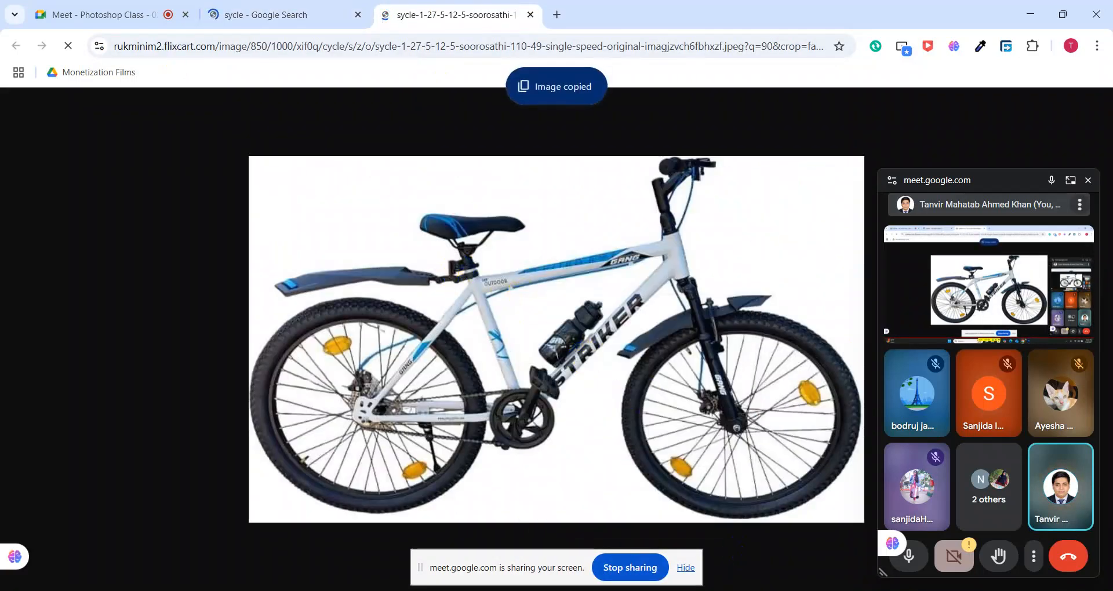
Switch back to Photoshop, create a new 850 x 506 px document and paste the copied bicycle image.
{"action": "key", "text": "alt+Tab"}
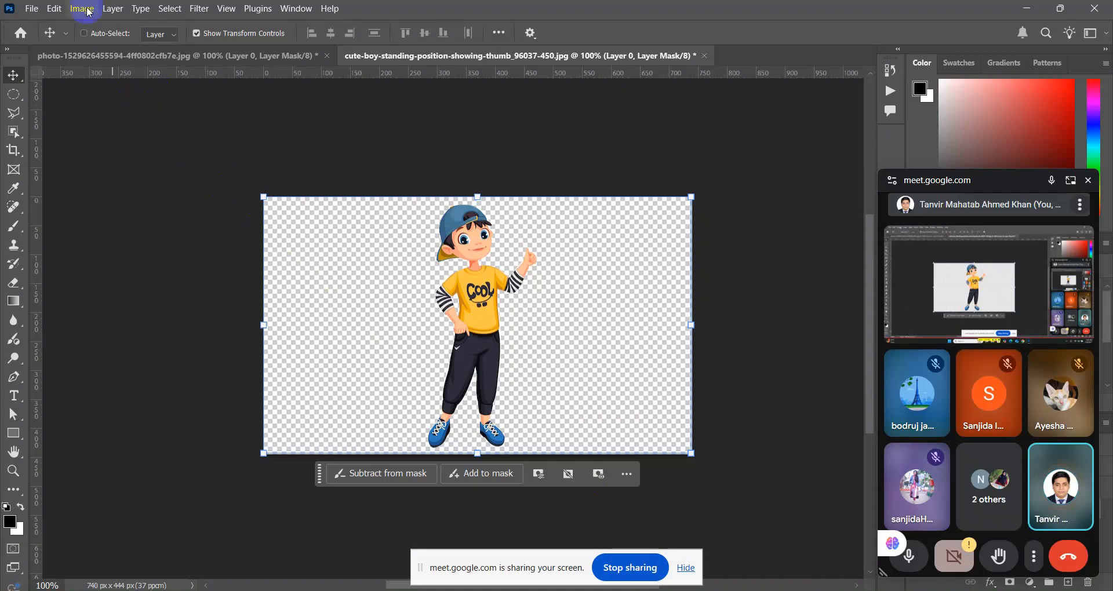
{"action": "left_click", "coordinate": [32, 9]}
{"action": "left_click", "coordinate": [36, 23]}
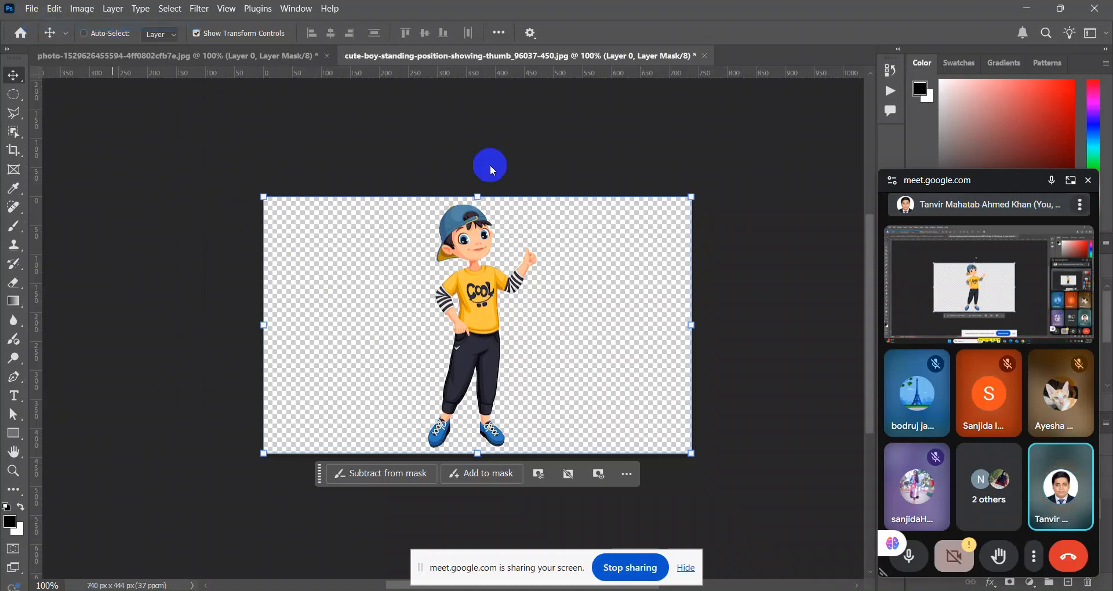
{"action": "left_click", "coordinate": [810, 545]}
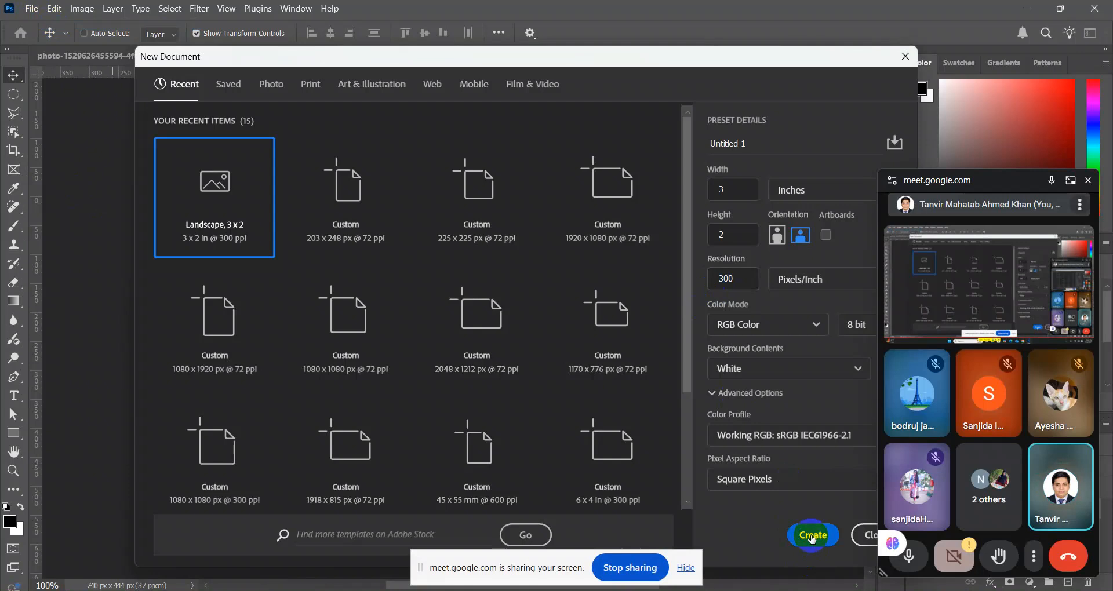
{"action": "key", "text": "ctrl+v"}
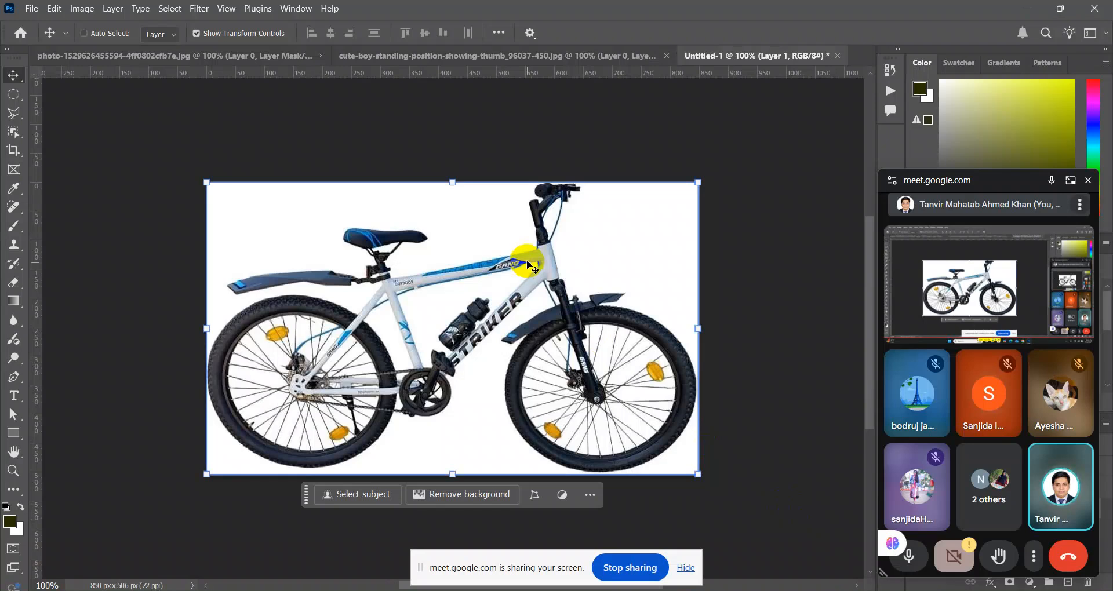
Select the bicycle on Layer 1 with Select Subject and make a work path from the selection.
{"action": "left_click", "coordinate": [13, 130]}
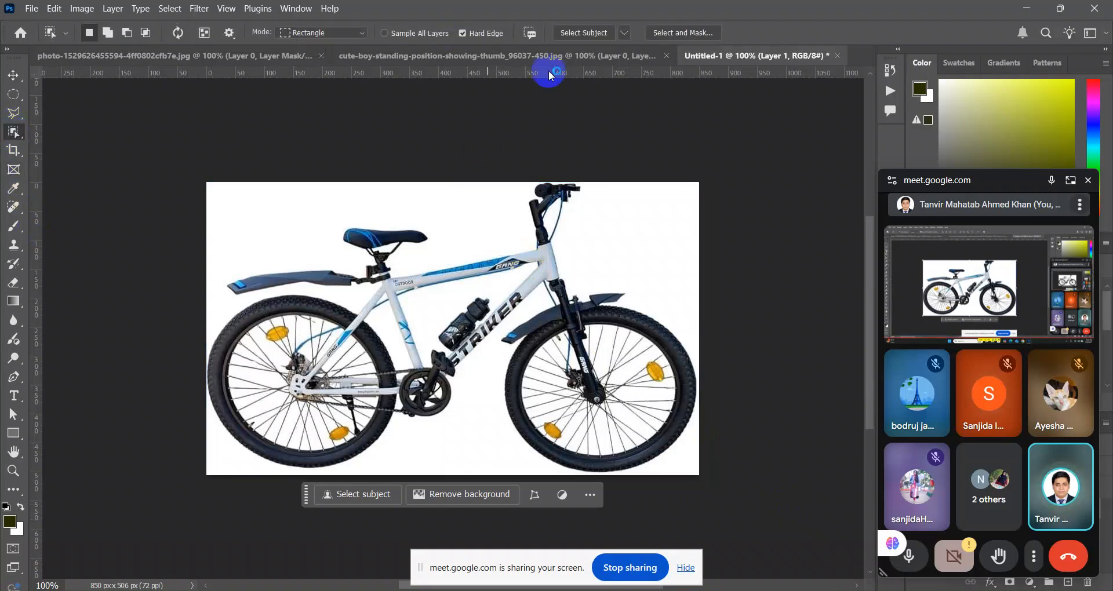
{"action": "left_click", "coordinate": [581, 34]}
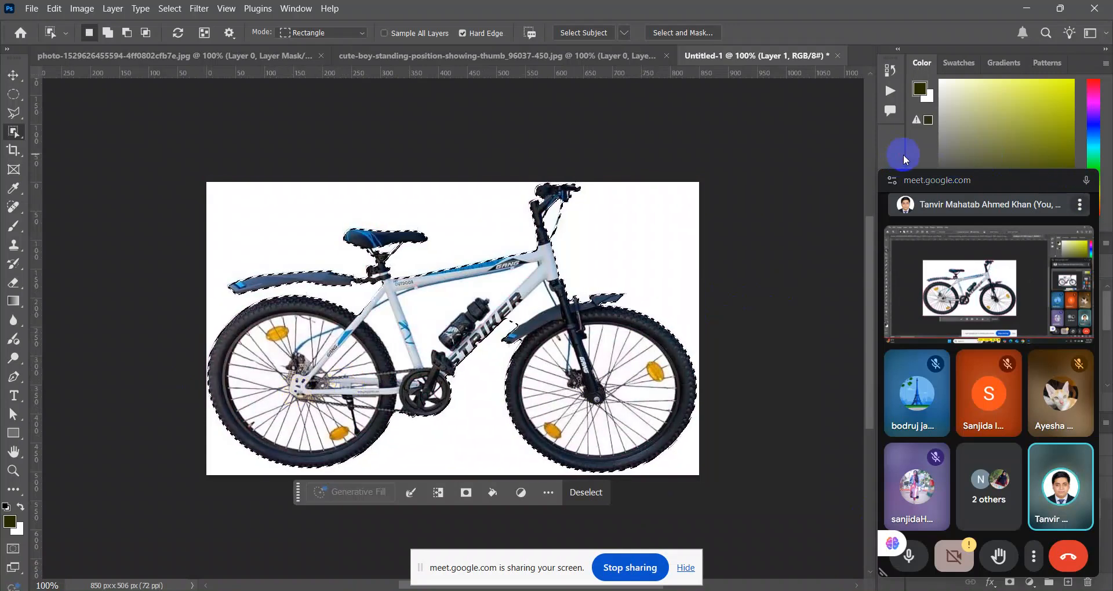
{"action": "left_click", "coordinate": [1088, 180]}
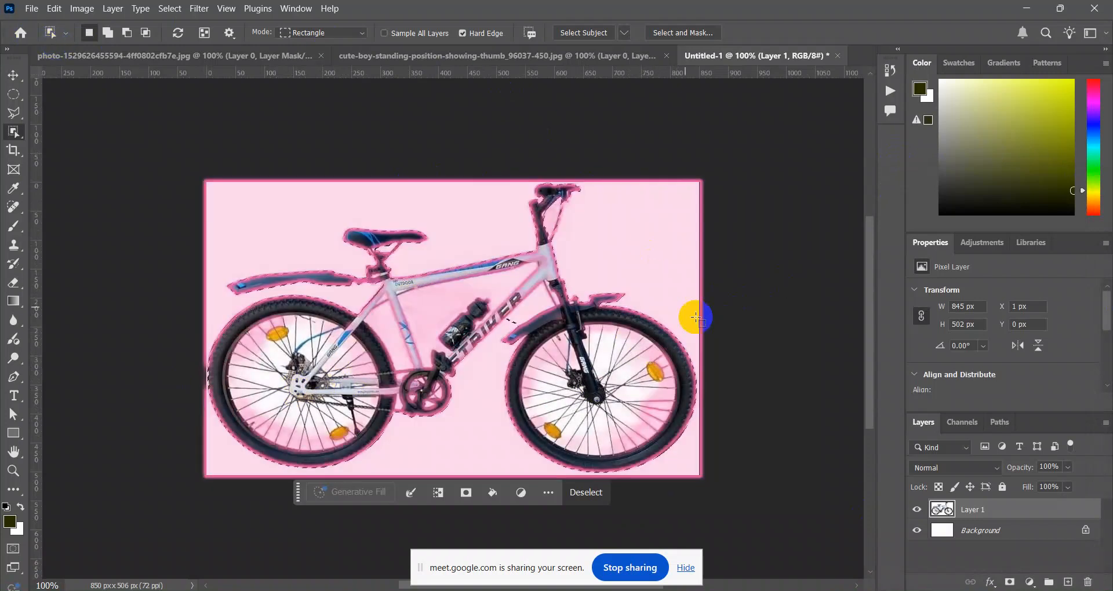
{"action": "left_click", "coordinate": [998, 422]}
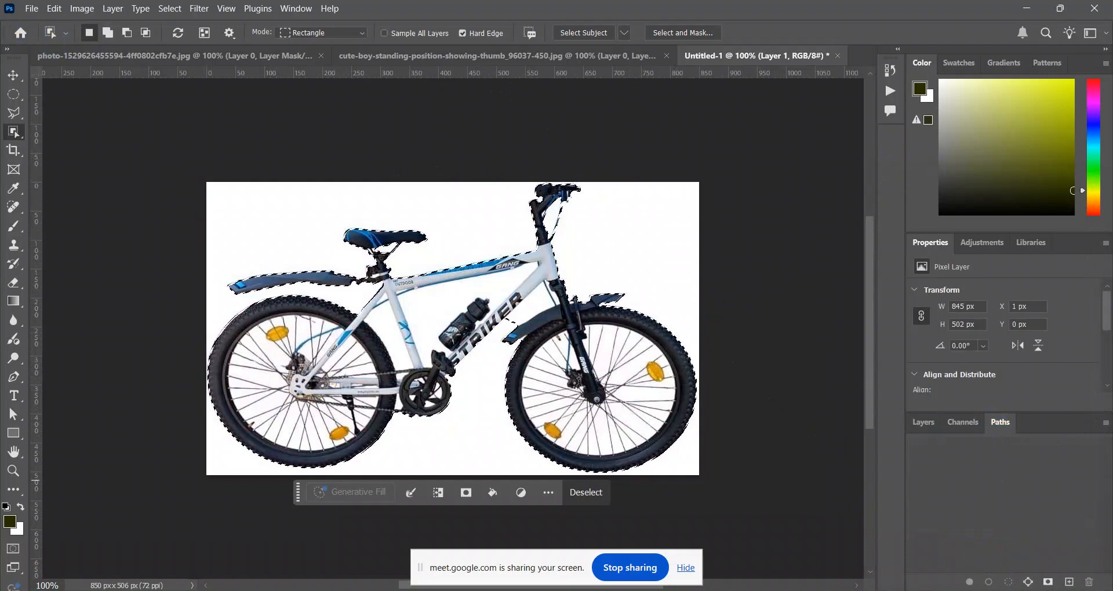
{"action": "left_click", "coordinate": [1035, 583]}
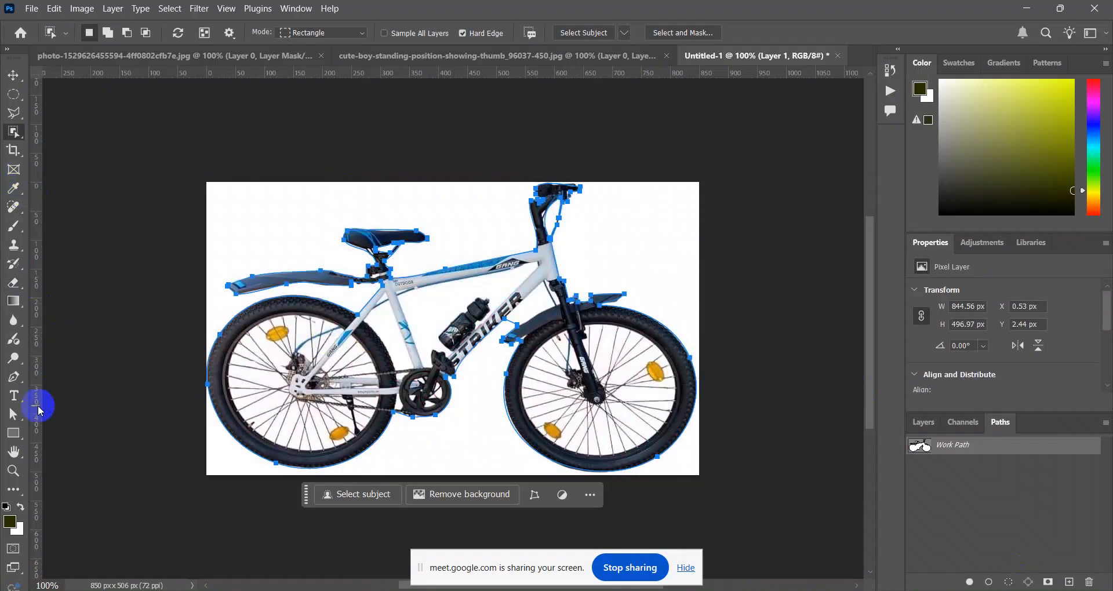
Inspect the bicycle's work path with the Pen tool, try converting it into a selection, and deselect.
{"action": "left_click", "coordinate": [8, 383]}
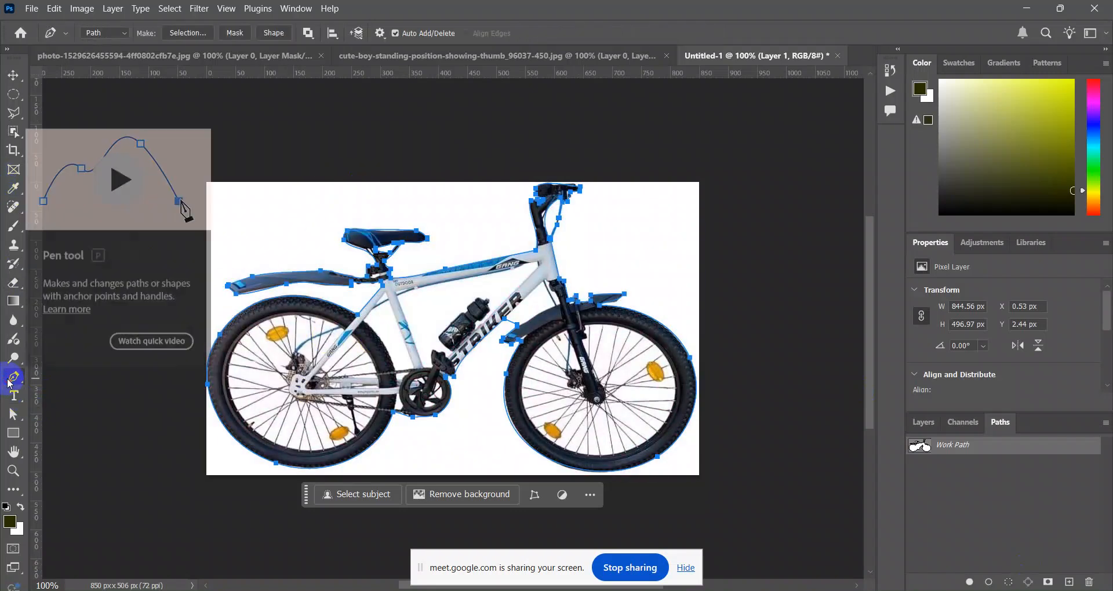
{"action": "key", "text": "ctrl+plus"}
{"action": "key", "text": "ctrl+plus"}
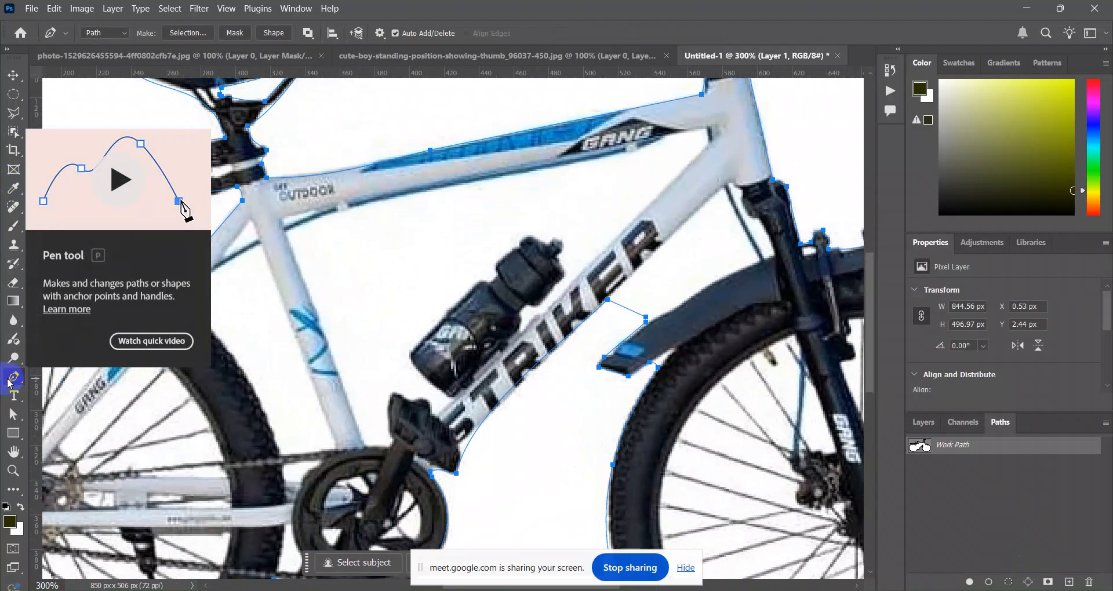
{"action": "left_click_drag", "start_coordinate": [287, 450], "coordinate": [460, 356]}
{"action": "left_click", "coordinate": [924, 423]}
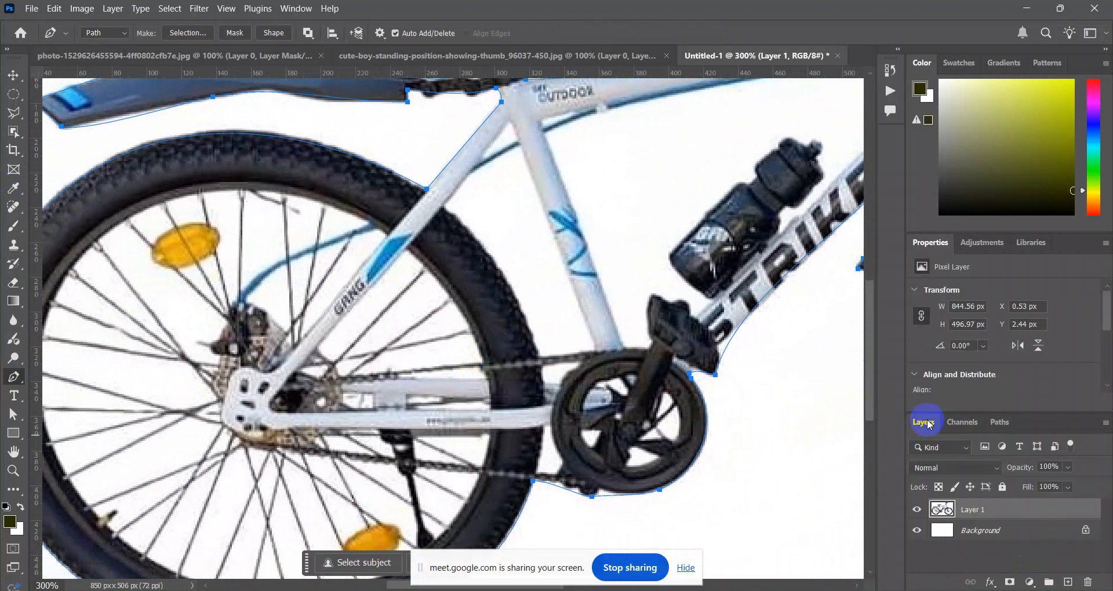
{"action": "key", "text": "ctrl+Return"}
{"action": "key", "text": "ctrl+d"}
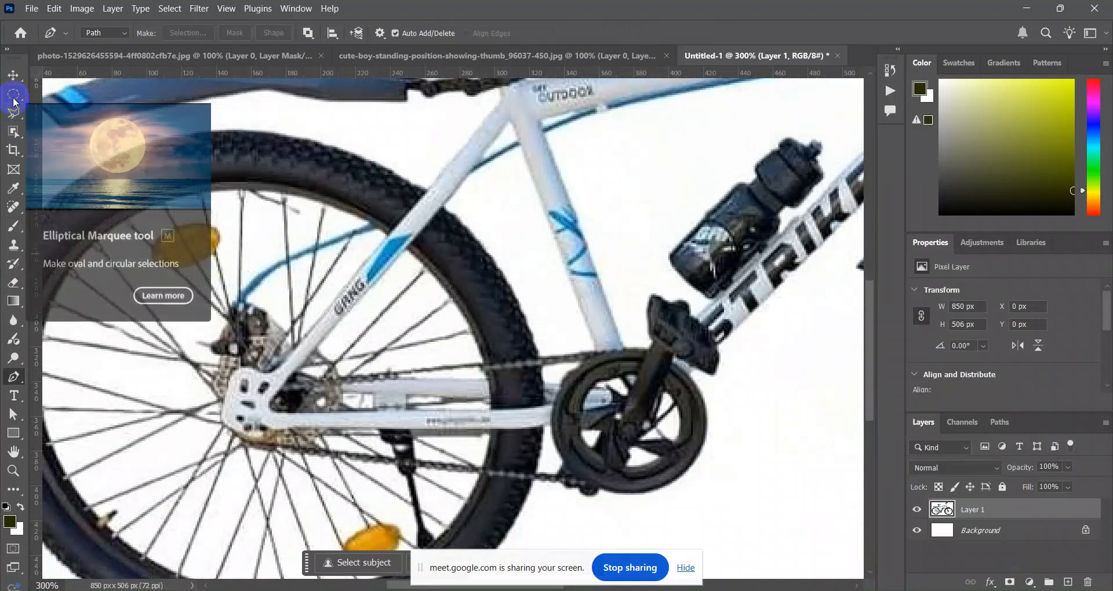
Reselect the bicycle using Select Subject with the Quick Selection tool and add a layer mask to Layer 1.
{"action": "left_click", "coordinate": [13, 132]}
{"action": "left_click", "coordinate": [68, 144]}
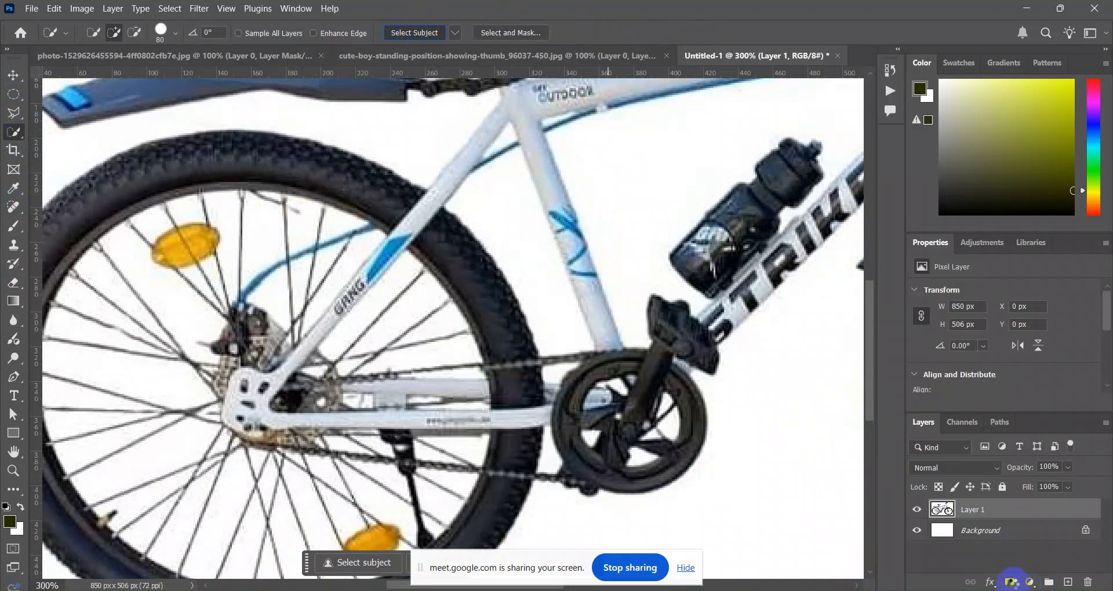
{"action": "left_click", "coordinate": [1010, 582]}
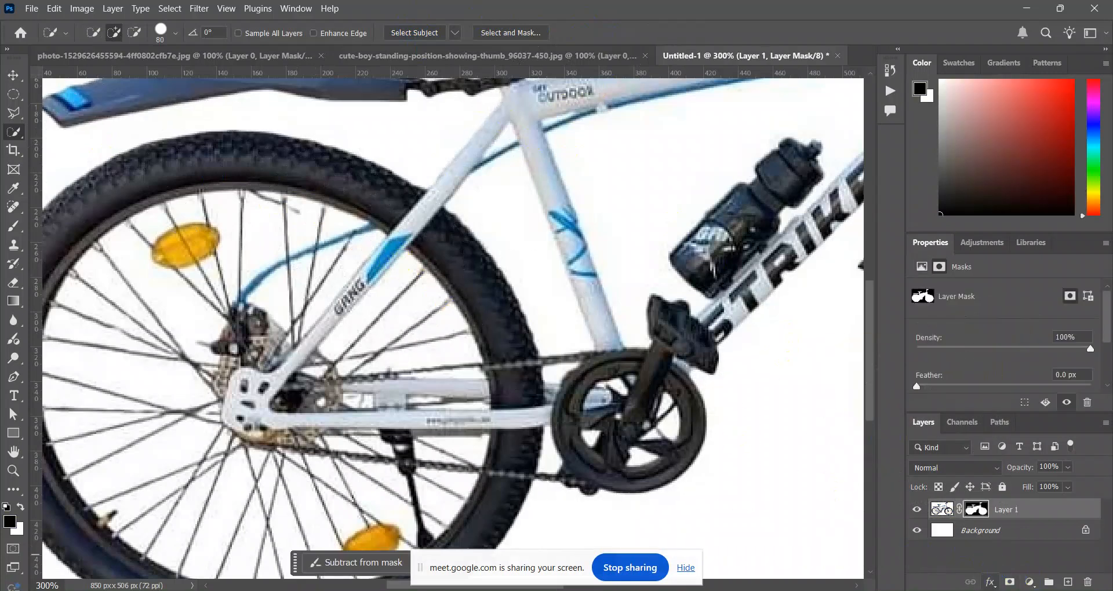
Unlock the white Background layer, delete it, and check the masked bicycle against transparency.
{"action": "left_click", "coordinate": [1085, 532]}
{"action": "left_click", "coordinate": [1058, 542]}
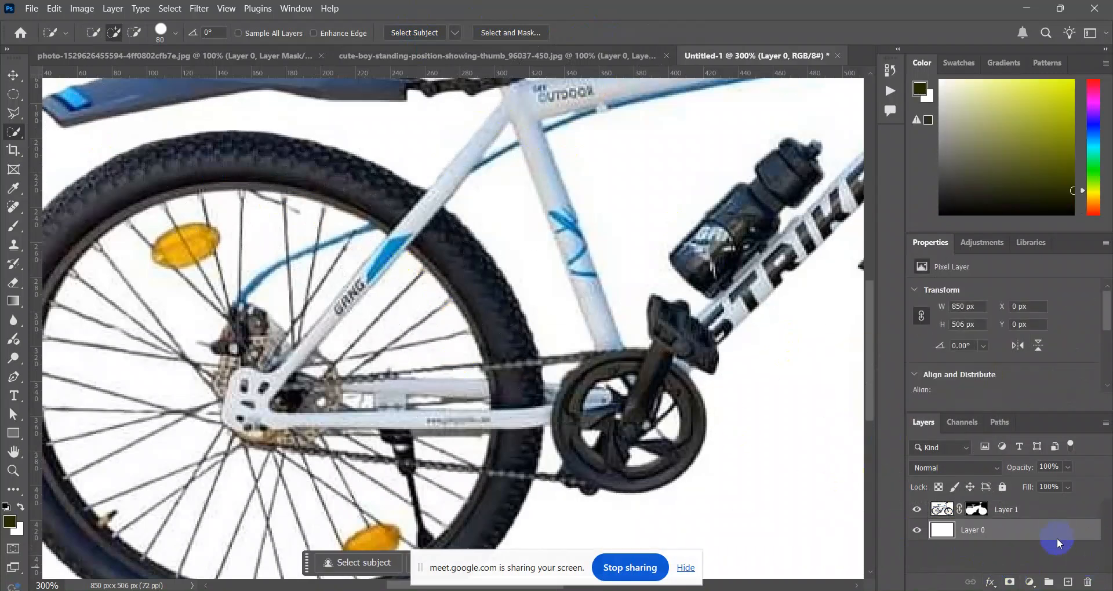
{"action": "left_click", "coordinate": [1095, 583]}
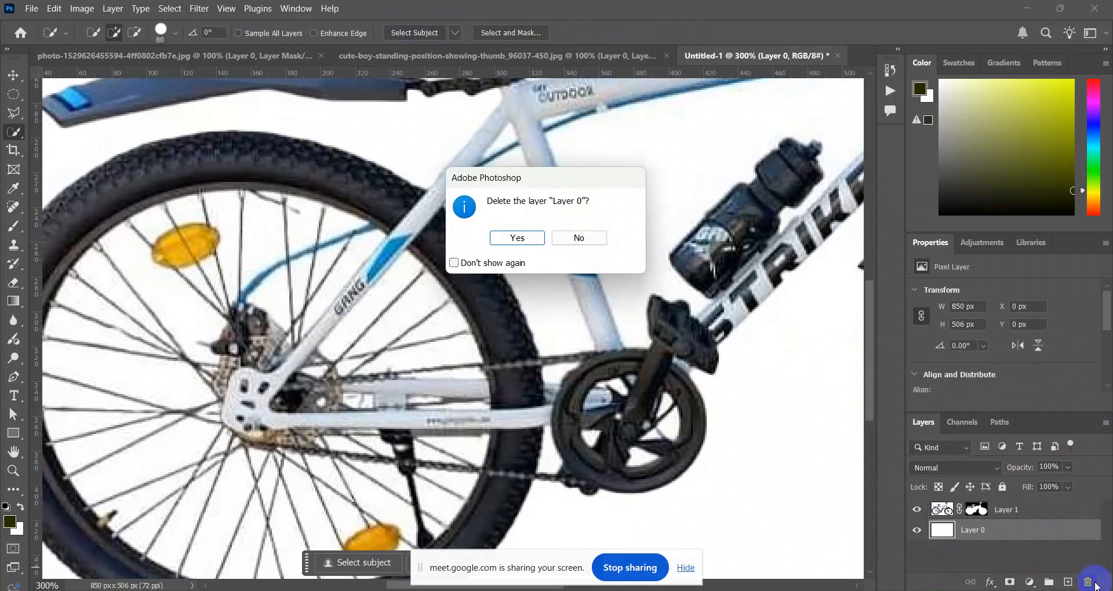
{"action": "left_click", "coordinate": [507, 236]}
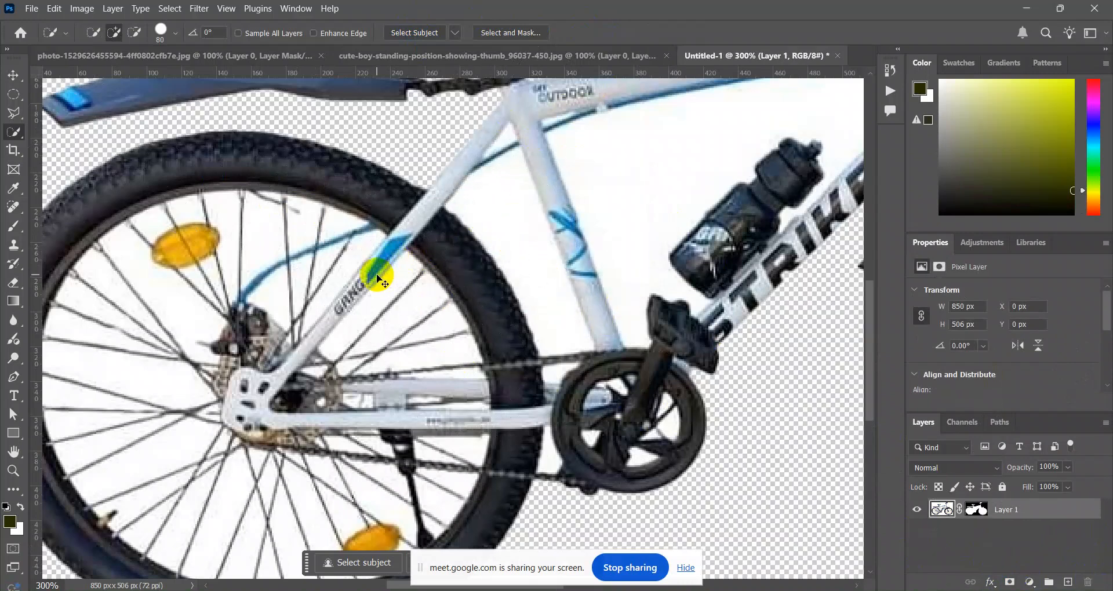
{"action": "scroll", "coordinate": [377, 277], "scroll_direction": "down", "scroll_amount": 1}
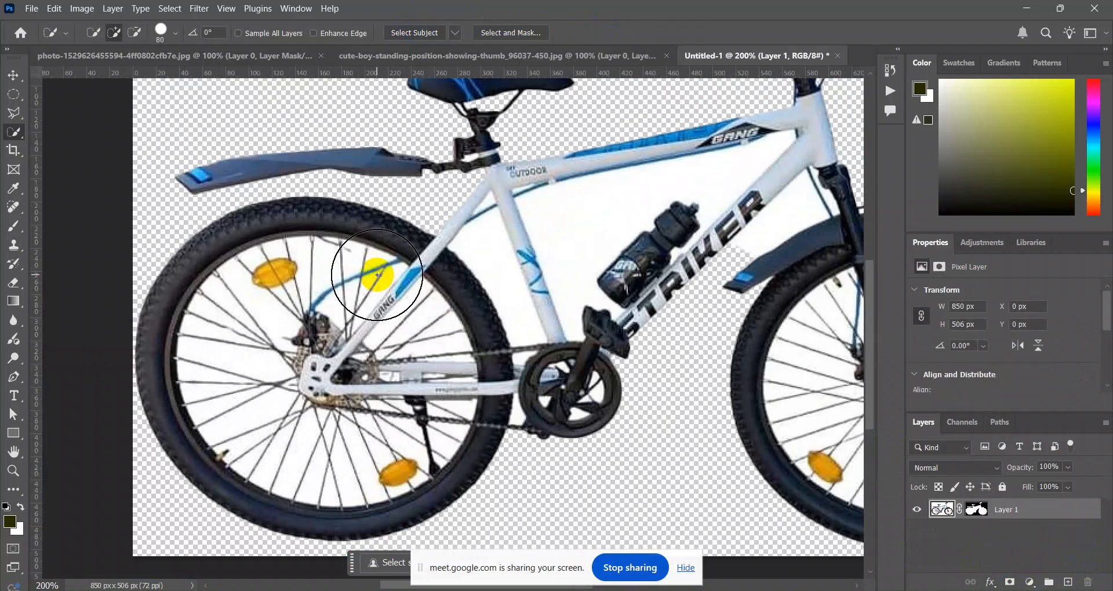
{"action": "left_click_drag", "start_coordinate": [671, 212], "coordinate": [560, 233]}
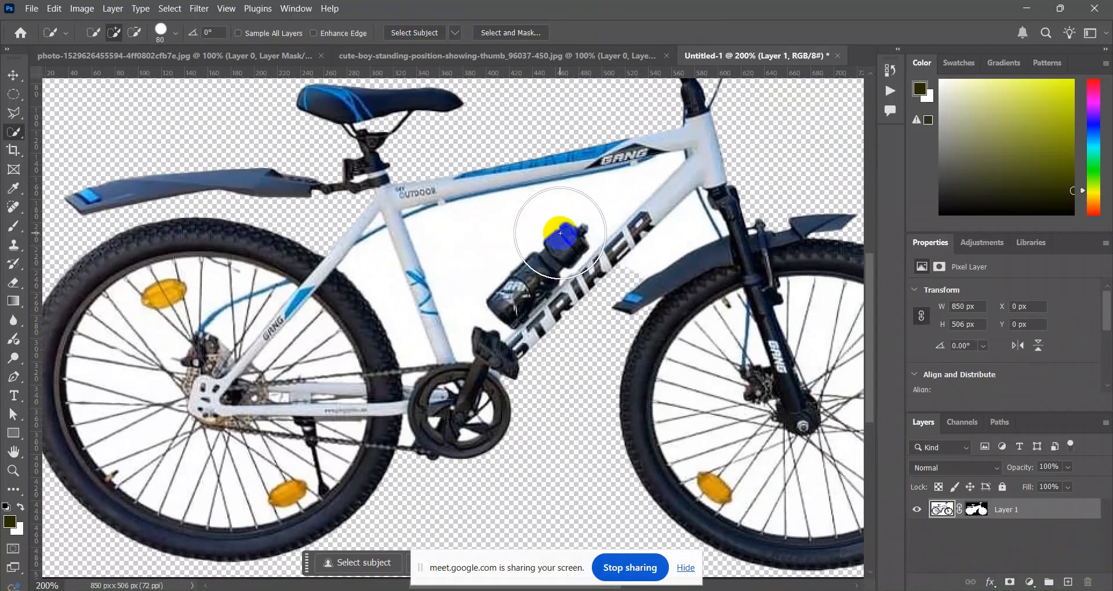
Target Layer 1's mask and set the Polygonal Lasso tool to subtract from the selection over the rear wheel.
{"action": "scroll", "coordinate": [47, 201], "scroll_direction": "down", "scroll_amount": 2}
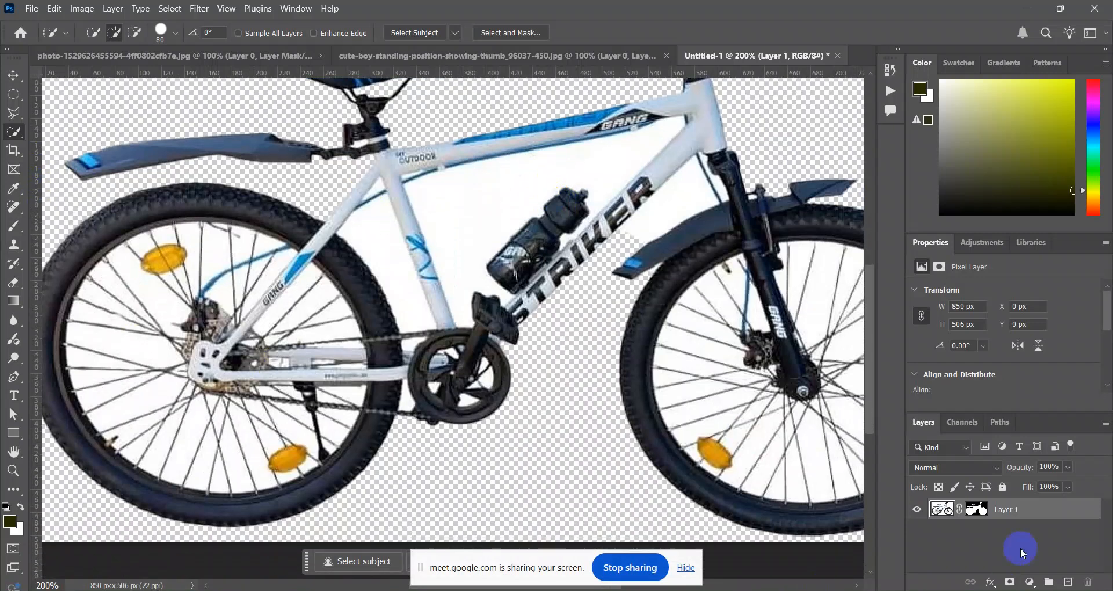
{"action": "left_click", "coordinate": [978, 510]}
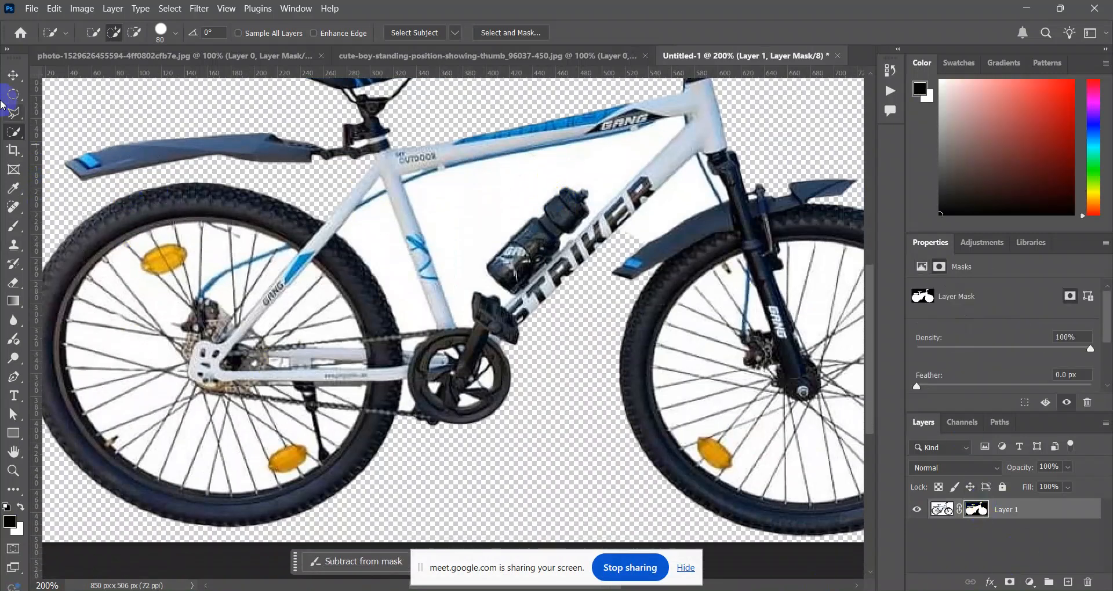
{"action": "left_click_drag", "start_coordinate": [8, 111], "coordinate": [109, 145]}
{"action": "left_click", "coordinate": [187, 231]}
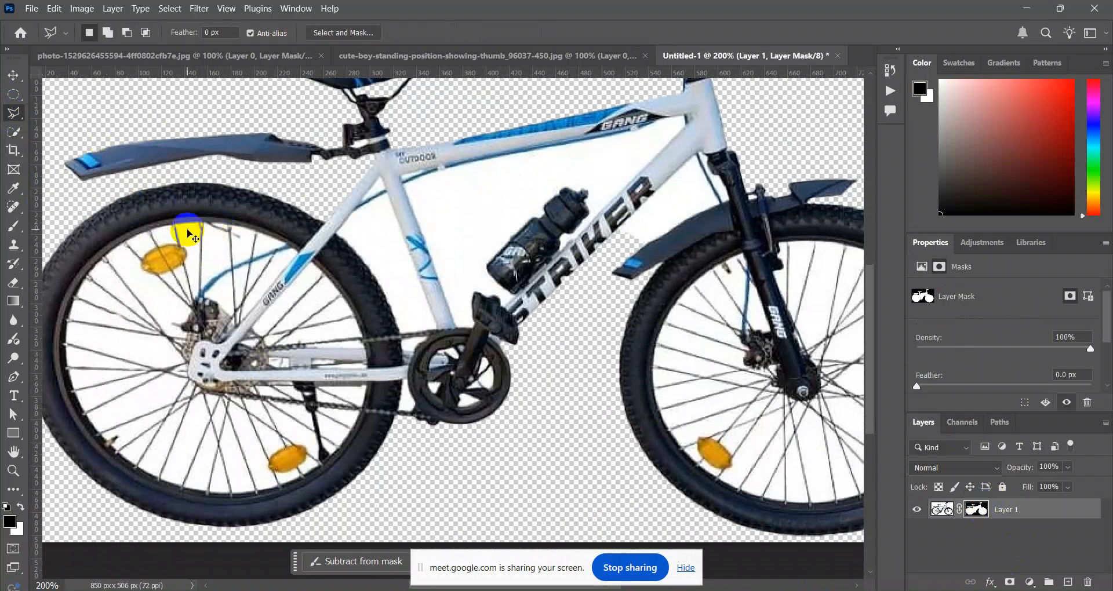
{"action": "key", "text": "ctrl+plus"}
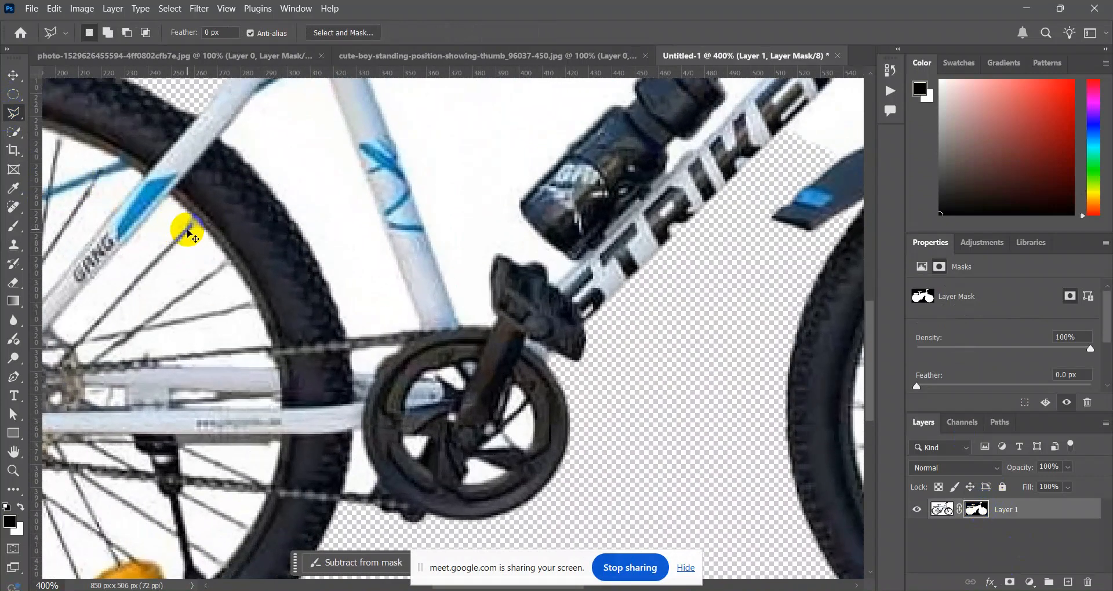
{"action": "key", "text": "ctrl+plus"}
{"action": "mouse_move", "coordinate": [187, 229]}
{"action": "left_mouse_down"}
{"action": "mouse_move", "coordinate": [365, 231]}
{"action": "mouse_move", "coordinate": [423, 248]}
{"action": "left_mouse_up"}
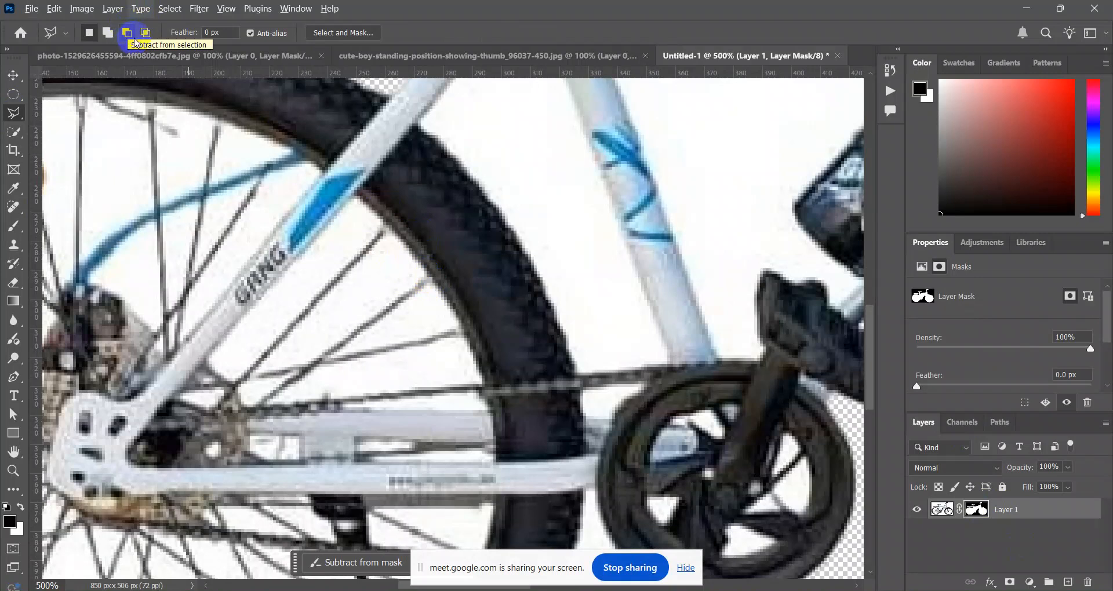
{"action": "left_click", "coordinate": [127, 34]}
{"action": "scroll", "coordinate": [405, 268], "scroll_direction": "down", "scroll_amount": 1}
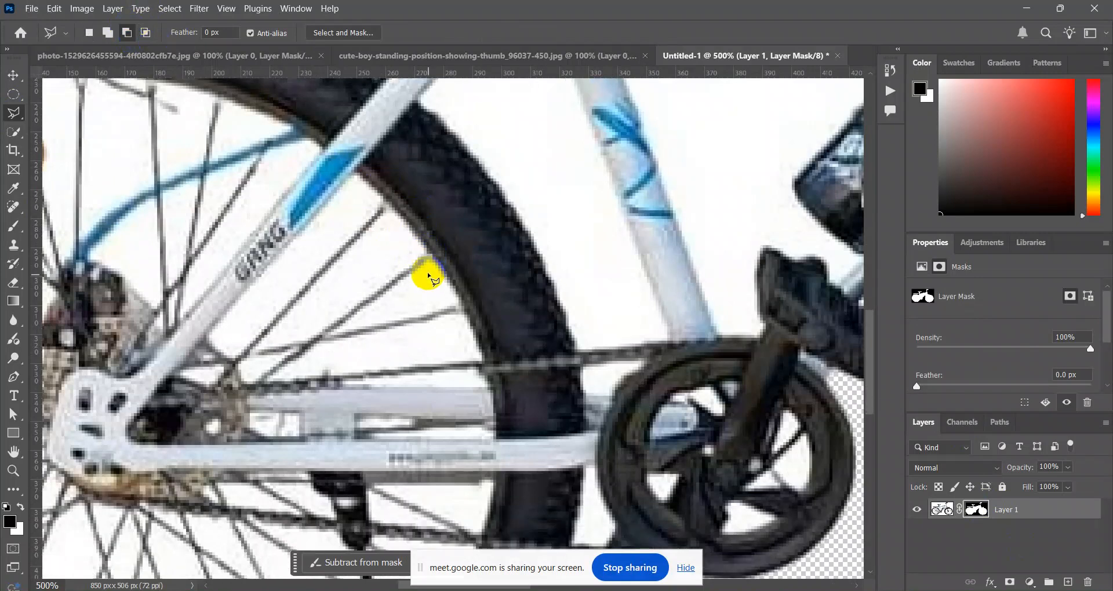
Outline the white gap between two spokes beside the rear wheel's inner rim with the Polygonal Lasso.
{"action": "left_click", "coordinate": [391, 207]}
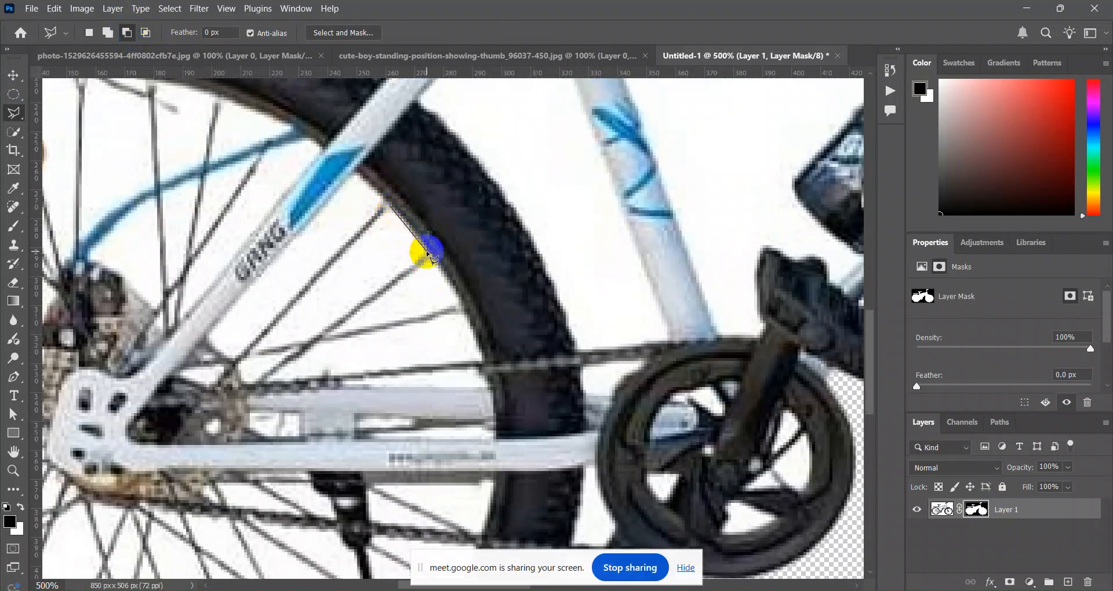
{"action": "left_click", "coordinate": [427, 252]}
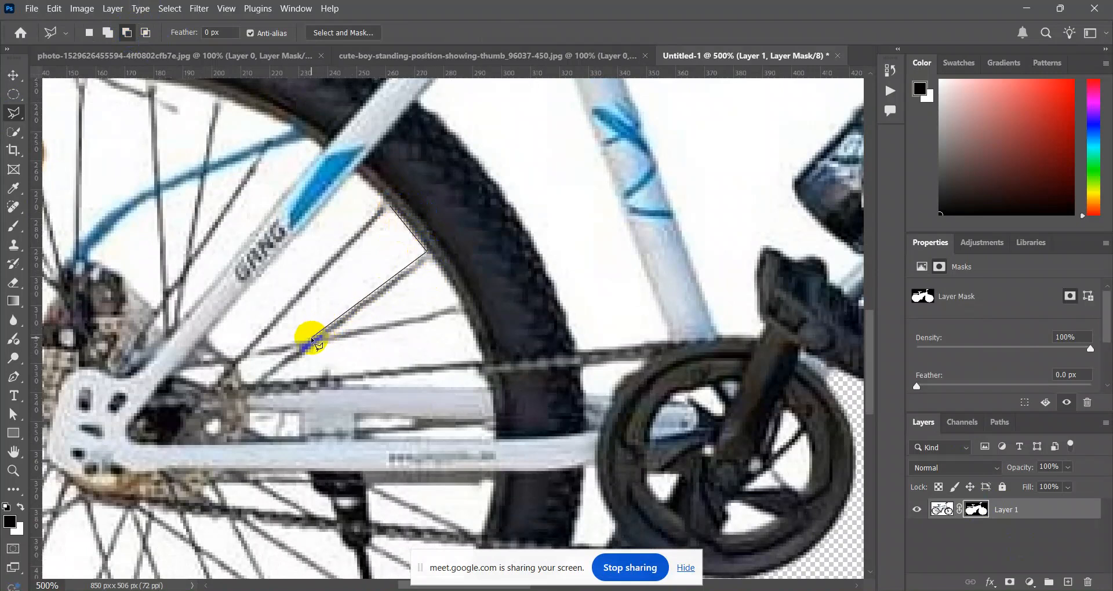
{"action": "left_click", "coordinate": [315, 339]}
{"action": "left_click", "coordinate": [256, 351]}
{"action": "left_click", "coordinate": [397, 209]}
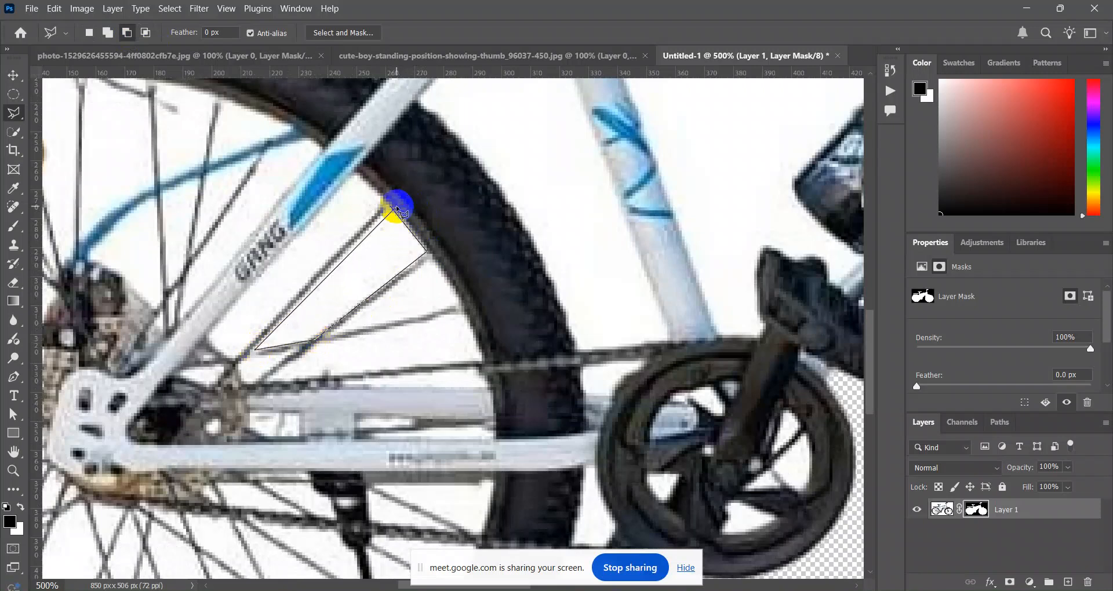
{"action": "left_click", "coordinate": [392, 209]}
Try to mask out the selected spoke gap on Layer 1 and undo back to before Layer 0's deletion.
{"action": "scroll", "coordinate": [414, 273], "scroll_direction": "down", "scroll_amount": 1}
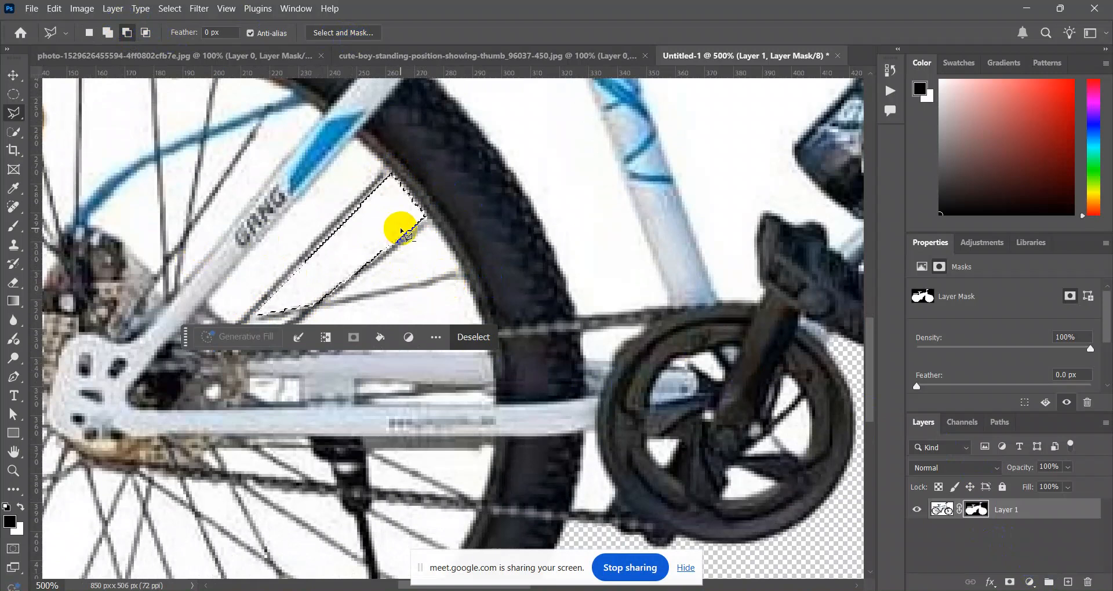
{"action": "scroll", "coordinate": [405, 229], "scroll_direction": "down", "scroll_amount": 2}
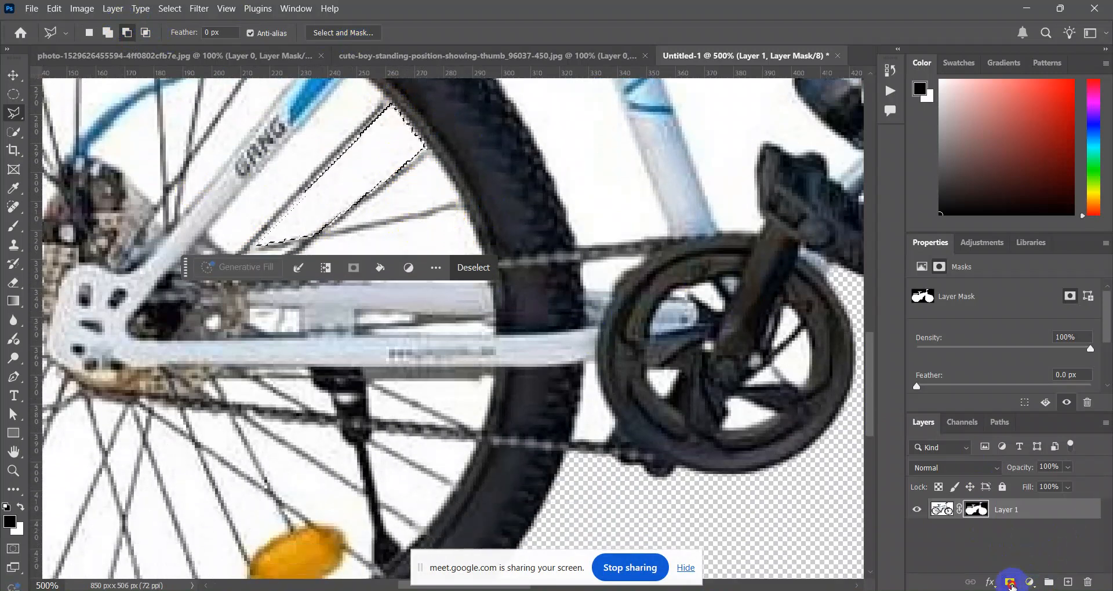
{"action": "left_click", "coordinate": [1010, 582]}
{"action": "key", "text": "ctrl+z"}
{"action": "key", "text": "ctrl+z"}
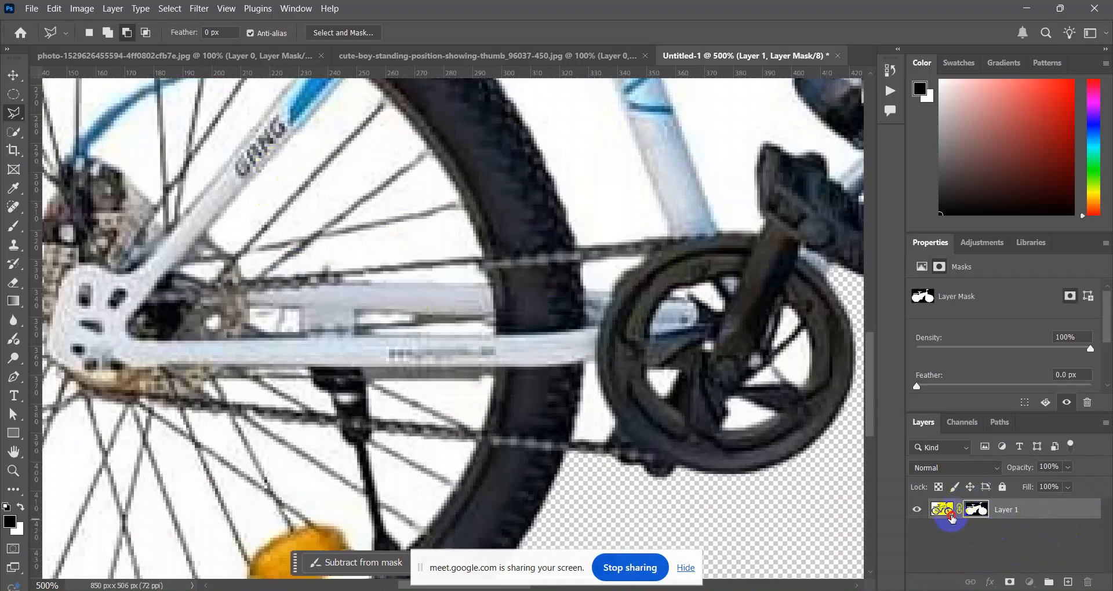
{"action": "left_click", "coordinate": [952, 518]}
{"action": "left_click", "coordinate": [975, 506]}
{"action": "key", "text": "ctrl+z"}
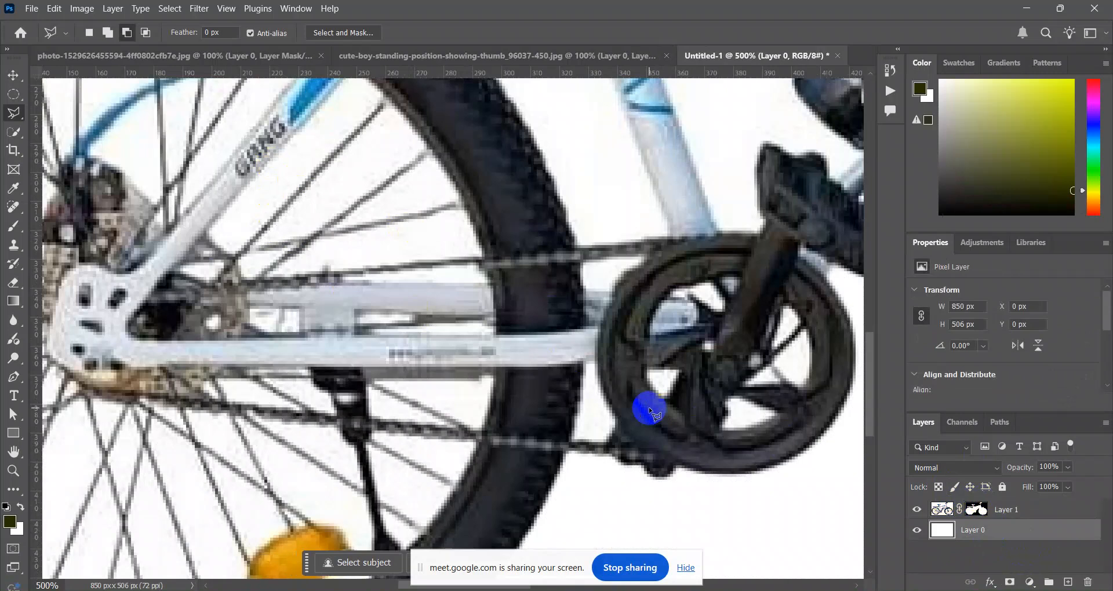
Try Select Subject on the white Layer 0 and delete that layer.
{"action": "key", "text": "ctrl+minus"}
{"action": "key", "text": "ctrl+minus"}
{"action": "key", "text": "ctrl+minus"}
{"action": "key", "text": "ctrl+minus"}
{"action": "key", "text": "ctrl+minus"}
{"action": "key", "text": "ctrl+minus"}
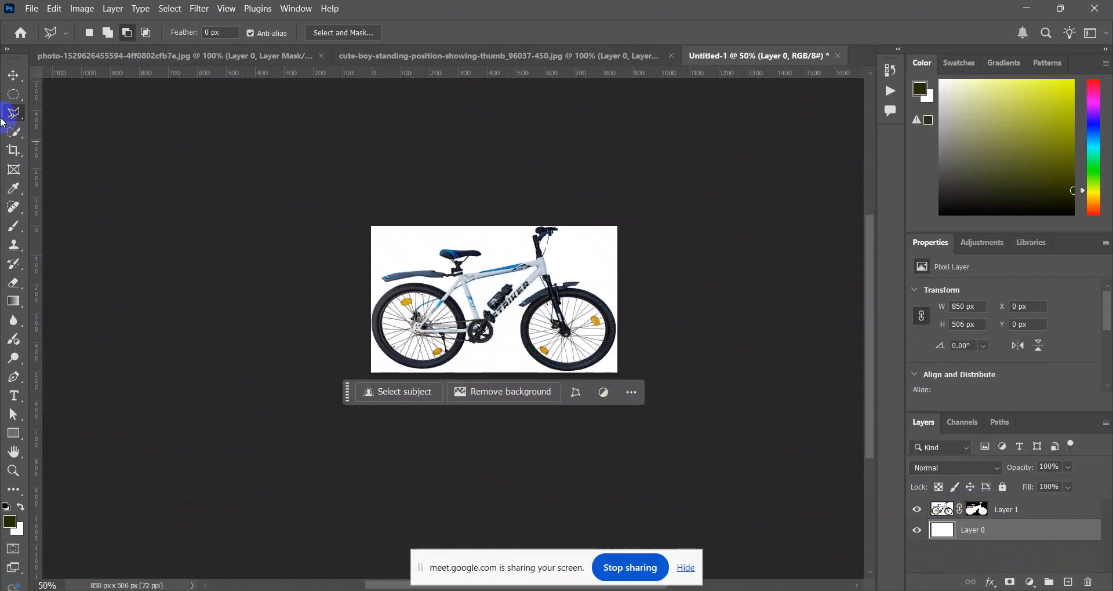
{"action": "left_click", "coordinate": [14, 132]}
{"action": "left_click", "coordinate": [424, 38]}
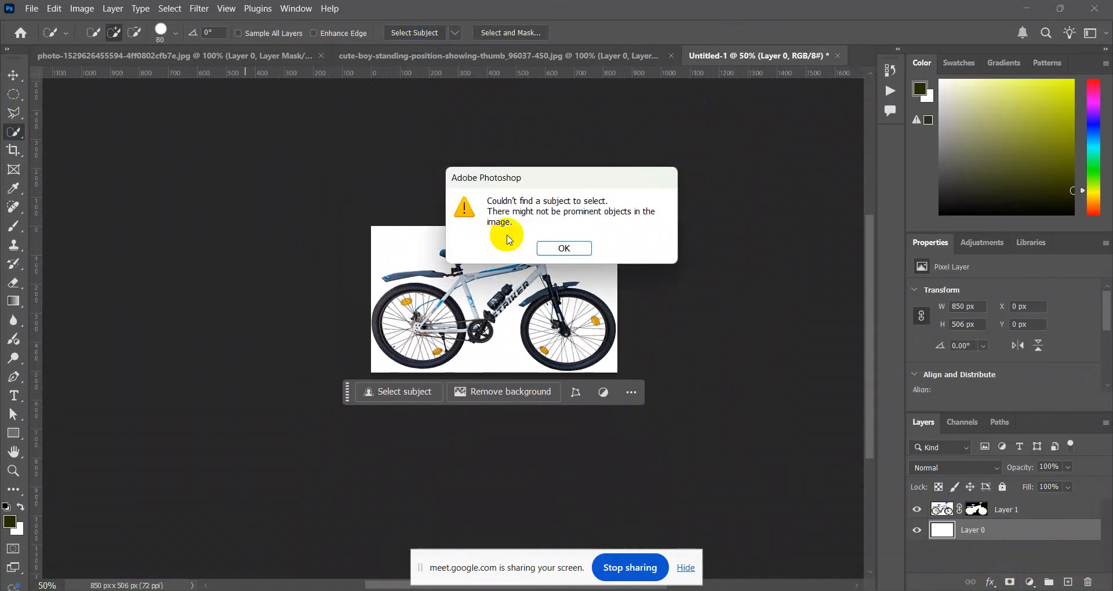
{"action": "left_click", "coordinate": [564, 249]}
{"action": "left_click", "coordinate": [1094, 585]}
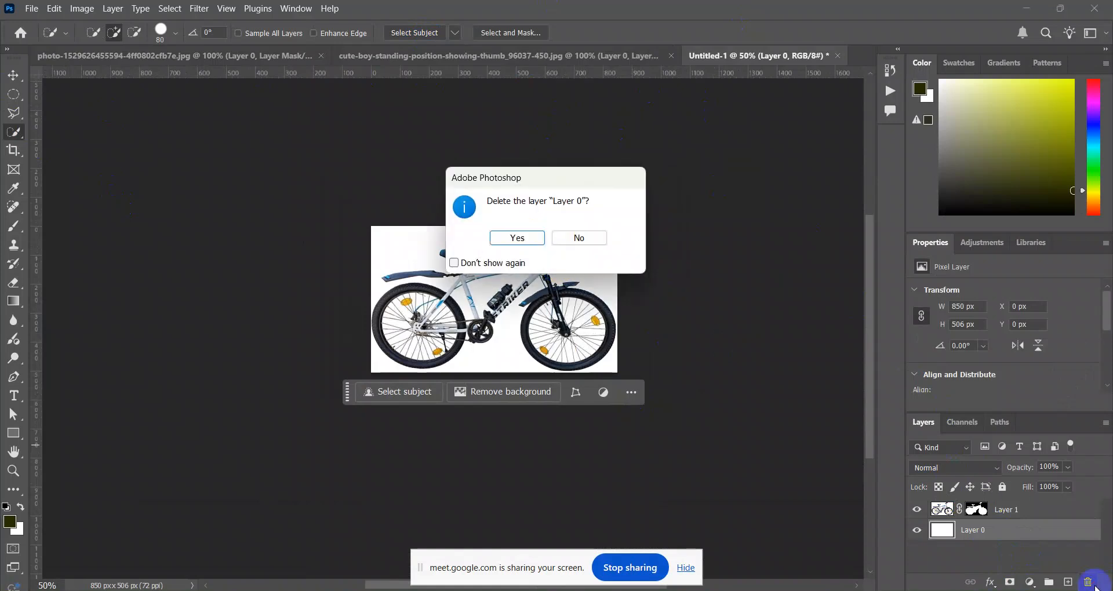
{"action": "key", "text": "Return"}
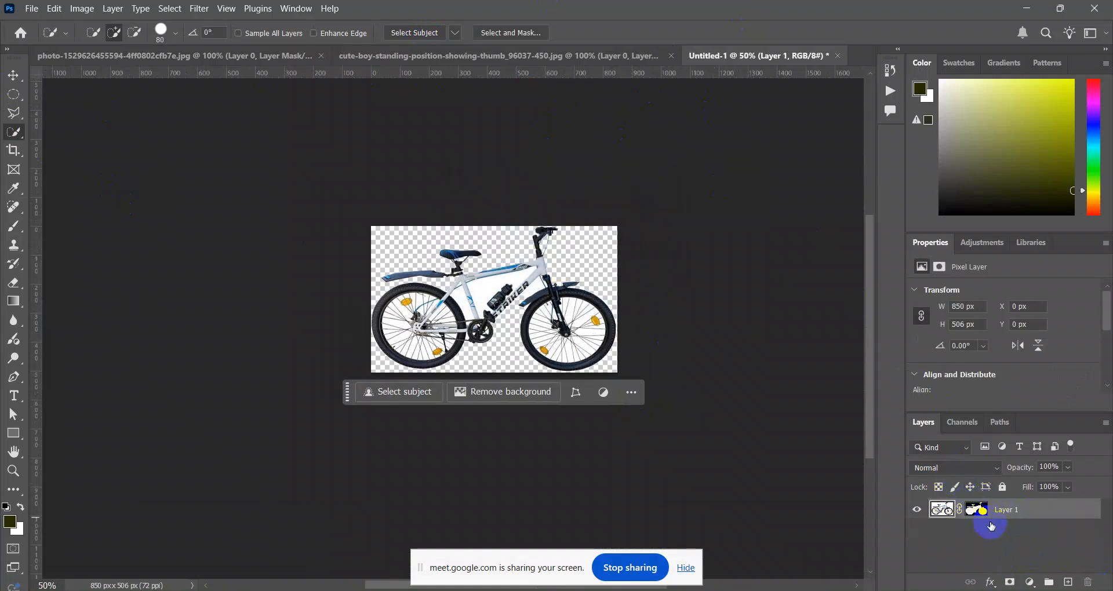
Target Layer 1's mask and outline the spoke gap above the rear wheel's blue cable with the Polygonal Lasso.
{"action": "left_click", "coordinate": [976, 509]}
{"action": "key", "text": "ctrl+plus"}
{"action": "key", "text": "ctrl+plus"}
{"action": "key", "text": "ctrl+plus"}
{"action": "key", "text": "ctrl+plus"}
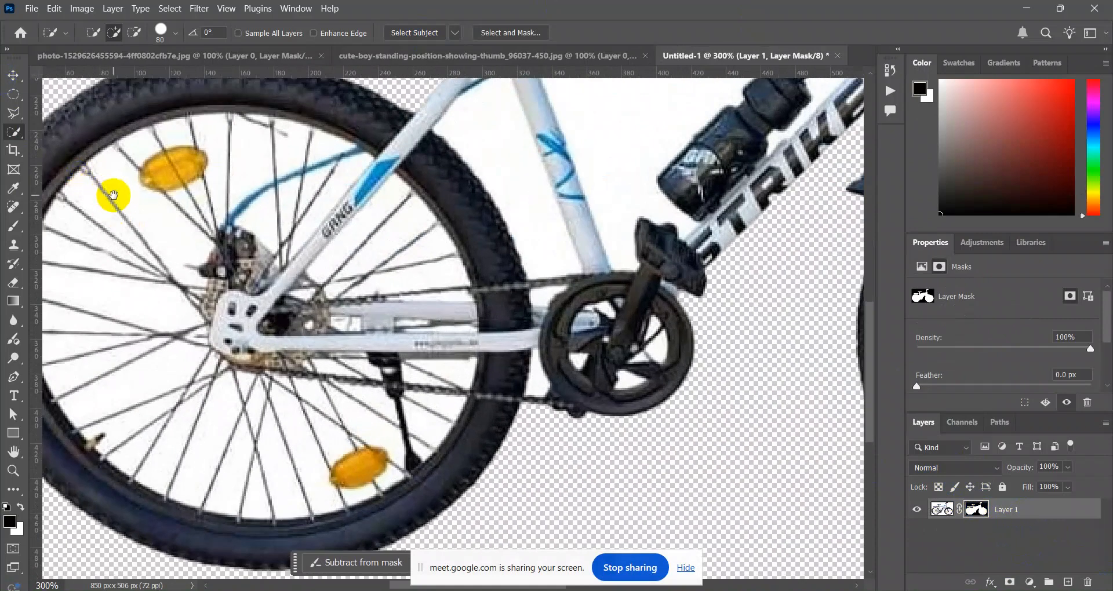
{"action": "left_click", "coordinate": [13, 113]}
{"action": "left_click", "coordinate": [62, 146]}
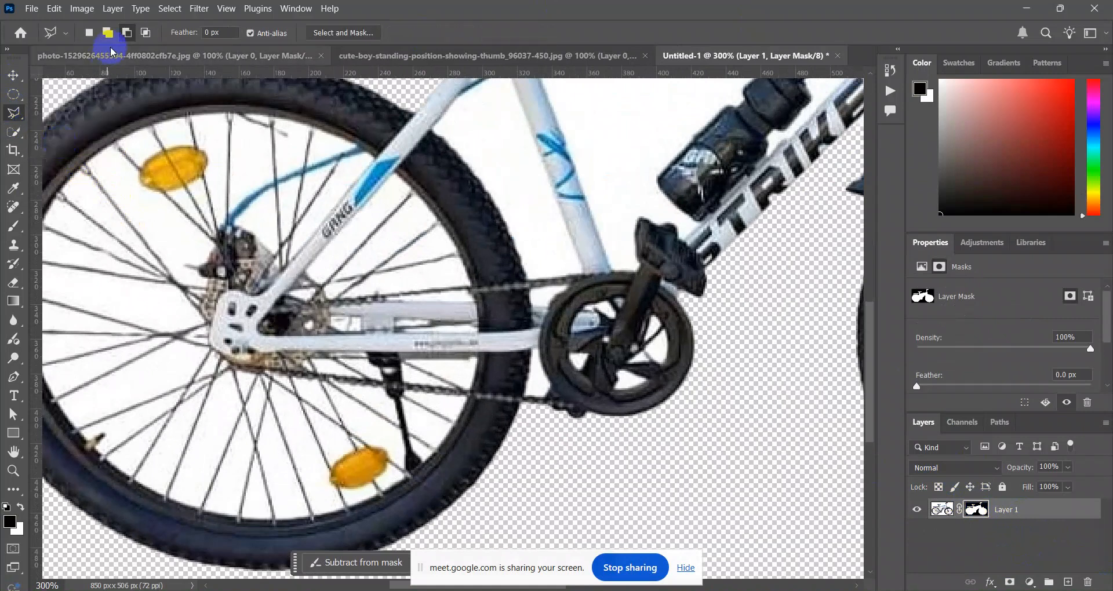
{"action": "left_click", "coordinate": [316, 132]}
{"action": "left_click", "coordinate": [362, 145]}
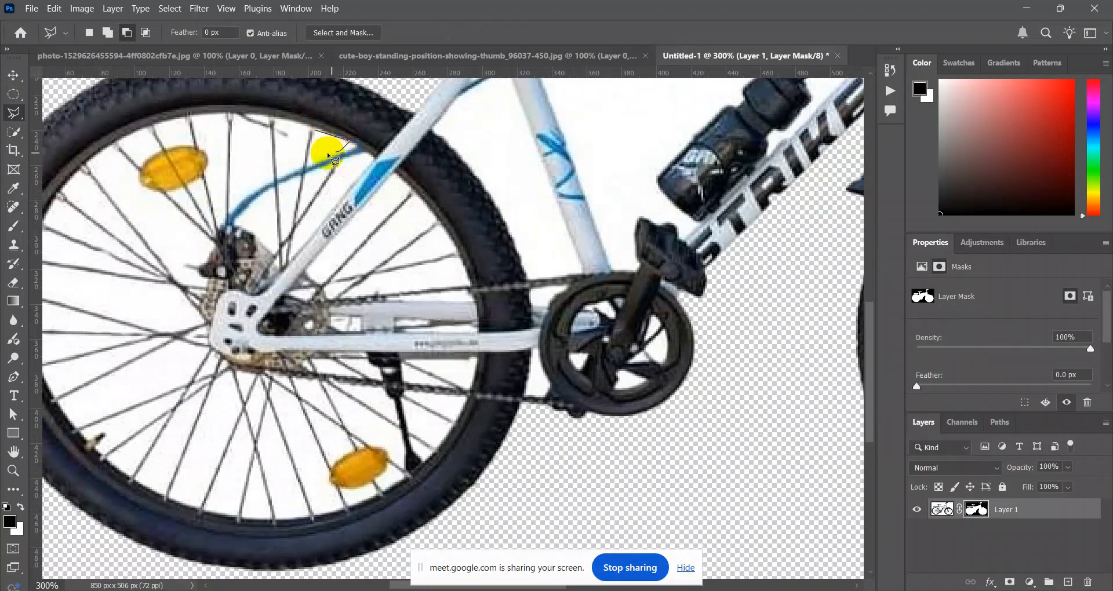
{"action": "left_click", "coordinate": [319, 132]}
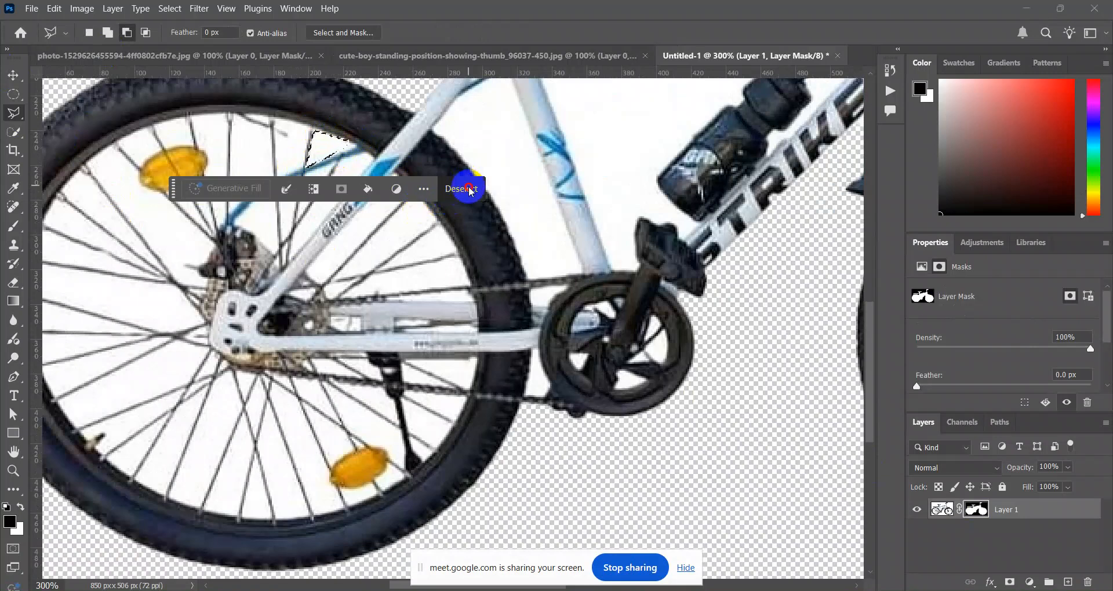
Deselect the spoke gap and undo back to the active bicycle selection before the layer mask was added.
{"action": "left_click", "coordinate": [469, 189]}
{"action": "key", "text": "ctrl+z"}
{"action": "key", "text": "ctrl+z"}
{"action": "key", "text": "ctrl+z"}
{"action": "key", "text": "ctrl+z"}
{"action": "scroll", "coordinate": [447, 315], "scroll_direction": "up", "scroll_amount": 2}
{"action": "scroll", "coordinate": [449, 317], "scroll_direction": "left", "scroll_amount": 1}
{"action": "key", "text": "ctrl+z"}
{"action": "scroll", "coordinate": [355, 260], "scroll_direction": "up", "scroll_amount": 1}
{"action": "scroll", "coordinate": [356, 262], "scroll_direction": "down", "scroll_amount": 1}
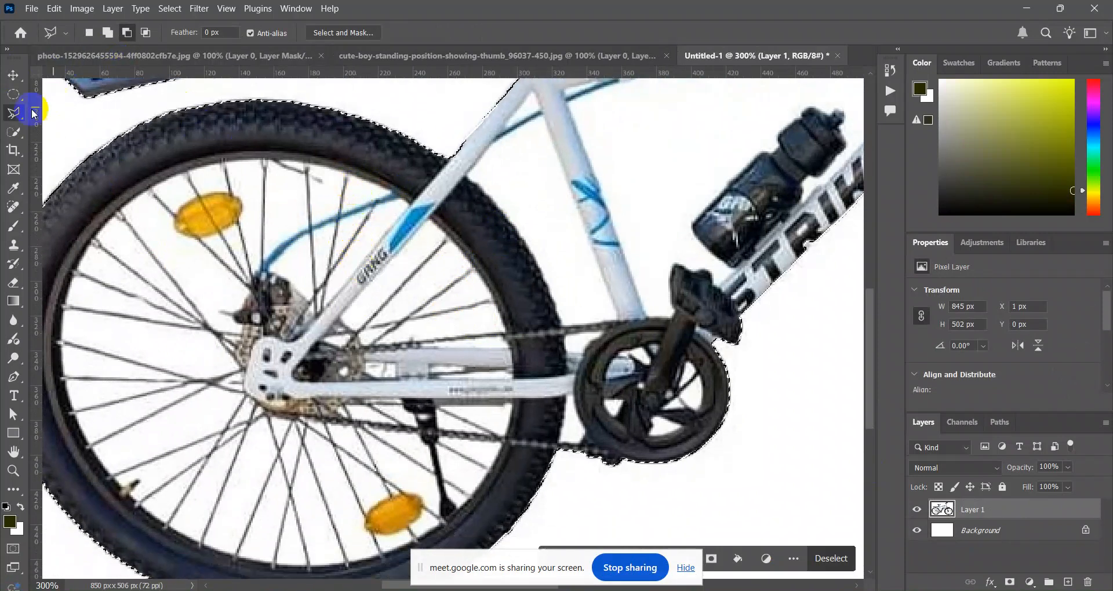
Subtract the two spoke gaps above and below the rear wheel's blue cable from the bicycle selection.
{"action": "left_click", "coordinate": [347, 174]}
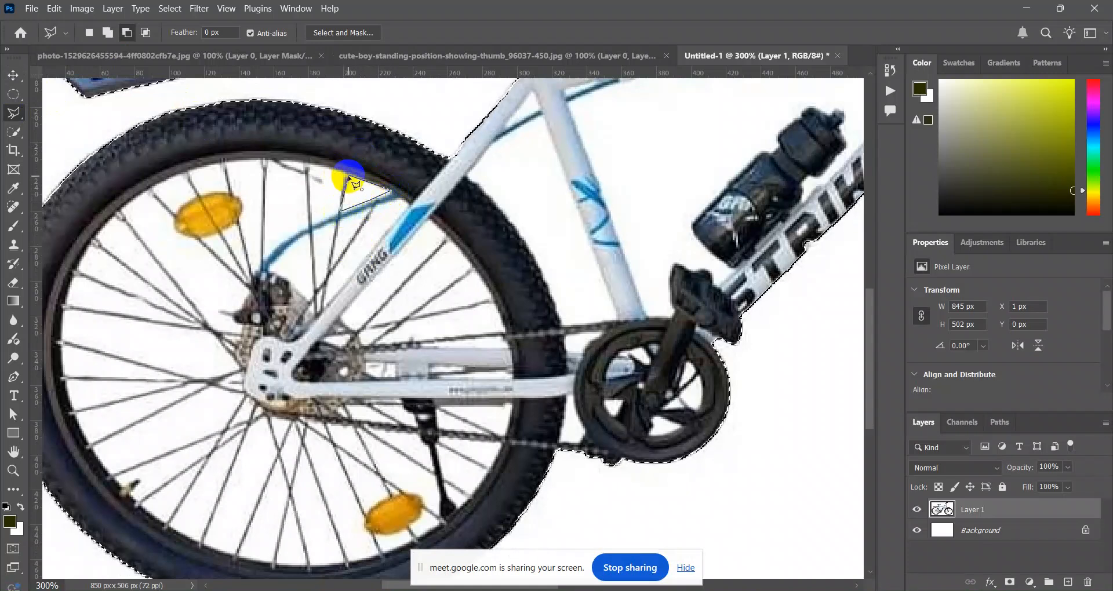
{"action": "double_click", "coordinate": [370, 203]}
{"action": "scroll", "coordinate": [352, 130], "scroll_direction": "down", "scroll_amount": 1}
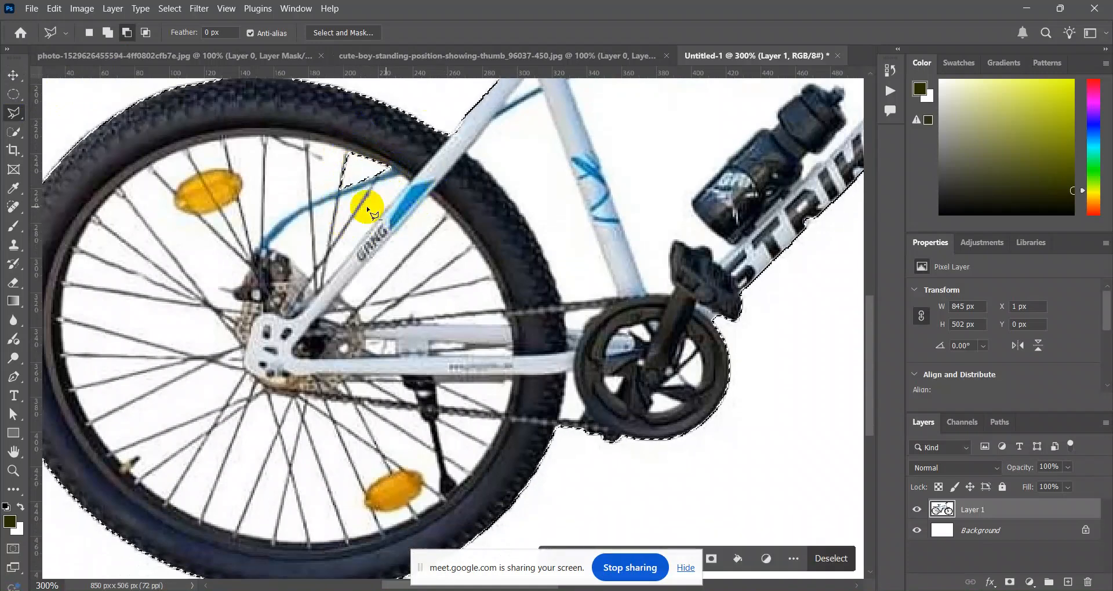
{"action": "scroll", "coordinate": [342, 183], "scroll_direction": "up", "scroll_amount": 1}
{"action": "scroll", "coordinate": [347, 266], "scroll_direction": "up", "scroll_amount": 1}
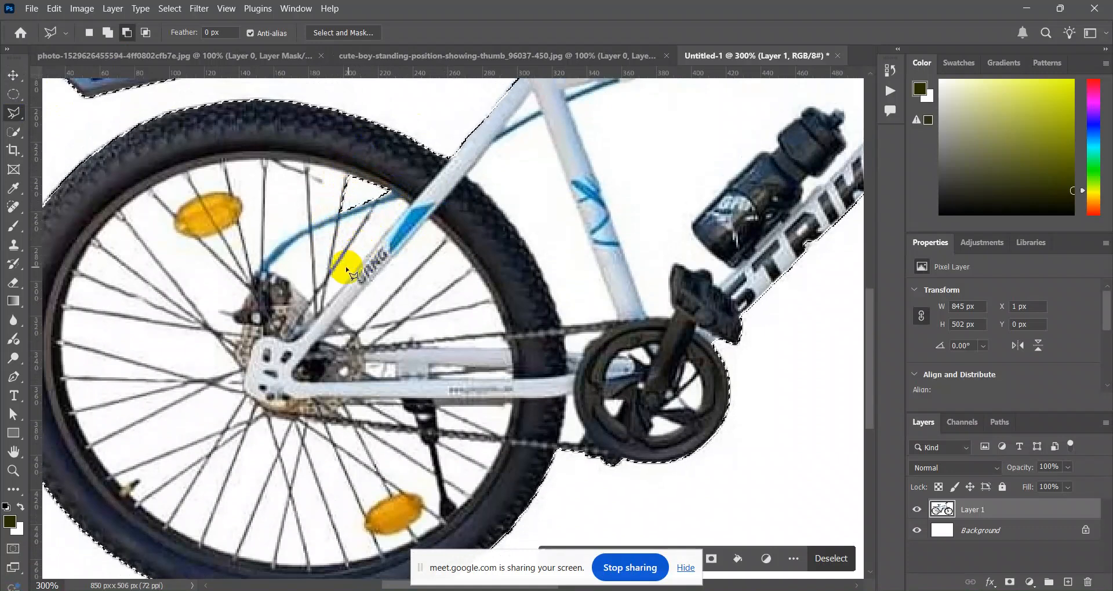
{"action": "left_click", "coordinate": [341, 212]}
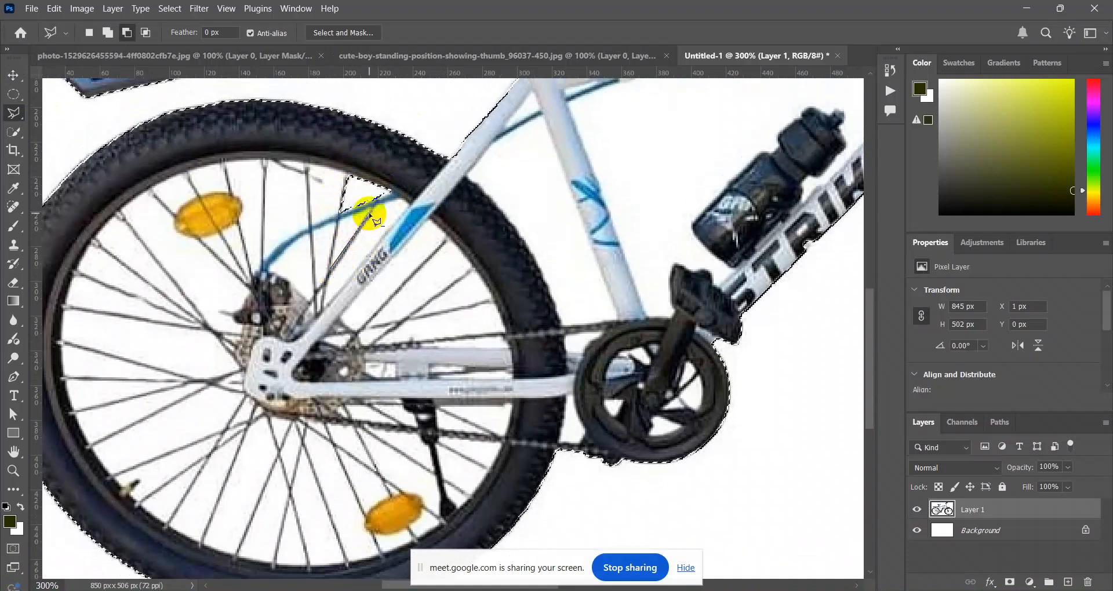
{"action": "left_click", "coordinate": [372, 208]}
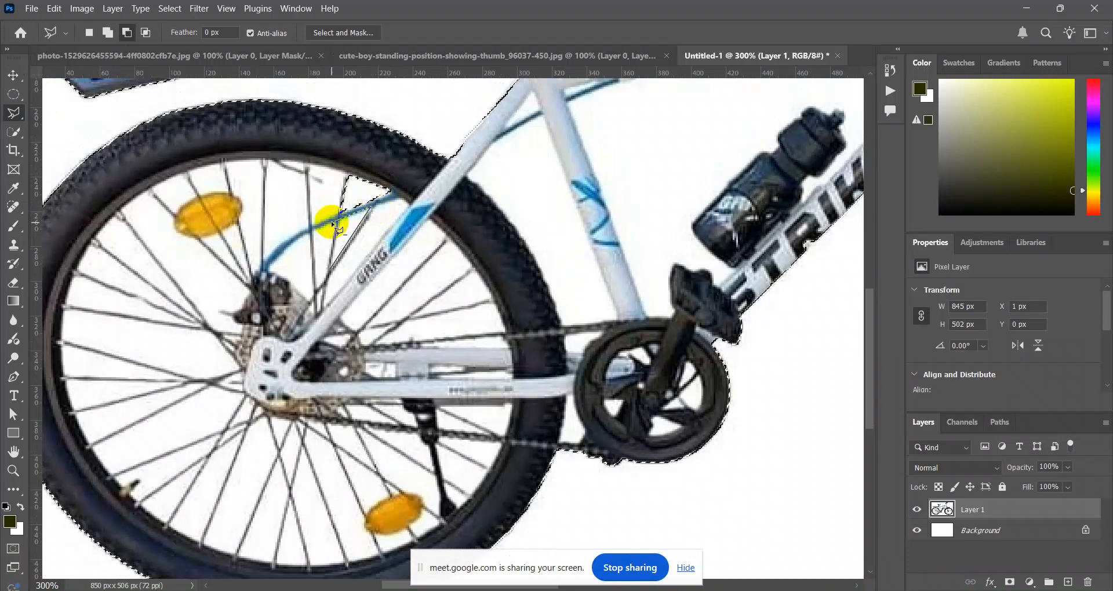
{"action": "double_click", "coordinate": [326, 266]}
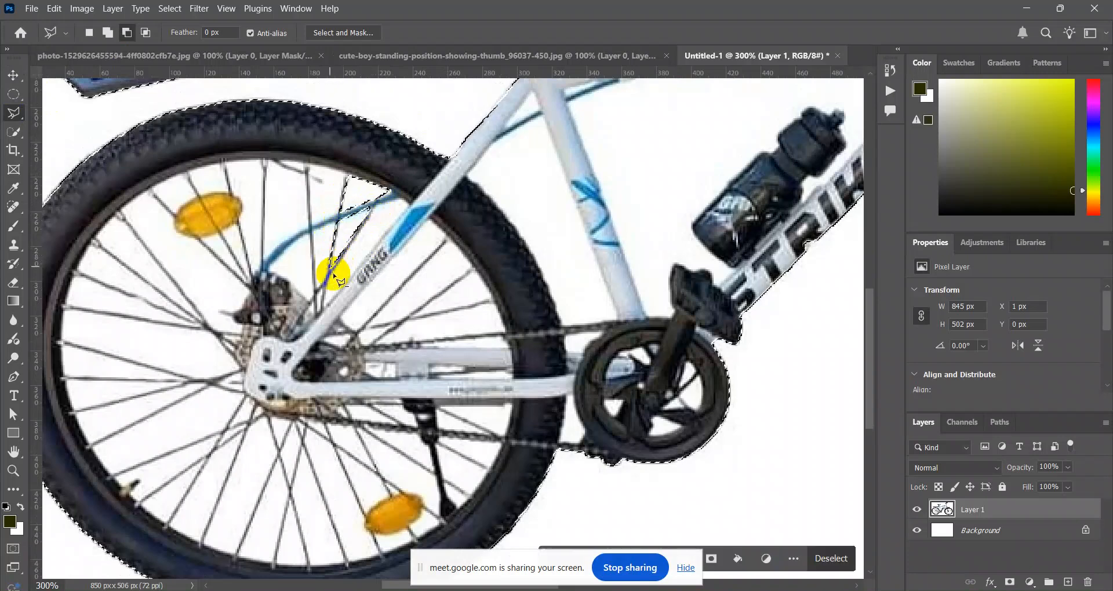
{"action": "scroll", "coordinate": [390, 304], "scroll_direction": "up", "scroll_amount": 1}
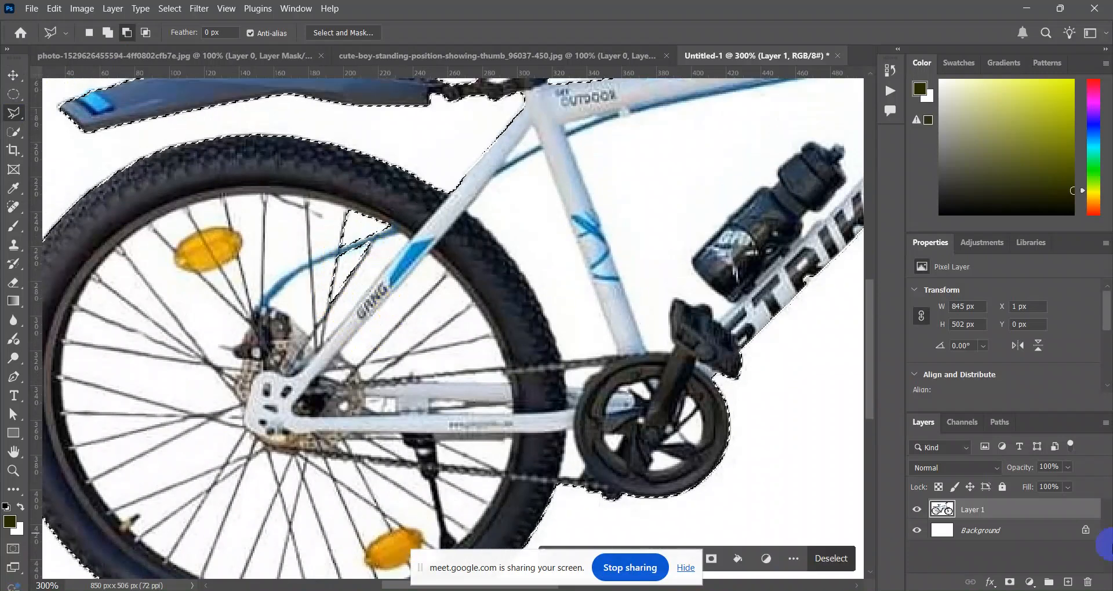
Unlock and delete the white Background layer, and add a layer mask to Layer 1 from the bicycle selection.
{"action": "left_click", "coordinate": [1086, 533]}
{"action": "left_click", "coordinate": [1088, 582]}
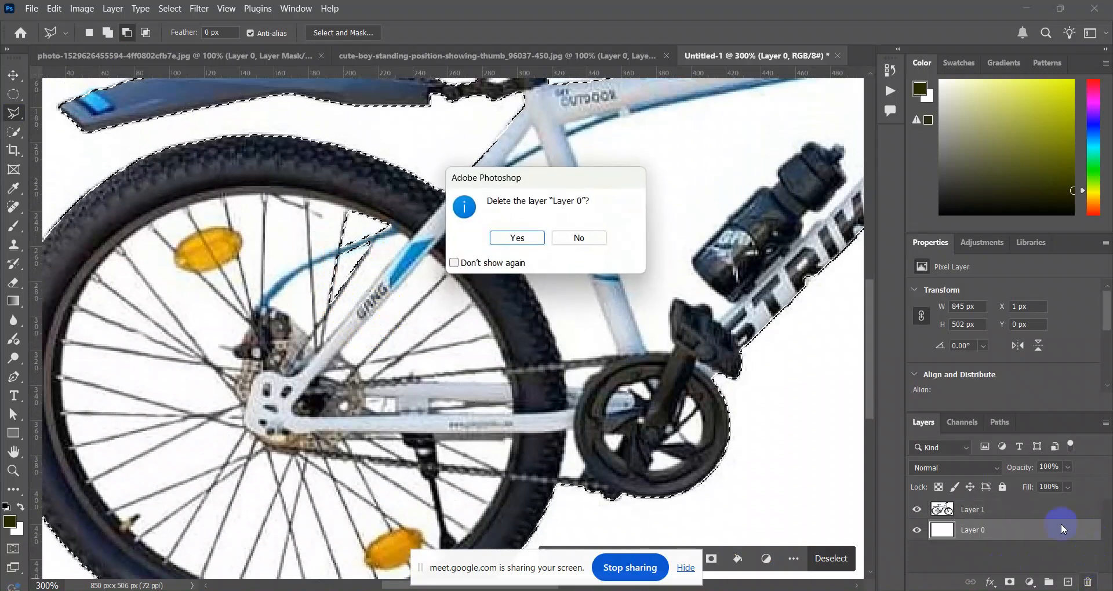
{"action": "key", "text": "Return"}
{"action": "left_click", "coordinate": [1010, 582]}
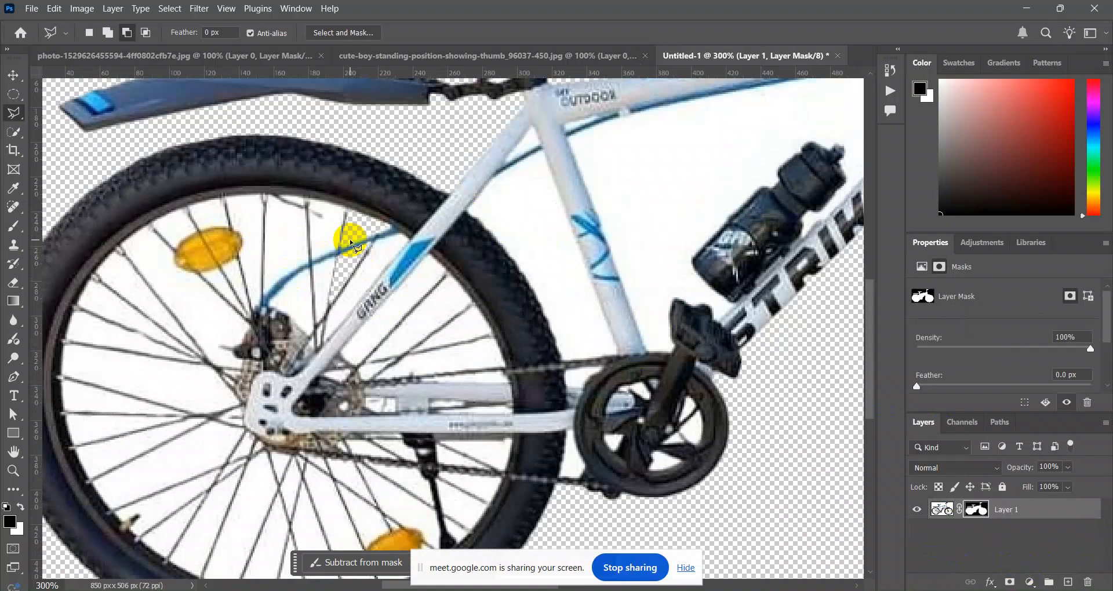
Open Layer 1's mask in Select and Mask and brush Refine Edge across the bicycle's rear wheel hub.
{"action": "key", "text": "ctrl+1"}
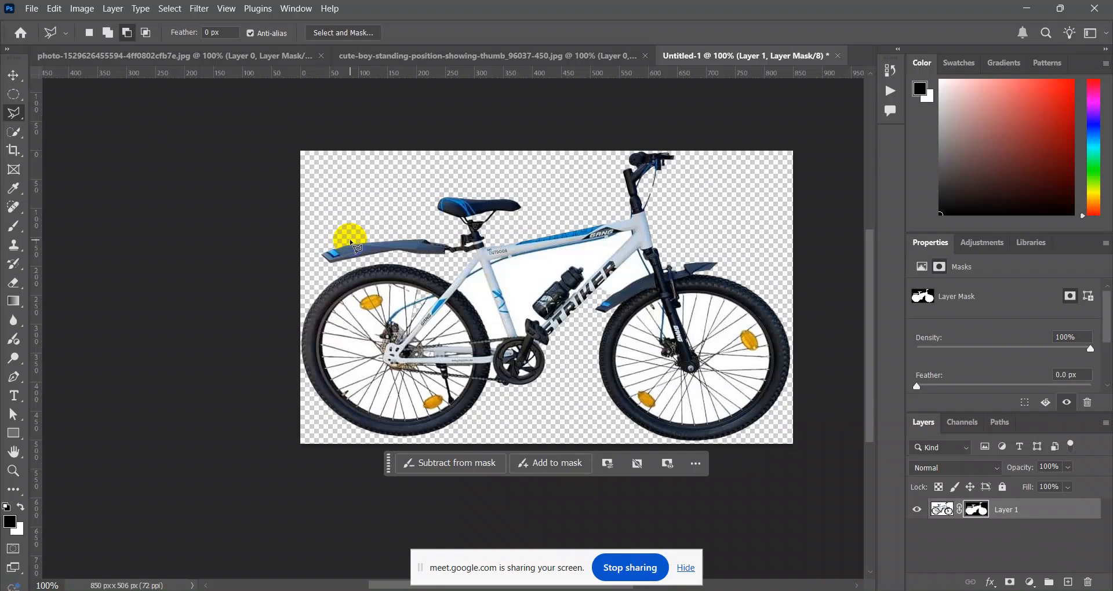
{"action": "scroll", "coordinate": [1051, 315], "scroll_direction": "down", "scroll_amount": 2}
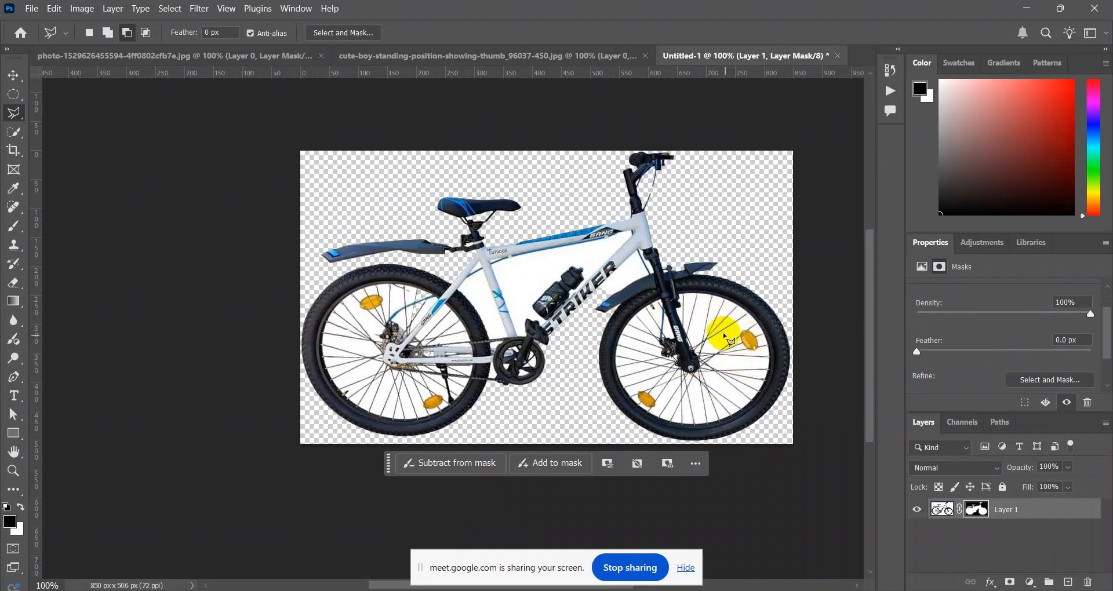
{"action": "left_click", "coordinate": [1049, 379]}
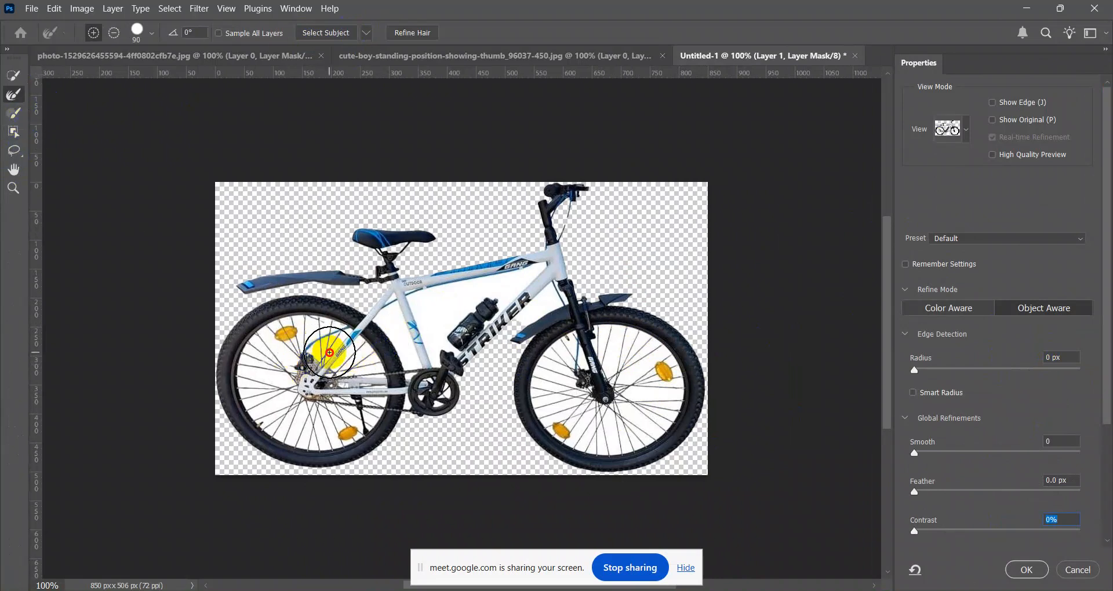
{"action": "mouse_move", "coordinate": [305, 368]}
{"action": "left_mouse_down"}
{"action": "mouse_move", "coordinate": [278, 354]}
{"action": "mouse_move", "coordinate": [293, 363]}
{"action": "mouse_move", "coordinate": [342, 352]}
{"action": "mouse_move", "coordinate": [319, 385]}
{"action": "mouse_move", "coordinate": [304, 361]}
{"action": "mouse_move", "coordinate": [323, 363]}
{"action": "mouse_move", "coordinate": [323, 335]}
{"action": "mouse_move", "coordinate": [278, 388]}
{"action": "mouse_move", "coordinate": [296, 349]}
{"action": "mouse_move", "coordinate": [284, 332]}
{"action": "mouse_move", "coordinate": [297, 327]}
{"action": "mouse_move", "coordinate": [369, 378]}
{"action": "left_mouse_up"}
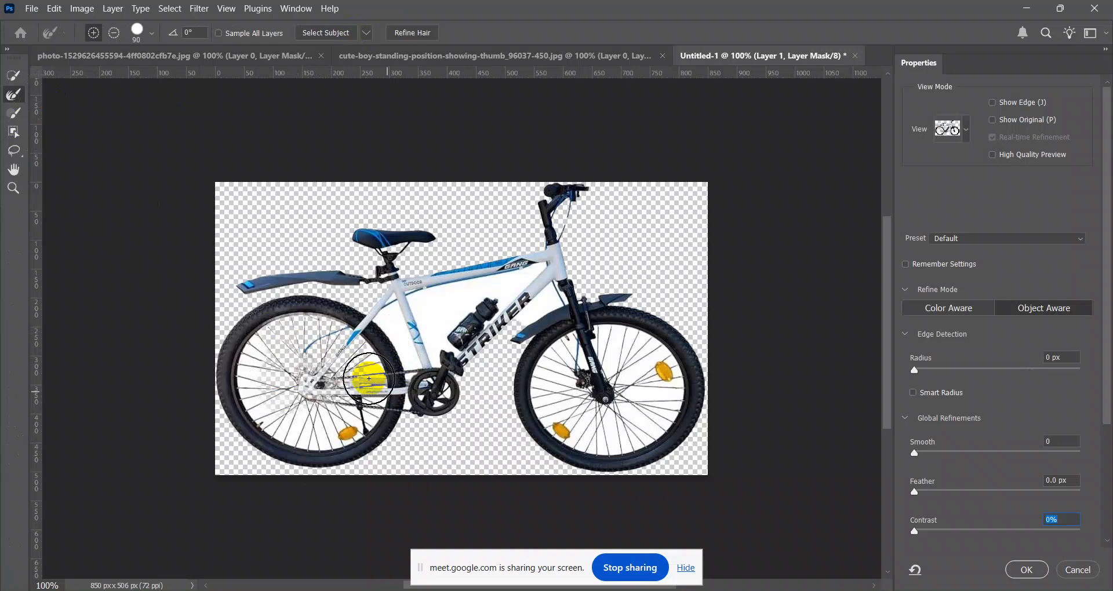
Extend the Refine Edge brushing over the rear wheel's spokes around the hub.
{"action": "key", "text": "ctrl+plus"}
{"action": "key", "text": "ctrl+plus"}
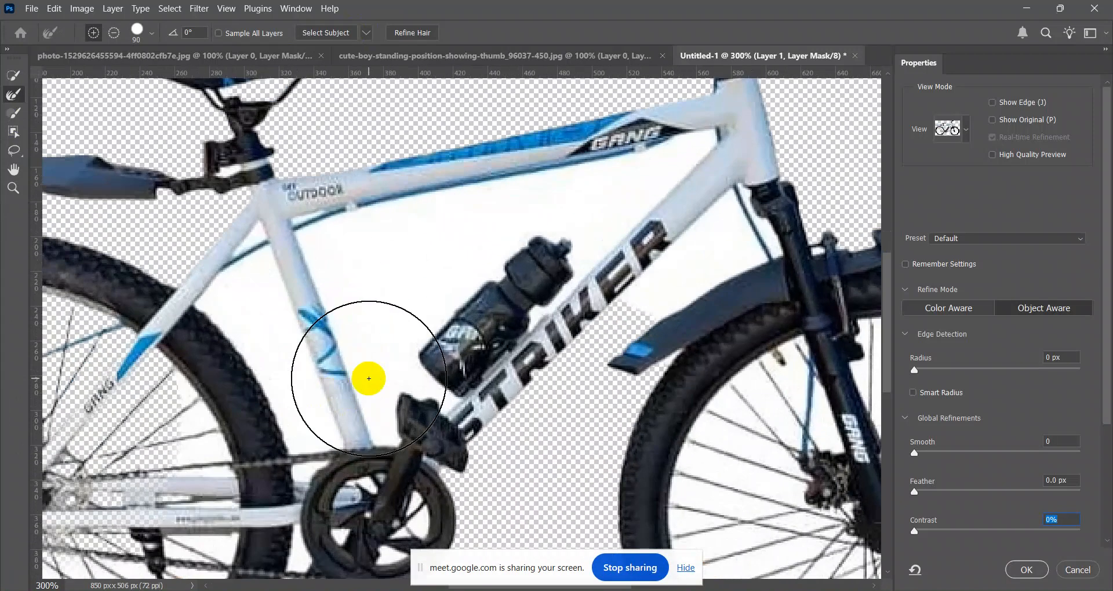
{"action": "mouse_move", "coordinate": [369, 379]}
{"action": "left_mouse_down"}
{"action": "mouse_move", "coordinate": [515, 268]}
{"action": "mouse_move", "coordinate": [639, 246]}
{"action": "mouse_move", "coordinate": [717, 186]}
{"action": "left_mouse_up"}
{"action": "key", "text": "space"}
{"action": "mouse_move", "coordinate": [333, 344]}
{"action": "left_mouse_down"}
{"action": "mouse_move", "coordinate": [387, 333]}
{"action": "mouse_move", "coordinate": [594, 172]}
{"action": "left_mouse_up"}
{"action": "left_click", "coordinate": [261, 216]}
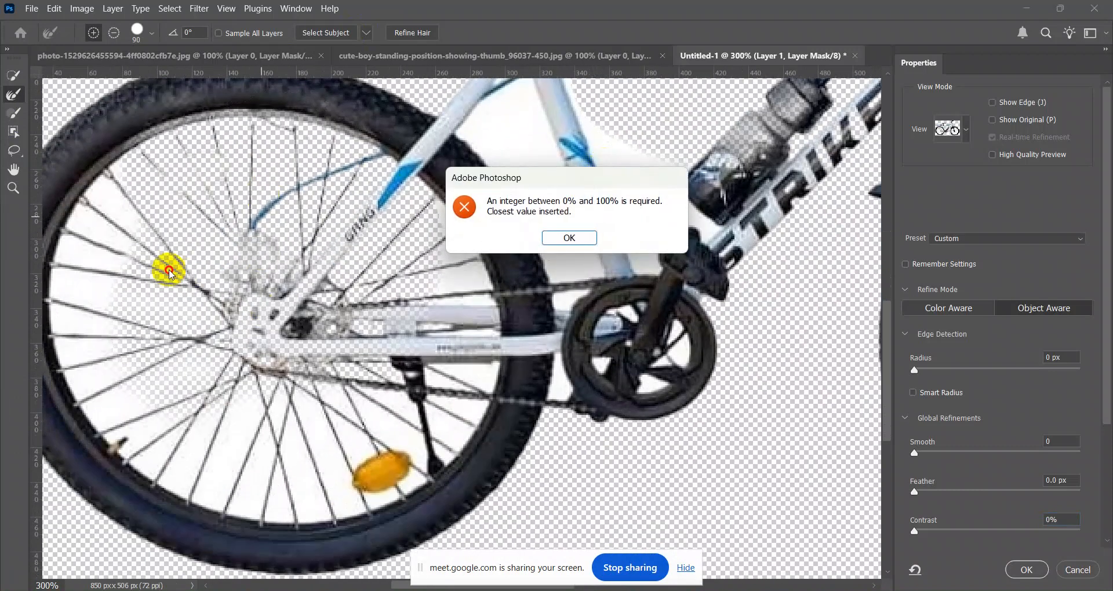
{"action": "left_click", "coordinate": [580, 236]}
{"action": "left_click_drag", "start_coordinate": [202, 242], "coordinate": [305, 235]}
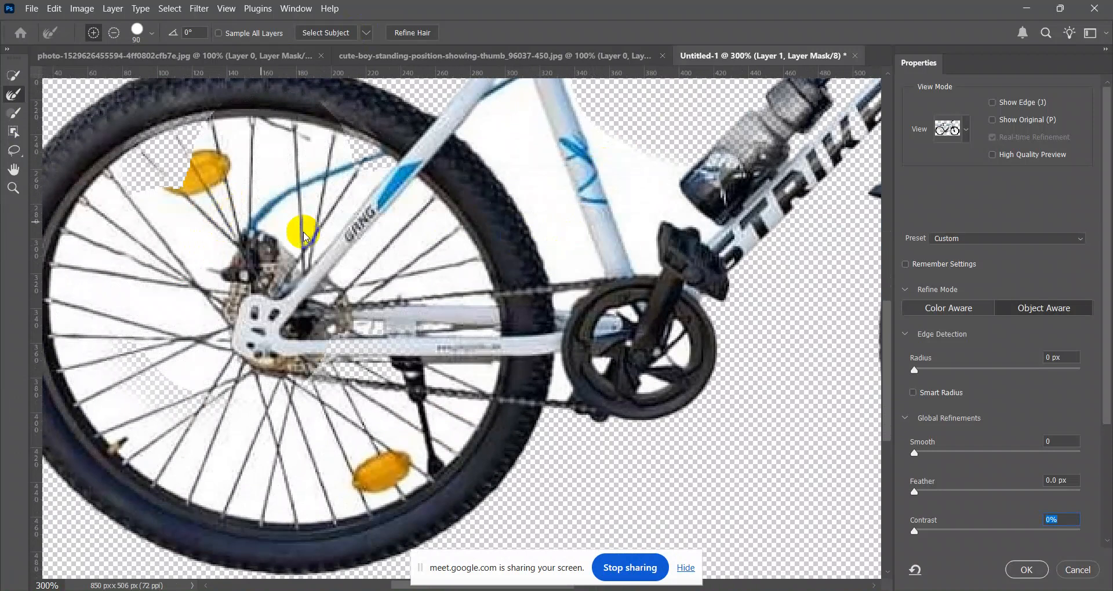
{"action": "key", "text": "space"}
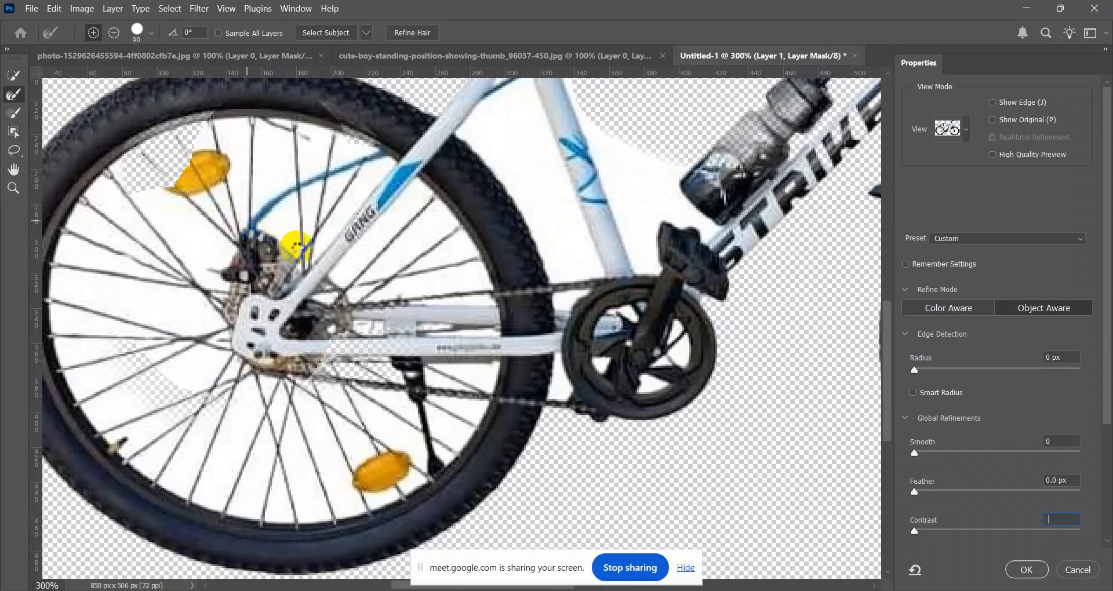
{"action": "key", "text": "ctrl+minus"}
{"action": "key", "text": "ctrl+minus"}
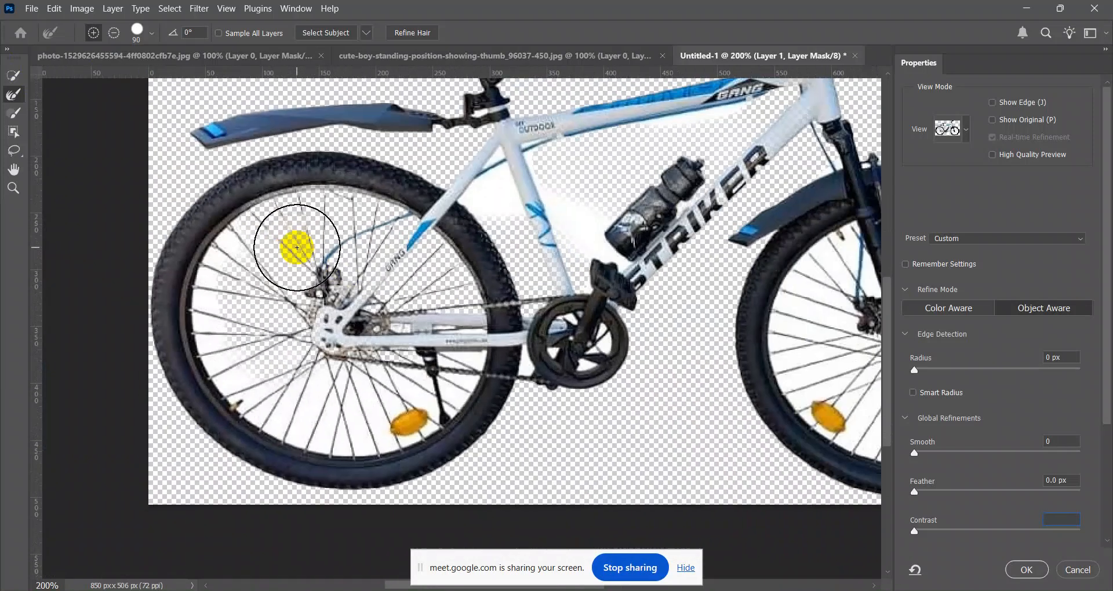
{"action": "left_click_drag", "start_coordinate": [349, 325], "coordinate": [349, 326]}
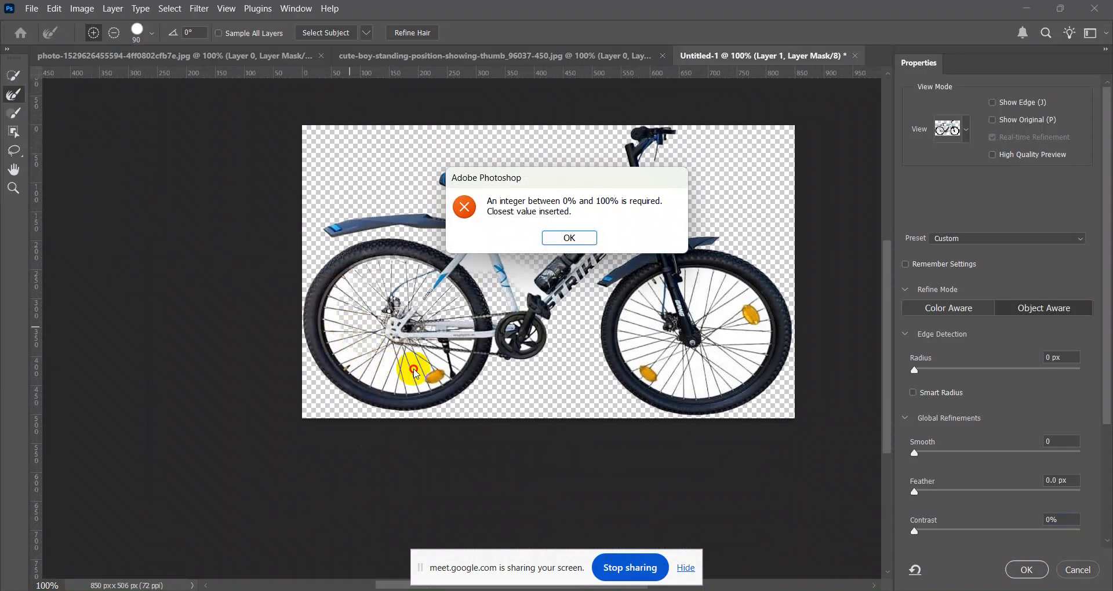
{"action": "left_click", "coordinate": [569, 239]}
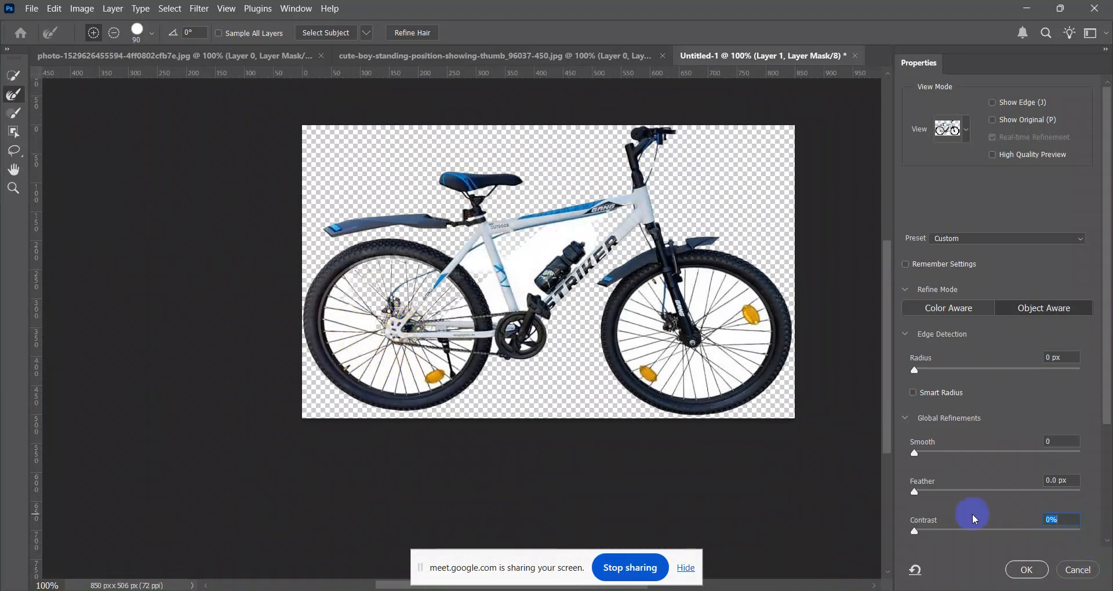
Set the mask contrast to 46% and refine the edges around the down tube, rear wheel hub and chainring.
{"action": "left_click_drag", "start_coordinate": [918, 533], "coordinate": [991, 534]}
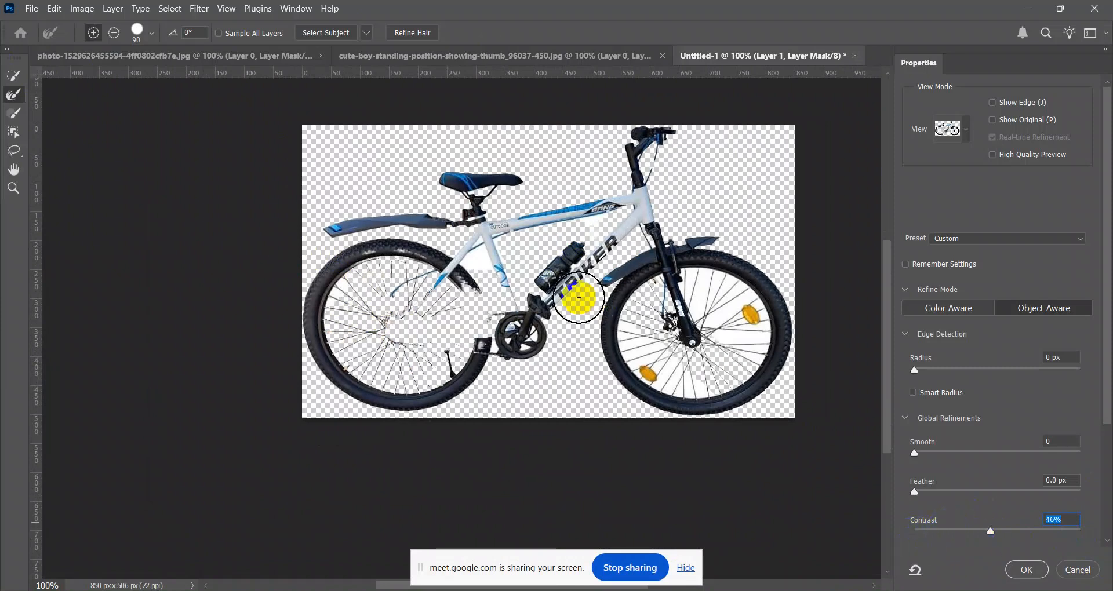
{"action": "left_click", "coordinate": [578, 297]}
{"action": "mouse_move", "coordinate": [410, 308]}
{"action": "left_mouse_down"}
{"action": "mouse_move", "coordinate": [355, 312]}
{"action": "mouse_move", "coordinate": [381, 296]}
{"action": "mouse_move", "coordinate": [365, 288]}
{"action": "mouse_move", "coordinate": [432, 300]}
{"action": "mouse_move", "coordinate": [449, 338]}
{"action": "mouse_move", "coordinate": [439, 362]}
{"action": "mouse_move", "coordinate": [389, 322]}
{"action": "left_mouse_up"}
{"action": "left_click_drag", "start_coordinate": [484, 341], "coordinate": [497, 342]}
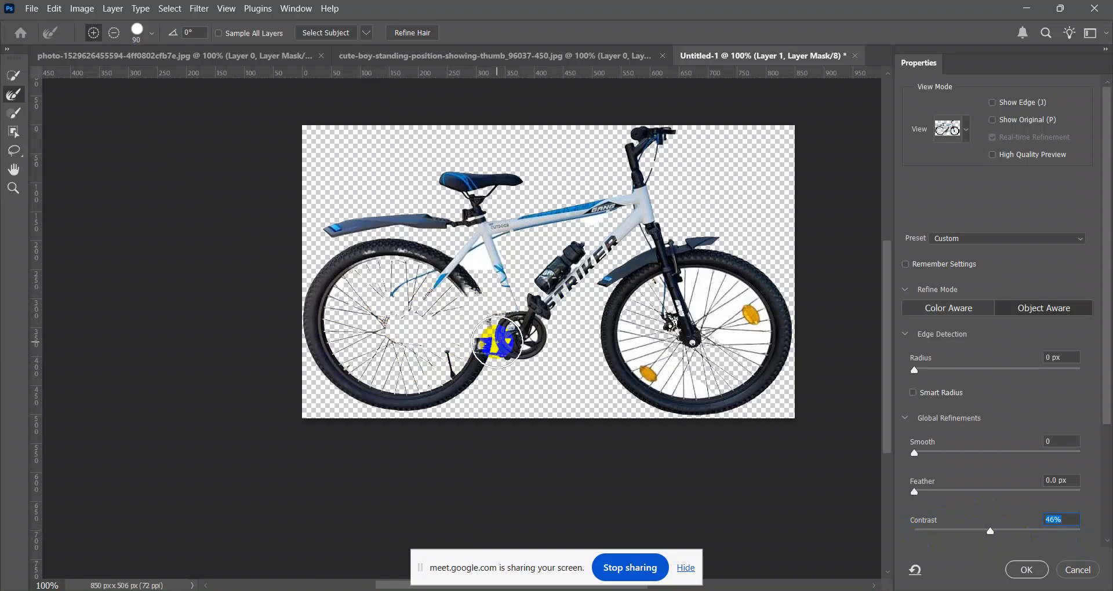
Refine the front wheel spokes, seat tube, head tube and rear wheel edges, and apply the refinement to the mask.
{"action": "mouse_move", "coordinate": [699, 308]}
{"action": "left_mouse_down"}
{"action": "mouse_move", "coordinate": [722, 301]}
{"action": "mouse_move", "coordinate": [742, 344]}
{"action": "left_mouse_up"}
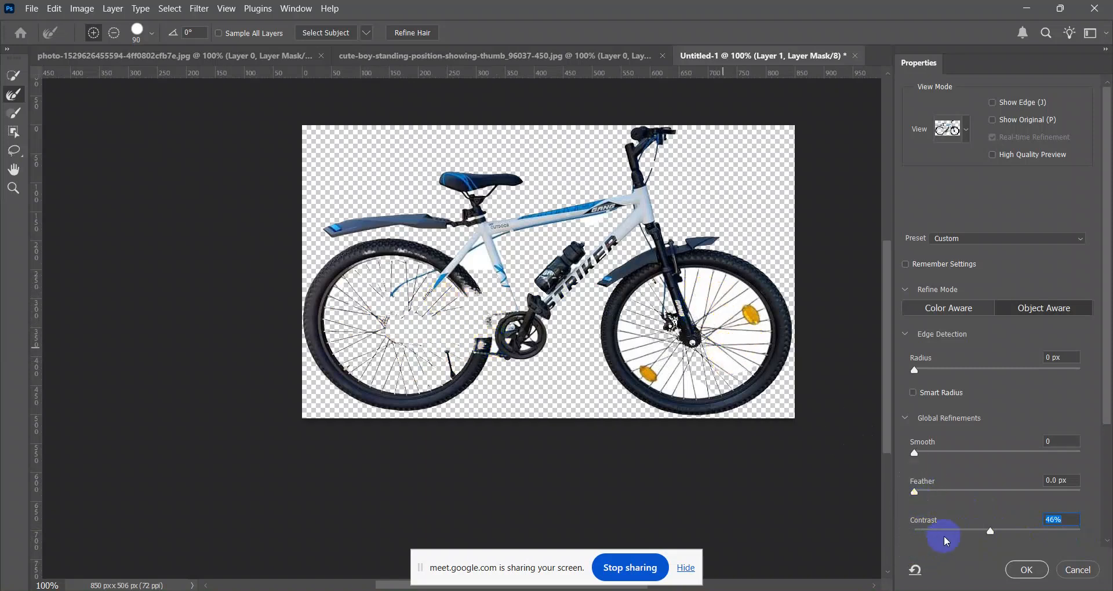
{"action": "mouse_move", "coordinate": [656, 342]}
{"action": "left_mouse_down"}
{"action": "mouse_move", "coordinate": [674, 362]}
{"action": "mouse_move", "coordinate": [713, 369]}
{"action": "left_mouse_up"}
{"action": "mouse_move", "coordinate": [521, 285]}
{"action": "left_mouse_down"}
{"action": "mouse_move", "coordinate": [477, 242]}
{"action": "mouse_move", "coordinate": [511, 236]}
{"action": "left_mouse_up"}
{"action": "left_click_drag", "start_coordinate": [637, 232], "coordinate": [646, 234]}
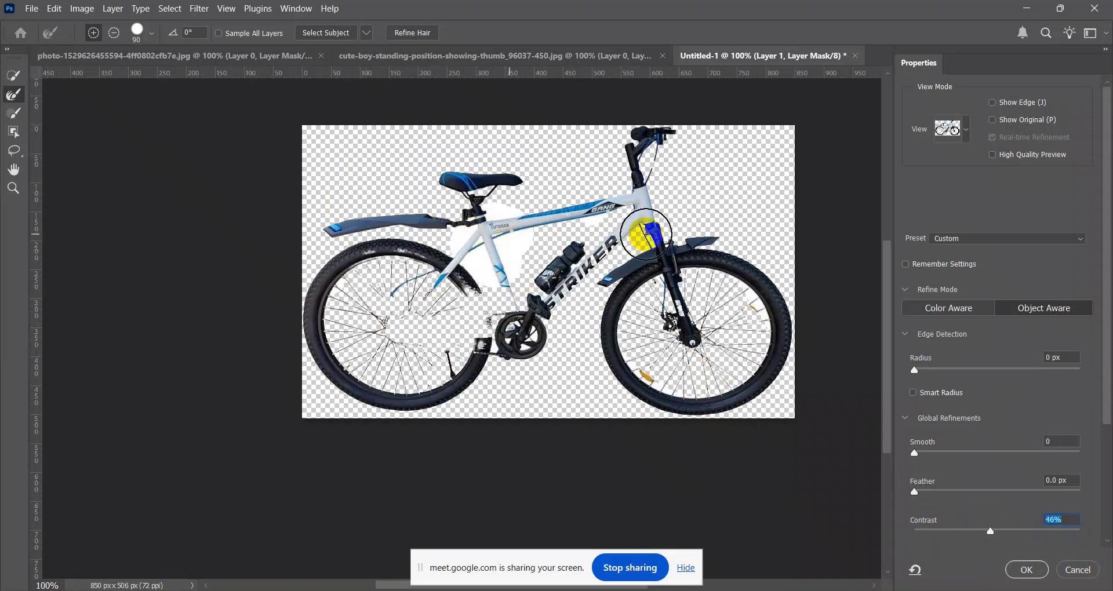
{"action": "mouse_move", "coordinate": [457, 293]}
{"action": "left_mouse_down"}
{"action": "mouse_move", "coordinate": [433, 286]}
{"action": "mouse_move", "coordinate": [376, 342]}
{"action": "mouse_move", "coordinate": [431, 354]}
{"action": "mouse_move", "coordinate": [423, 308]}
{"action": "left_mouse_up"}
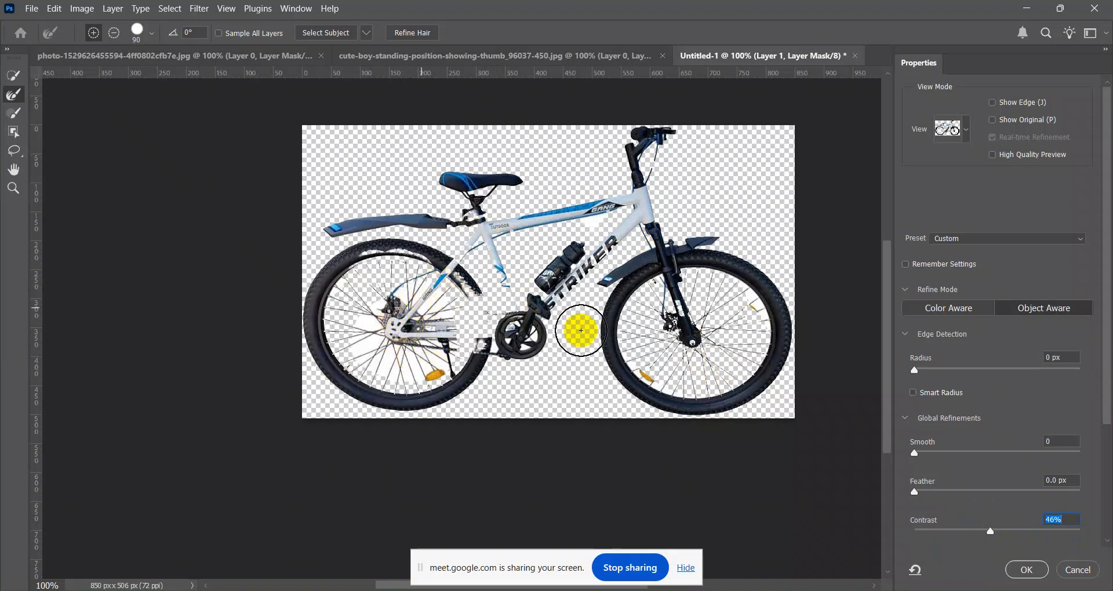
{"action": "left_click", "coordinate": [1027, 571]}
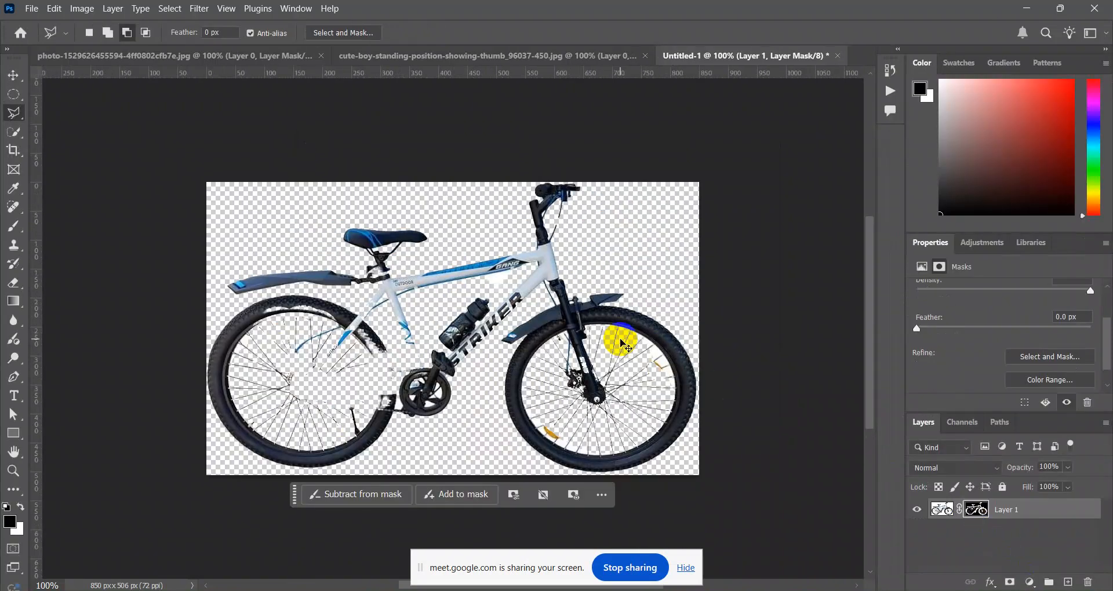
Paint the missing seat tube back on the layer mask with a white brush of size 10.
{"action": "key", "text": "ctrl+plus"}
{"action": "key", "text": "ctrl+plus"}
{"action": "key", "text": "ctrl+plus"}
{"action": "left_click_drag", "start_coordinate": [432, 397], "coordinate": [569, 327]}
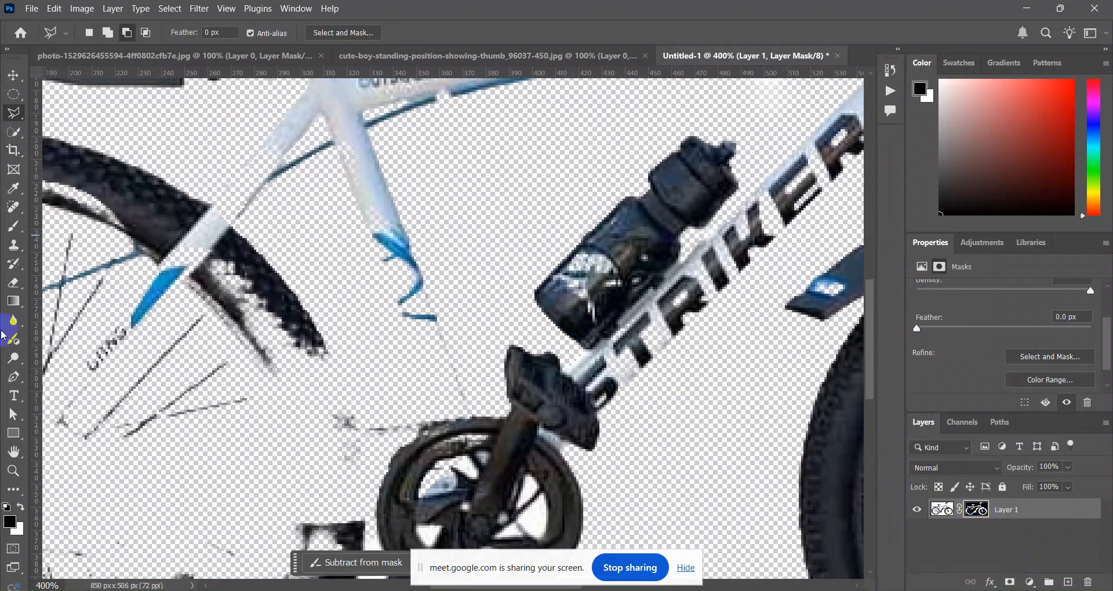
{"action": "left_click", "coordinate": [14, 226]}
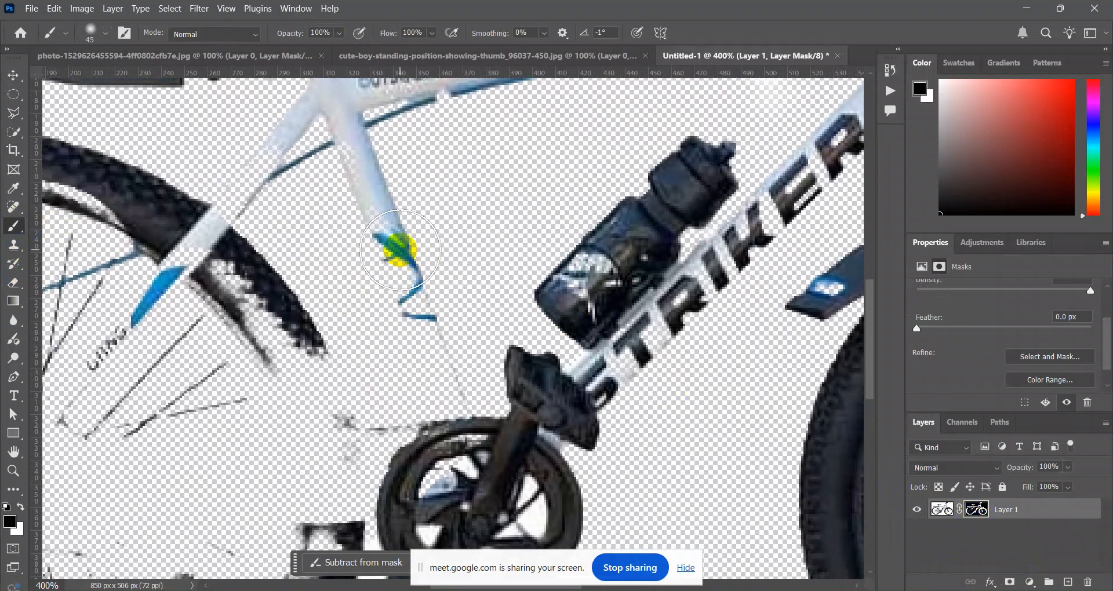
{"action": "key", "text": "bracketleft"}
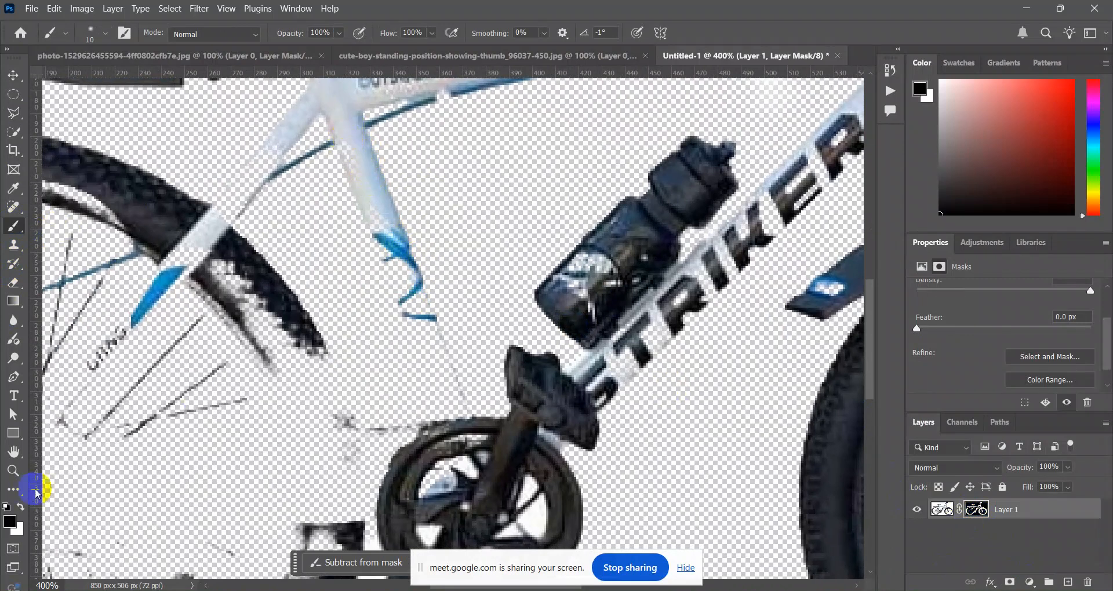
{"action": "left_click", "coordinate": [17, 513]}
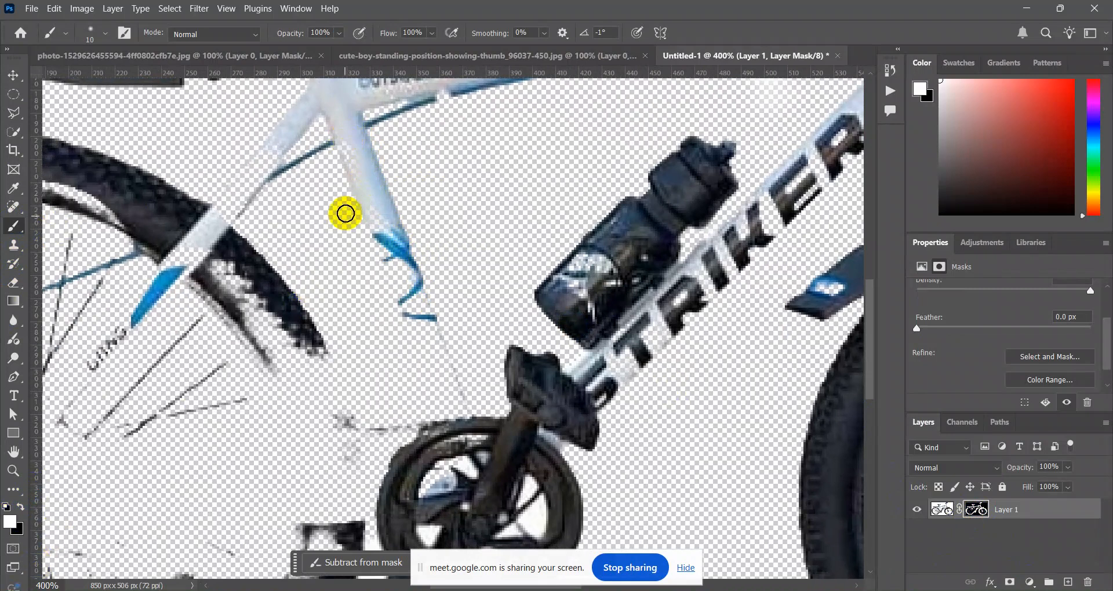
{"action": "mouse_move", "coordinate": [340, 116]}
{"action": "left_mouse_down"}
{"action": "mouse_move", "coordinate": [360, 203]}
{"action": "mouse_move", "coordinate": [423, 307]}
{"action": "left_mouse_up"}
{"action": "mouse_move", "coordinate": [416, 271]}
{"action": "left_mouse_down"}
{"action": "mouse_move", "coordinate": [450, 393]}
{"action": "mouse_move", "coordinate": [439, 362]}
{"action": "mouse_move", "coordinate": [449, 445]}
{"action": "mouse_move", "coordinate": [429, 453]}
{"action": "mouse_move", "coordinate": [436, 438]}
{"action": "mouse_move", "coordinate": [419, 451]}
{"action": "mouse_move", "coordinate": [439, 434]}
{"action": "mouse_move", "coordinate": [482, 435]}
{"action": "mouse_move", "coordinate": [396, 458]}
{"action": "mouse_move", "coordinate": [423, 430]}
{"action": "mouse_move", "coordinate": [453, 425]}
{"action": "left_mouse_up"}
Paint the missing parts of the rear tyre beside the frame back on the layer mask in white.
{"action": "mouse_move", "coordinate": [233, 251]}
{"action": "left_mouse_down"}
{"action": "mouse_move", "coordinate": [256, 294]}
{"action": "mouse_move", "coordinate": [226, 266]}
{"action": "mouse_move", "coordinate": [243, 323]}
{"action": "mouse_move", "coordinate": [217, 269]}
{"action": "mouse_move", "coordinate": [262, 317]}
{"action": "mouse_move", "coordinate": [225, 261]}
{"action": "mouse_move", "coordinate": [298, 366]}
{"action": "mouse_move", "coordinate": [297, 328]}
{"action": "mouse_move", "coordinate": [316, 352]}
{"action": "mouse_move", "coordinate": [352, 460]}
{"action": "mouse_move", "coordinate": [342, 409]}
{"action": "mouse_move", "coordinate": [337, 401]}
{"action": "mouse_move", "coordinate": [349, 493]}
{"action": "mouse_move", "coordinate": [336, 462]}
{"action": "mouse_move", "coordinate": [337, 506]}
{"action": "mouse_move", "coordinate": [312, 380]}
{"action": "mouse_move", "coordinate": [298, 400]}
{"action": "mouse_move", "coordinate": [266, 331]}
{"action": "mouse_move", "coordinate": [279, 380]}
{"action": "mouse_move", "coordinate": [249, 327]}
{"action": "mouse_move", "coordinate": [308, 450]}
{"action": "mouse_move", "coordinate": [313, 427]}
{"action": "mouse_move", "coordinate": [332, 467]}
{"action": "left_mouse_up"}
{"action": "left_click_drag", "start_coordinate": [145, 253], "coordinate": [432, 367]}
{"action": "mouse_move", "coordinate": [155, 297]}
{"action": "left_mouse_down"}
{"action": "mouse_move", "coordinate": [183, 286]}
{"action": "mouse_move", "coordinate": [90, 308]}
{"action": "mouse_move", "coordinate": [299, 297]}
{"action": "mouse_move", "coordinate": [181, 292]}
{"action": "mouse_move", "coordinate": [298, 292]}
{"action": "mouse_move", "coordinate": [441, 329]}
{"action": "mouse_move", "coordinate": [234, 282]}
{"action": "mouse_move", "coordinate": [329, 299]}
{"action": "mouse_move", "coordinate": [121, 319]}
{"action": "mouse_move", "coordinate": [82, 354]}
{"action": "mouse_move", "coordinate": [213, 316]}
{"action": "mouse_move", "coordinate": [149, 325]}
{"action": "mouse_move", "coordinate": [358, 328]}
{"action": "mouse_move", "coordinate": [283, 318]}
{"action": "mouse_move", "coordinate": [421, 348]}
{"action": "mouse_move", "coordinate": [468, 369]}
{"action": "mouse_move", "coordinate": [373, 335]}
{"action": "mouse_move", "coordinate": [487, 390]}
{"action": "left_mouse_up"}
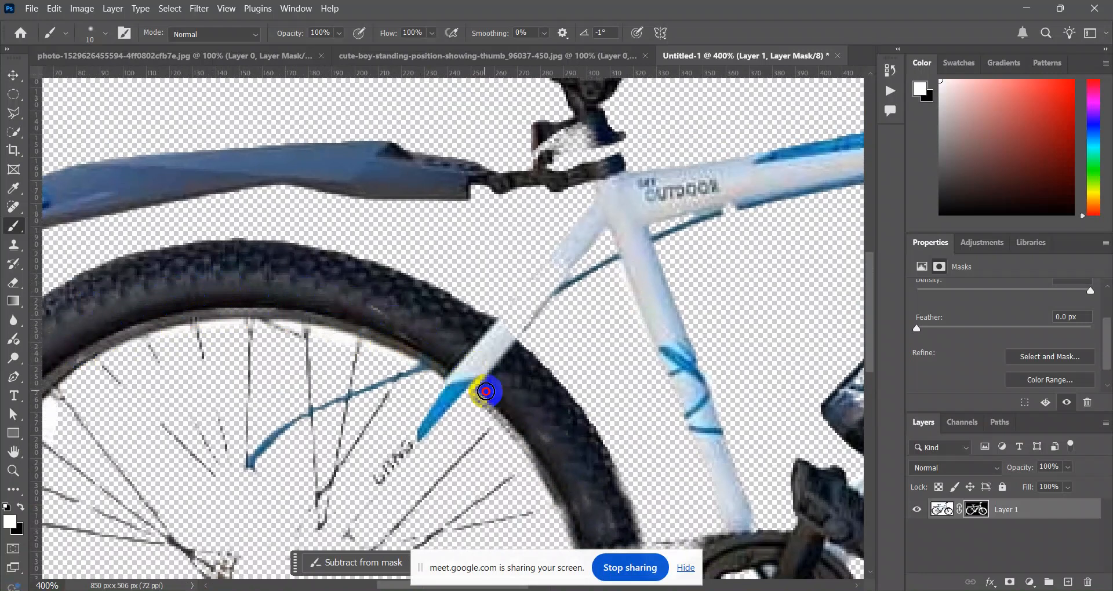
{"action": "left_click_drag", "start_coordinate": [578, 484], "coordinate": [524, 288]}
Restore the GANG seat stay, the hub bracket and the white chain stay on the layer mask.
{"action": "mouse_move", "coordinate": [418, 193]}
{"action": "left_mouse_down"}
{"action": "mouse_move", "coordinate": [477, 244]}
{"action": "mouse_move", "coordinate": [523, 327]}
{"action": "mouse_move", "coordinate": [570, 484]}
{"action": "mouse_move", "coordinate": [576, 404]}
{"action": "mouse_move", "coordinate": [589, 444]}
{"action": "mouse_move", "coordinate": [595, 393]}
{"action": "mouse_move", "coordinate": [587, 480]}
{"action": "mouse_move", "coordinate": [574, 408]}
{"action": "mouse_move", "coordinate": [557, 503]}
{"action": "mouse_move", "coordinate": [548, 394]}
{"action": "mouse_move", "coordinate": [548, 470]}
{"action": "mouse_move", "coordinate": [540, 421]}
{"action": "mouse_move", "coordinate": [560, 427]}
{"action": "mouse_move", "coordinate": [477, 431]}
{"action": "mouse_move", "coordinate": [559, 431]}
{"action": "mouse_move", "coordinate": [178, 418]}
{"action": "mouse_move", "coordinate": [213, 408]}
{"action": "mouse_move", "coordinate": [194, 449]}
{"action": "mouse_move", "coordinate": [228, 392]}
{"action": "mouse_move", "coordinate": [207, 407]}
{"action": "mouse_move", "coordinate": [231, 439]}
{"action": "mouse_move", "coordinate": [235, 425]}
{"action": "mouse_move", "coordinate": [200, 386]}
{"action": "mouse_move", "coordinate": [218, 455]}
{"action": "mouse_move", "coordinate": [188, 419]}
{"action": "mouse_move", "coordinate": [237, 391]}
{"action": "mouse_move", "coordinate": [217, 369]}
{"action": "mouse_move", "coordinate": [240, 422]}
{"action": "mouse_move", "coordinate": [275, 376]}
{"action": "mouse_move", "coordinate": [264, 431]}
{"action": "mouse_move", "coordinate": [254, 412]}
{"action": "mouse_move", "coordinate": [312, 330]}
{"action": "mouse_move", "coordinate": [269, 360]}
{"action": "mouse_move", "coordinate": [391, 222]}
{"action": "mouse_move", "coordinate": [324, 280]}
{"action": "mouse_move", "coordinate": [377, 212]}
{"action": "mouse_move", "coordinate": [289, 336]}
{"action": "mouse_move", "coordinate": [241, 375]}
{"action": "left_mouse_up"}
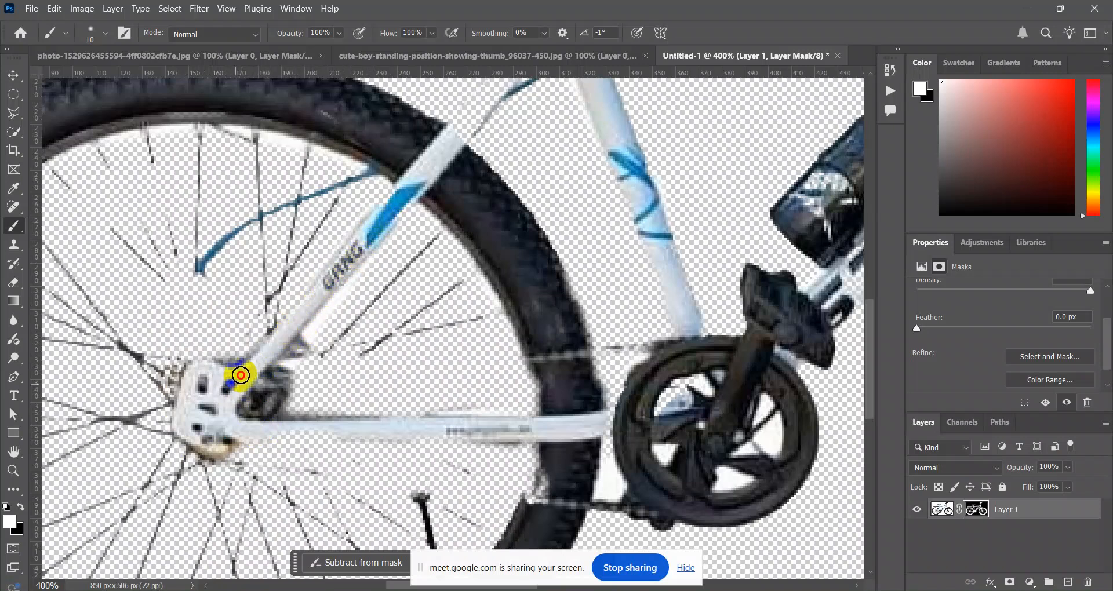
{"action": "scroll", "coordinate": [360, 418], "scroll_direction": "down", "scroll_amount": 2}
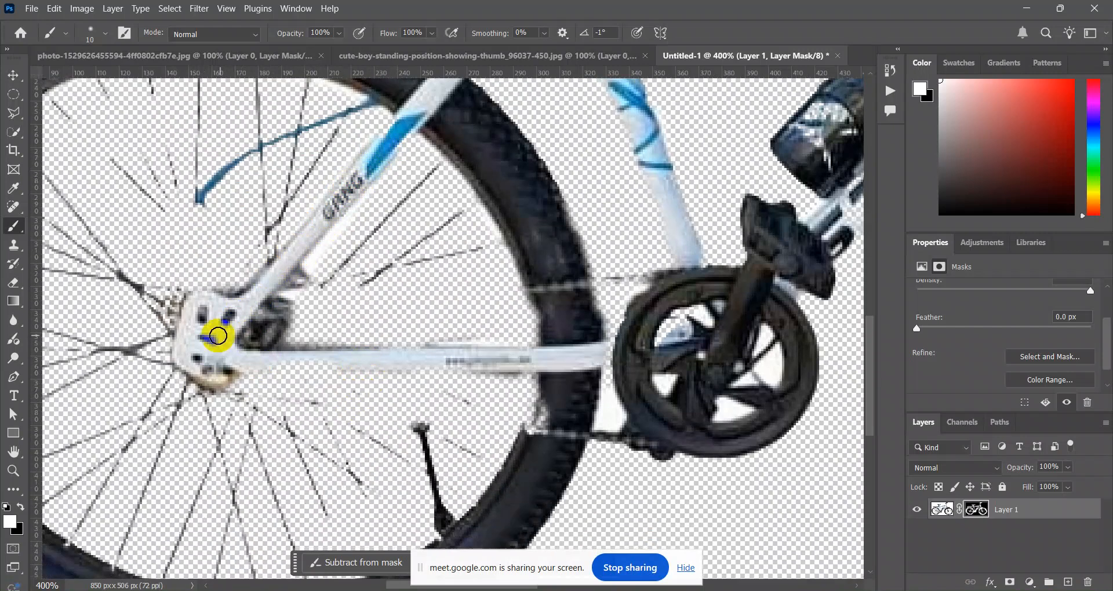
{"action": "left_click_drag", "start_coordinate": [230, 360], "coordinate": [634, 364]}
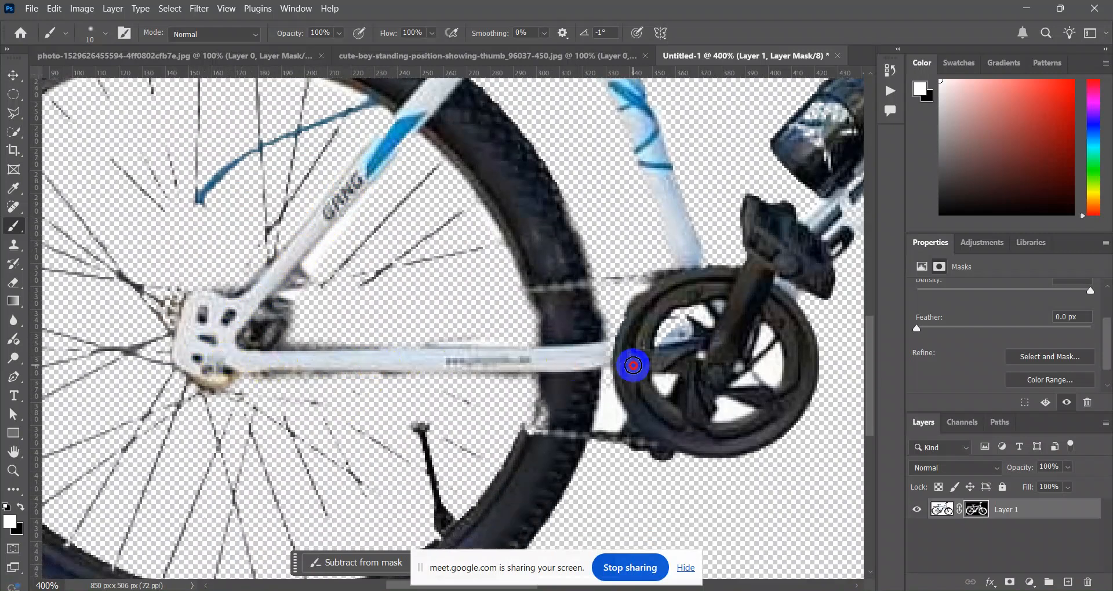
{"action": "scroll", "coordinate": [447, 365], "scroll_direction": "down", "scroll_amount": 2}
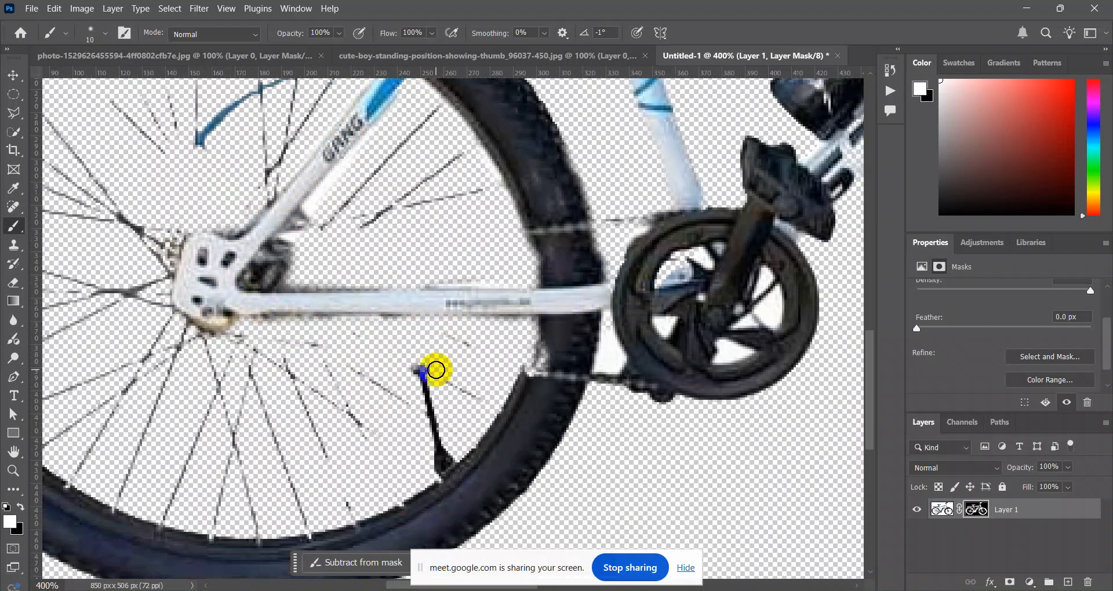
Paint the rear brake caliper and the dark hub parts around the frame bracket back on the mask.
{"action": "scroll", "coordinate": [245, 275], "scroll_direction": "up", "scroll_amount": 1}
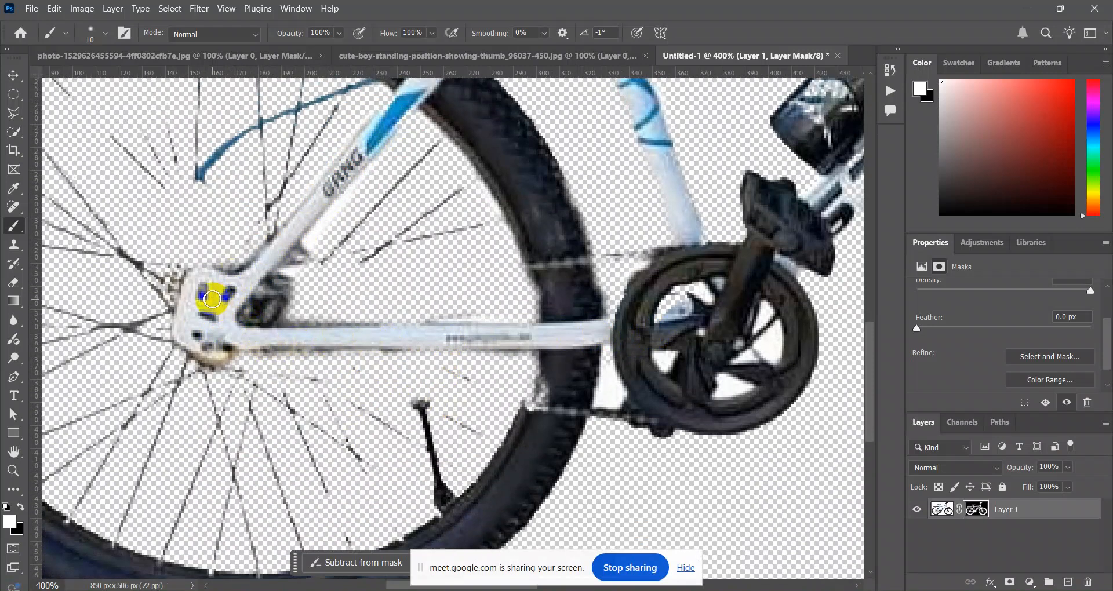
{"action": "mouse_move", "coordinate": [193, 251]}
{"action": "left_mouse_down"}
{"action": "mouse_move", "coordinate": [191, 290]}
{"action": "mouse_move", "coordinate": [217, 193]}
{"action": "mouse_move", "coordinate": [211, 147]}
{"action": "mouse_move", "coordinate": [191, 215]}
{"action": "mouse_move", "coordinate": [195, 265]}
{"action": "left_mouse_up"}
{"action": "mouse_move", "coordinate": [206, 207]}
{"action": "left_mouse_down"}
{"action": "mouse_move", "coordinate": [180, 283]}
{"action": "mouse_move", "coordinate": [185, 218]}
{"action": "mouse_move", "coordinate": [165, 292]}
{"action": "mouse_move", "coordinate": [189, 298]}
{"action": "left_mouse_up"}
{"action": "left_click_drag", "start_coordinate": [296, 286], "coordinate": [265, 273]}
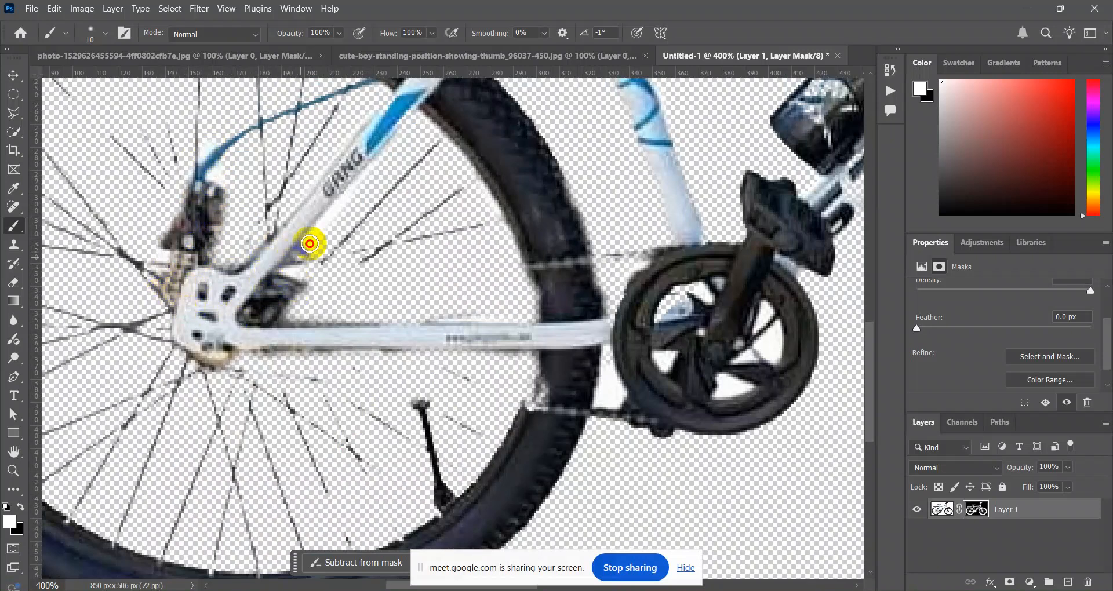
{"action": "mouse_move", "coordinate": [189, 317]}
{"action": "left_mouse_down"}
{"action": "mouse_move", "coordinate": [233, 316]}
{"action": "mouse_move", "coordinate": [296, 350]}
{"action": "left_mouse_up"}
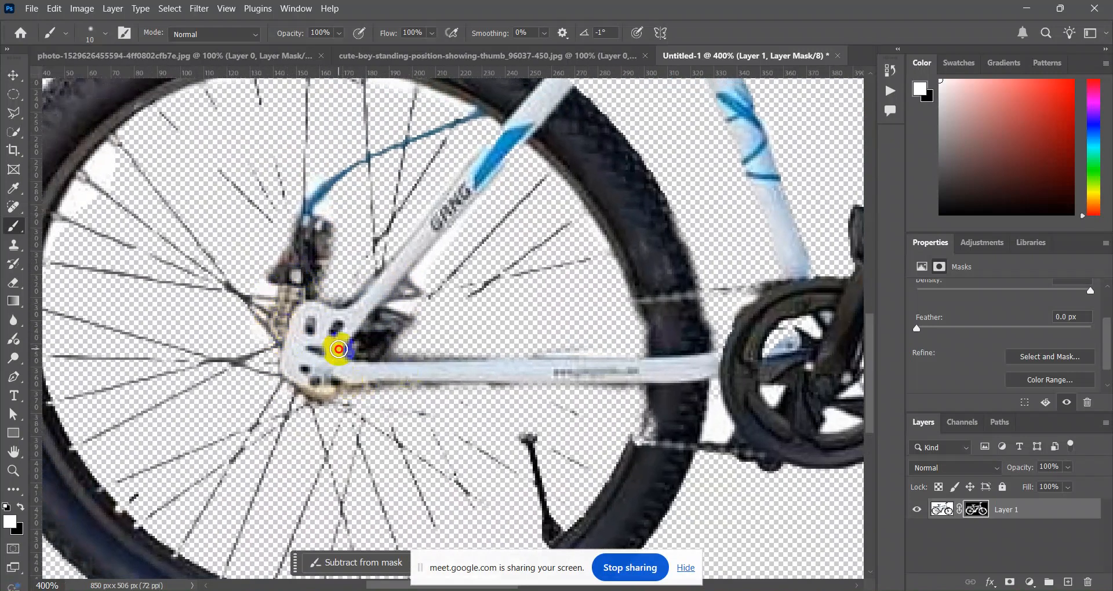
Restore the rear wheel's lower rim near the kickstand and its upper tyre and rim edges on the mask.
{"action": "mouse_move", "coordinate": [629, 375]}
{"action": "left_mouse_down"}
{"action": "mouse_move", "coordinate": [555, 304]}
{"action": "mouse_move", "coordinate": [562, 334]}
{"action": "mouse_move", "coordinate": [569, 292]}
{"action": "mouse_move", "coordinate": [539, 418]}
{"action": "mouse_move", "coordinate": [556, 335]}
{"action": "mouse_move", "coordinate": [528, 425]}
{"action": "mouse_move", "coordinate": [544, 397]}
{"action": "mouse_move", "coordinate": [462, 483]}
{"action": "left_mouse_up"}
{"action": "scroll", "coordinate": [580, 290], "scroll_direction": "up", "scroll_amount": 5}
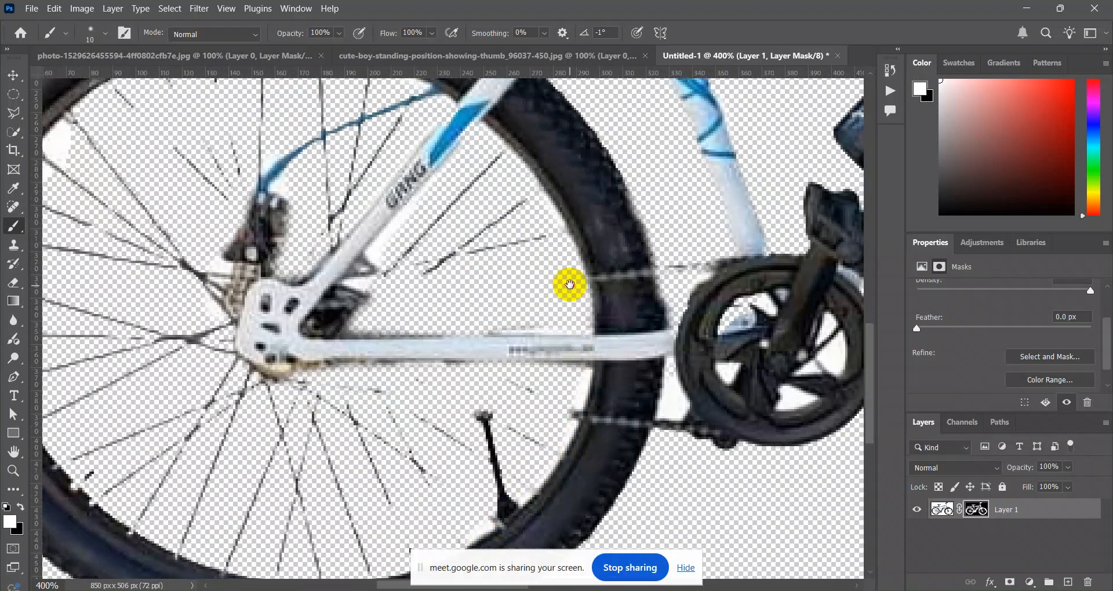
{"action": "mouse_move", "coordinate": [615, 265]}
{"action": "left_mouse_down"}
{"action": "mouse_move", "coordinate": [645, 353]}
{"action": "mouse_move", "coordinate": [628, 280]}
{"action": "mouse_move", "coordinate": [643, 306]}
{"action": "mouse_move", "coordinate": [661, 399]}
{"action": "mouse_move", "coordinate": [644, 314]}
{"action": "mouse_move", "coordinate": [652, 386]}
{"action": "left_mouse_up"}
{"action": "left_click_drag", "start_coordinate": [162, 166], "coordinate": [336, 252]}
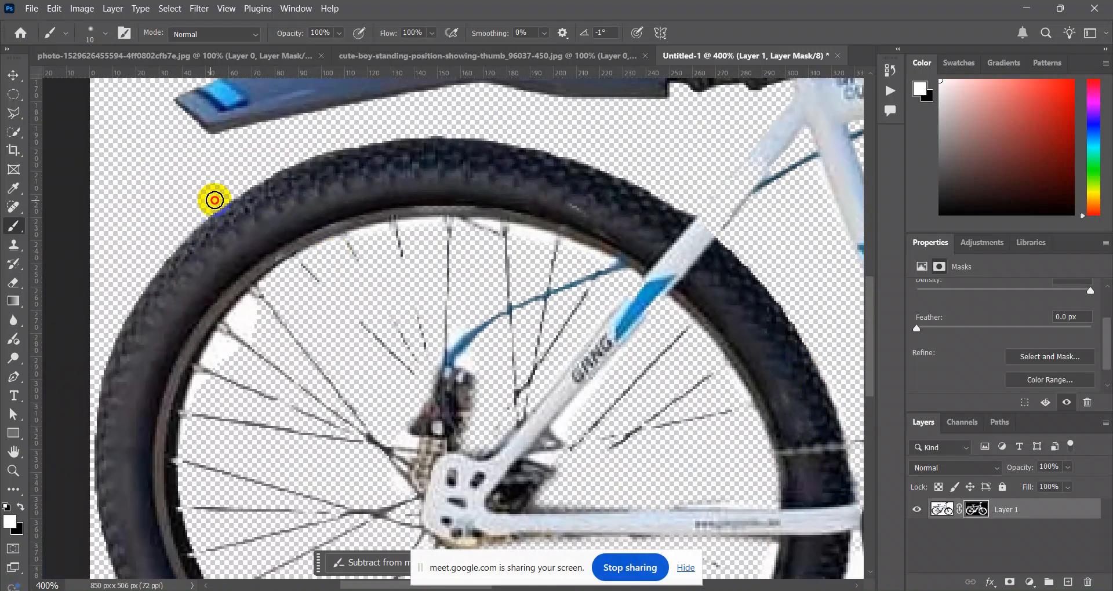
{"action": "left_click", "coordinate": [442, 214]}
{"action": "mouse_move", "coordinate": [442, 215]}
{"action": "left_mouse_down"}
{"action": "mouse_move", "coordinate": [579, 238]}
{"action": "mouse_move", "coordinate": [493, 209]}
{"action": "mouse_move", "coordinate": [598, 208]}
{"action": "mouse_move", "coordinate": [580, 204]}
{"action": "mouse_move", "coordinate": [545, 204]}
{"action": "mouse_move", "coordinate": [644, 235]}
{"action": "mouse_move", "coordinate": [528, 188]}
{"action": "mouse_move", "coordinate": [713, 269]}
{"action": "mouse_move", "coordinate": [593, 221]}
{"action": "left_mouse_up"}
{"action": "left_click_drag", "start_coordinate": [761, 291], "coordinate": [832, 174]}
{"action": "left_click_drag", "start_coordinate": [698, 308], "coordinate": [504, 134]}
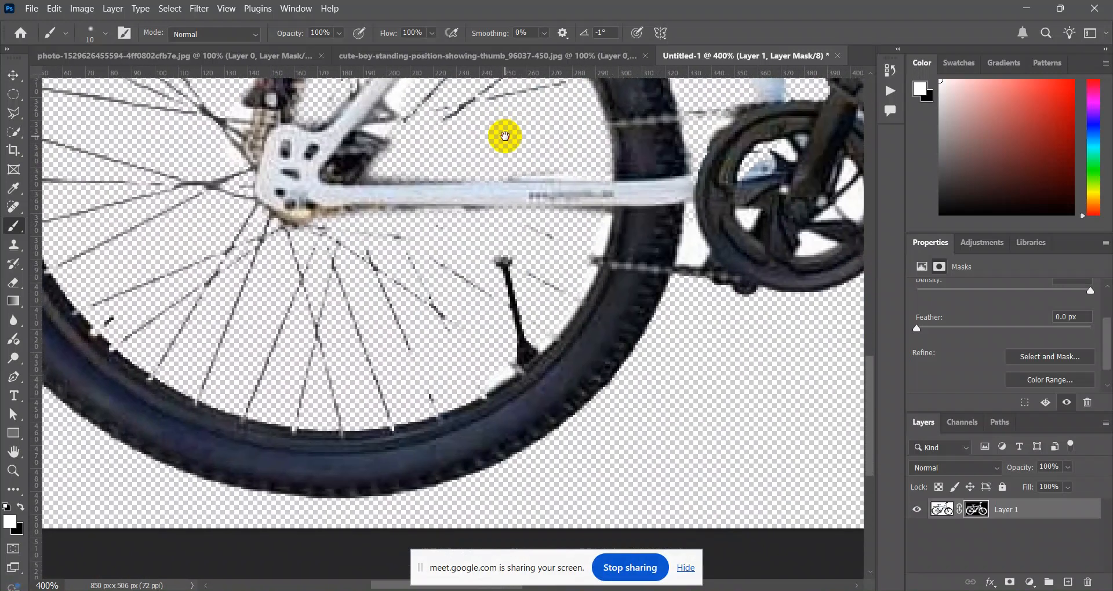
Paint the white down tube around the STRIKER lettering back on the layer mask.
{"action": "left_click_drag", "start_coordinate": [491, 307], "coordinate": [409, 396]}
{"action": "left_click_drag", "start_coordinate": [628, 269], "coordinate": [497, 400]}
{"action": "mouse_move", "coordinate": [540, 254]}
{"action": "left_mouse_down"}
{"action": "mouse_move", "coordinate": [515, 234]}
{"action": "mouse_move", "coordinate": [544, 308]}
{"action": "mouse_move", "coordinate": [585, 323]}
{"action": "left_mouse_up"}
{"action": "mouse_move", "coordinate": [655, 305]}
{"action": "left_mouse_down"}
{"action": "mouse_move", "coordinate": [574, 355]}
{"action": "mouse_move", "coordinate": [501, 381]}
{"action": "left_mouse_up"}
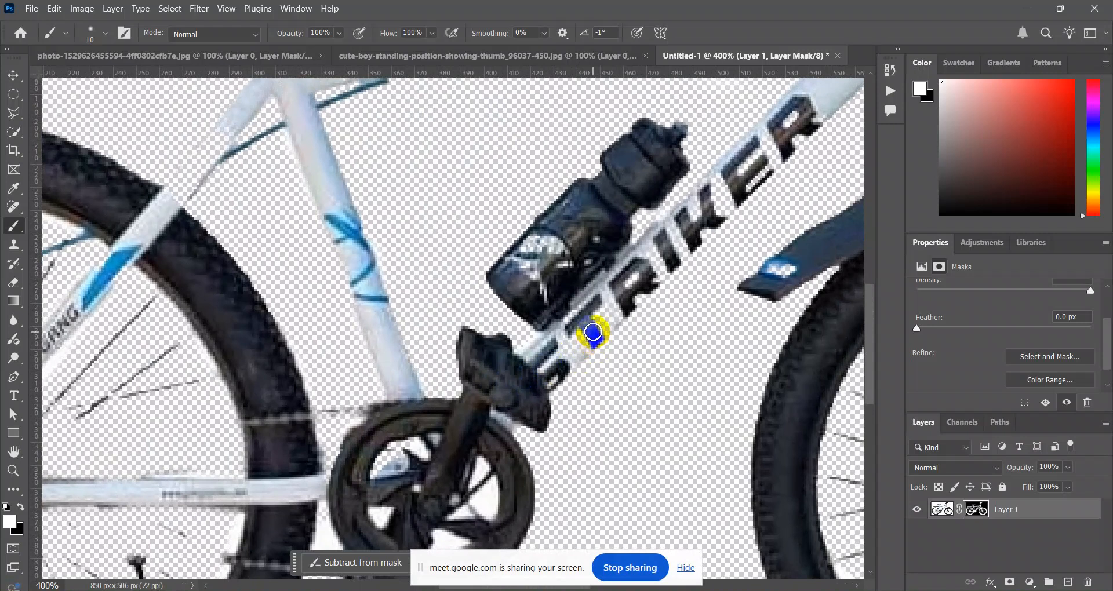
{"action": "mouse_move", "coordinate": [566, 358]}
{"action": "left_mouse_down"}
{"action": "mouse_move", "coordinate": [634, 301]}
{"action": "mouse_move", "coordinate": [812, 99]}
{"action": "mouse_move", "coordinate": [787, 120]}
{"action": "left_mouse_up"}
Reduce the brush size to 9 and touch up the mask along the lower edge of the STRIKER down tube.
{"action": "key", "text": "bracketleft"}
{"action": "key", "text": "bracketleft"}
{"action": "key", "text": "bracketleft"}
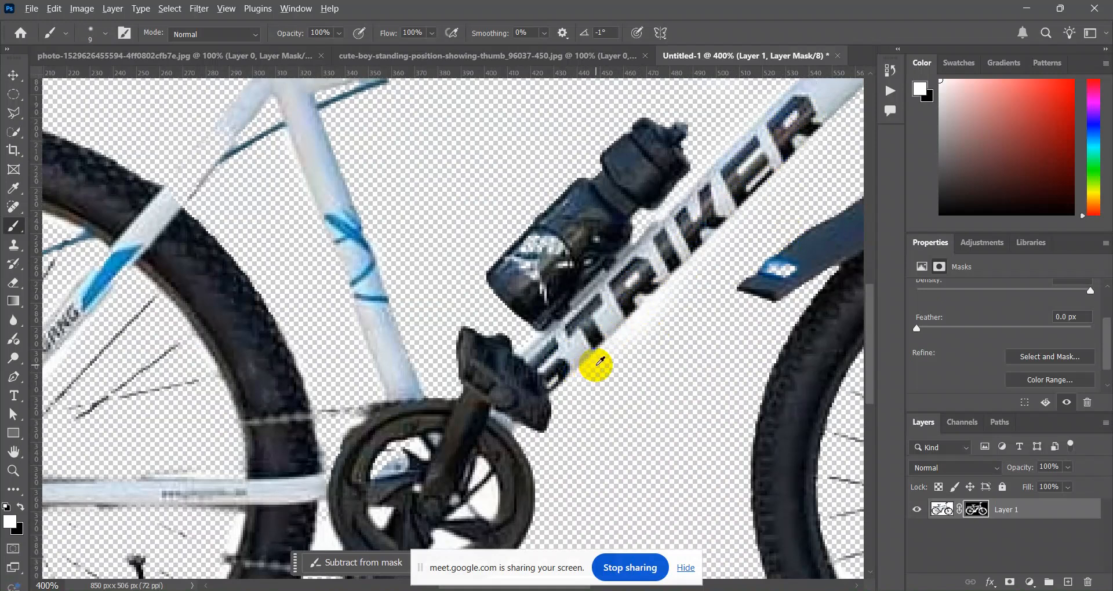
{"action": "mouse_move", "coordinate": [607, 361]}
{"action": "left_mouse_down"}
{"action": "mouse_move", "coordinate": [638, 323]}
{"action": "mouse_move", "coordinate": [702, 283]}
{"action": "left_mouse_up"}
{"action": "key", "text": "x"}
{"action": "mouse_move", "coordinate": [750, 240]}
{"action": "left_mouse_down"}
{"action": "mouse_move", "coordinate": [639, 327]}
{"action": "mouse_move", "coordinate": [679, 274]}
{"action": "mouse_move", "coordinate": [629, 316]}
{"action": "left_mouse_up"}
{"action": "mouse_move", "coordinate": [690, 215]}
{"action": "left_mouse_down"}
{"action": "mouse_move", "coordinate": [646, 297]}
{"action": "mouse_move", "coordinate": [660, 348]}
{"action": "left_mouse_up"}
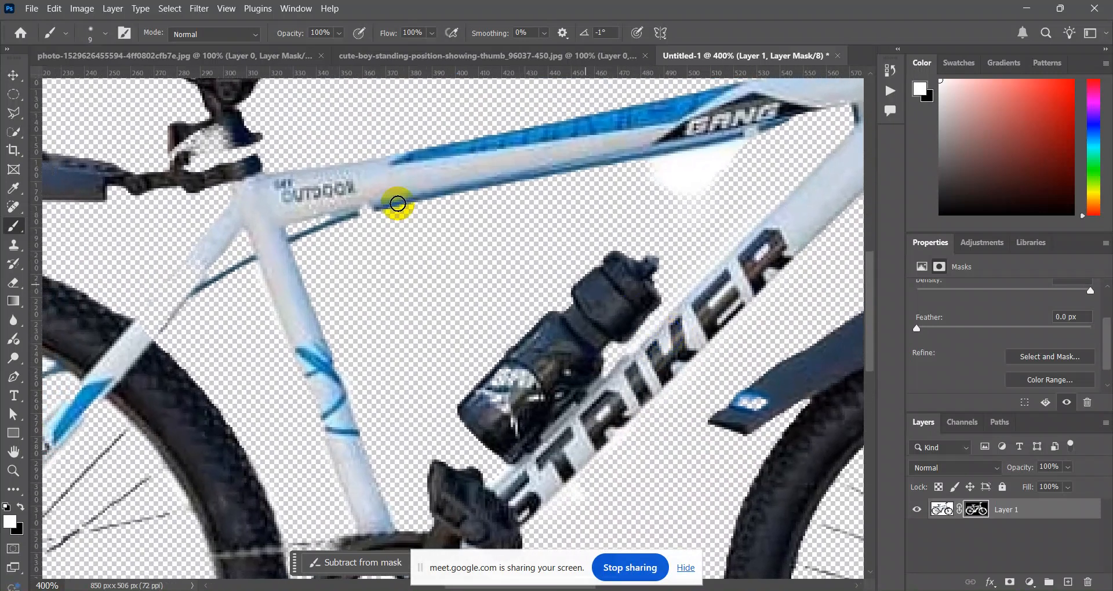
Examine the masked bicycle around the rear wheel, front wheel and frame for missing parts and leftover background.
{"action": "mouse_move", "coordinate": [199, 181]}
{"action": "left_mouse_down"}
{"action": "mouse_move", "coordinate": [409, 254]}
{"action": "mouse_move", "coordinate": [458, 239]}
{"action": "mouse_move", "coordinate": [506, 198]}
{"action": "mouse_move", "coordinate": [507, 231]}
{"action": "mouse_move", "coordinate": [537, 226]}
{"action": "mouse_move", "coordinate": [509, 236]}
{"action": "mouse_move", "coordinate": [514, 285]}
{"action": "mouse_move", "coordinate": [549, 246]}
{"action": "left_mouse_up"}
{"action": "mouse_move", "coordinate": [531, 290]}
{"action": "left_mouse_down"}
{"action": "mouse_move", "coordinate": [485, 372]}
{"action": "mouse_move", "coordinate": [502, 340]}
{"action": "mouse_move", "coordinate": [521, 333]}
{"action": "mouse_move", "coordinate": [489, 380]}
{"action": "mouse_move", "coordinate": [539, 297]}
{"action": "left_mouse_up"}
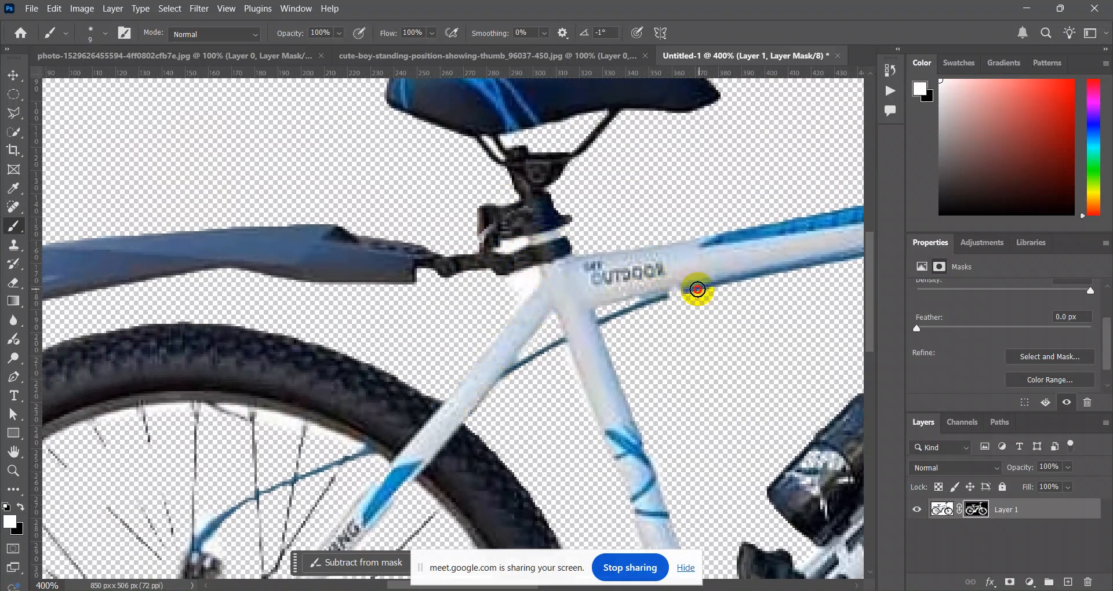
{"action": "left_click_drag", "start_coordinate": [662, 298], "coordinate": [696, 273]}
{"action": "mouse_move", "coordinate": [329, 352]}
{"action": "left_mouse_down"}
{"action": "mouse_move", "coordinate": [506, 320]}
{"action": "mouse_move", "coordinate": [638, 237]}
{"action": "left_mouse_up"}
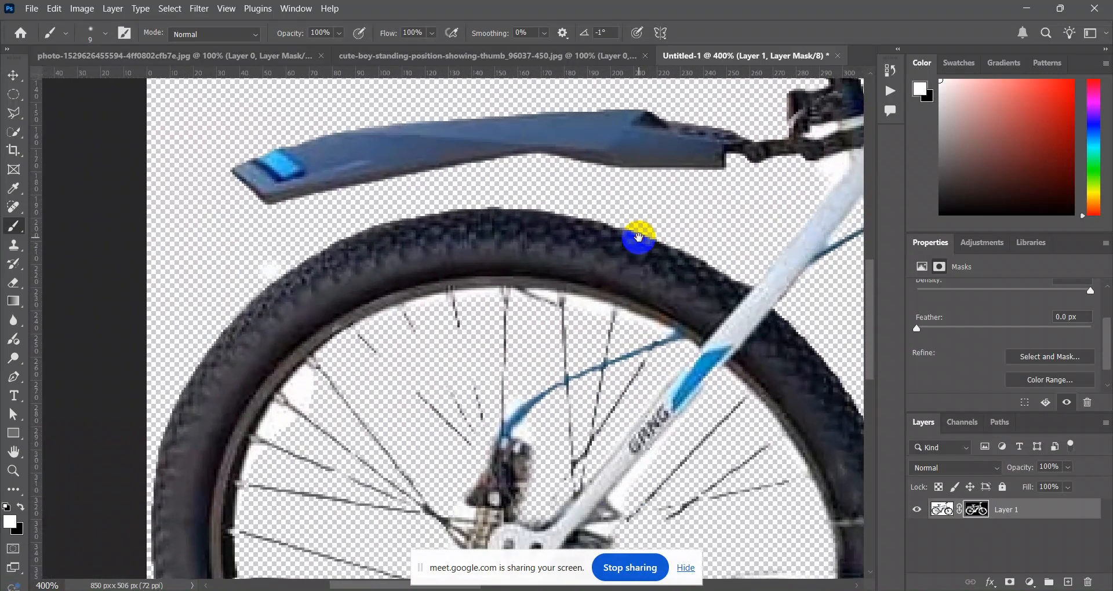
{"action": "left_click_drag", "start_coordinate": [324, 292], "coordinate": [337, 237]}
{"action": "left_click_drag", "start_coordinate": [543, 456], "coordinate": [432, 284]}
{"action": "left_click_drag", "start_coordinate": [812, 222], "coordinate": [87, 232]}
{"action": "left_click_drag", "start_coordinate": [680, 211], "coordinate": [676, 235]}
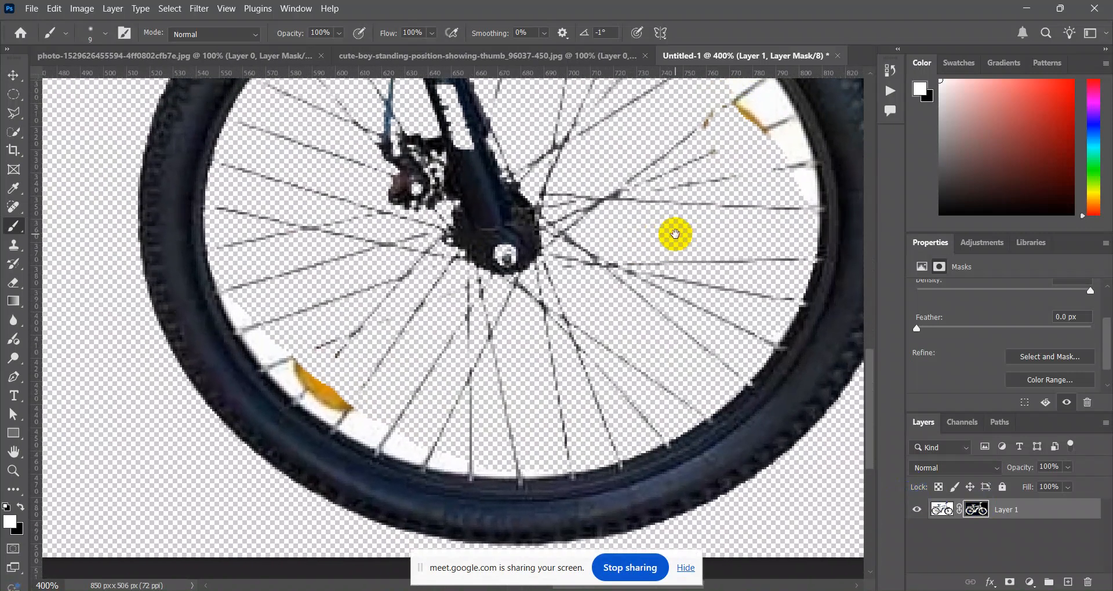
{"action": "mouse_move", "coordinate": [236, 314]}
{"action": "left_mouse_down"}
{"action": "mouse_move", "coordinate": [296, 388]}
{"action": "mouse_move", "coordinate": [400, 445]}
{"action": "mouse_move", "coordinate": [581, 500]}
{"action": "mouse_move", "coordinate": [720, 459]}
{"action": "left_mouse_up"}
{"action": "mouse_move", "coordinate": [736, 187]}
{"action": "left_mouse_down"}
{"action": "mouse_move", "coordinate": [706, 430]}
{"action": "mouse_move", "coordinate": [722, 519]}
{"action": "left_mouse_up"}
{"action": "left_click_drag", "start_coordinate": [519, 322], "coordinate": [769, 532]}
{"action": "left_click_drag", "start_coordinate": [313, 273], "coordinate": [1057, 350]}
Open the layer mask in Select and Mask and reduce the Refine Edge brush size to 45.
{"action": "scroll", "coordinate": [1056, 350], "scroll_direction": "down", "scroll_amount": 1}
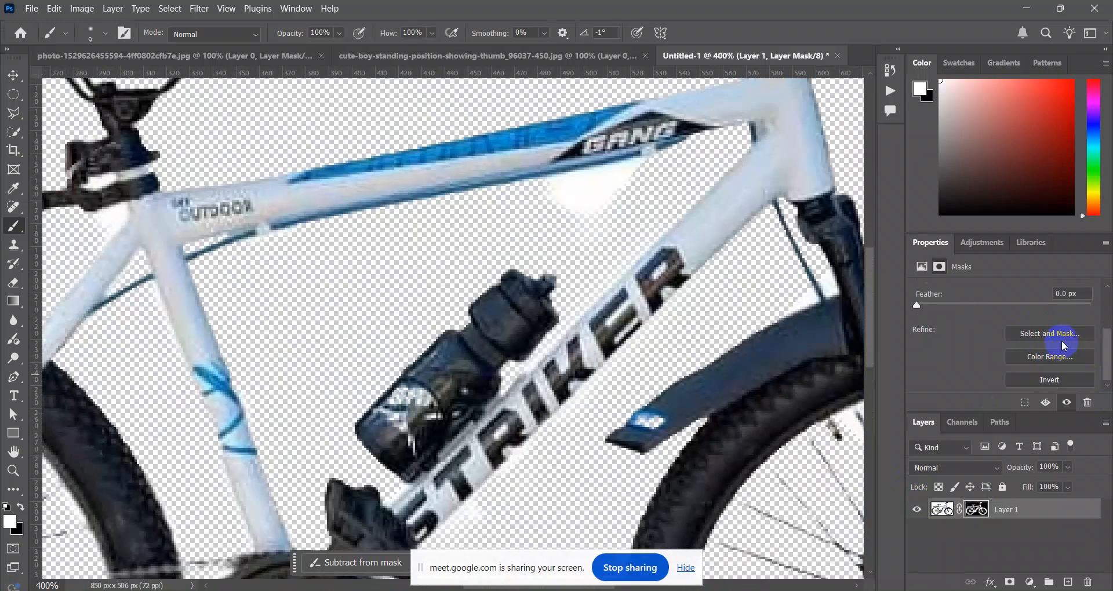
{"action": "left_click", "coordinate": [1026, 334]}
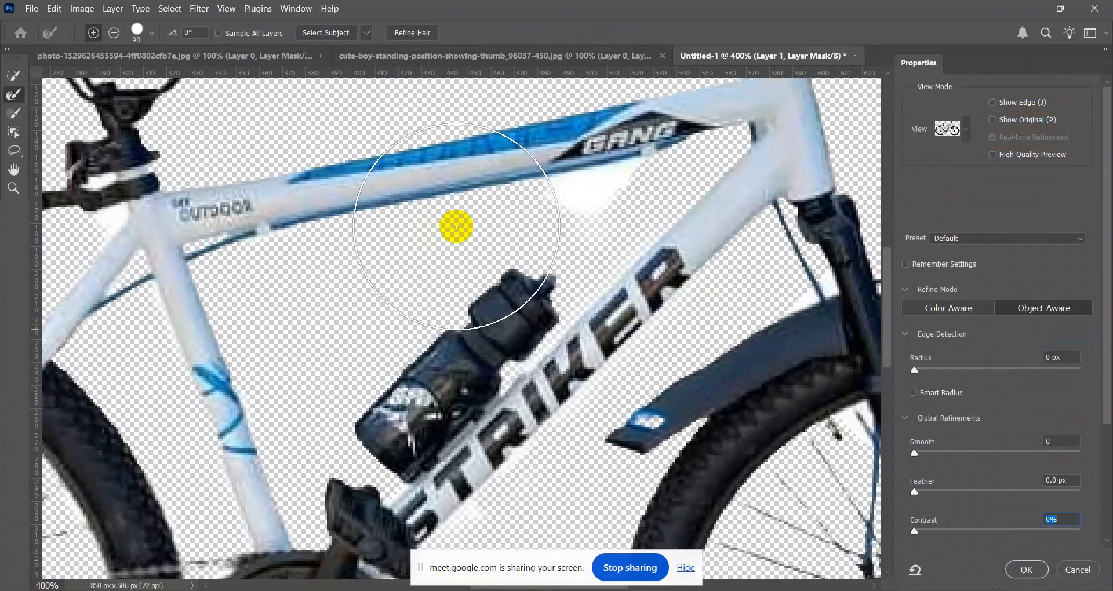
{"action": "key", "text": "bracketleft"}
{"action": "key", "text": "bracketleft"}
{"action": "key", "text": "bracketleft"}
{"action": "key", "text": "bracketleft"}
{"action": "key", "text": "bracketleft"}
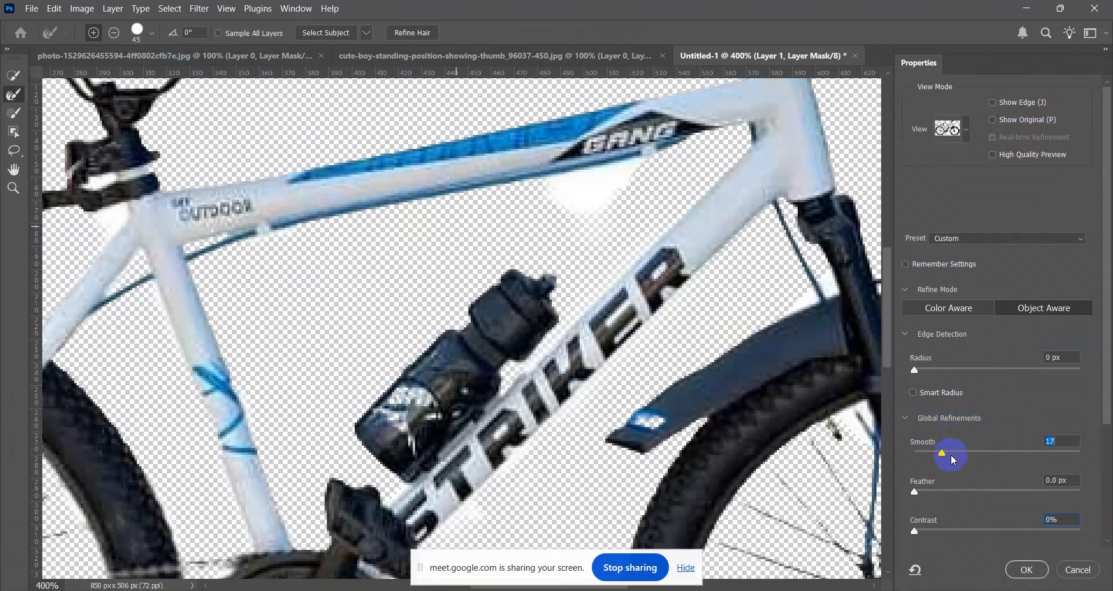
Try stronger smoothing on the mask edge, then set Smooth to 1.
{"action": "type", "text": "39"}
{"action": "key", "text": "Down"}
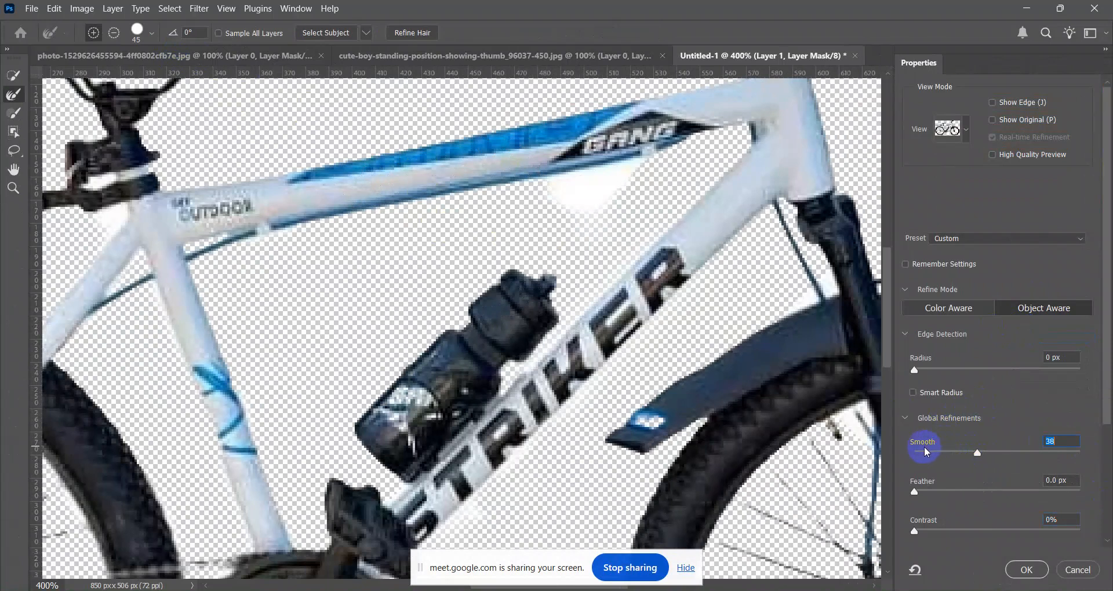
{"action": "left_click_drag", "start_coordinate": [935, 456], "coordinate": [917, 457]}
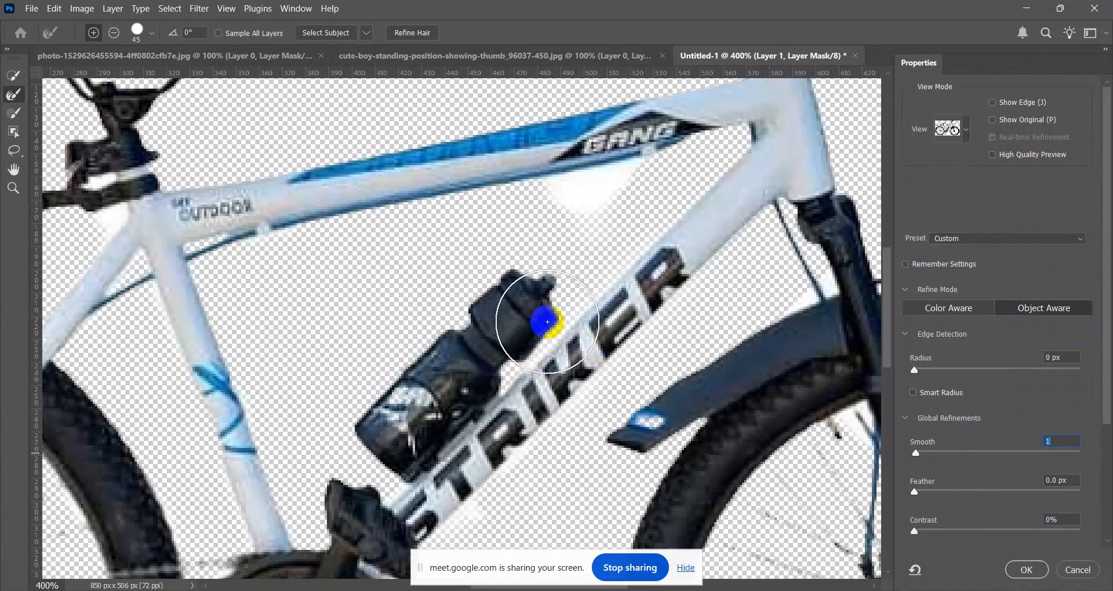
Set the mask's Feather to 0.5 px.
{"action": "mouse_move", "coordinate": [533, 366]}
{"action": "left_mouse_down"}
{"action": "mouse_move", "coordinate": [589, 227]}
{"action": "mouse_move", "coordinate": [586, 237]}
{"action": "left_mouse_up"}
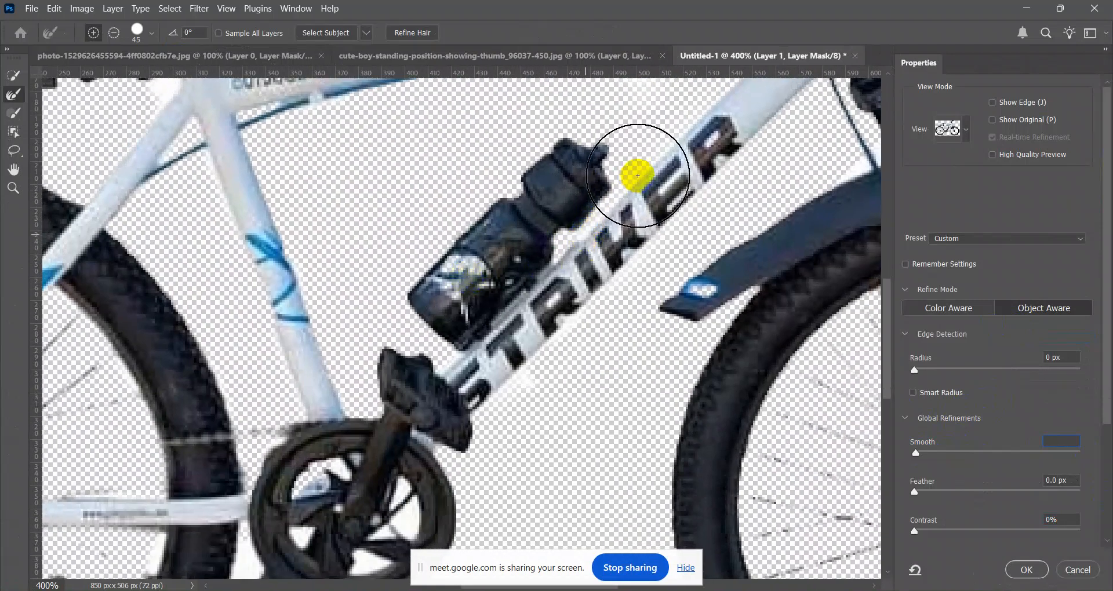
{"action": "left_click_drag", "start_coordinate": [744, 307], "coordinate": [544, 178]}
{"action": "left_click", "coordinate": [551, 238]}
{"action": "left_click_drag", "start_coordinate": [549, 246], "coordinate": [497, 187]}
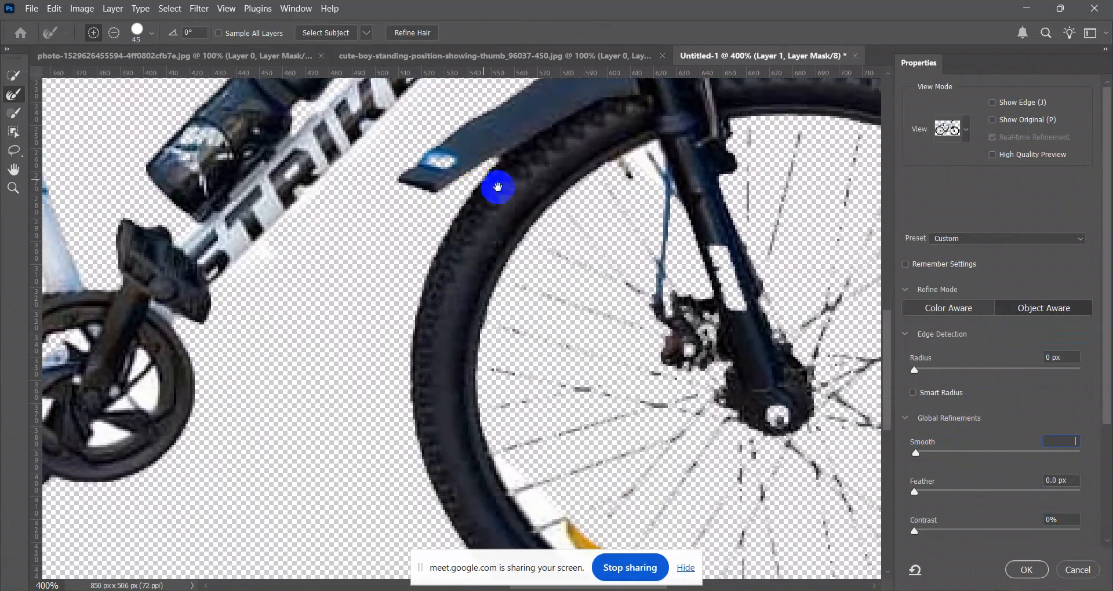
{"action": "left_click", "coordinate": [916, 495]}
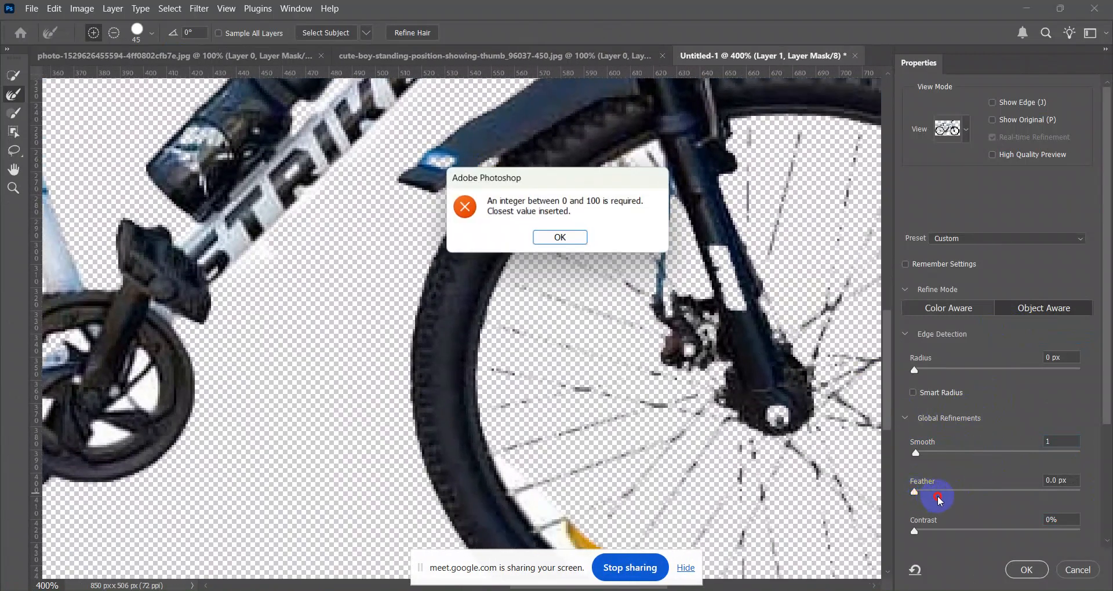
{"action": "left_click", "coordinate": [585, 243]}
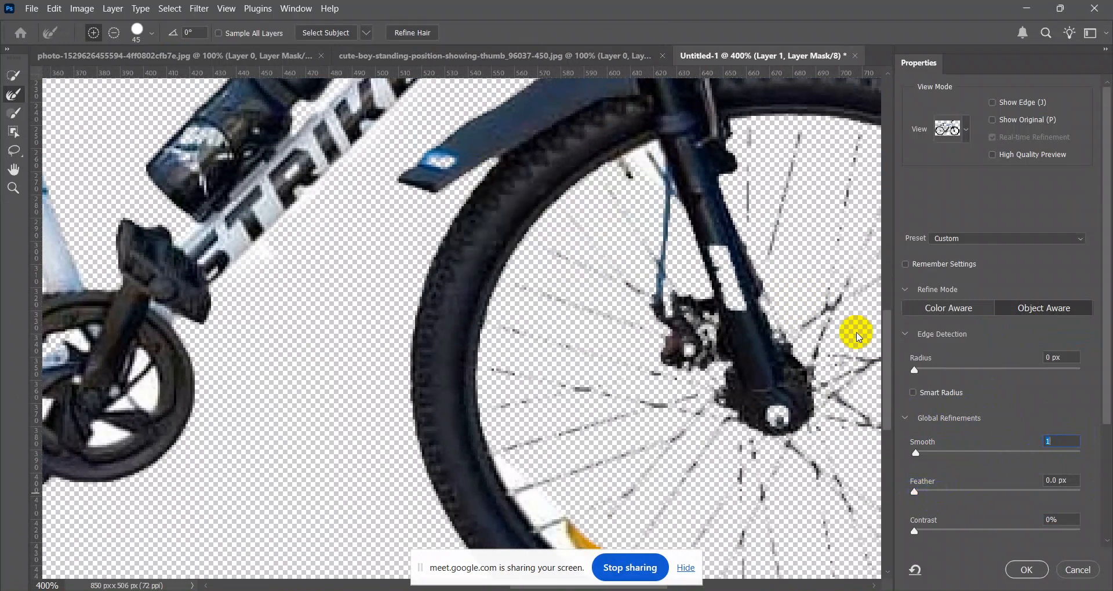
{"action": "left_click", "coordinate": [918, 468]}
{"action": "left_click_drag", "start_coordinate": [923, 495], "coordinate": [927, 498]}
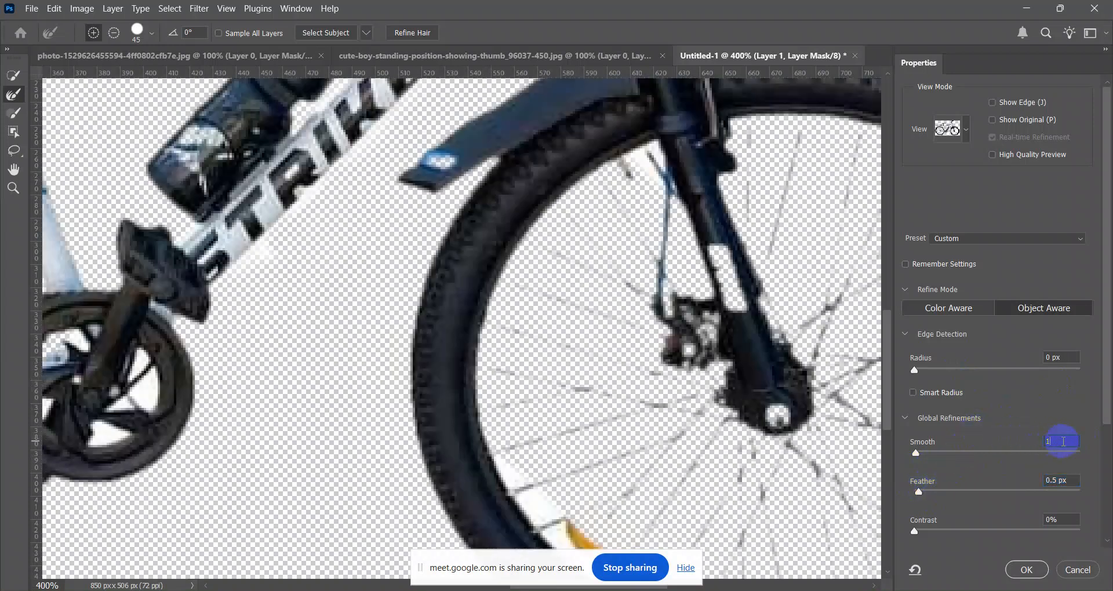
Reduce the Refine Edge brush size to 20 and paint over the rear hub bracket and the chainstay beside it.
{"action": "left_click_drag", "start_coordinate": [261, 318], "coordinate": [744, 369]}
{"action": "left_click_drag", "start_coordinate": [490, 377], "coordinate": [759, 280]}
{"action": "left_click", "coordinate": [561, 238]}
{"action": "left_click_drag", "start_coordinate": [417, 397], "coordinate": [581, 228]}
{"action": "left_click_drag", "start_coordinate": [172, 213], "coordinate": [291, 231]}
{"action": "key", "text": "bracketleft"}
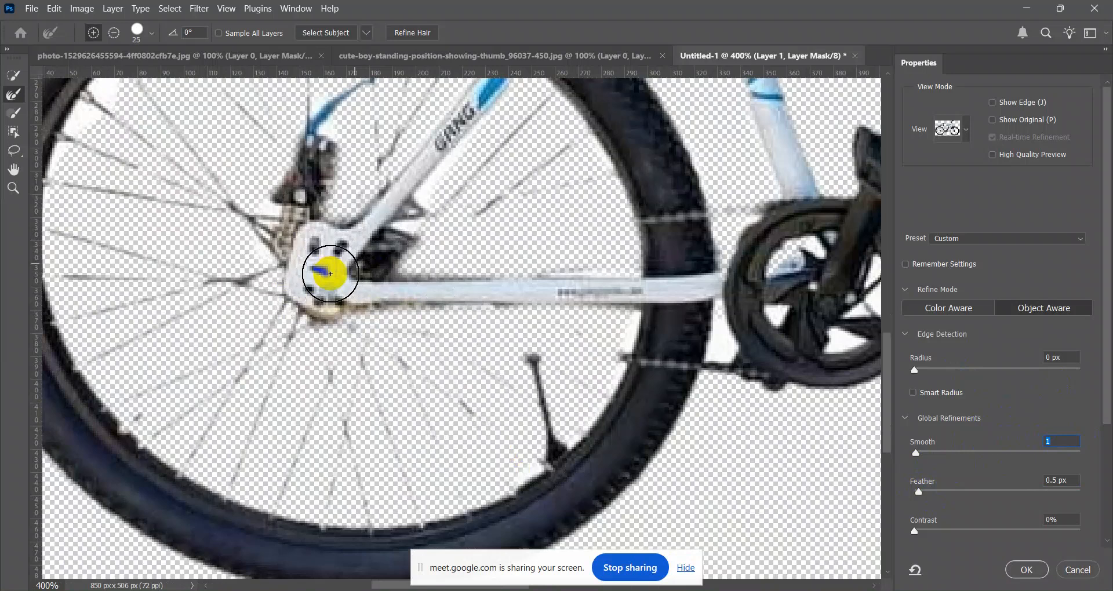
{"action": "key", "text": "bracketleft"}
{"action": "mouse_move", "coordinate": [193, 406]}
{"action": "left_mouse_down"}
{"action": "mouse_move", "coordinate": [256, 356]}
{"action": "mouse_move", "coordinate": [211, 410]}
{"action": "mouse_move", "coordinate": [185, 416]}
{"action": "mouse_move", "coordinate": [162, 339]}
{"action": "mouse_move", "coordinate": [180, 439]}
{"action": "mouse_move", "coordinate": [118, 332]}
{"action": "mouse_move", "coordinate": [166, 435]}
{"action": "mouse_move", "coordinate": [120, 384]}
{"action": "mouse_move", "coordinate": [251, 485]}
{"action": "mouse_move", "coordinate": [235, 480]}
{"action": "mouse_move", "coordinate": [352, 511]}
{"action": "mouse_move", "coordinate": [345, 504]}
{"action": "mouse_move", "coordinate": [471, 484]}
{"action": "mouse_move", "coordinate": [445, 504]}
{"action": "mouse_move", "coordinate": [592, 433]}
{"action": "mouse_move", "coordinate": [522, 392]}
{"action": "mouse_move", "coordinate": [408, 459]}
{"action": "mouse_move", "coordinate": [355, 421]}
{"action": "mouse_move", "coordinate": [472, 387]}
{"action": "mouse_move", "coordinate": [454, 477]}
{"action": "mouse_move", "coordinate": [459, 440]}
{"action": "mouse_move", "coordinate": [271, 382]}
{"action": "mouse_move", "coordinate": [329, 340]}
{"action": "mouse_move", "coordinate": [254, 372]}
{"action": "mouse_move", "coordinate": [331, 476]}
{"action": "mouse_move", "coordinate": [230, 421]}
{"action": "mouse_move", "coordinate": [396, 348]}
{"action": "mouse_move", "coordinate": [338, 369]}
{"action": "mouse_move", "coordinate": [290, 445]}
{"action": "mouse_move", "coordinate": [229, 438]}
{"action": "mouse_move", "coordinate": [408, 348]}
{"action": "mouse_move", "coordinate": [351, 300]}
{"action": "mouse_move", "coordinate": [512, 368]}
{"action": "mouse_move", "coordinate": [572, 439]}
{"action": "mouse_move", "coordinate": [591, 383]}
{"action": "mouse_move", "coordinate": [496, 359]}
{"action": "mouse_move", "coordinate": [440, 298]}
{"action": "mouse_move", "coordinate": [324, 302]}
{"action": "mouse_move", "coordinate": [611, 334]}
{"action": "mouse_move", "coordinate": [580, 305]}
{"action": "mouse_move", "coordinate": [191, 281]}
{"action": "mouse_move", "coordinate": [116, 332]}
{"action": "mouse_move", "coordinate": [243, 301]}
{"action": "mouse_move", "coordinate": [155, 359]}
{"action": "mouse_move", "coordinate": [284, 333]}
{"action": "mouse_move", "coordinate": [172, 309]}
{"action": "mouse_move", "coordinate": [80, 313]}
{"action": "mouse_move", "coordinate": [82, 190]}
{"action": "mouse_move", "coordinate": [74, 222]}
{"action": "mouse_move", "coordinate": [89, 201]}
{"action": "mouse_move", "coordinate": [212, 244]}
{"action": "mouse_move", "coordinate": [358, 263]}
{"action": "mouse_move", "coordinate": [332, 248]}
{"action": "left_mouse_up"}
{"action": "left_click_drag", "start_coordinate": [147, 222], "coordinate": [465, 253]}
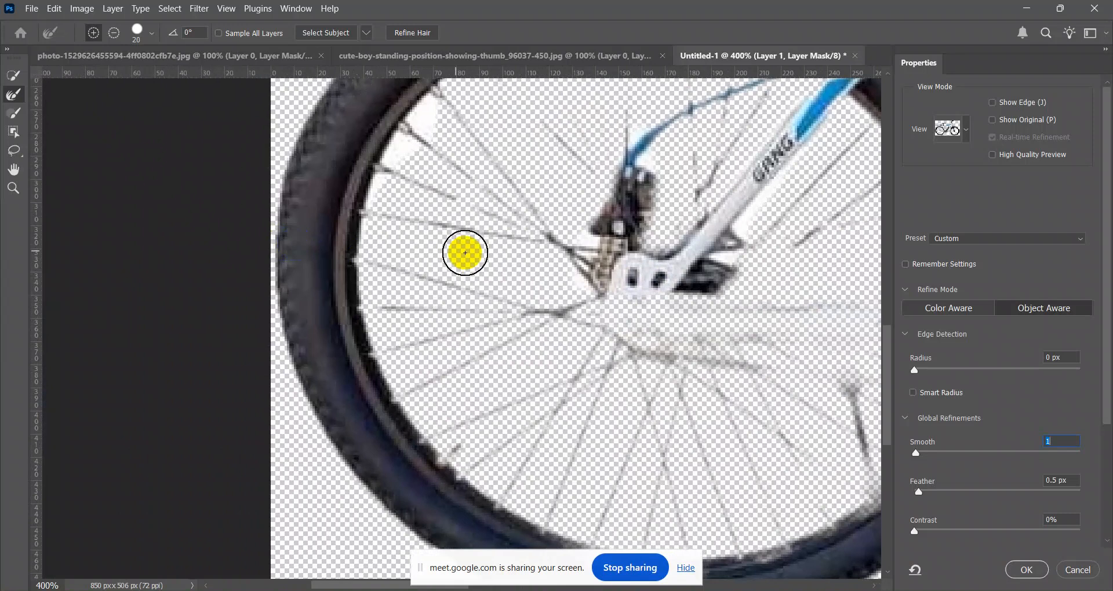
Set the Refine Edge brush hardness to 23% and paint over the spokes between the rear hub and the forward-facing white rim patch.
{"action": "left_click", "coordinate": [153, 34]}
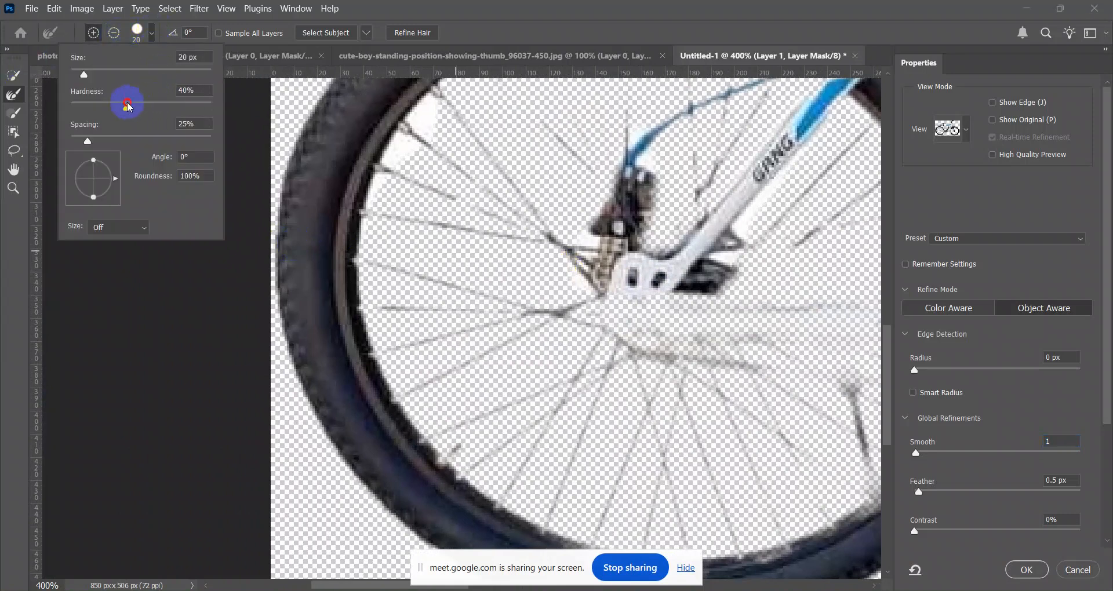
{"action": "left_click", "coordinate": [485, 5]}
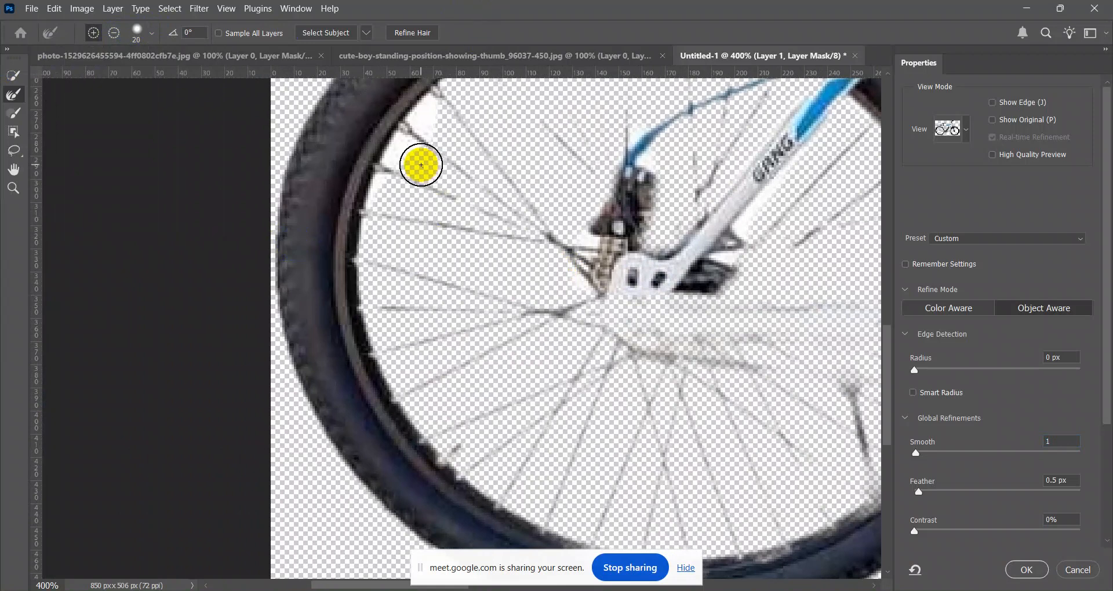
{"action": "mouse_move", "coordinate": [422, 149]}
{"action": "left_mouse_down"}
{"action": "mouse_move", "coordinate": [512, 201]}
{"action": "mouse_move", "coordinate": [409, 159]}
{"action": "left_mouse_up"}
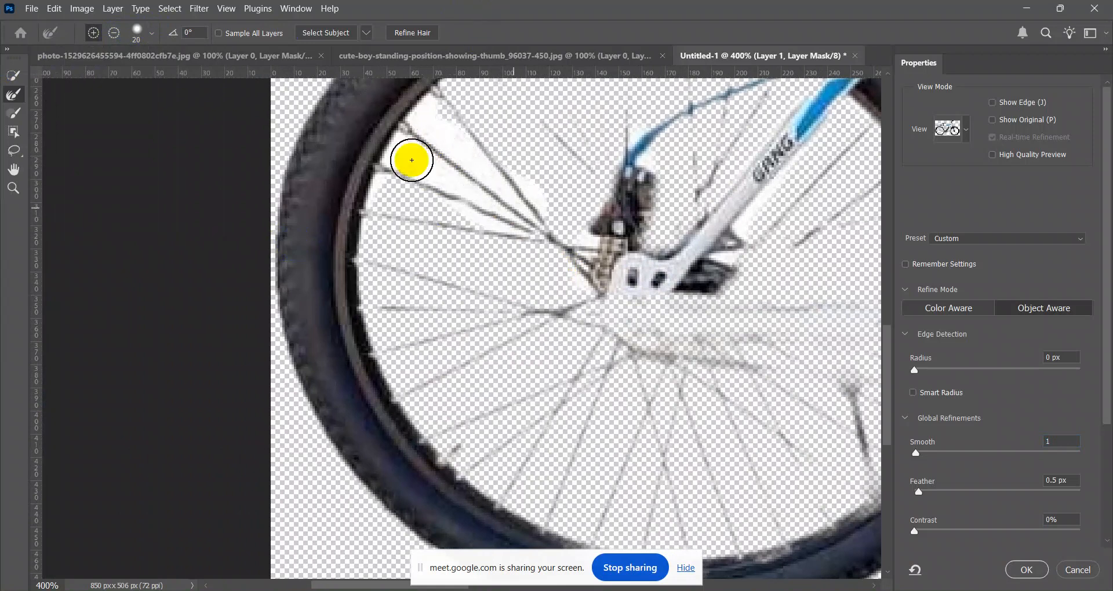
Subtract with the Refine Edge brush over the rear hub bracket, chainstay and spokes below, setting the brush spacing to 7%.
{"action": "left_click", "coordinate": [114, 35]}
{"action": "mouse_move", "coordinate": [586, 343]}
{"action": "left_mouse_down"}
{"action": "mouse_move", "coordinate": [669, 388]}
{"action": "mouse_move", "coordinate": [557, 365]}
{"action": "mouse_move", "coordinate": [598, 417]}
{"action": "left_mouse_up"}
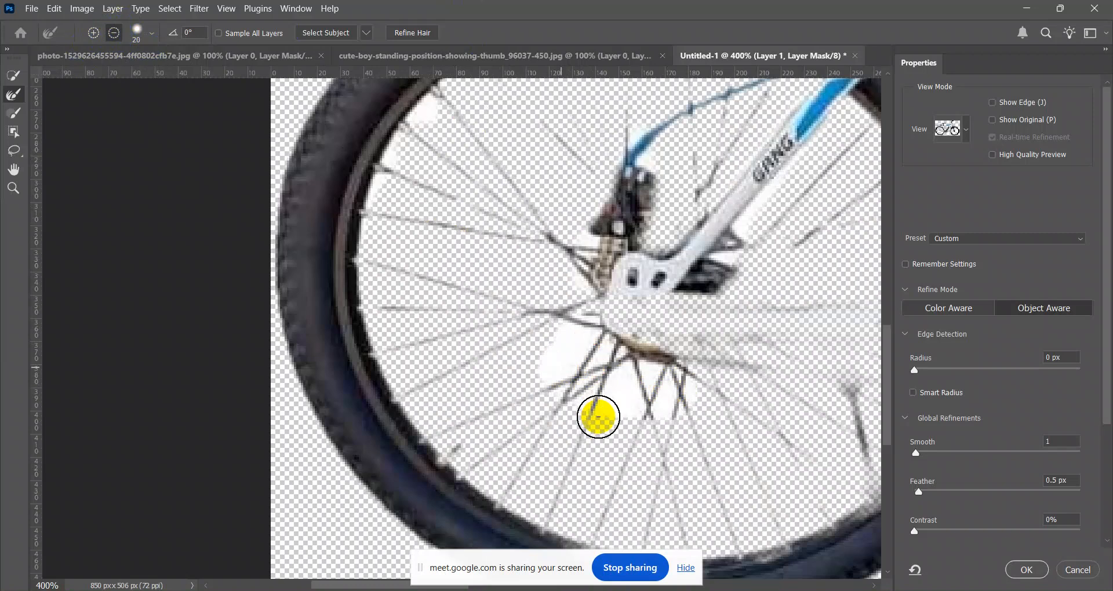
{"action": "mouse_move", "coordinate": [619, 359]}
{"action": "left_mouse_down"}
{"action": "mouse_move", "coordinate": [473, 338]}
{"action": "mouse_move", "coordinate": [466, 289]}
{"action": "mouse_move", "coordinate": [499, 316]}
{"action": "mouse_move", "coordinate": [470, 299]}
{"action": "mouse_move", "coordinate": [800, 309]}
{"action": "mouse_move", "coordinate": [537, 320]}
{"action": "mouse_move", "coordinate": [522, 318]}
{"action": "mouse_move", "coordinate": [639, 312]}
{"action": "mouse_move", "coordinate": [486, 301]}
{"action": "mouse_move", "coordinate": [530, 308]}
{"action": "mouse_move", "coordinate": [459, 320]}
{"action": "mouse_move", "coordinate": [498, 325]}
{"action": "mouse_move", "coordinate": [509, 342]}
{"action": "mouse_move", "coordinate": [486, 361]}
{"action": "mouse_move", "coordinate": [473, 344]}
{"action": "mouse_move", "coordinate": [554, 346]}
{"action": "left_mouse_up"}
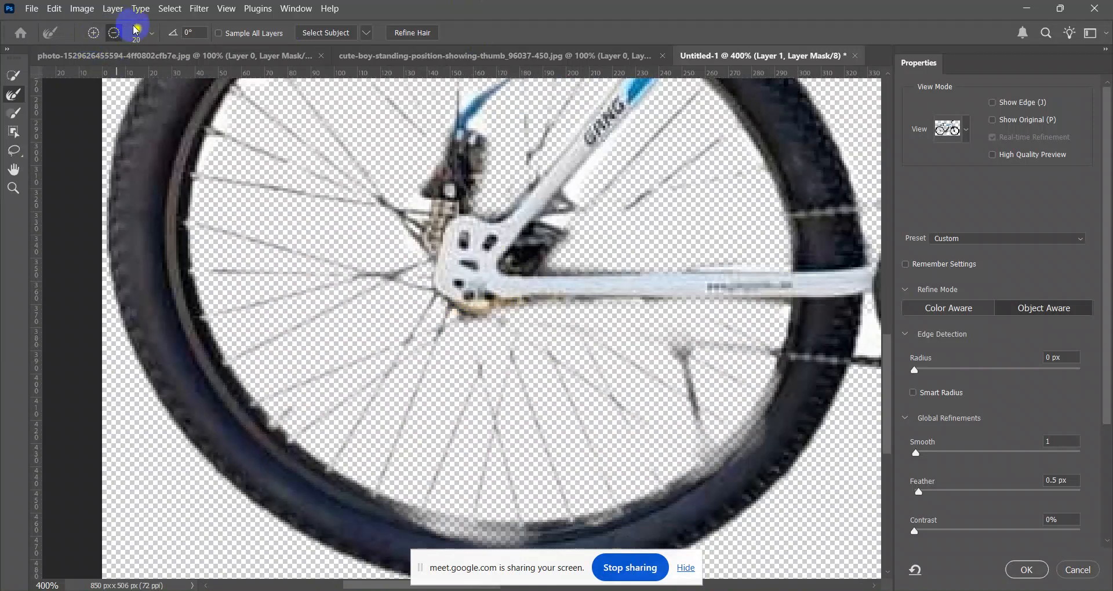
{"action": "left_click", "coordinate": [151, 35]}
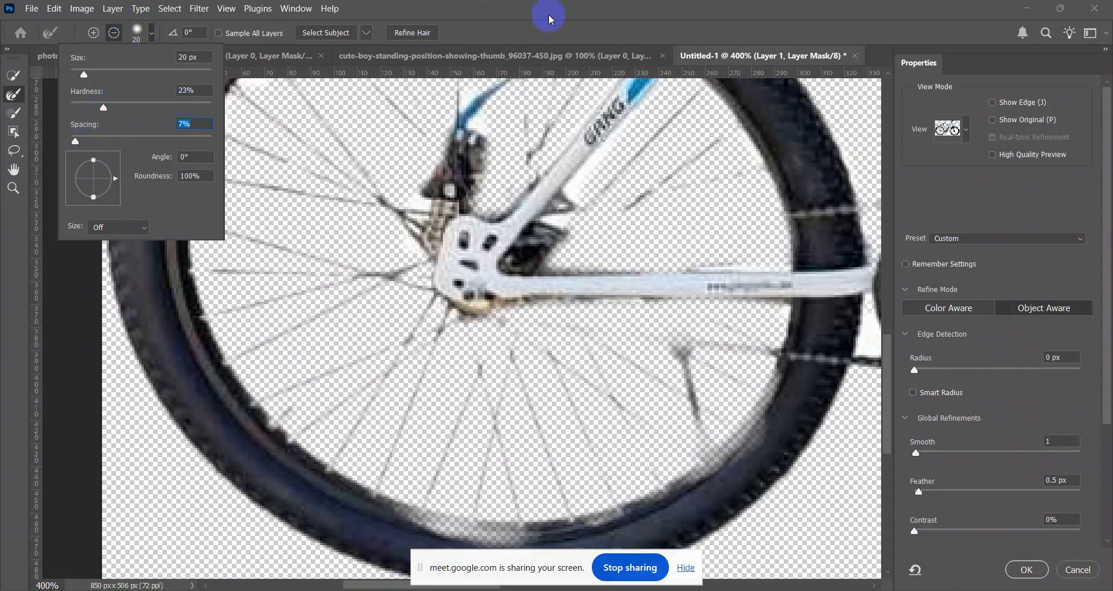
{"action": "mouse_move", "coordinate": [522, 280]}
{"action": "left_mouse_down"}
{"action": "mouse_move", "coordinate": [474, 304]}
{"action": "mouse_move", "coordinate": [533, 307]}
{"action": "mouse_move", "coordinate": [574, 349]}
{"action": "mouse_move", "coordinate": [475, 341]}
{"action": "mouse_move", "coordinate": [522, 352]}
{"action": "left_mouse_up"}
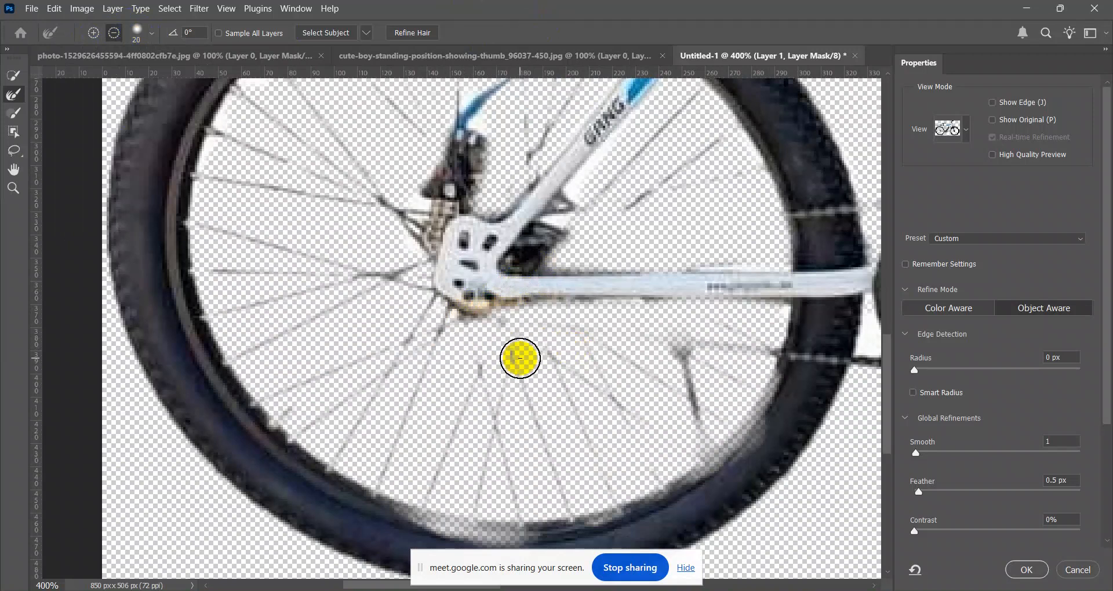
Reduce the Refine Edge brush to 10 px, undo a subtracting stroke, and refine the spokes beside the rear hub in add mode.
{"action": "left_click", "coordinate": [150, 41]}
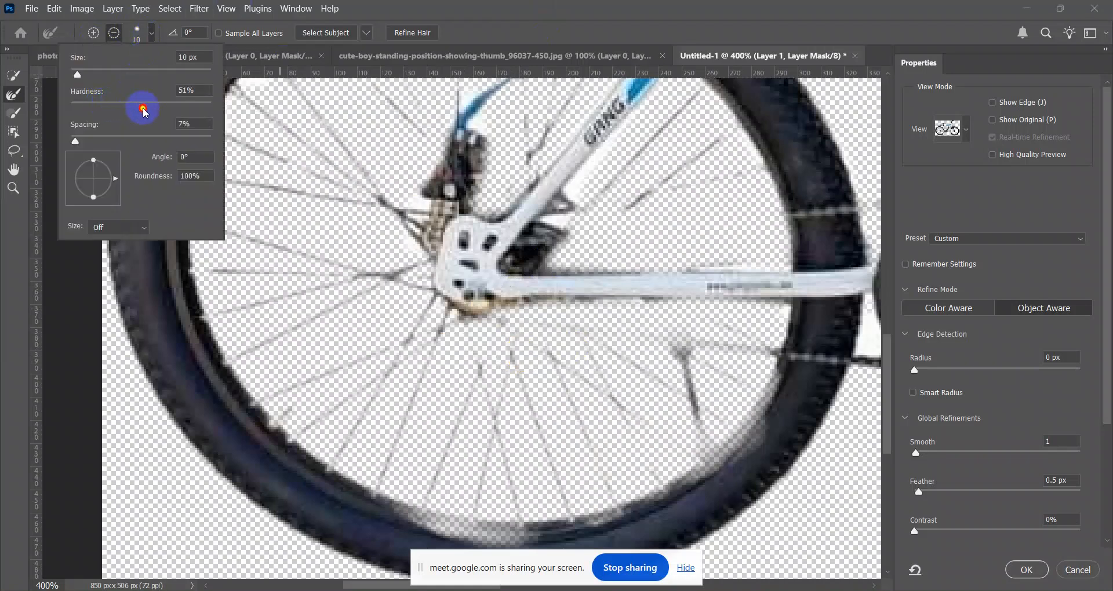
{"action": "left_click", "coordinate": [463, 274]}
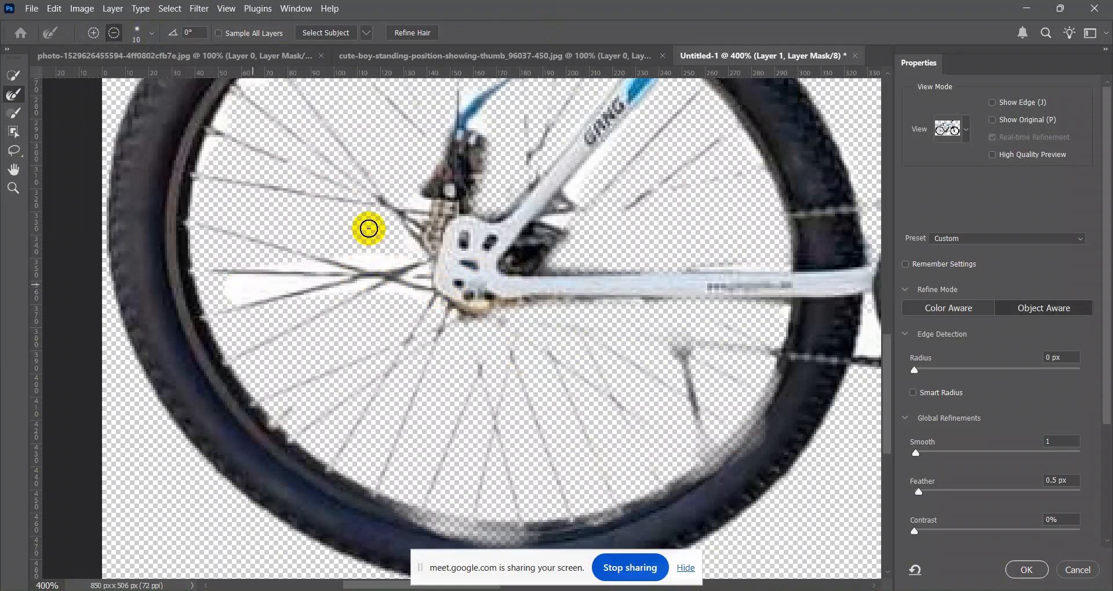
{"action": "key", "text": "ctrl+z"}
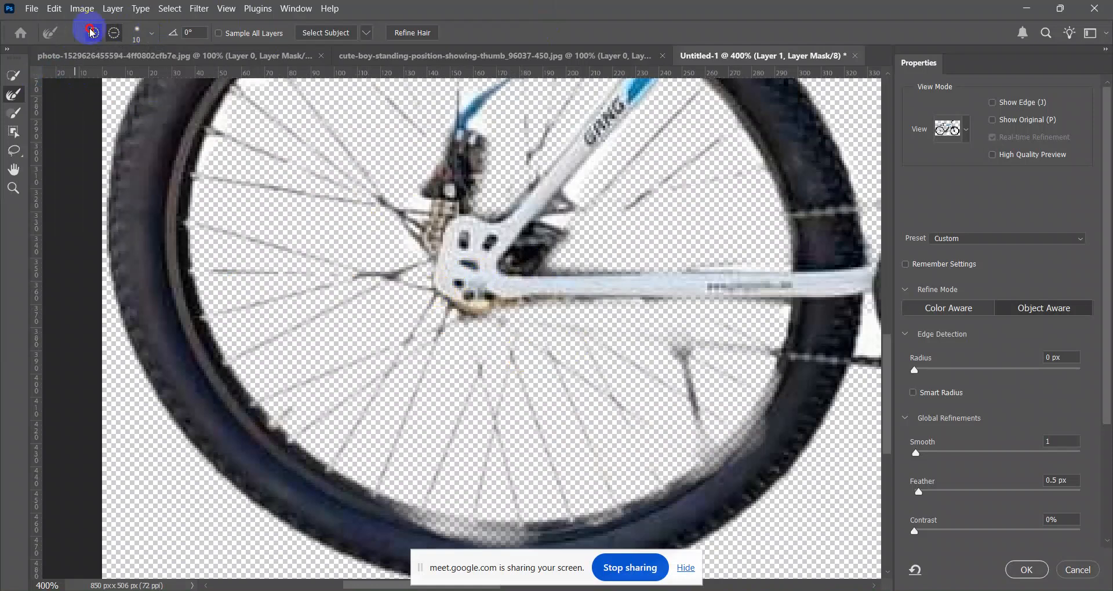
{"action": "mouse_move", "coordinate": [345, 216]}
{"action": "left_mouse_down"}
{"action": "mouse_move", "coordinate": [318, 174]}
{"action": "mouse_move", "coordinate": [258, 149]}
{"action": "mouse_move", "coordinate": [344, 187]}
{"action": "mouse_move", "coordinate": [265, 154]}
{"action": "mouse_move", "coordinate": [435, 191]}
{"action": "left_mouse_up"}
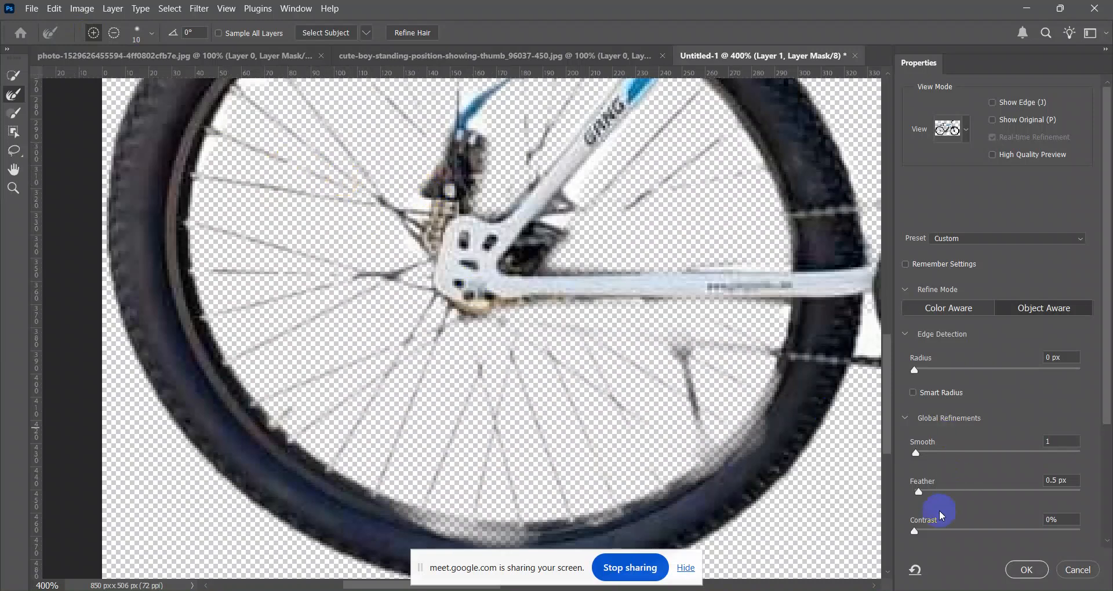
Set the mask's Contrast to 32% and its Feather to 0 px.
{"action": "left_click_drag", "start_coordinate": [915, 532], "coordinate": [969, 546]}
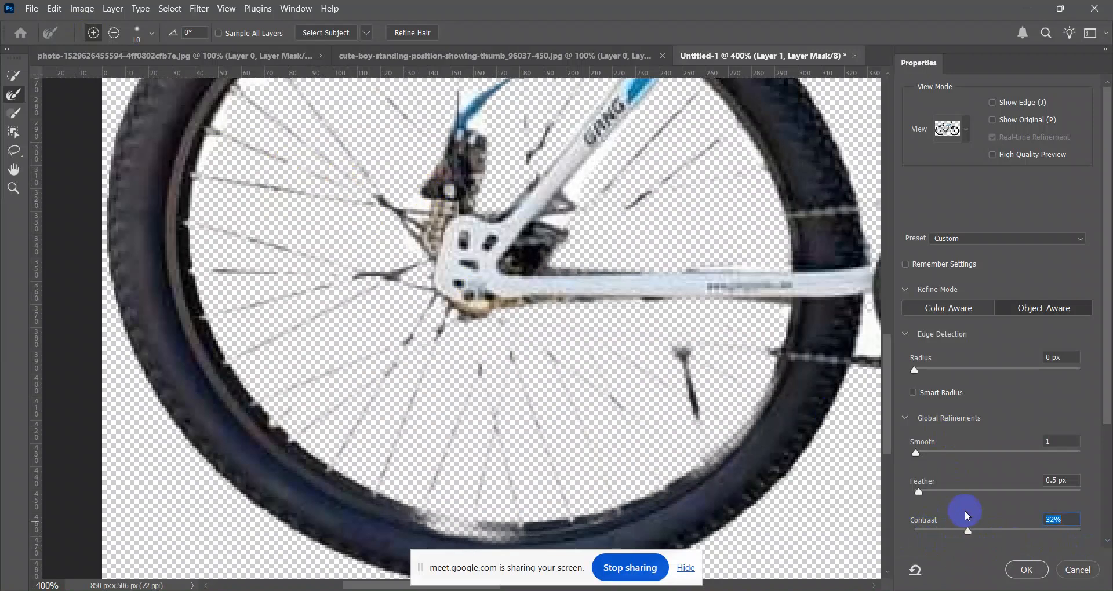
{"action": "left_click_drag", "start_coordinate": [919, 498], "coordinate": [852, 479]}
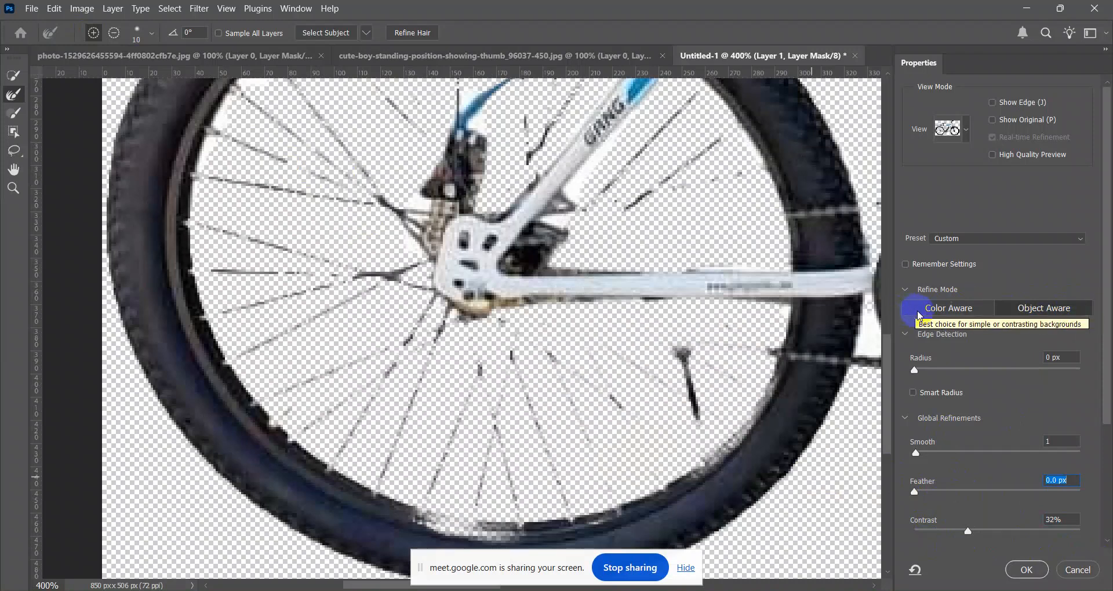
Refine the rear wheel's lower rim with the Refine Edge brush and set the edge detection Radius to 2 px.
{"action": "left_click_drag", "start_coordinate": [590, 465], "coordinate": [609, 323]}
{"action": "left_click_drag", "start_coordinate": [422, 411], "coordinate": [499, 418]}
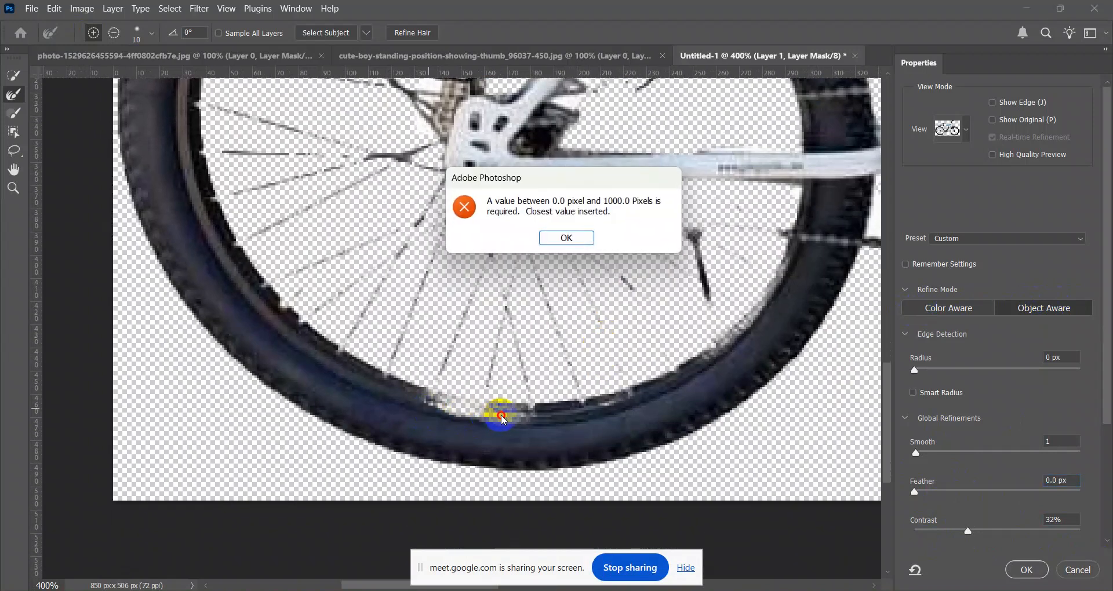
{"action": "left_click", "coordinate": [565, 238]}
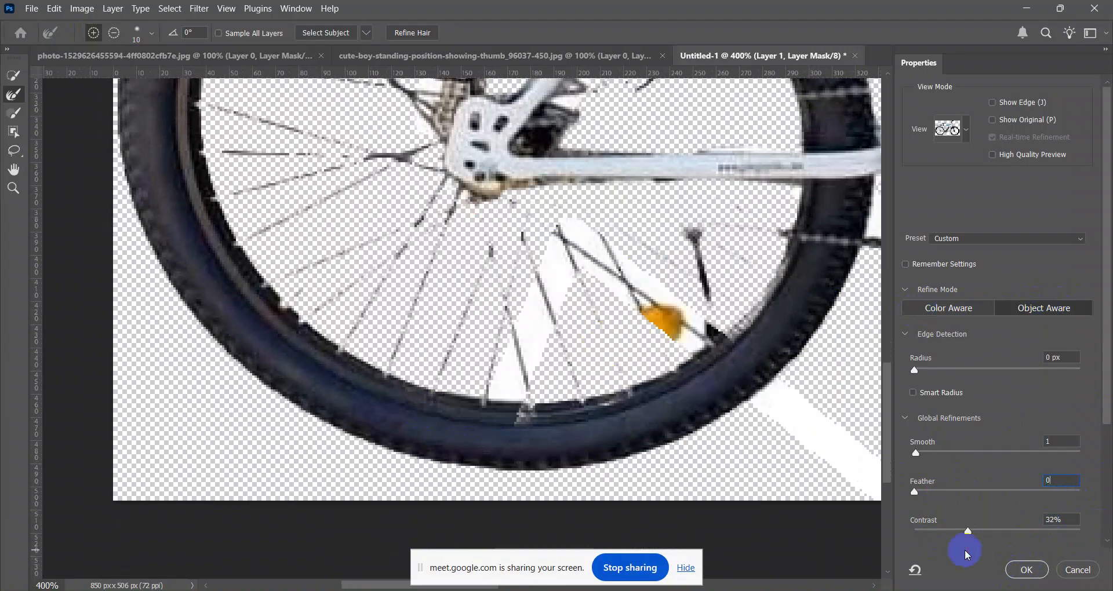
{"action": "key", "text": "Return"}
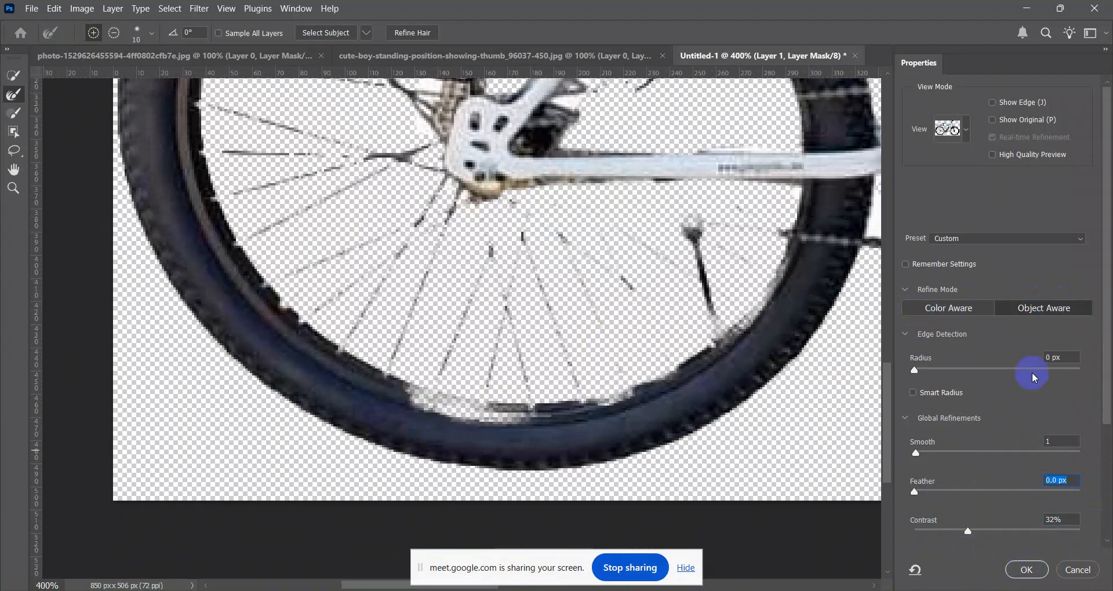
{"action": "mouse_move", "coordinate": [448, 386]}
{"action": "left_mouse_down"}
{"action": "mouse_move", "coordinate": [437, 400]}
{"action": "mouse_move", "coordinate": [418, 379]}
{"action": "left_mouse_up"}
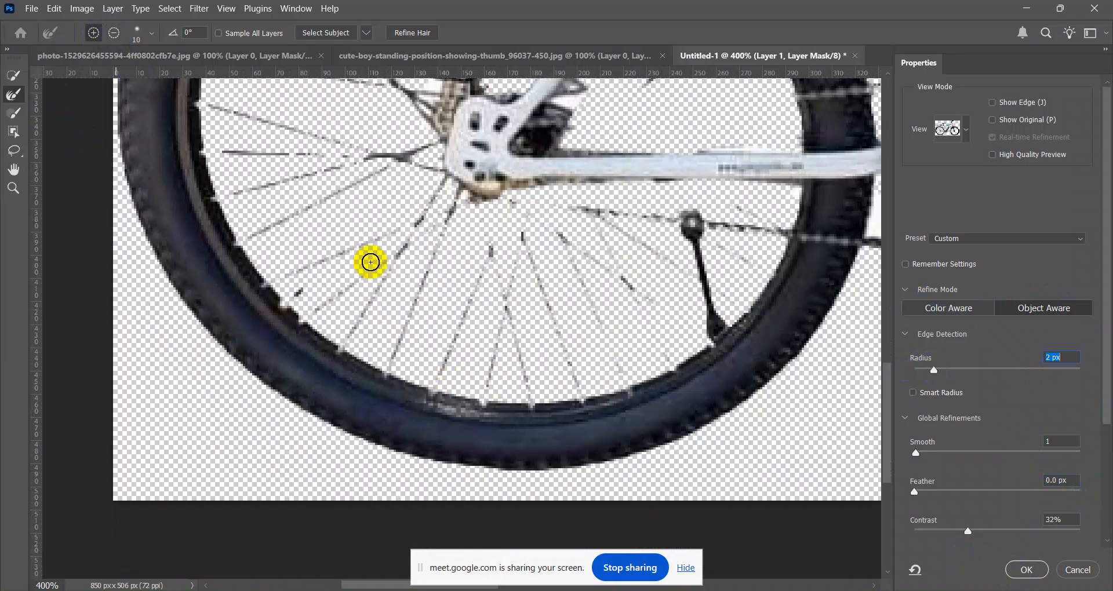
{"action": "left_click_drag", "start_coordinate": [140, 227], "coordinate": [145, 228]}
Subtract a patch of the rear wheel's lower rim from the mask with a 10 px Brush, and paint it back in add mode.
{"action": "left_click", "coordinate": [15, 110]}
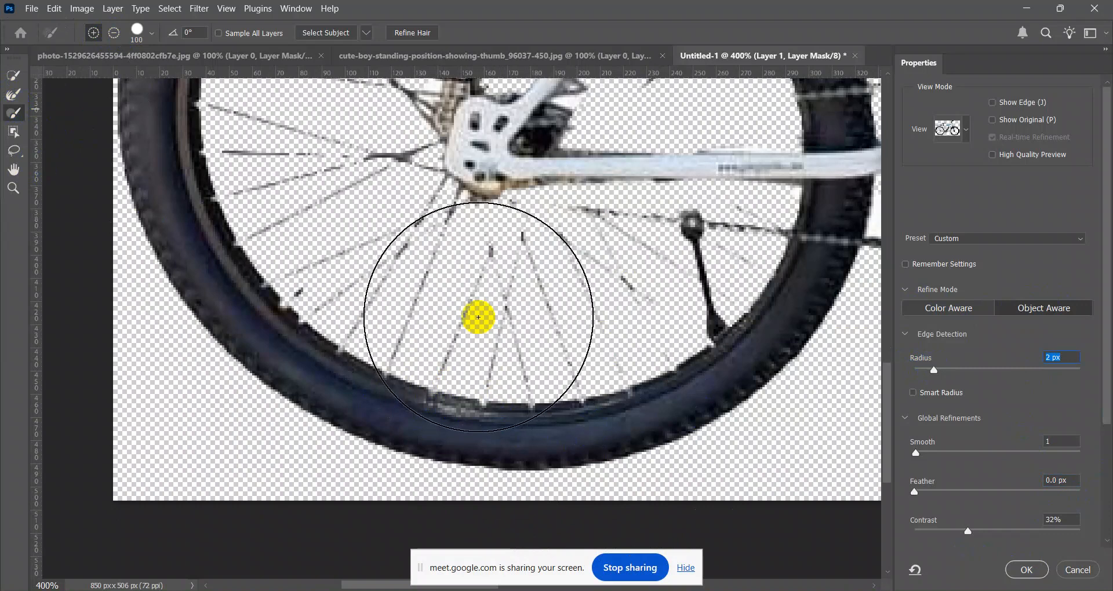
{"action": "key", "text": "bracketleft"}
{"action": "key", "text": "bracketleft"}
{"action": "key", "text": "bracketleft"}
{"action": "key", "text": "bracketleft"}
{"action": "key", "text": "bracketleft"}
{"action": "key", "text": "bracketleft"}
{"action": "key", "text": "bracketleft"}
{"action": "key", "text": "bracketleft"}
{"action": "key", "text": "bracketleft"}
{"action": "key", "text": "bracketleft"}
{"action": "left_click", "coordinate": [478, 417]}
{"action": "key", "text": "bracketleft"}
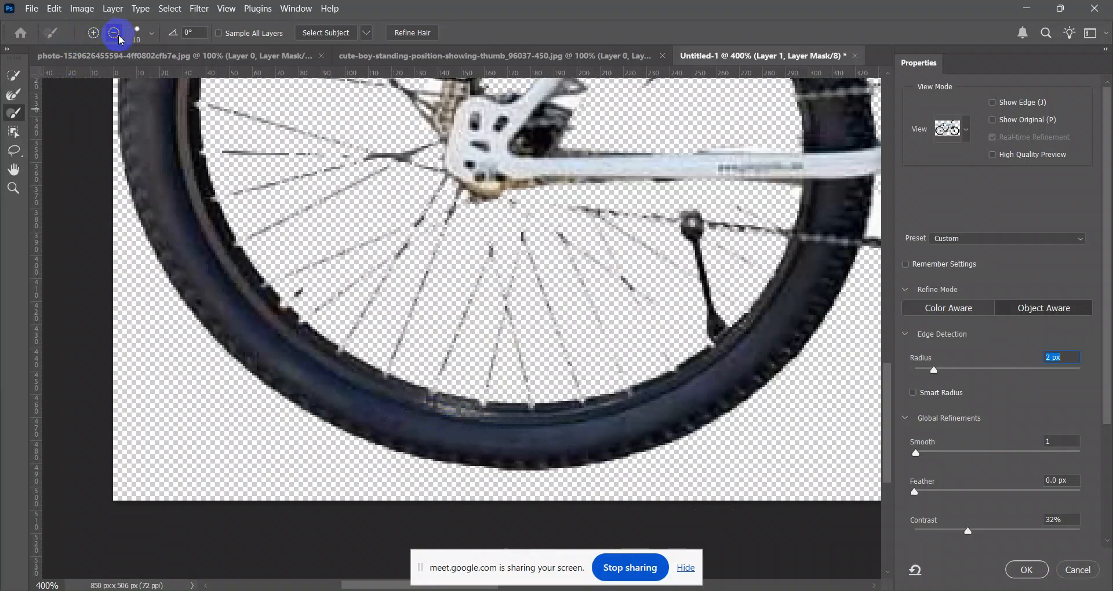
{"action": "left_click_drag", "start_coordinate": [443, 413], "coordinate": [472, 422]}
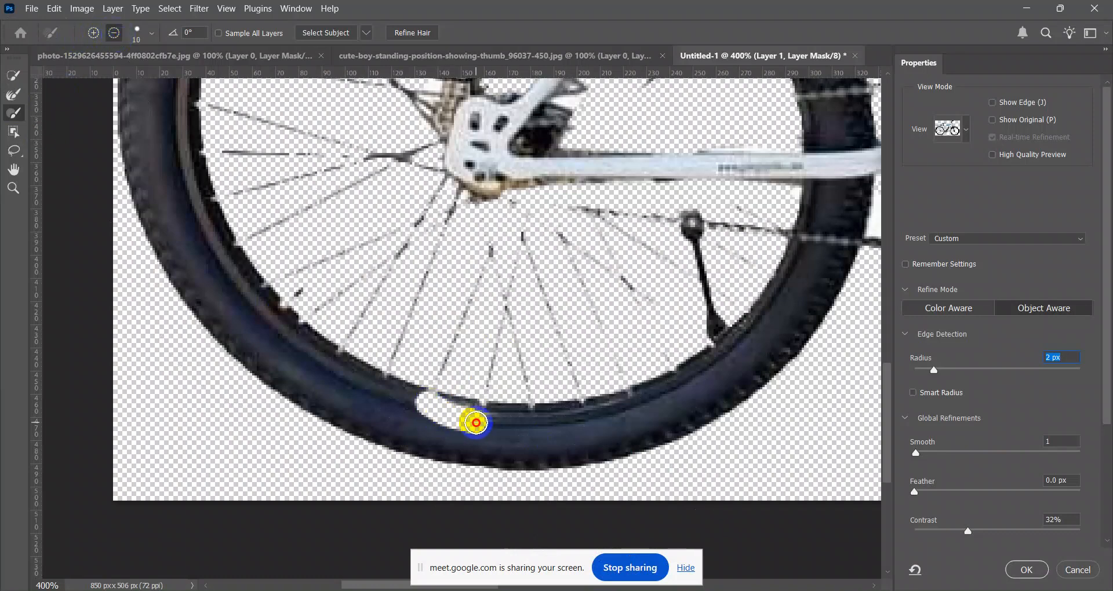
{"action": "left_click", "coordinate": [93, 33]}
{"action": "mouse_move", "coordinate": [418, 392]}
{"action": "left_mouse_down"}
{"action": "mouse_move", "coordinate": [425, 412]}
{"action": "mouse_move", "coordinate": [476, 429]}
{"action": "mouse_move", "coordinate": [406, 392]}
{"action": "mouse_move", "coordinate": [466, 417]}
{"action": "mouse_move", "coordinate": [570, 432]}
{"action": "left_mouse_up"}
Set the edge detection Radius to 0 px and apply the refinement to the bicycle's layer mask.
{"action": "left_click_drag", "start_coordinate": [718, 292], "coordinate": [723, 557]}
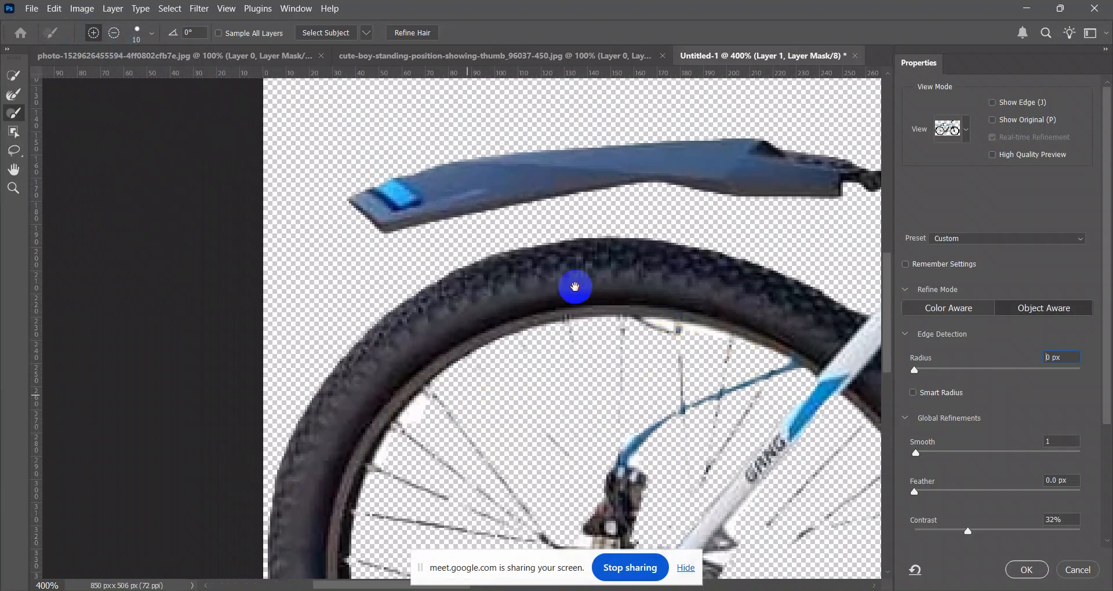
{"action": "left_click", "coordinate": [575, 286]}
{"action": "left_click", "coordinate": [560, 238]}
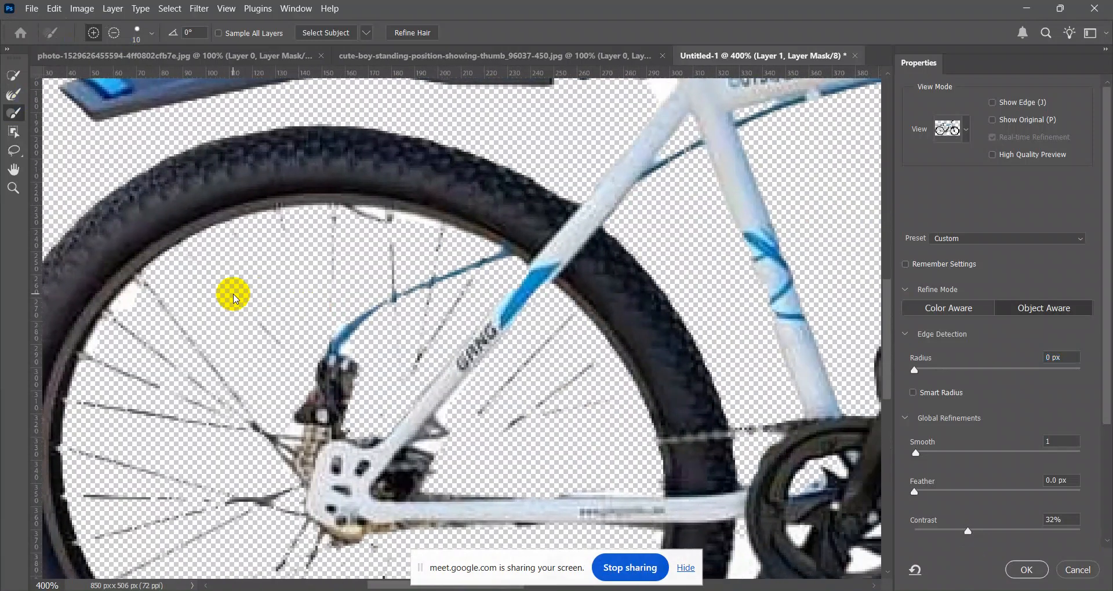
{"action": "left_click_drag", "start_coordinate": [233, 294], "coordinate": [263, 293]}
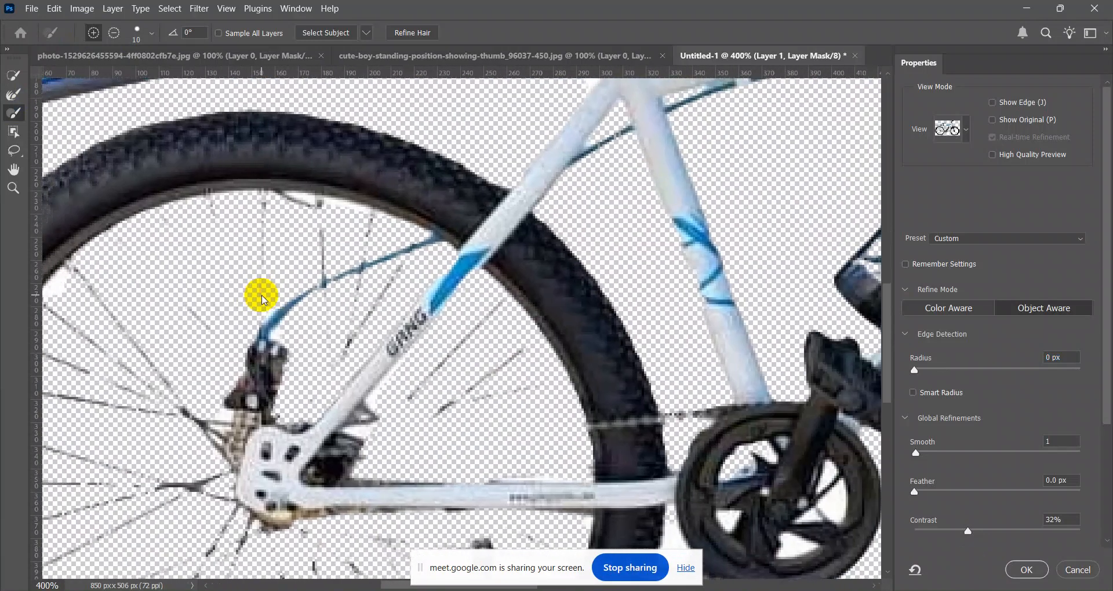
{"action": "left_click", "coordinate": [1038, 570]}
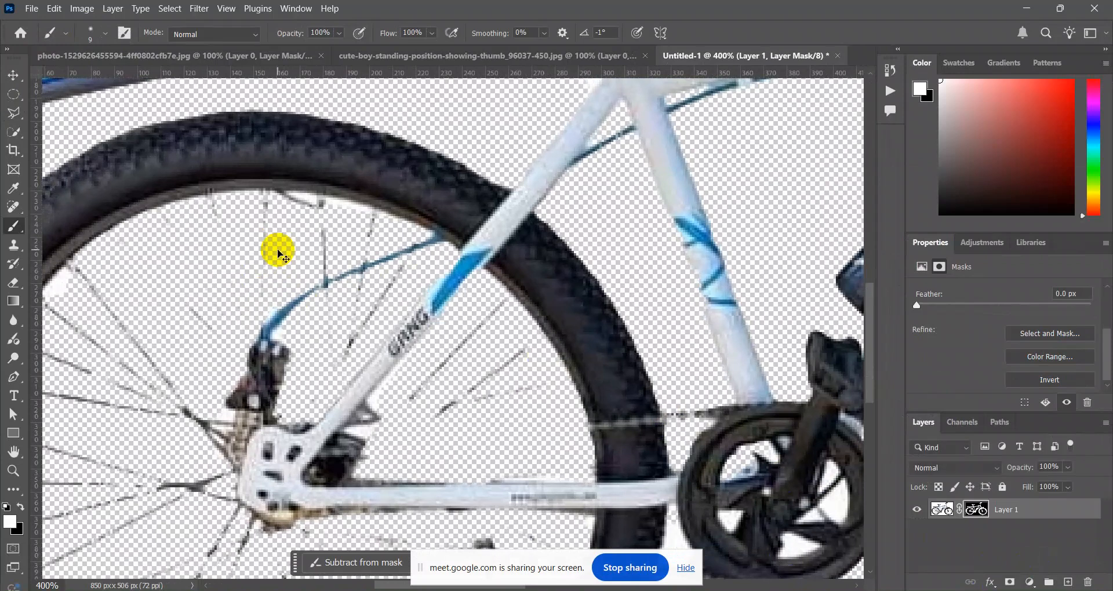
{"action": "scroll", "coordinate": [278, 250], "scroll_direction": "down", "scroll_amount": 5}
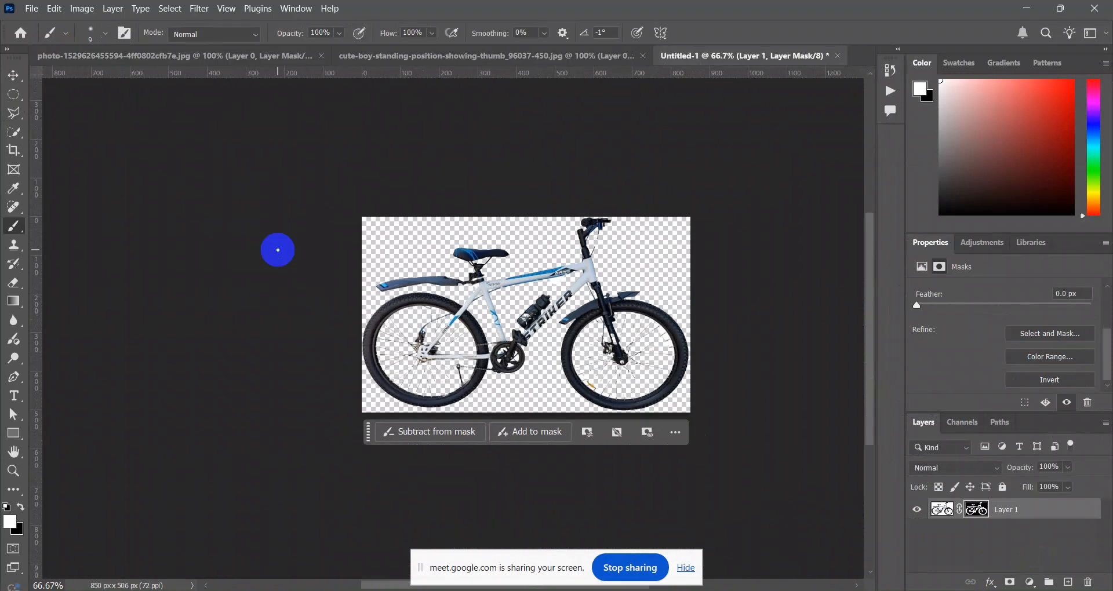
{"action": "left_click_drag", "start_coordinate": [465, 305], "coordinate": [478, 307]}
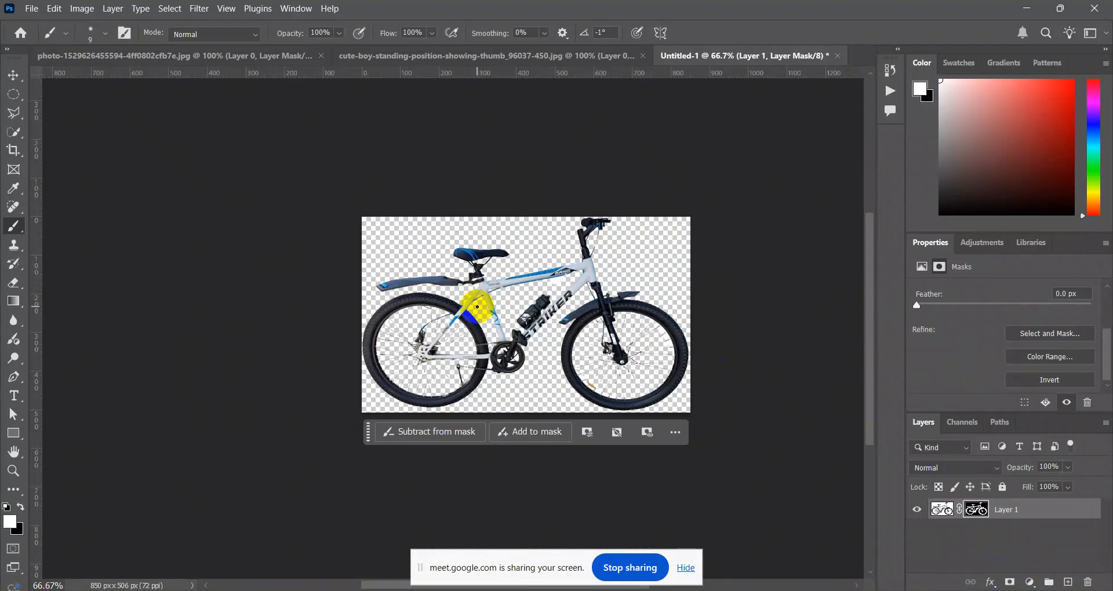
Switch to the Google Meet call in Chrome and review the list of people in the meeting.
{"action": "left_click", "coordinate": [734, 590]}
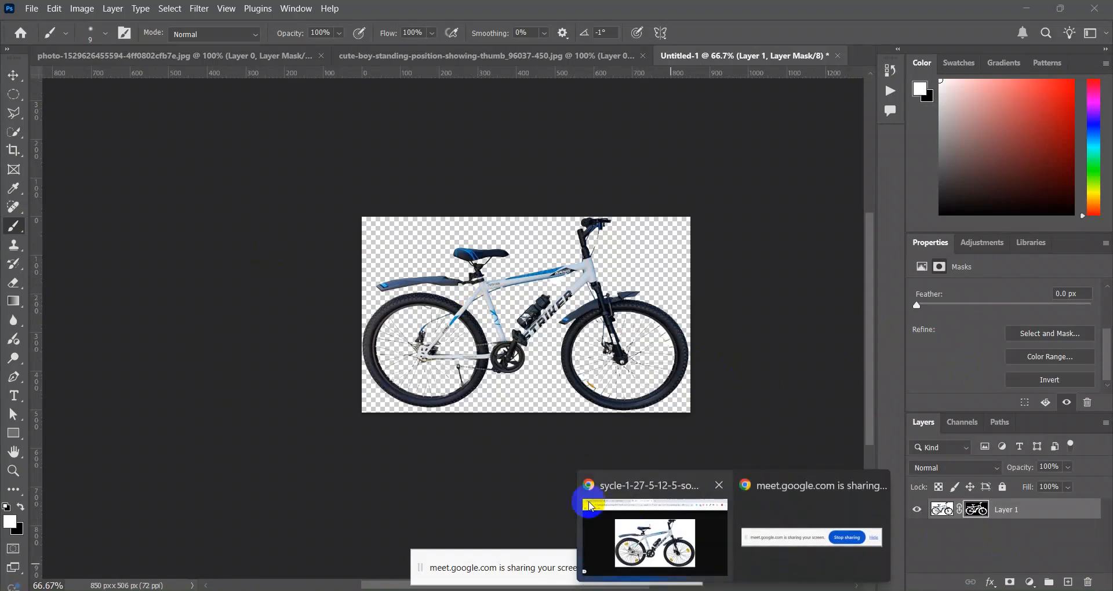
{"action": "left_click", "coordinate": [590, 506]}
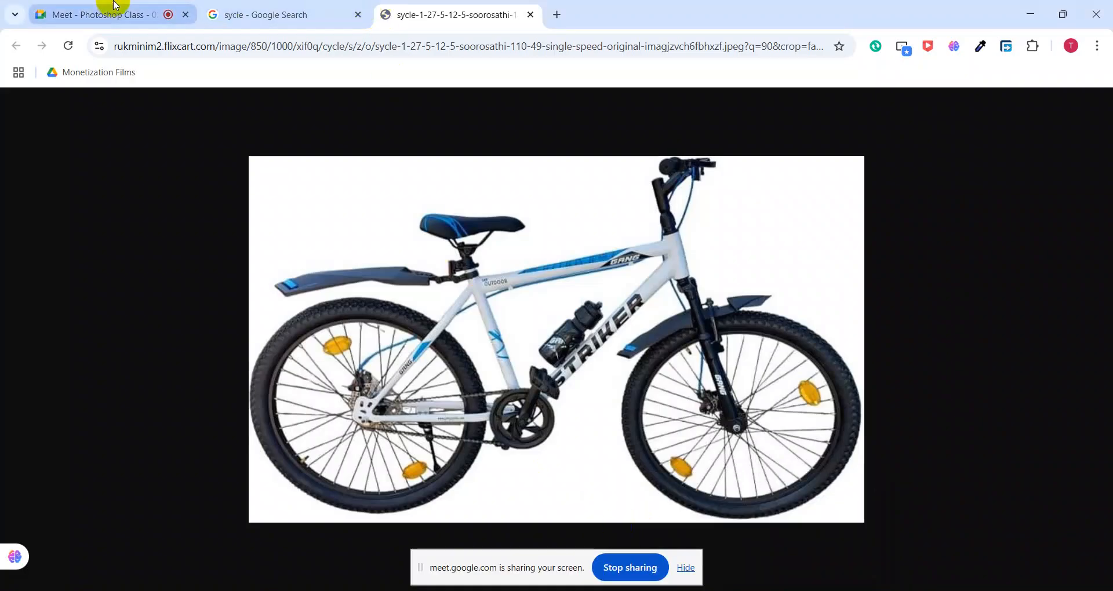
{"action": "left_click", "coordinate": [115, 6]}
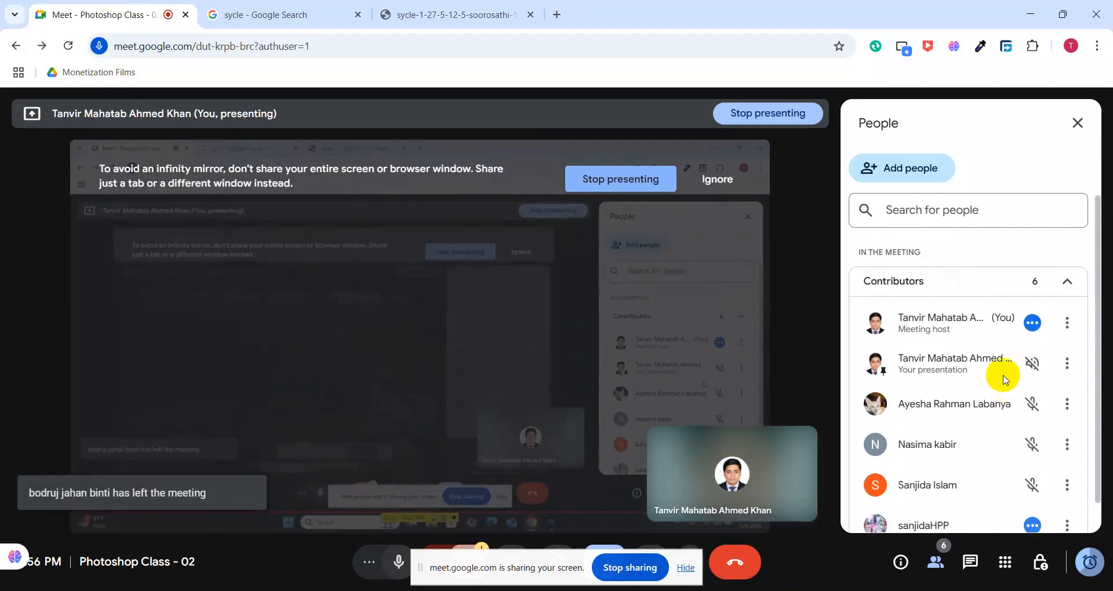
{"action": "scroll", "coordinate": [1001, 415], "scroll_direction": "down", "scroll_amount": 1}
{"action": "left_click", "coordinate": [936, 562]}
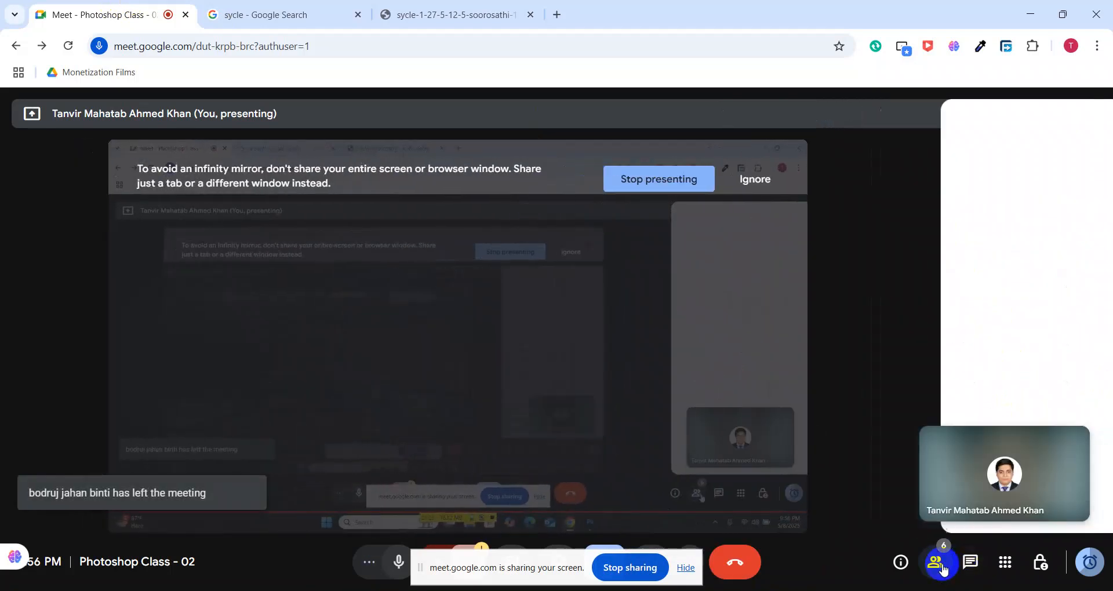
{"action": "left_click", "coordinate": [938, 563]}
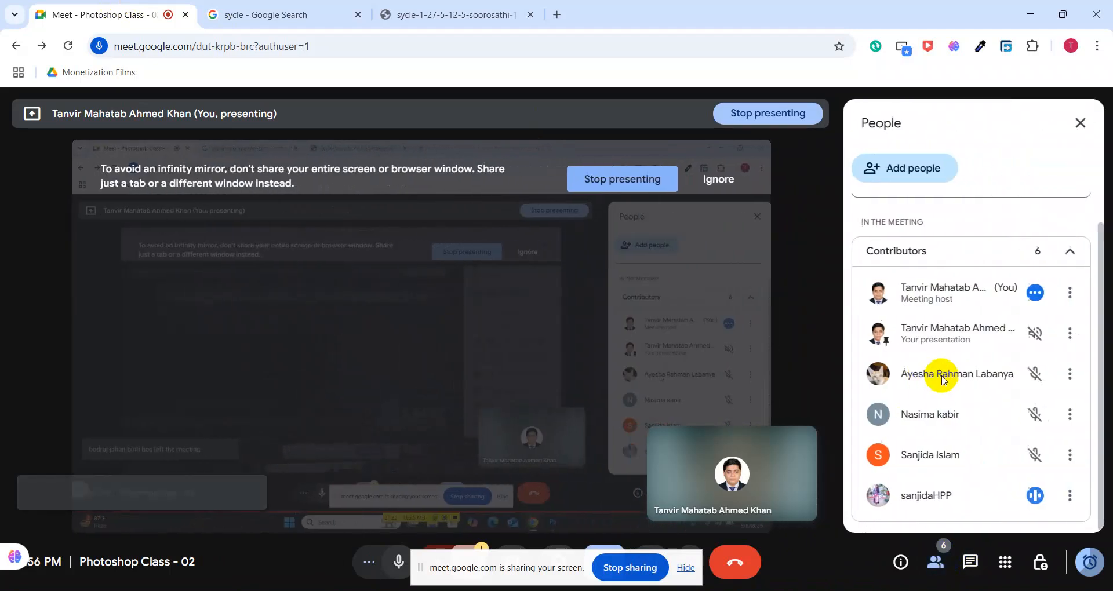
{"action": "scroll", "coordinate": [945, 380], "scroll_direction": "up", "scroll_amount": 1}
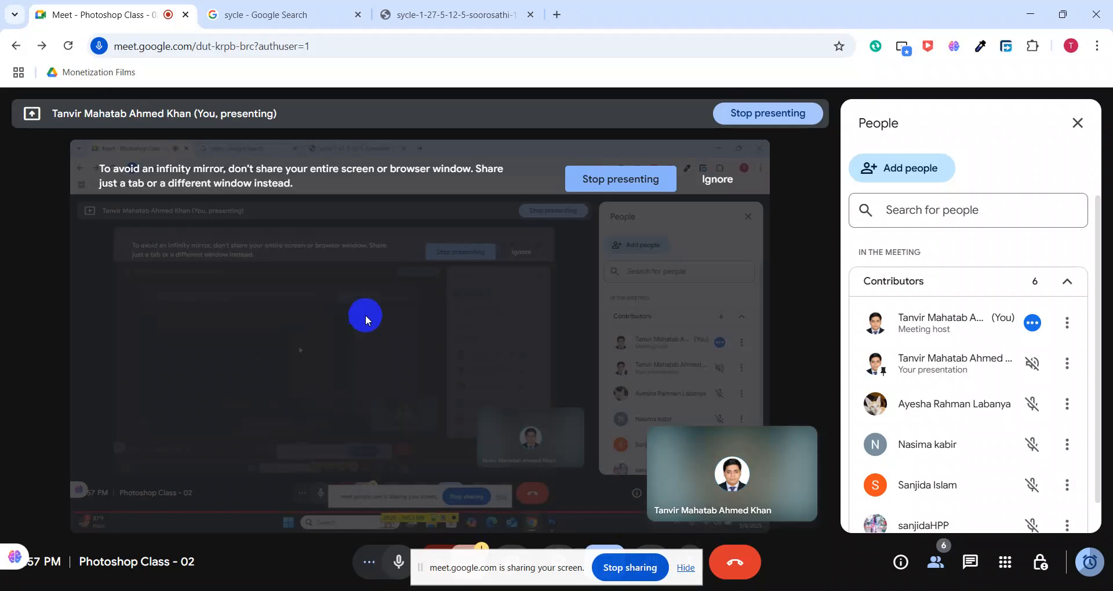
Switch back to Photoshop and select the bicycle's frame, tyres, mudguards, saddle and handlebar with the Magic Wand tool, adding each area.
{"action": "left_click", "coordinate": [764, 590]}
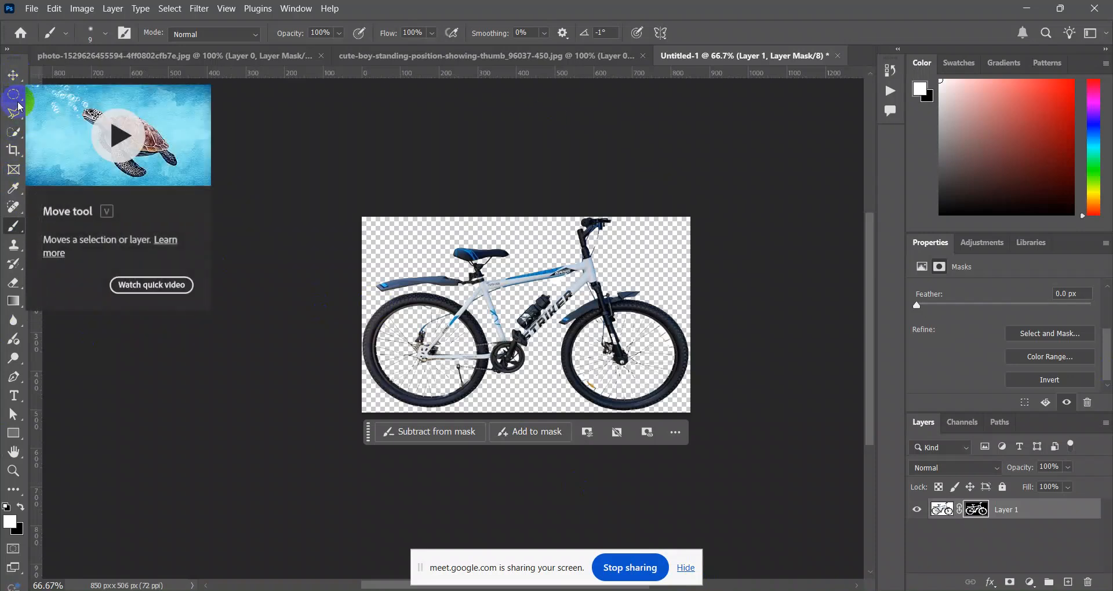
{"action": "left_click", "coordinate": [10, 136]}
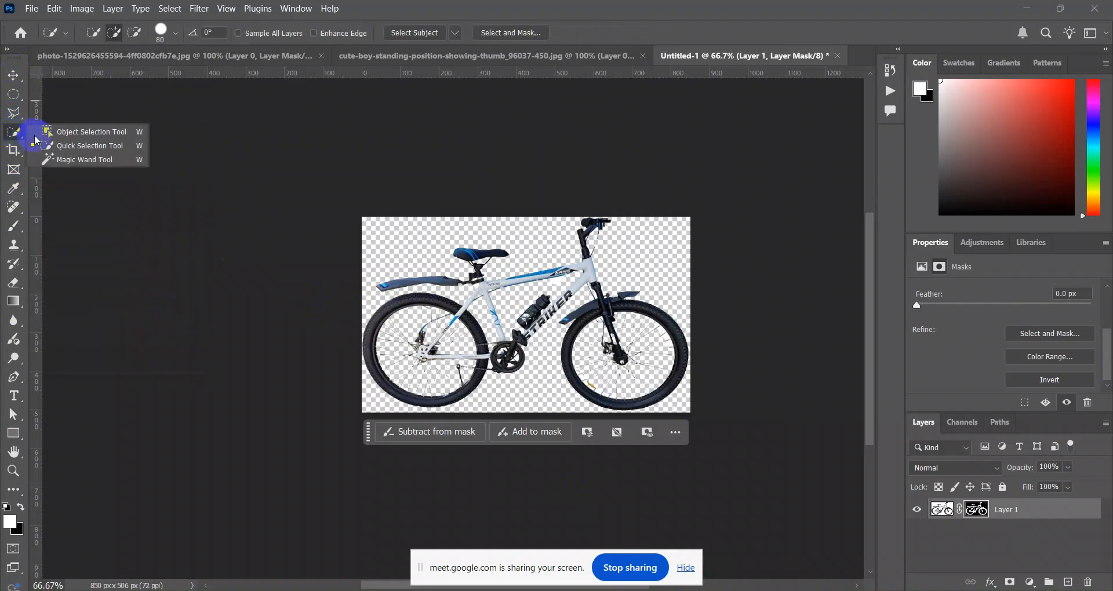
{"action": "left_click", "coordinate": [83, 160]}
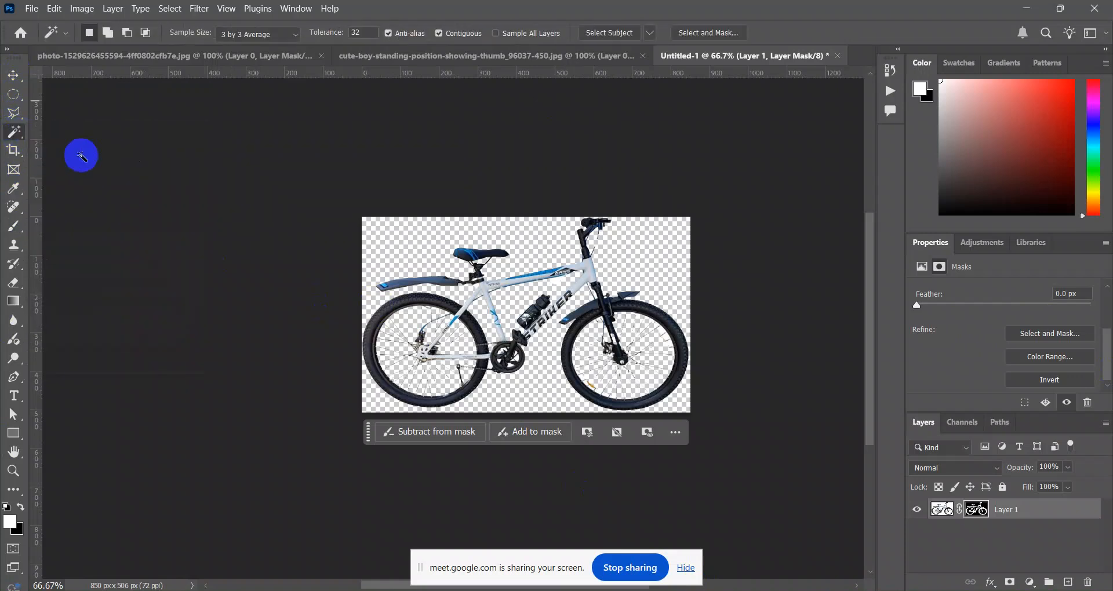
{"action": "left_click", "coordinate": [510, 279]}
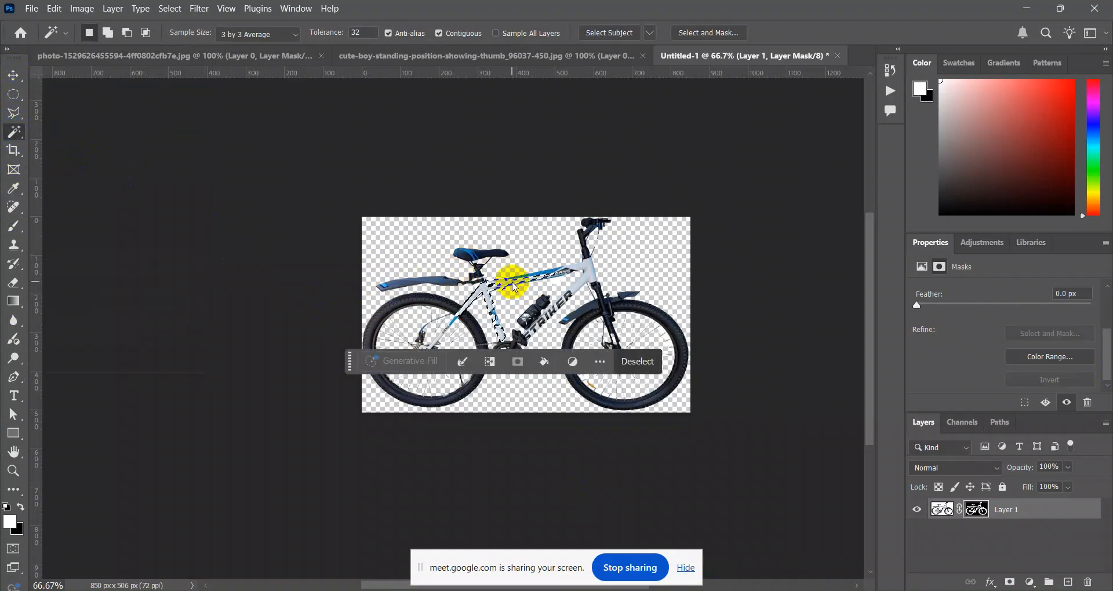
{"action": "left_click", "coordinate": [587, 259], "text": "shift"}
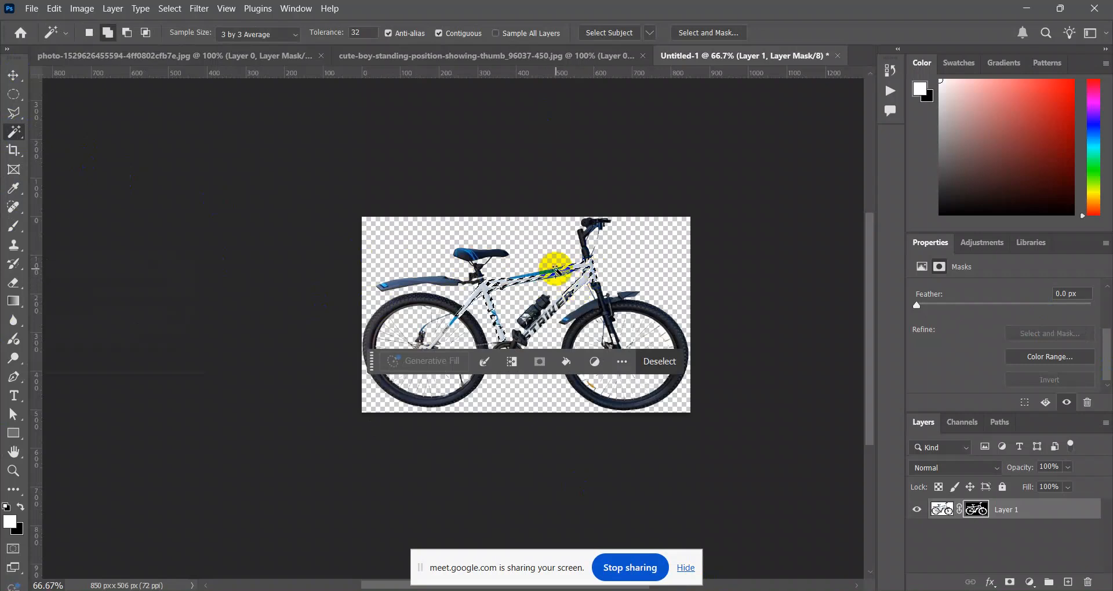
{"action": "left_click", "coordinate": [634, 295]}
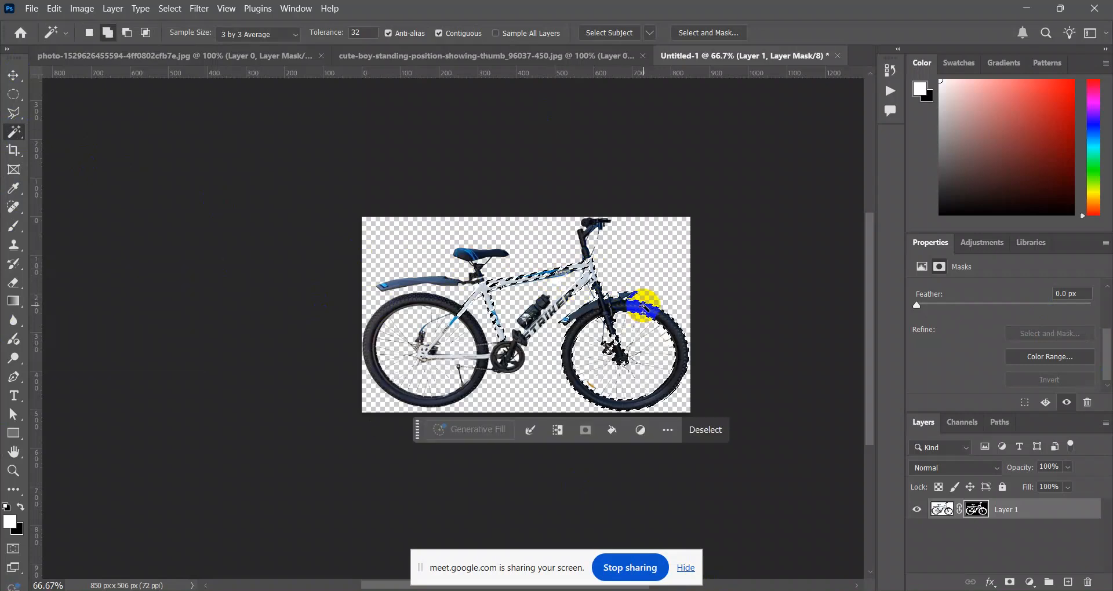
{"action": "left_click", "coordinate": [417, 312]}
{"action": "left_click", "coordinate": [434, 288]}
{"action": "left_click", "coordinate": [500, 256], "text": "shift"}
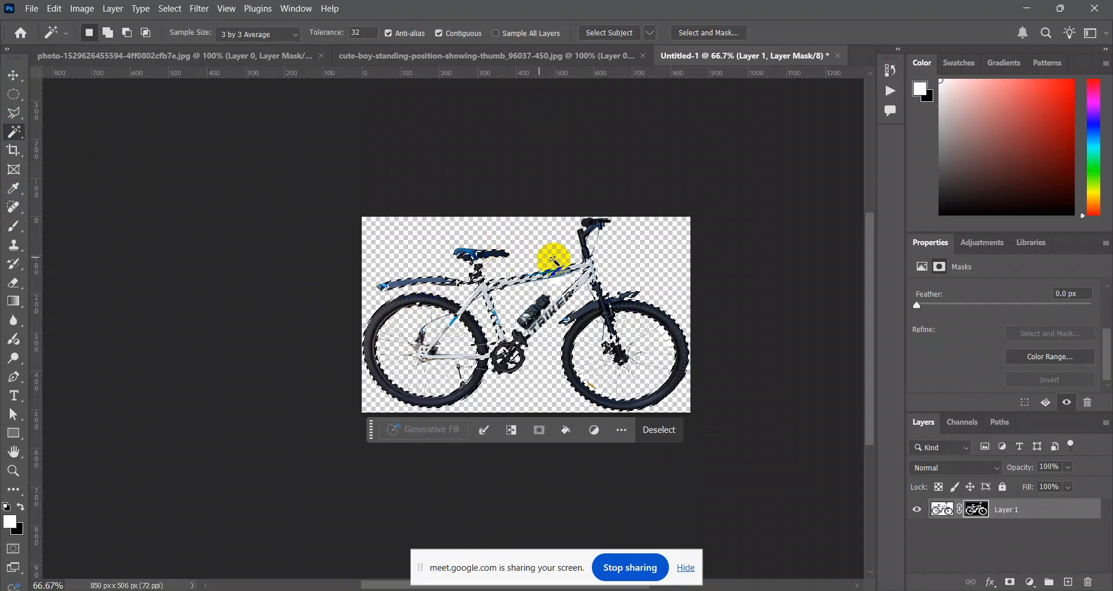
{"action": "left_click", "coordinate": [601, 250], "text": "shift"}
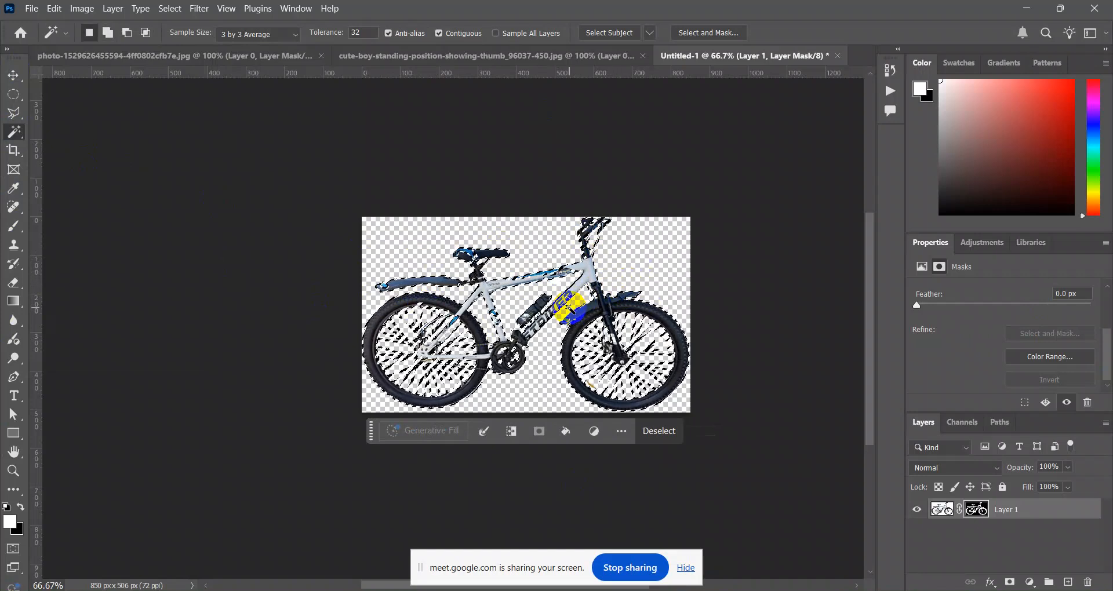
Try to remove the selected bicycle areas through Layer 1's mask, and undo the change.
{"action": "left_click", "coordinate": [991, 510]}
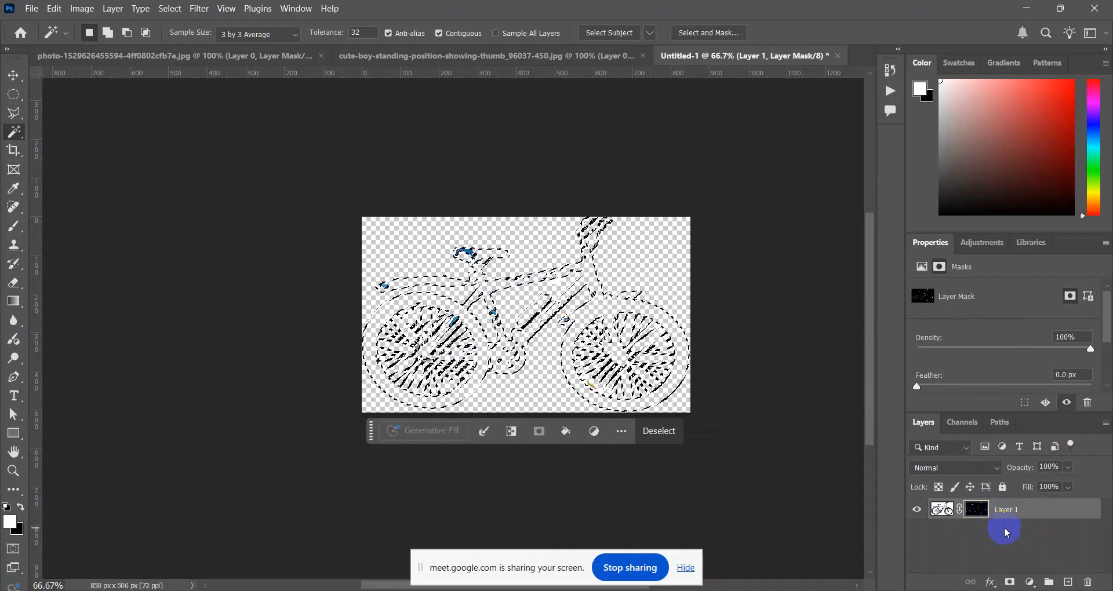
{"action": "left_click", "coordinate": [1023, 516]}
{"action": "left_click", "coordinate": [975, 510]}
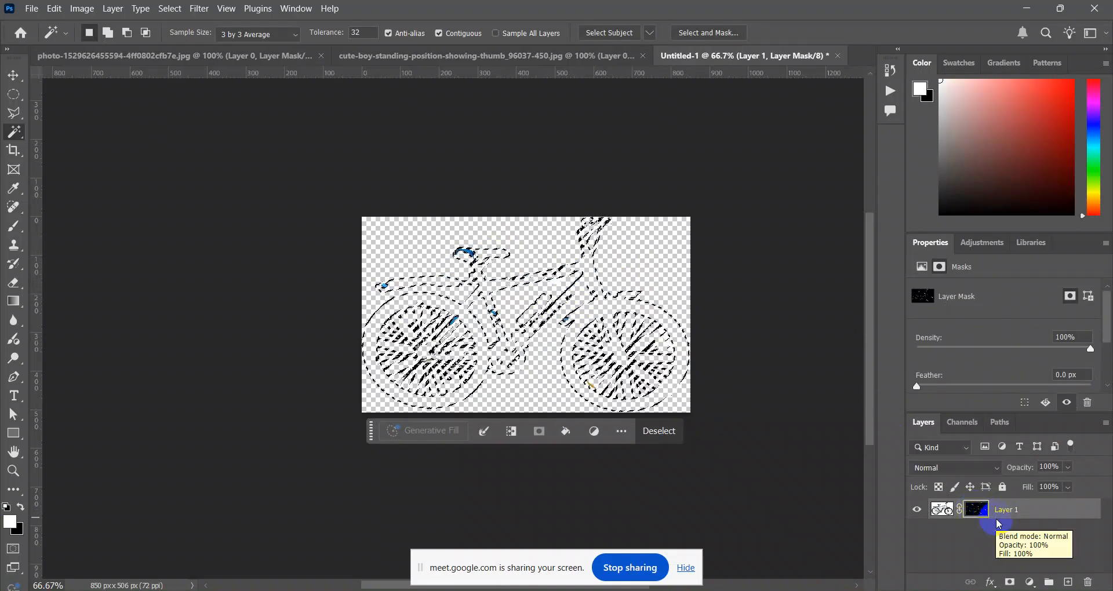
{"action": "key", "text": "ctrl+z"}
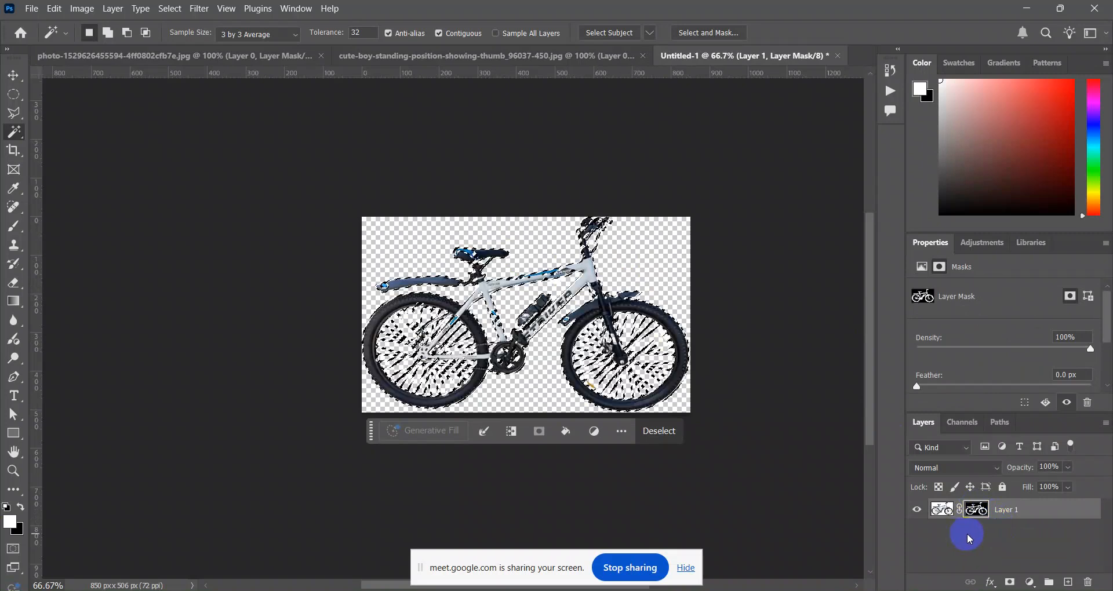
Deselect and undo the mask edits back to the original unmasked bicycle image on Layer 1.
{"action": "left_click", "coordinate": [13, 75]}
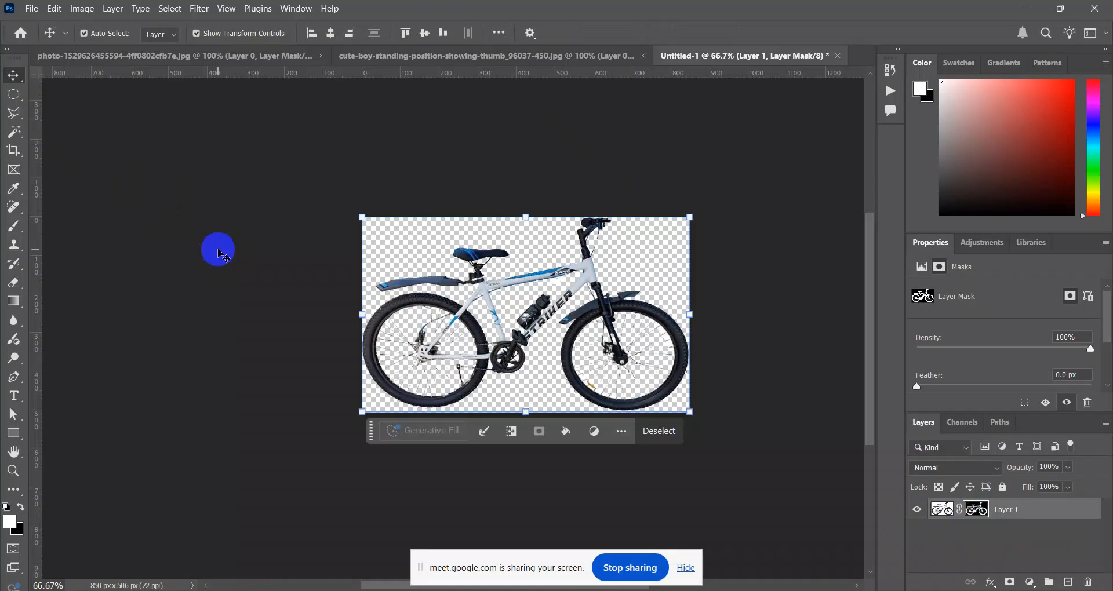
{"action": "key", "text": "ctrl+d"}
{"action": "key", "text": "ctrl+z"}
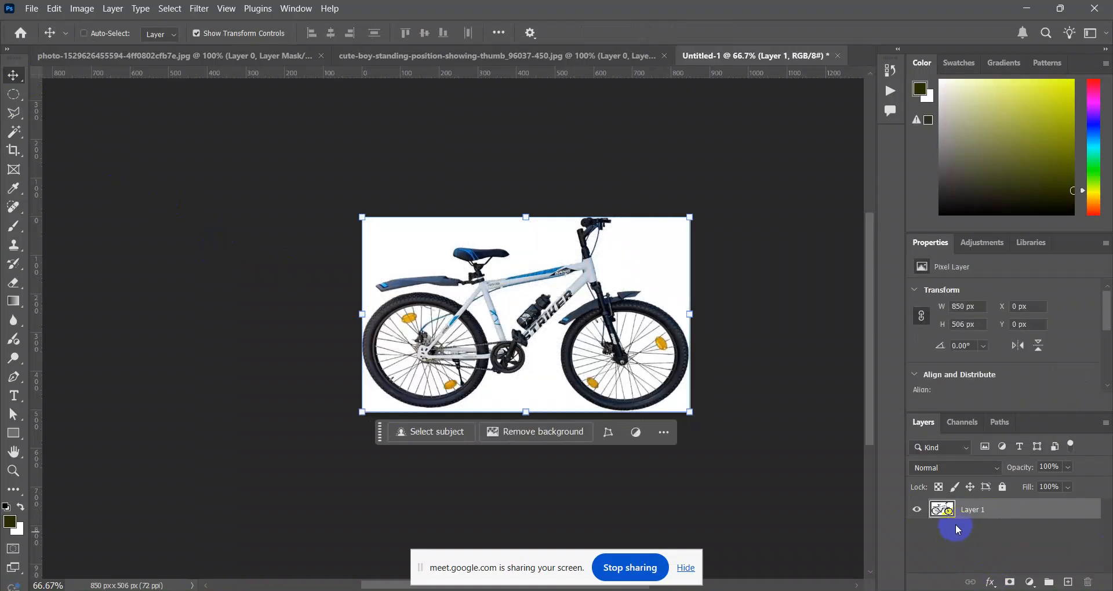
Select the white background around the bicycle and inside its frame with the Magic Wand tool at Tolerance 32.
{"action": "left_click", "coordinate": [14, 132]}
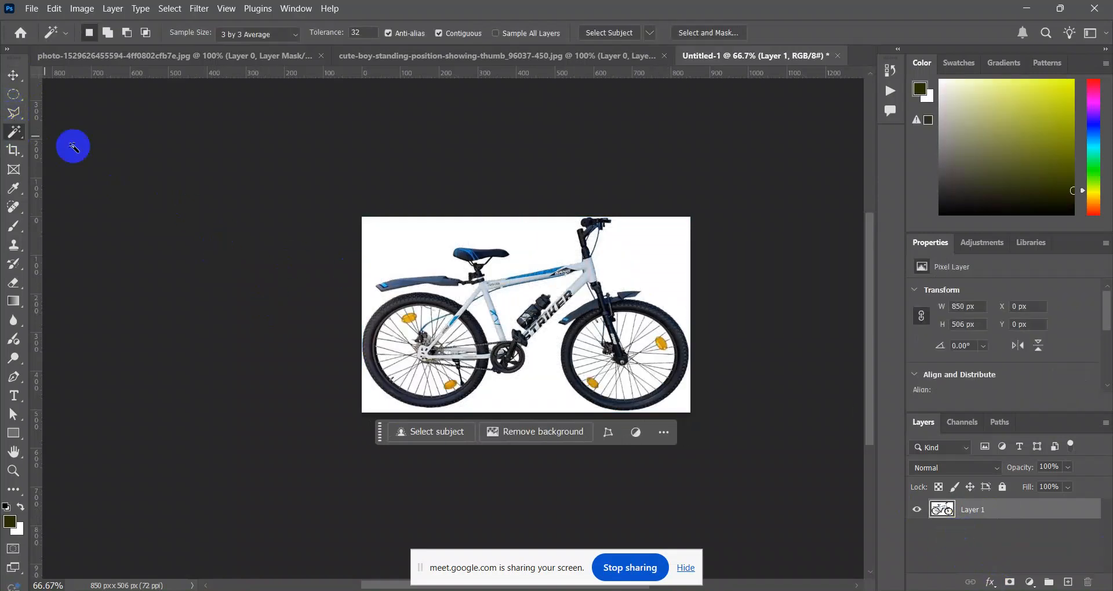
{"action": "left_click", "coordinate": [654, 254]}
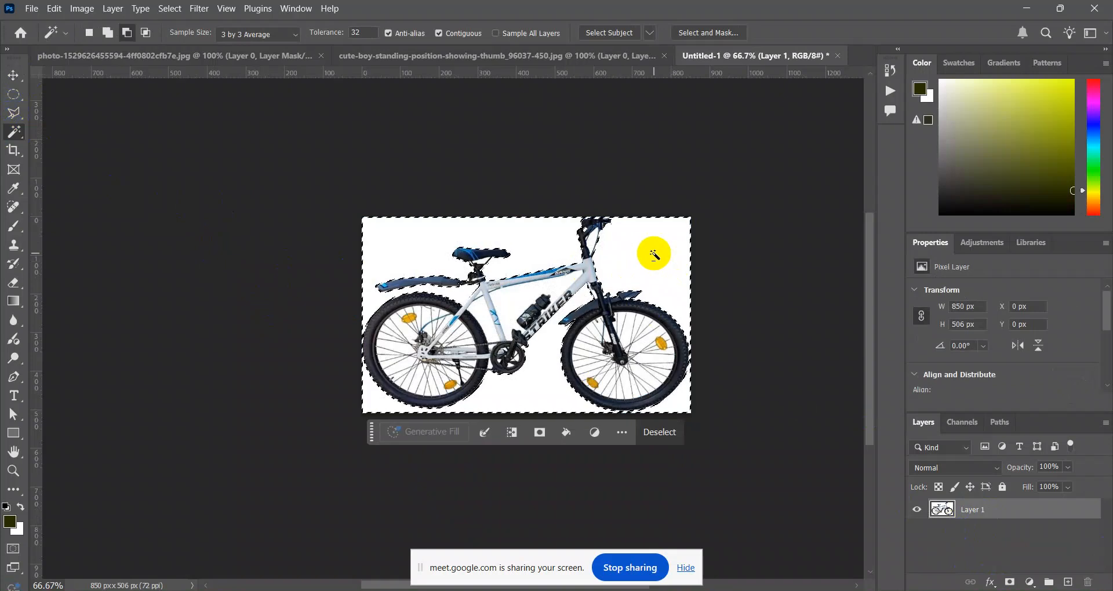
{"action": "left_click", "coordinate": [506, 315], "text": "shift"}
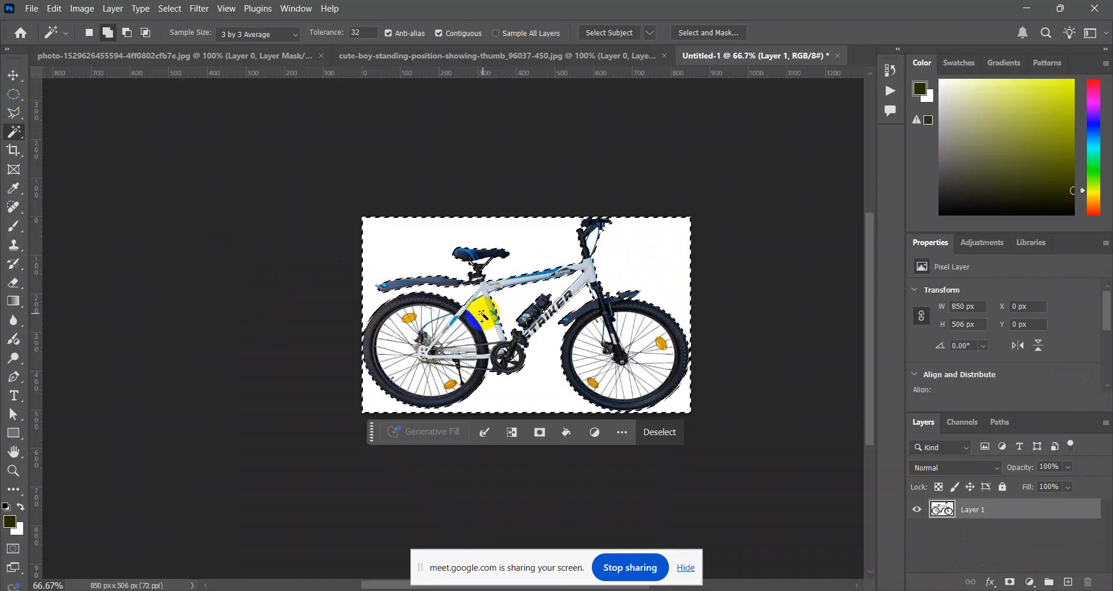
Add the spoke gaps in the lower part of the rear wheel to the background selection with the Magic Wand tool.
{"action": "left_click", "coordinate": [405, 376]}
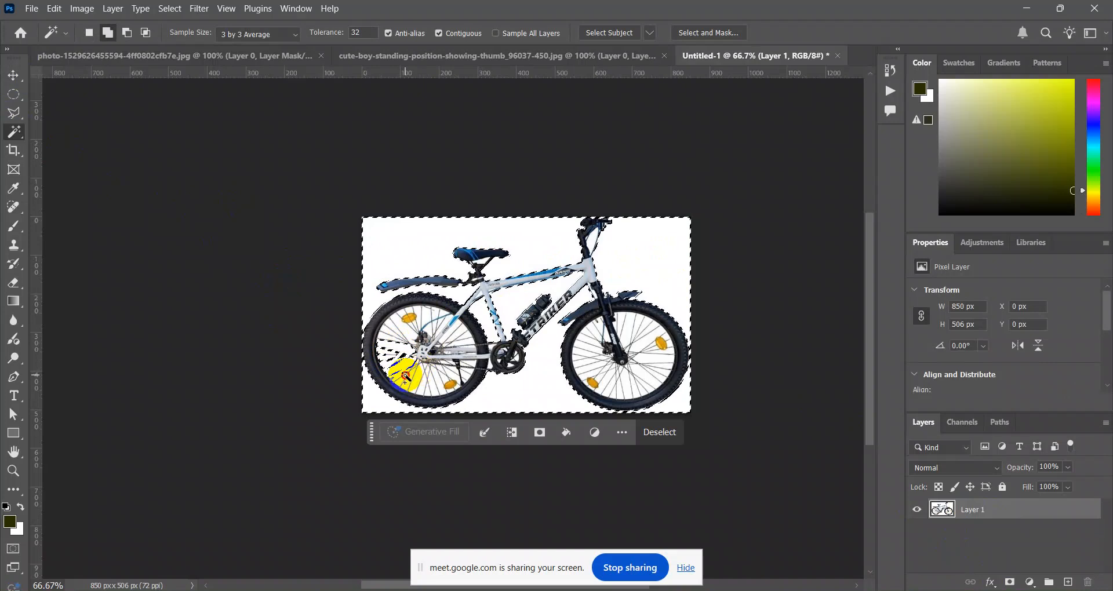
{"action": "left_click", "coordinate": [440, 388]}
{"action": "left_click", "coordinate": [440, 383], "text": "shift"}
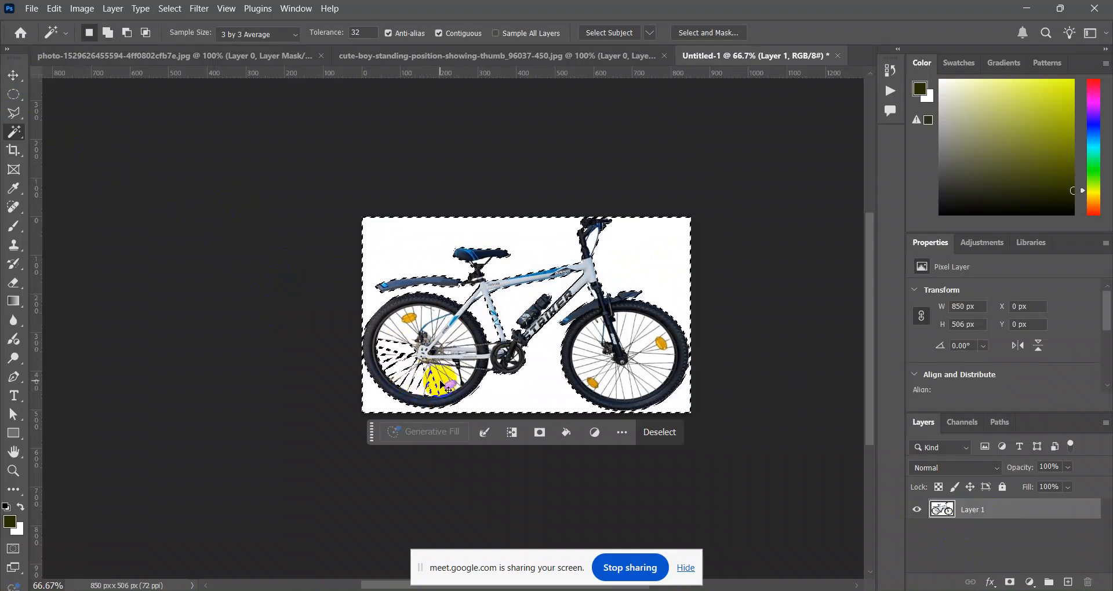
Add the spoke gaps in the upper part of the rear wheel, around the orange reflector and blue cable, to the selection.
{"action": "scroll", "coordinate": [449, 389], "scroll_direction": "up", "scroll_amount": 4}
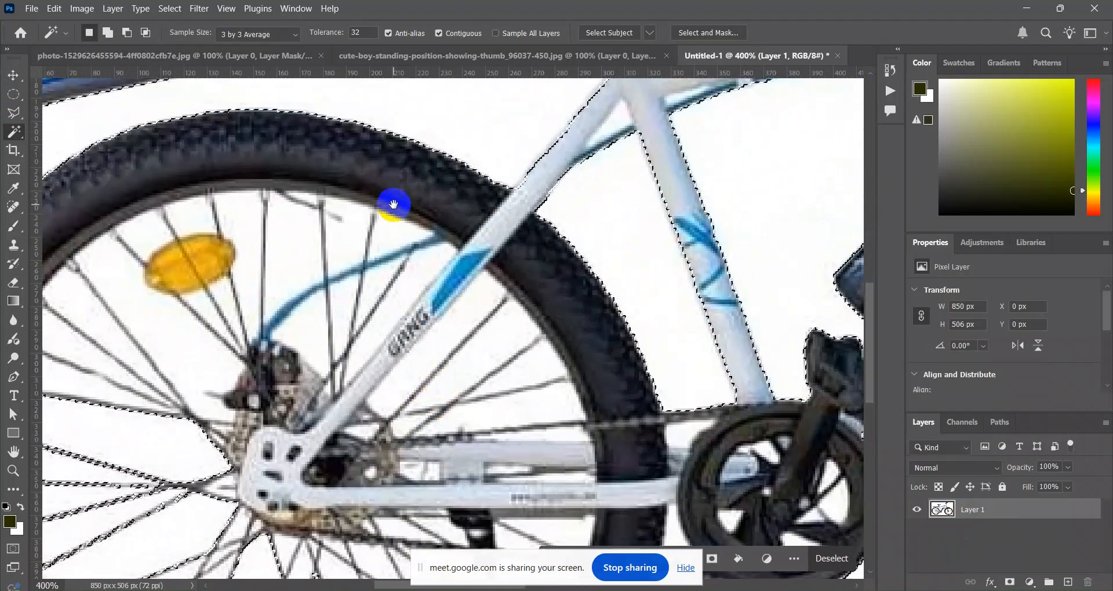
{"action": "left_click_drag", "start_coordinate": [184, 218], "coordinate": [323, 228]}
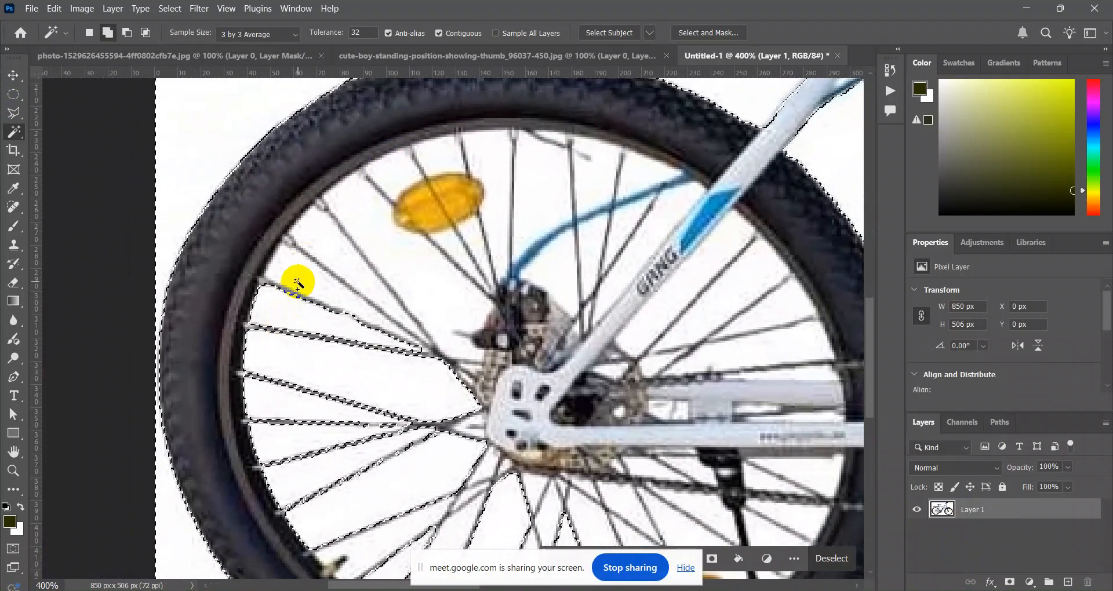
{"action": "left_click", "coordinate": [339, 247], "text": "shift"}
{"action": "left_click", "coordinate": [388, 245], "text": "shift"}
{"action": "left_click", "coordinate": [426, 182]}
{"action": "left_click", "coordinate": [448, 247]}
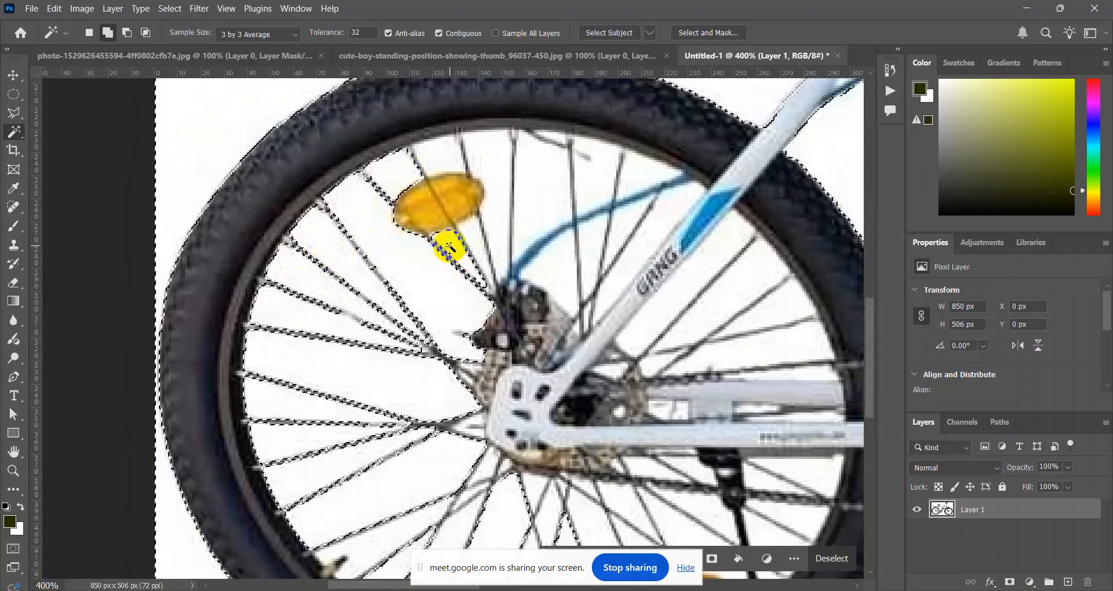
{"action": "left_click", "coordinate": [499, 171]}
{"action": "left_click", "coordinate": [554, 177]}
{"action": "left_click", "coordinate": [596, 162]}
{"action": "left_click", "coordinate": [566, 273]}
Add the spoke gaps between the rear wheel's seat stay, rim and chain to the Magic Wand selection.
{"action": "left_click_drag", "start_coordinate": [650, 250], "coordinate": [560, 191]}
{"action": "left_click", "coordinate": [600, 219], "text": "shift"}
{"action": "left_click", "coordinate": [646, 226]}
{"action": "left_click", "coordinate": [688, 252]}
{"action": "left_click", "coordinate": [564, 303]}
{"action": "scroll", "coordinate": [690, 304], "scroll_direction": "down", "scroll_amount": 2}
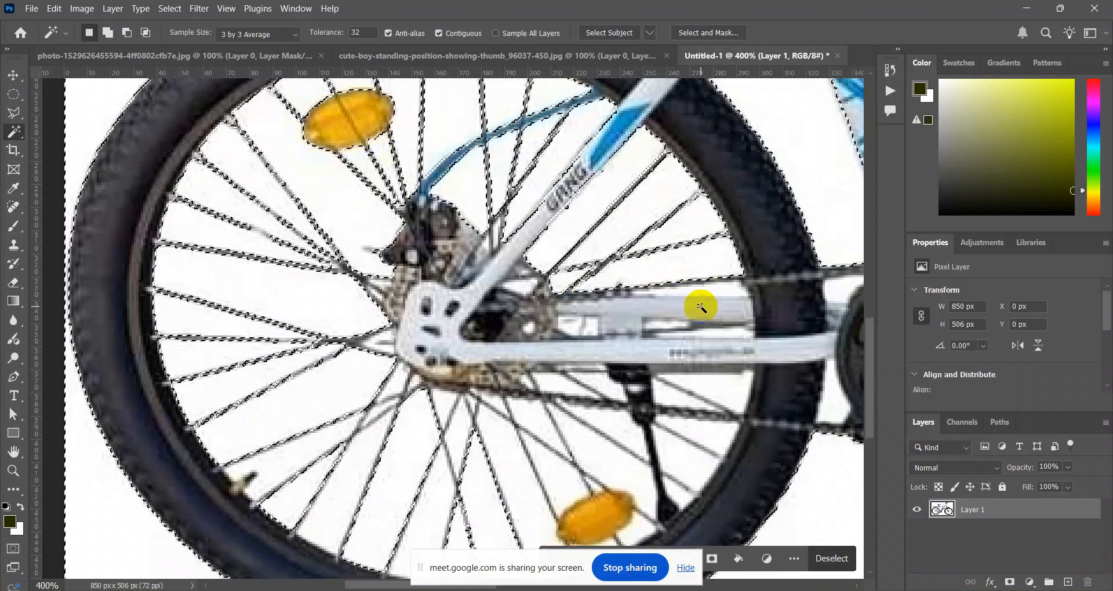
Add the rear wheel's gaps around the lower orange reflector to the selection, undoing the clicks that spoil it.
{"action": "left_click", "coordinate": [578, 452], "text": "shift"}
{"action": "left_click", "coordinate": [522, 457], "text": "shift"}
{"action": "left_click", "coordinate": [561, 442], "text": "shift"}
{"action": "left_click", "coordinate": [547, 386], "text": "shift"}
{"action": "key", "text": "ctrl+z"}
{"action": "left_click", "coordinate": [533, 390], "text": "shift"}
{"action": "left_click", "coordinate": [497, 371], "text": "shift"}
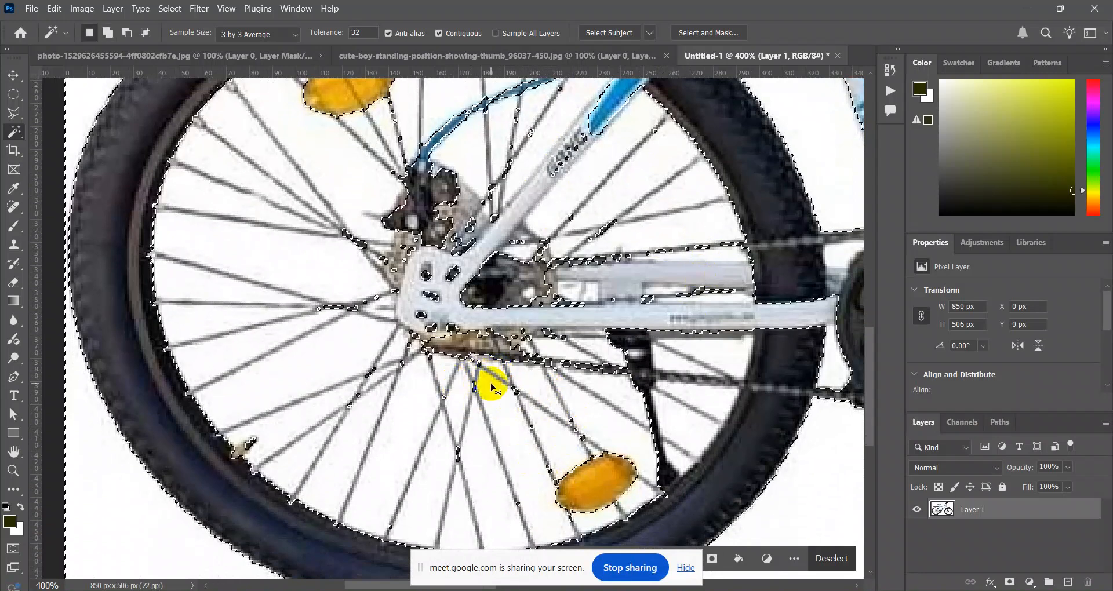
{"action": "key", "text": "ctrl+z"}
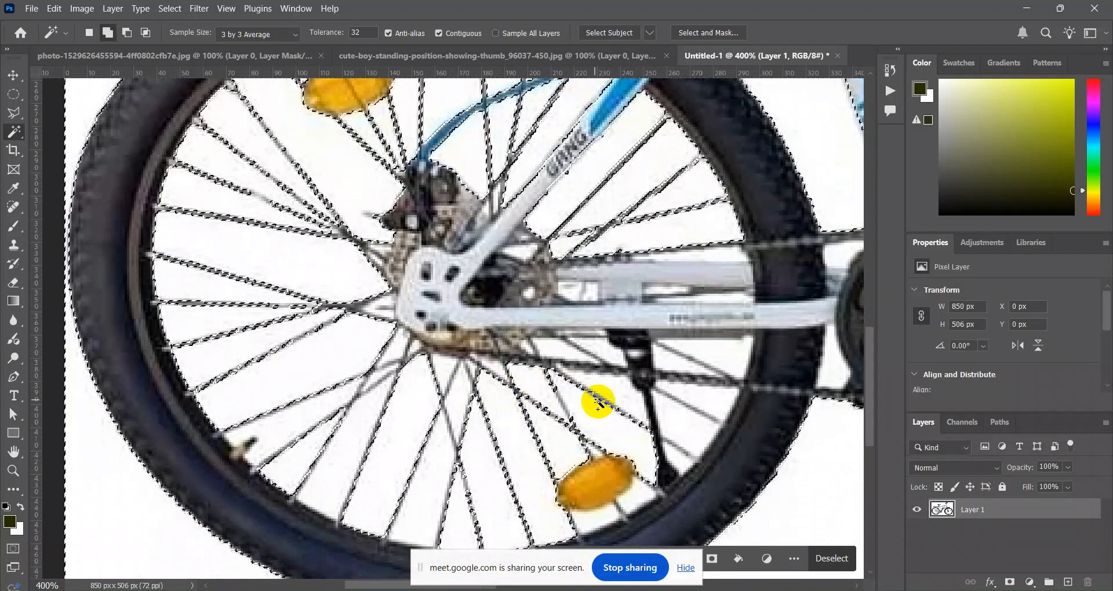
Add the remaining rear wheel gaps around the kickstand and below the chain stay to the selection.
{"action": "left_click", "coordinate": [677, 419], "text": "shift"}
{"action": "left_click", "coordinate": [713, 407], "text": "shift"}
{"action": "left_click", "coordinate": [624, 393], "text": "shift"}
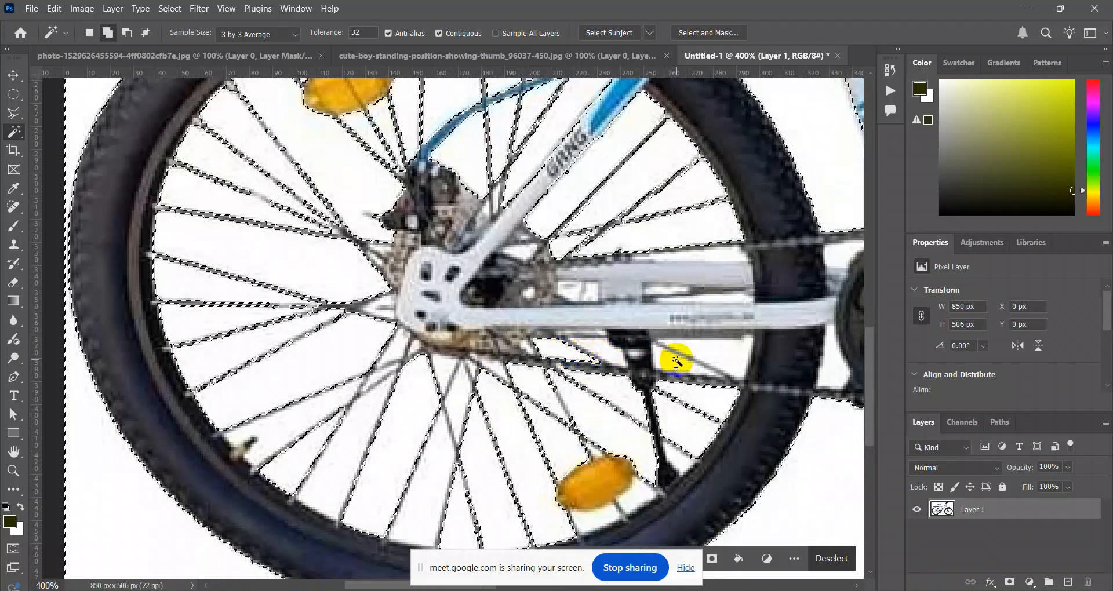
{"action": "left_click", "coordinate": [722, 357], "text": "shift"}
{"action": "left_click", "coordinate": [601, 353], "text": "shift"}
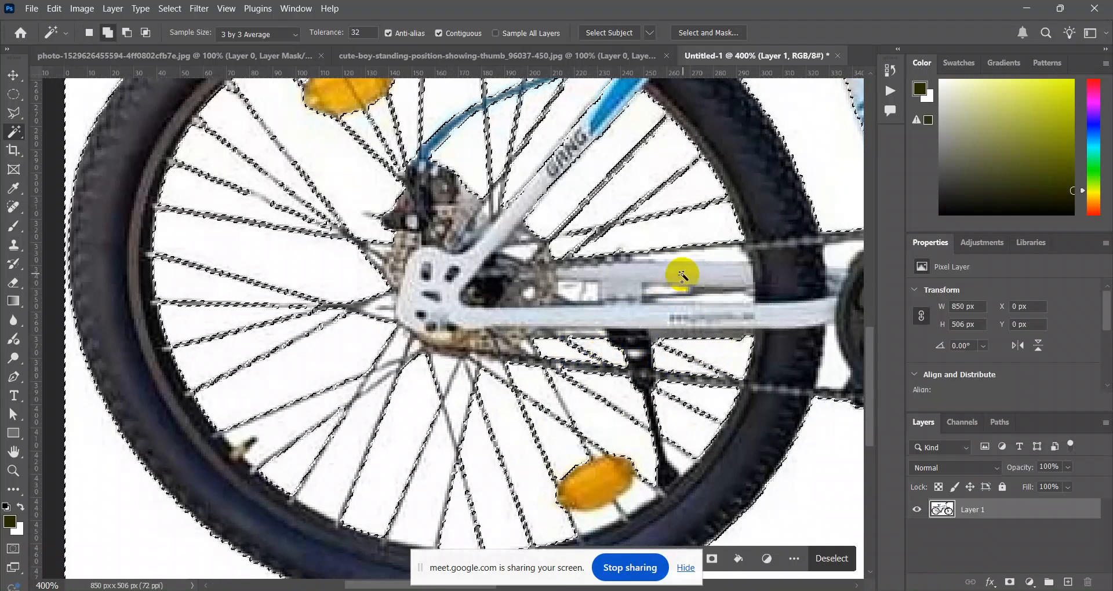
Try masking Layer 1 and filling its selected background areas with the foreground colour, and undo both changes.
{"action": "scroll", "coordinate": [683, 357], "scroll_direction": "up", "scroll_amount": 2}
{"action": "left_click_drag", "start_coordinate": [598, 283], "coordinate": [360, 212]}
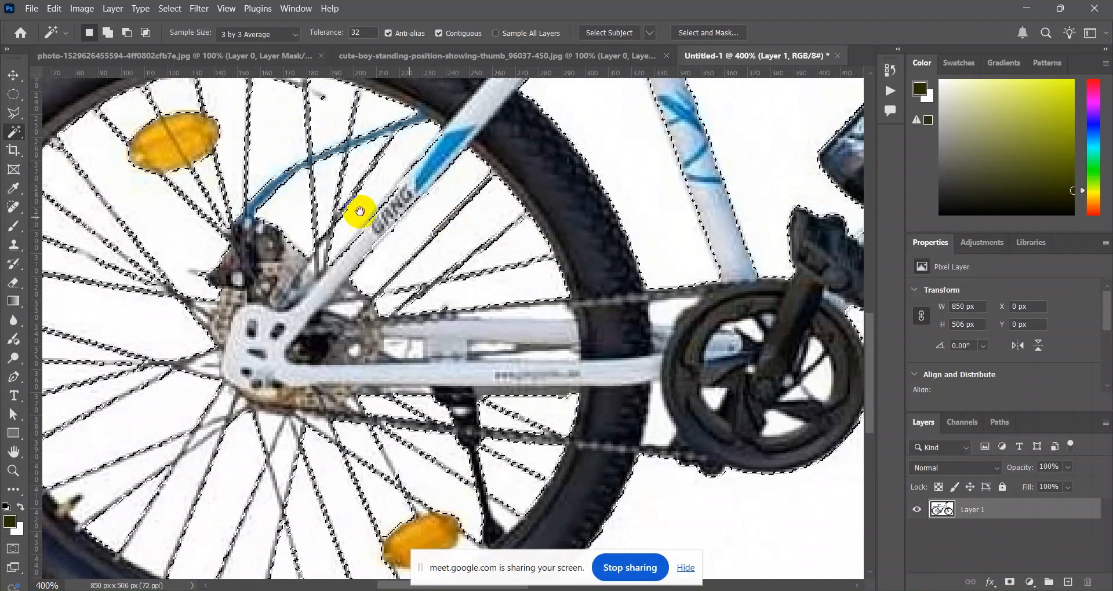
{"action": "left_click", "coordinate": [1010, 582]}
{"action": "left_click", "coordinate": [995, 512]}
{"action": "key", "text": "ctrl+z"}
{"action": "key", "text": "ctrl+minus"}
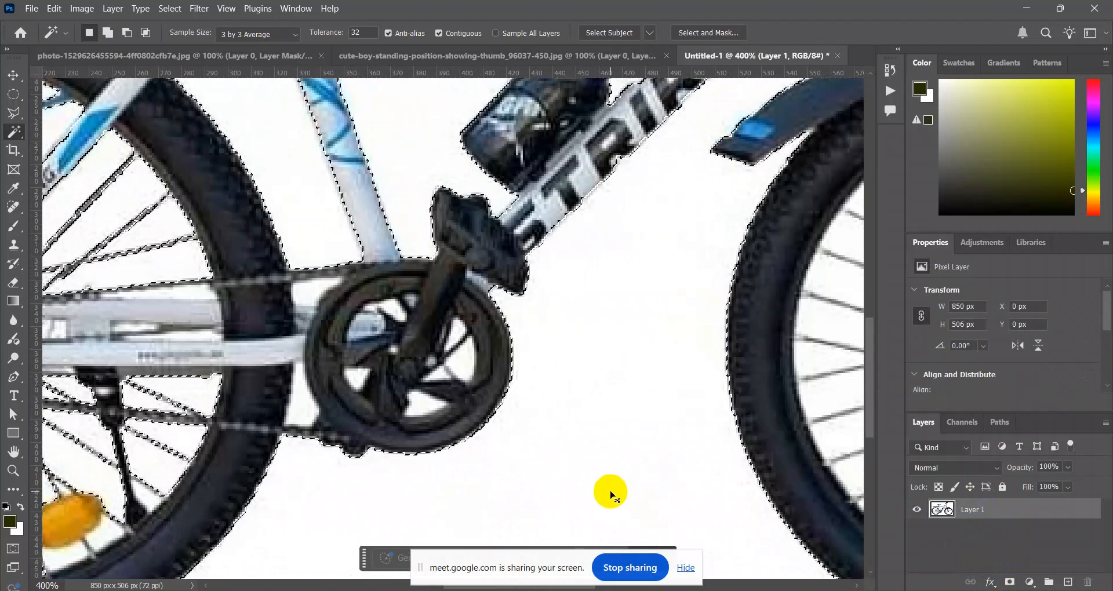
{"action": "key", "text": "alt+BackSpace"}
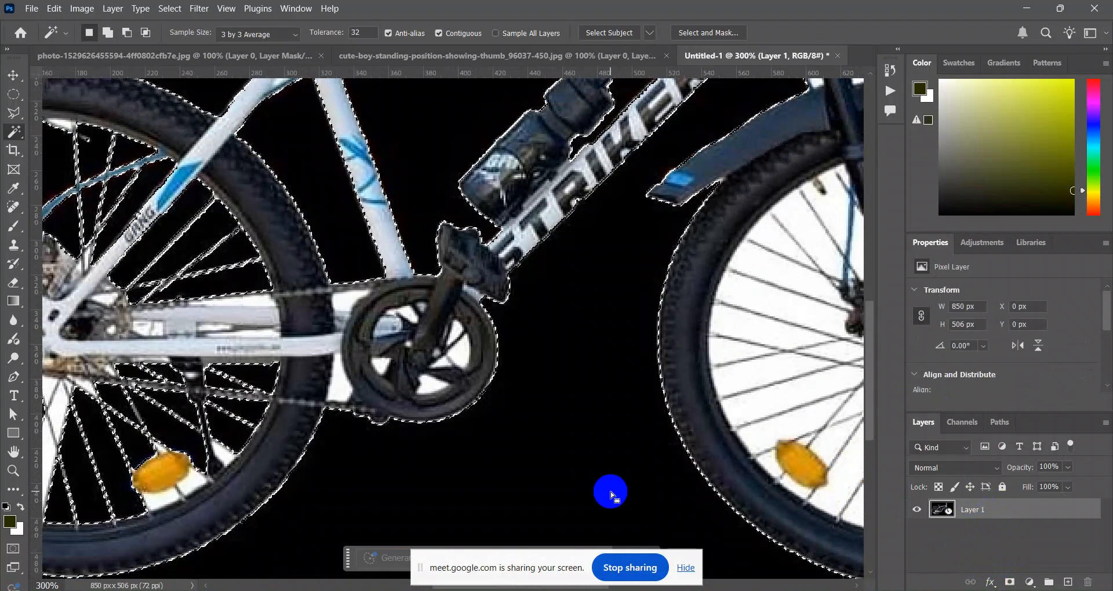
{"action": "key", "text": "ctrl+z"}
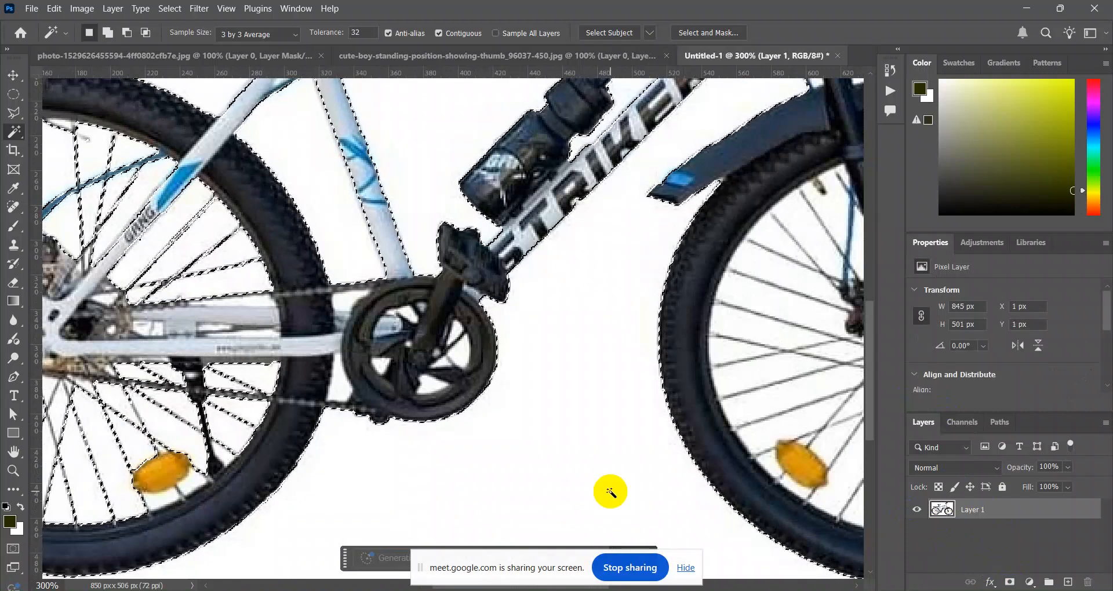
Add a layer mask to Layer 1 from the selection and invert it to hide the white background and keep the bicycle.
{"action": "left_click", "coordinate": [1009, 581]}
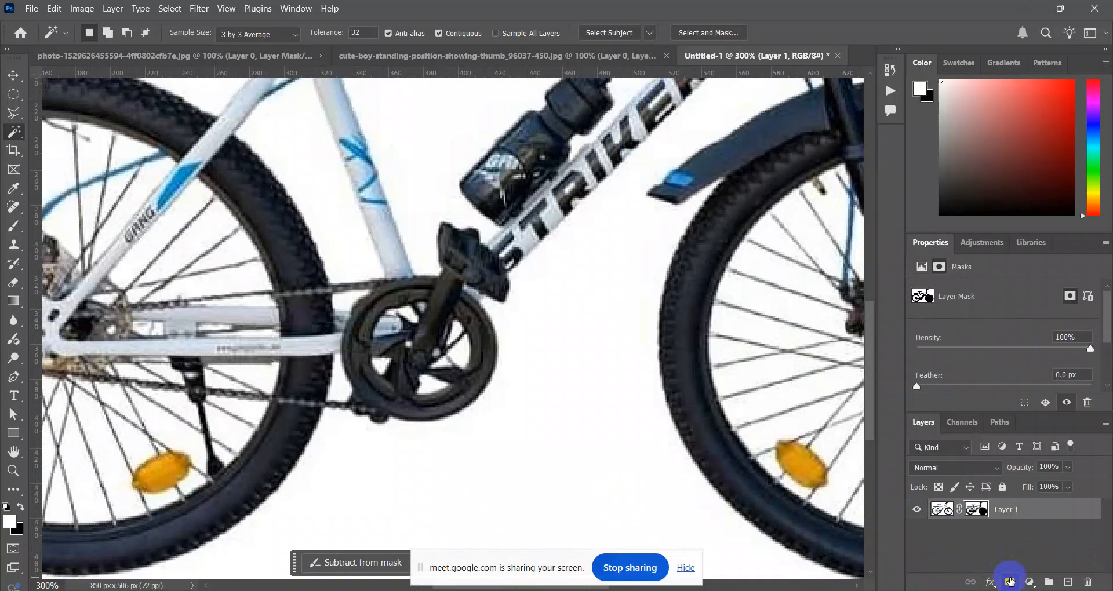
{"action": "left_click_drag", "start_coordinate": [249, 199], "coordinate": [346, 190]}
{"action": "left_click_drag", "start_coordinate": [440, 219], "coordinate": [381, 203]}
{"action": "left_click_drag", "start_coordinate": [840, 232], "coordinate": [516, 241]}
{"action": "left_click_drag", "start_coordinate": [709, 224], "coordinate": [607, 427]}
{"action": "left_click_drag", "start_coordinate": [410, 110], "coordinate": [617, 307]}
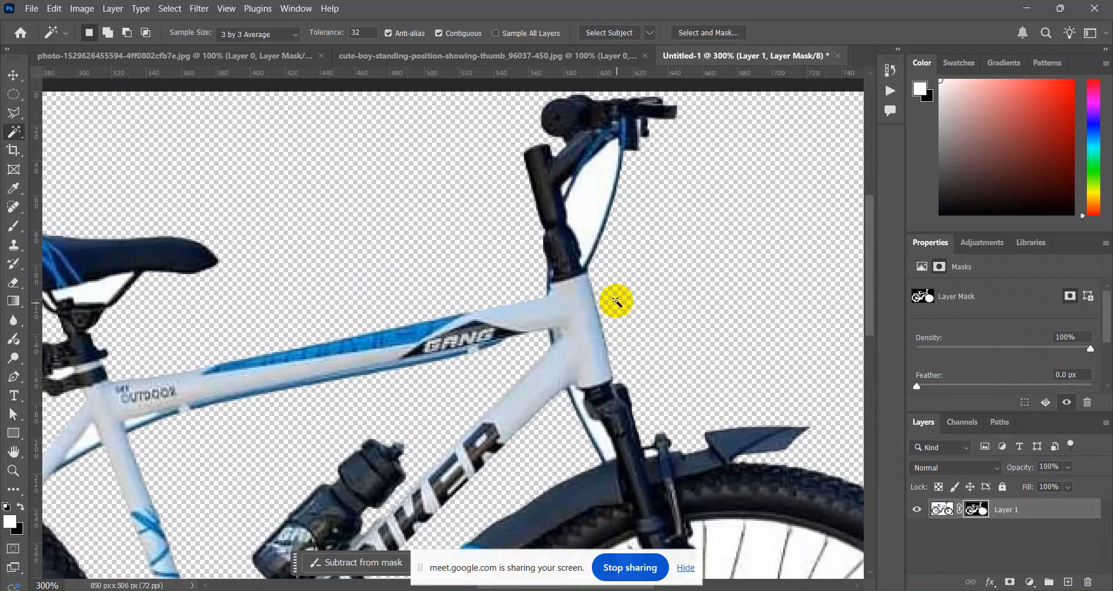
{"action": "left_click_drag", "start_coordinate": [440, 377], "coordinate": [684, 157]}
{"action": "left_click_drag", "start_coordinate": [292, 360], "coordinate": [462, 265]}
{"action": "scroll", "coordinate": [1055, 325], "scroll_direction": "down", "scroll_amount": 3}
Refine Layer 1's mask in Select and Mask with Contrast at 100%, apply it, and check the bicycle cutout.
{"action": "left_click", "coordinate": [1052, 334]}
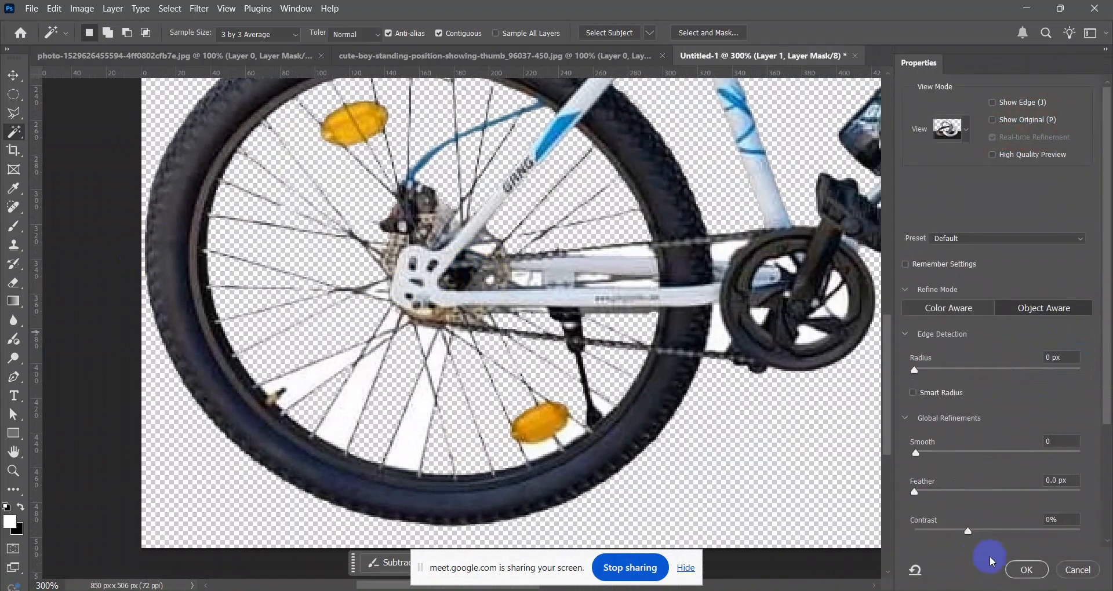
{"action": "left_click", "coordinate": [1044, 530]}
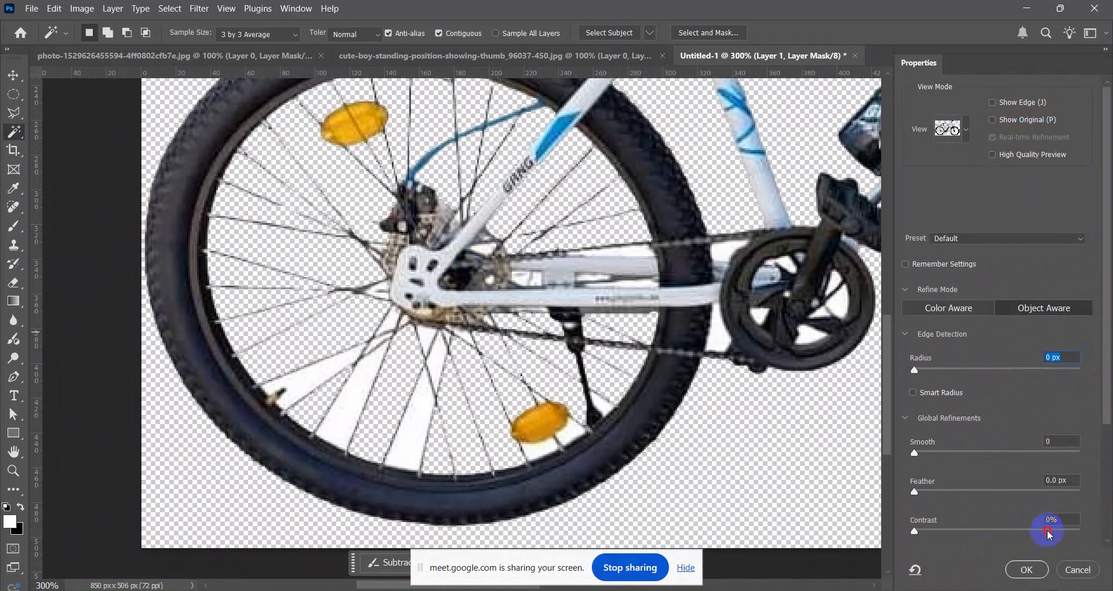
{"action": "left_click_drag", "start_coordinate": [1049, 535], "coordinate": [1089, 529]}
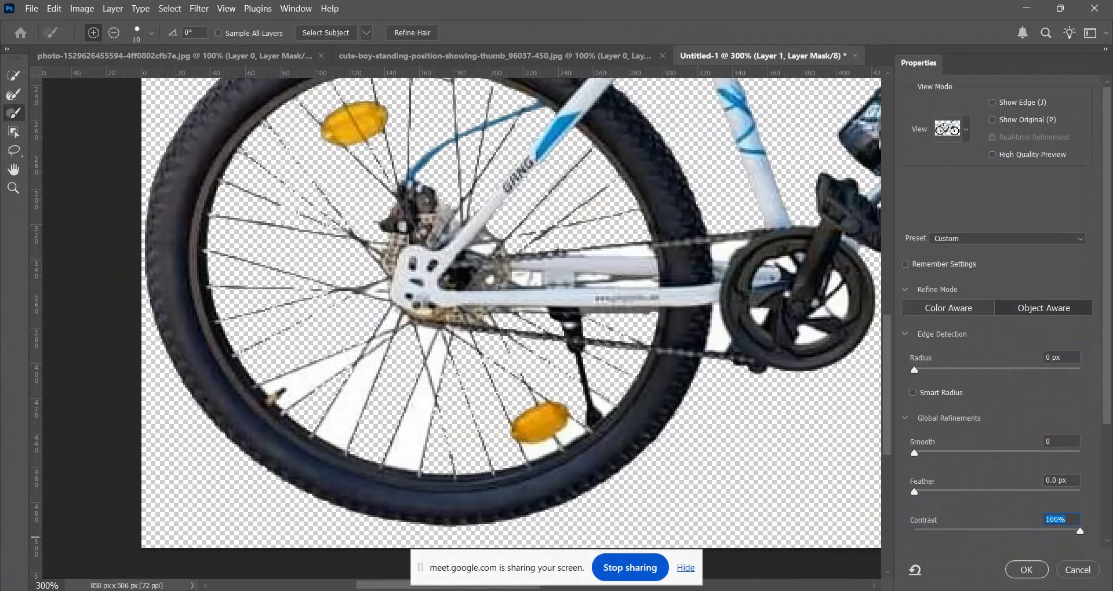
{"action": "left_click", "coordinate": [1026, 570]}
{"action": "left_click", "coordinate": [431, 330]}
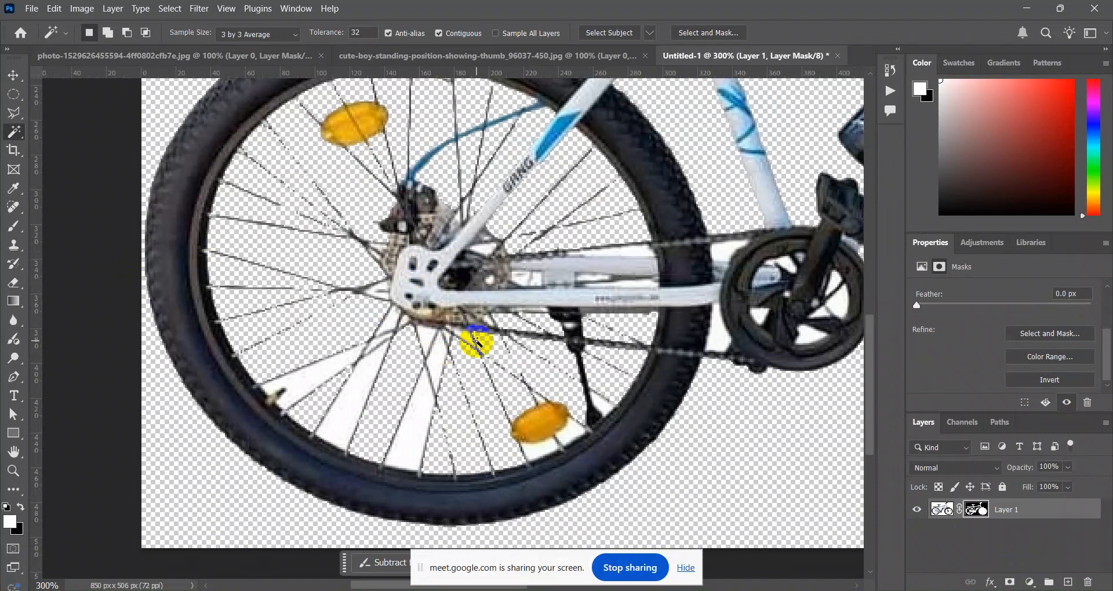
{"action": "scroll", "coordinate": [521, 241], "scroll_direction": "right", "scroll_amount": 5}
{"action": "scroll", "coordinate": [522, 241], "scroll_direction": "up", "scroll_amount": 2}
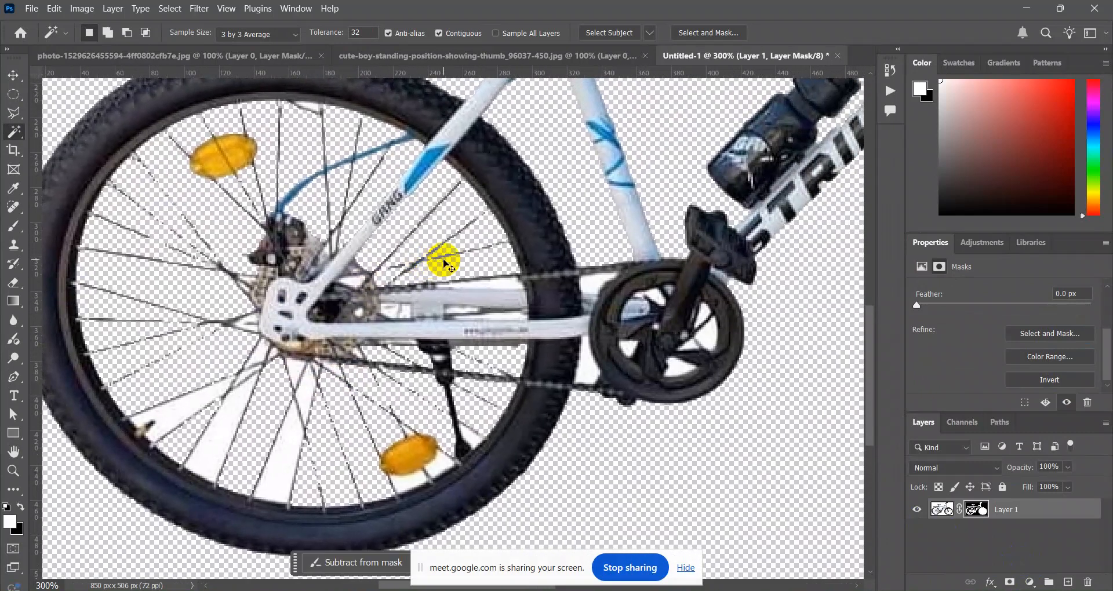
{"action": "key", "text": "ctrl+minus"}
{"action": "key", "text": "ctrl+minus"}
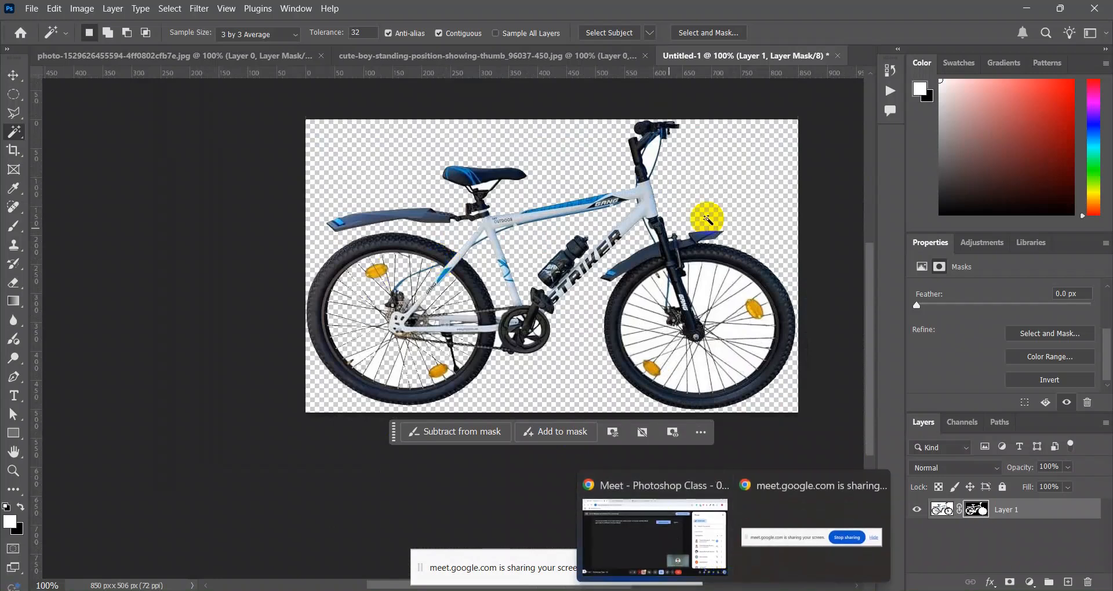
Switch to the Google Meet call, mute the microphone and stop sharing the screen.
{"action": "mouse_move", "coordinate": [734, 590]}
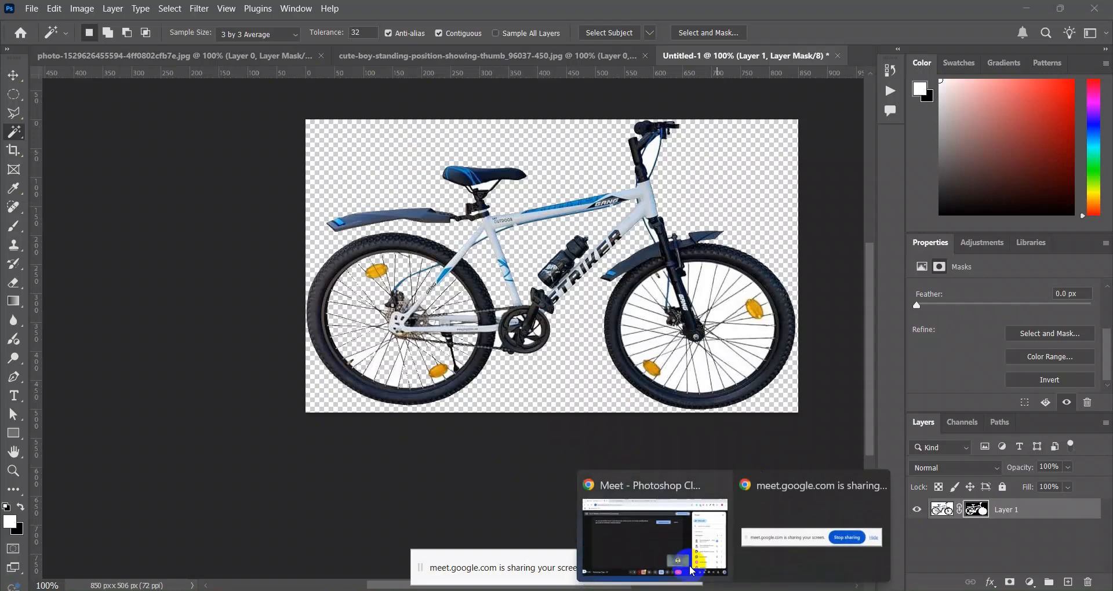
{"action": "left_click", "coordinate": [638, 525]}
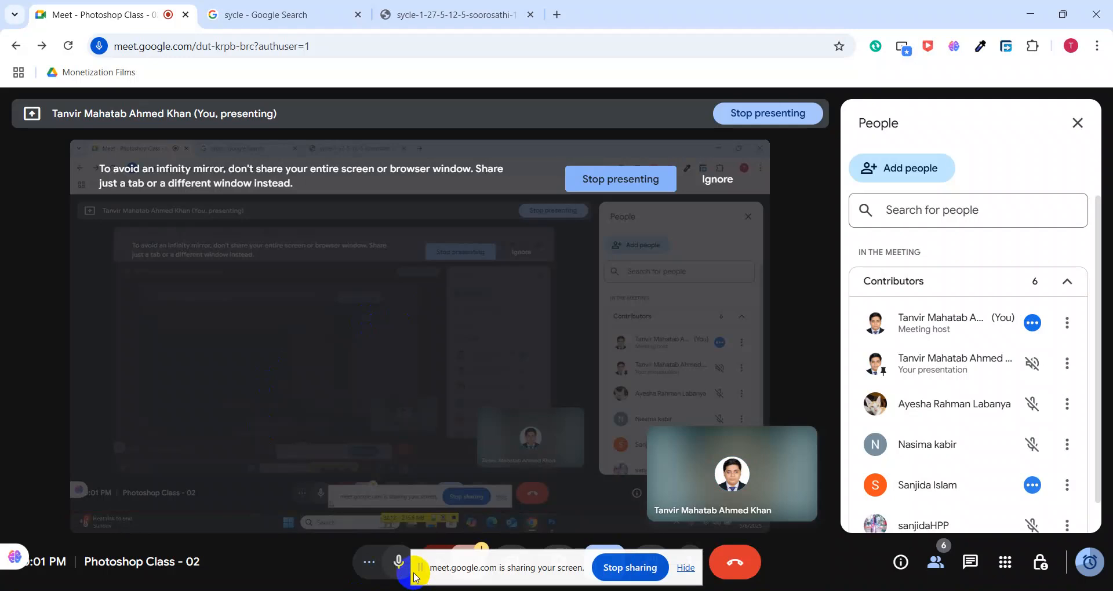
{"action": "left_click_drag", "start_coordinate": [420, 567], "coordinate": [341, 370]}
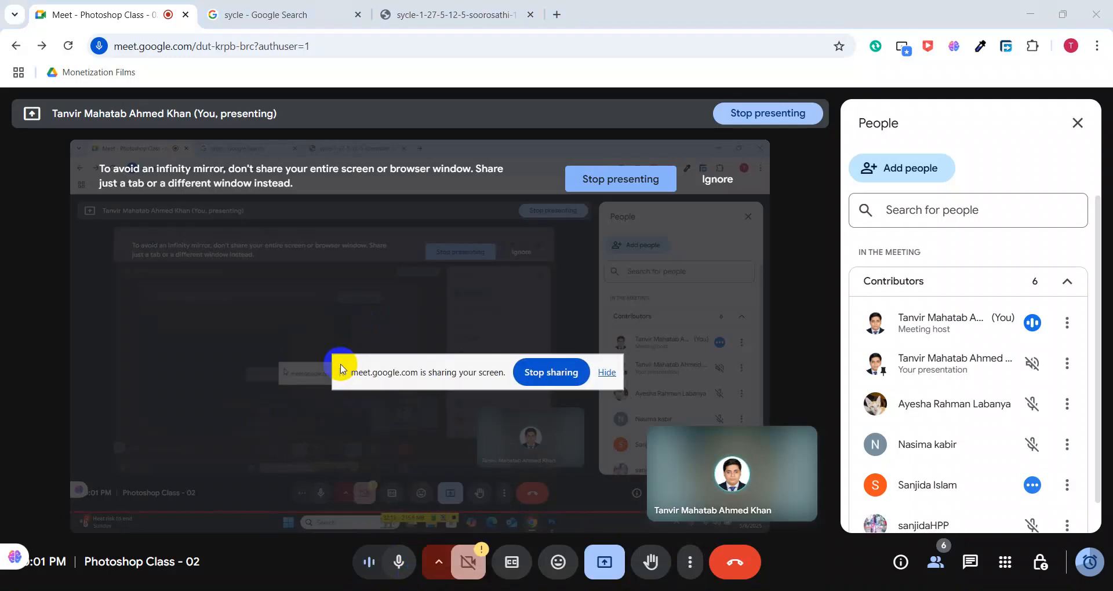
{"action": "left_click", "coordinate": [400, 569]}
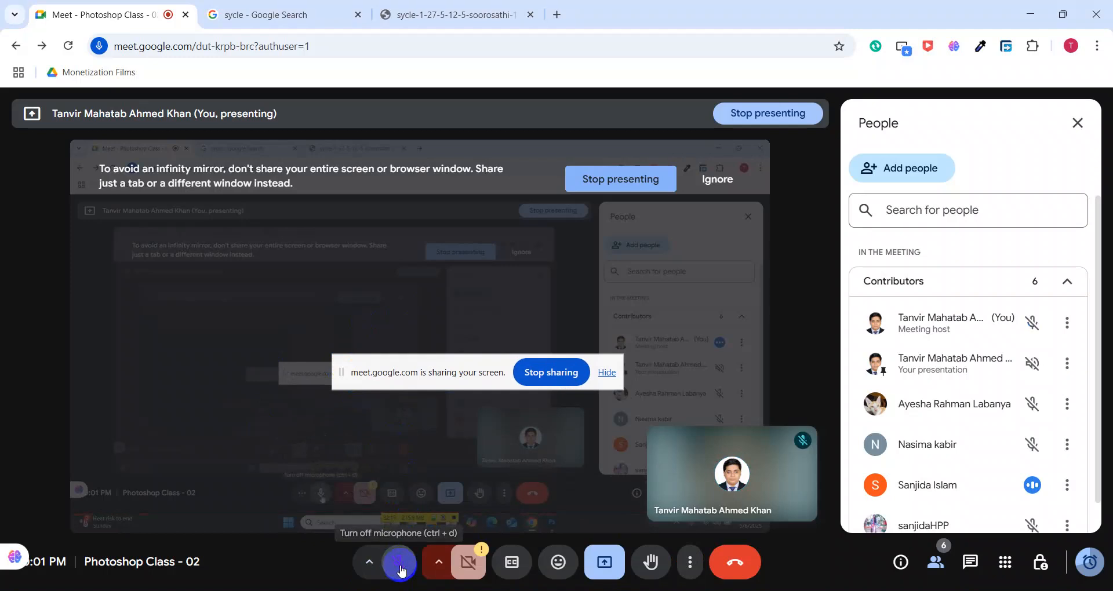
{"action": "left_click", "coordinate": [554, 378]}
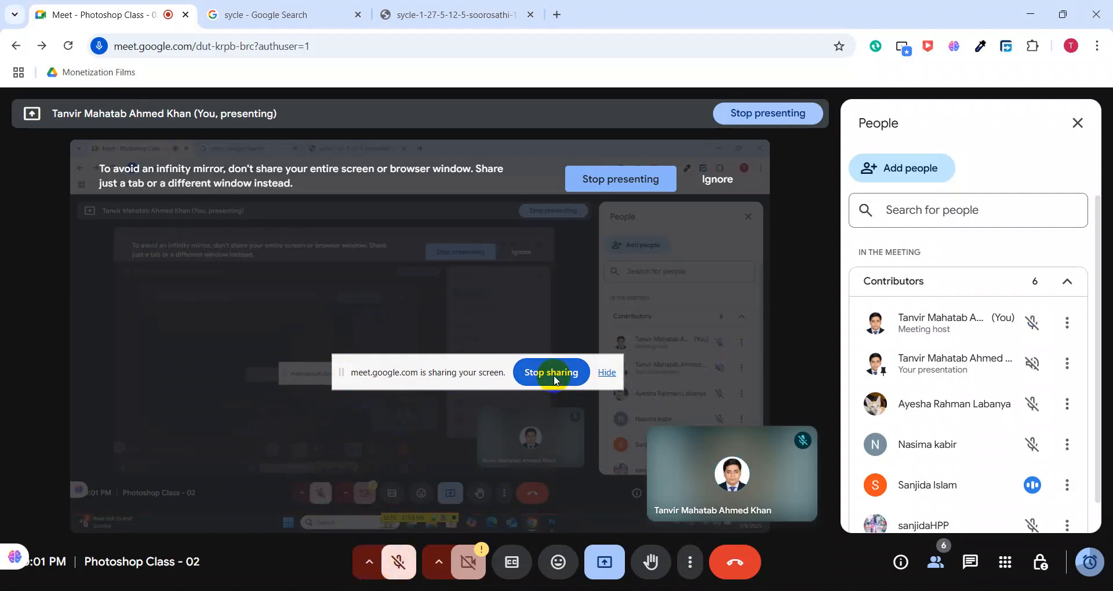